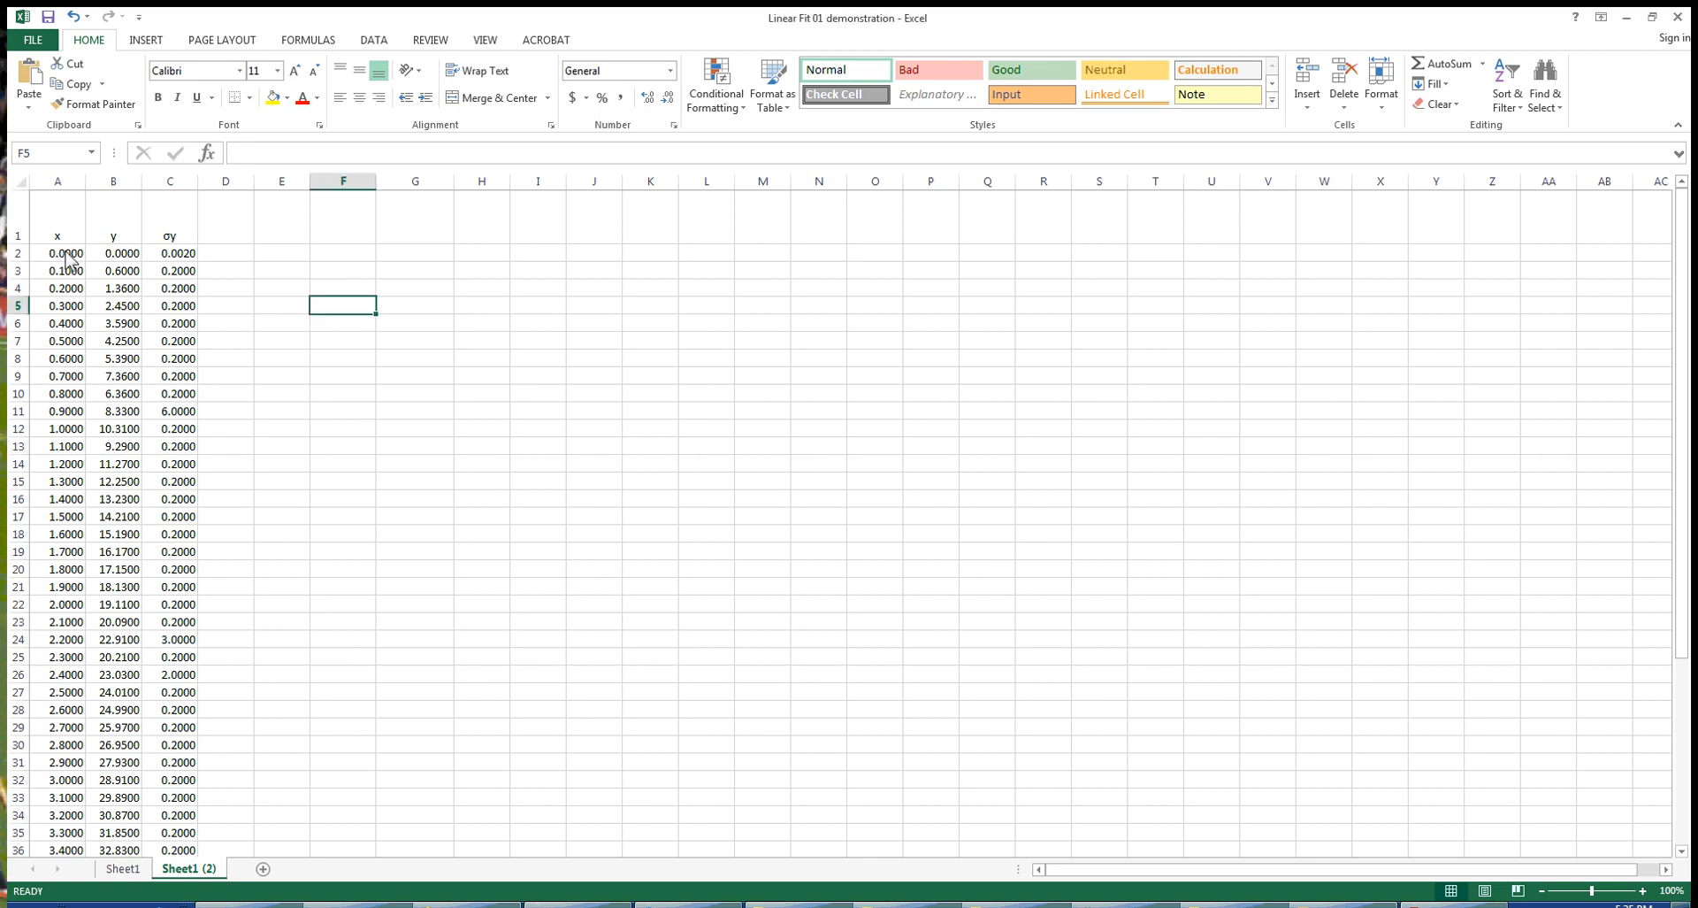
pyautogui.click(67, 258)
pyautogui.click(68, 276)
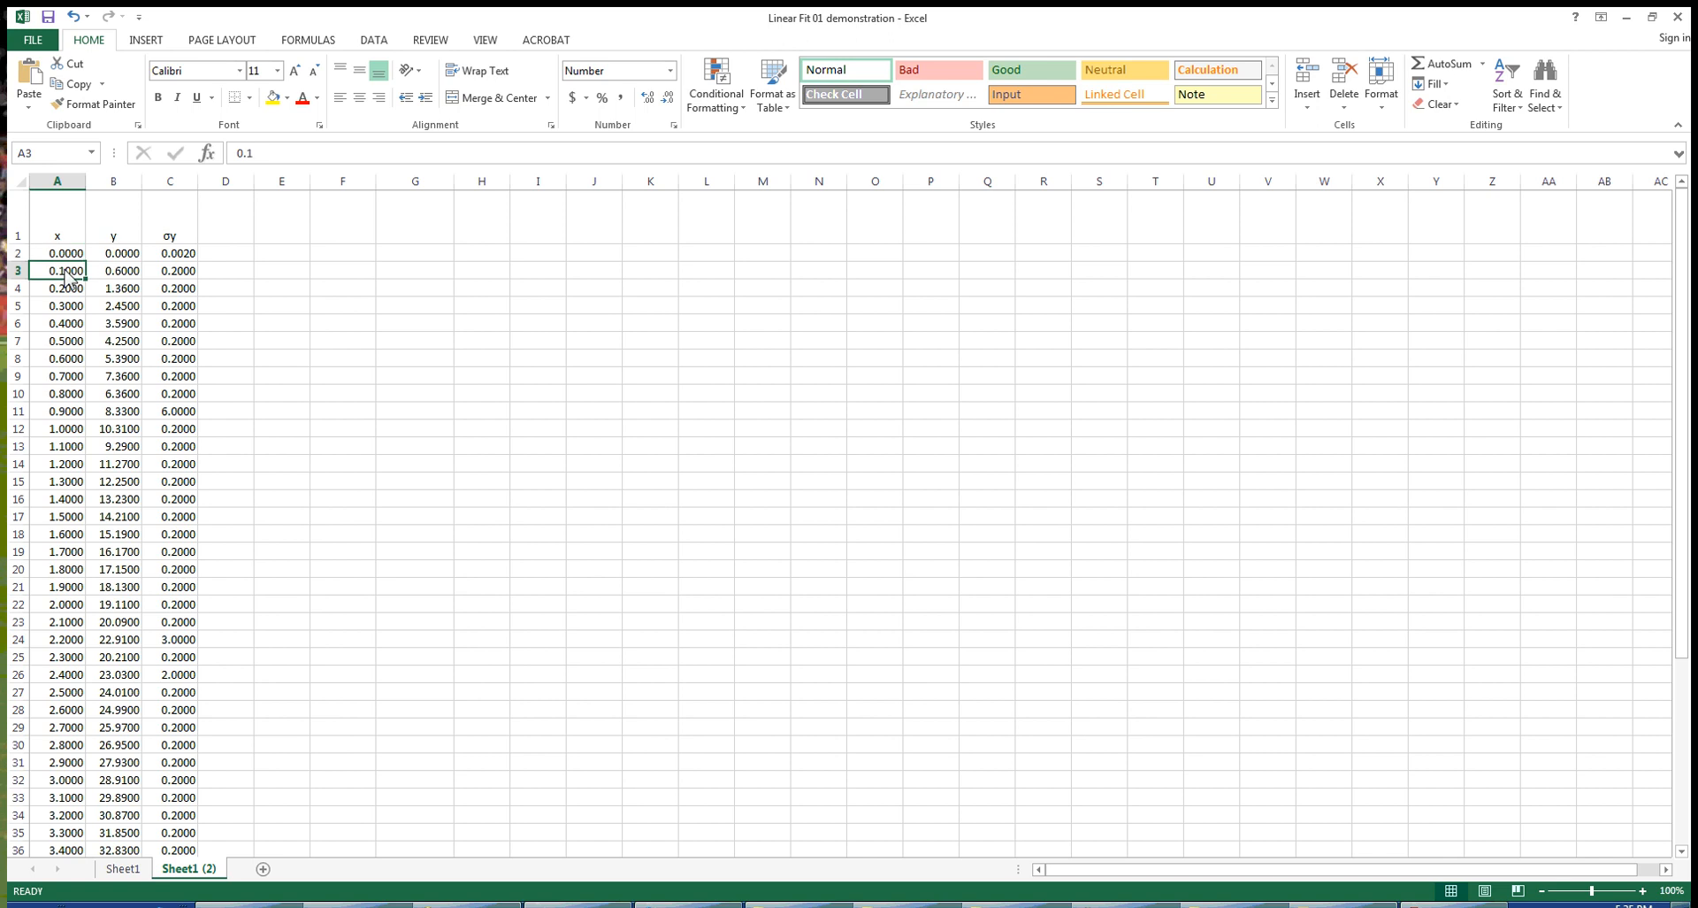
pyautogui.click(124, 278)
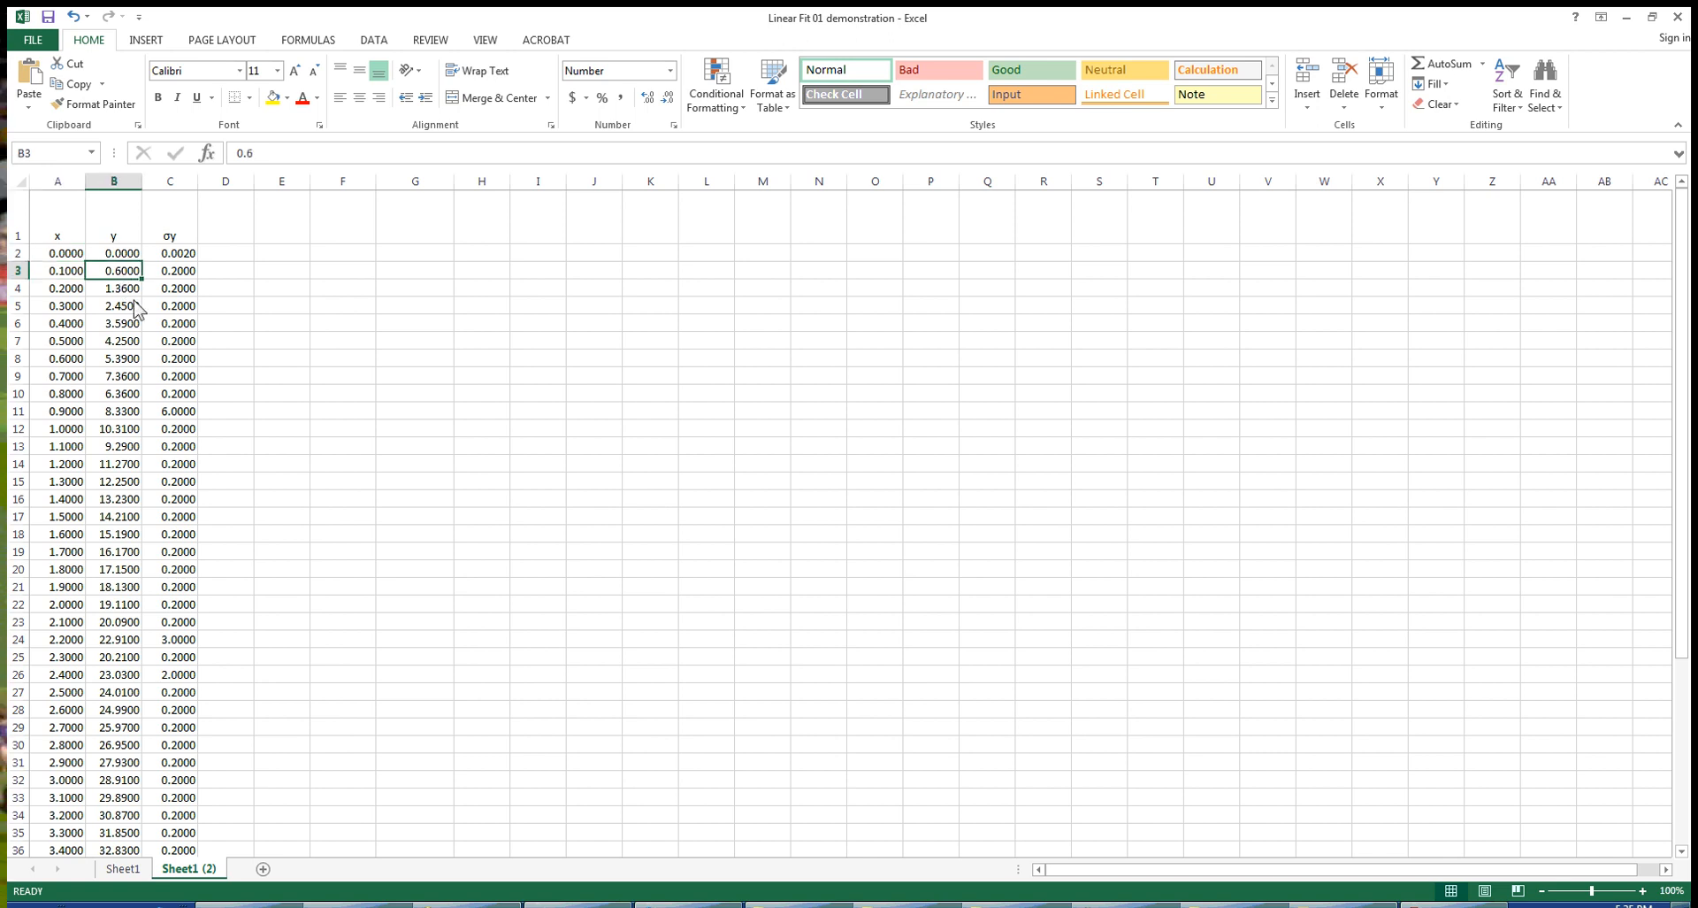
pyautogui.click(130, 305)
pyautogui.click(194, 310)
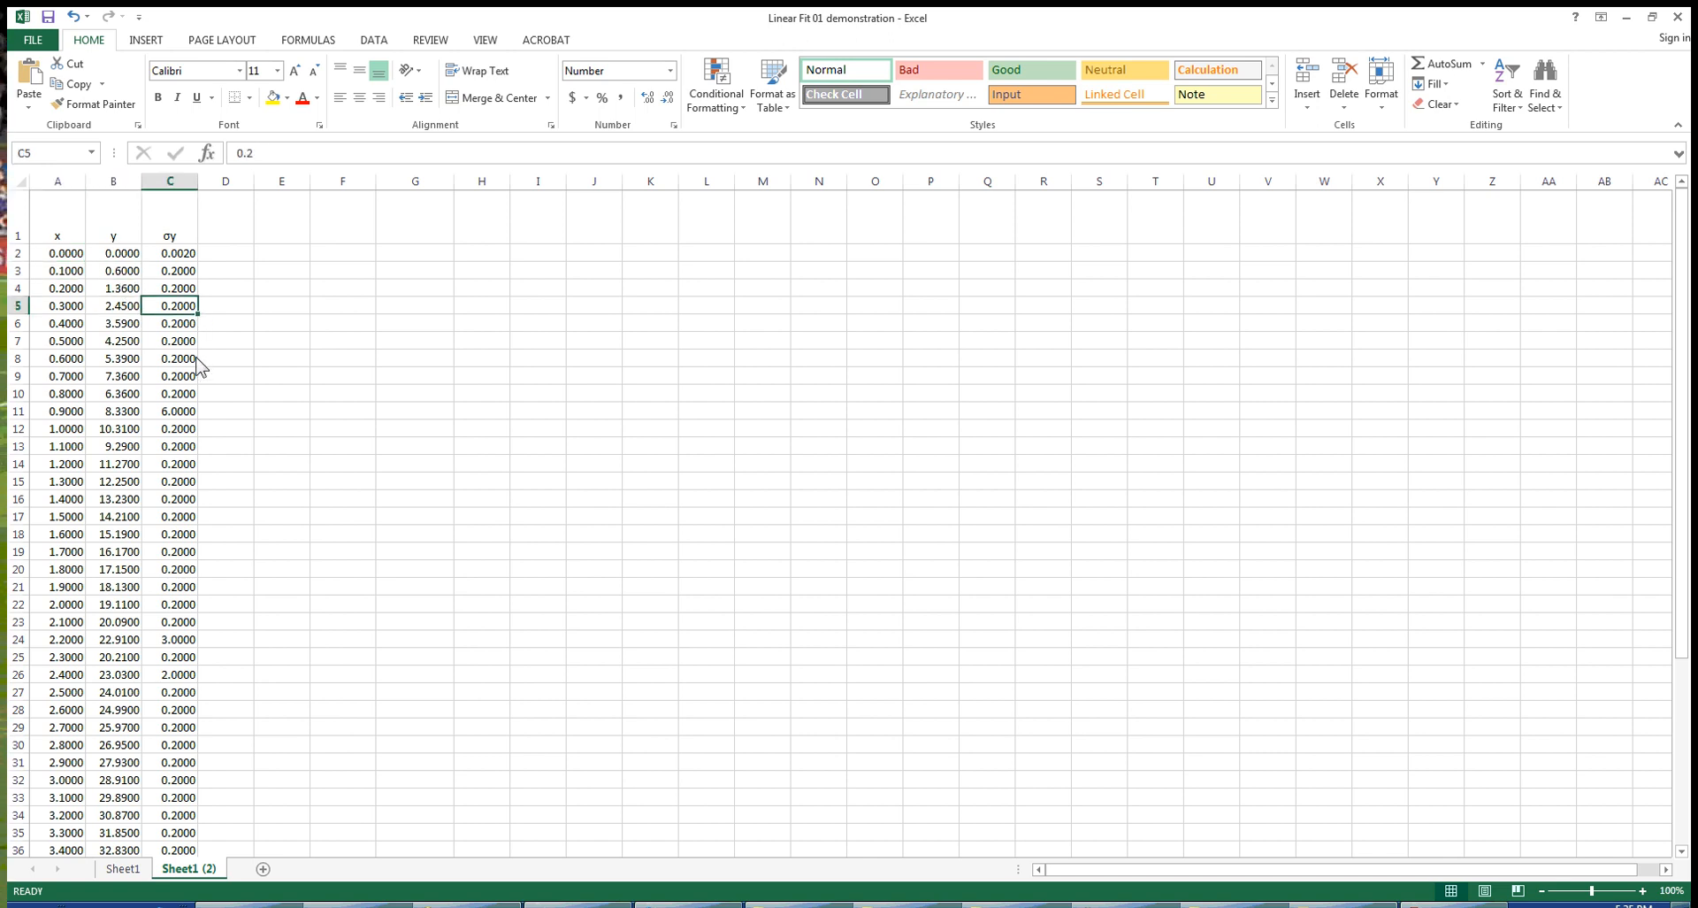
pyautogui.click(52, 378)
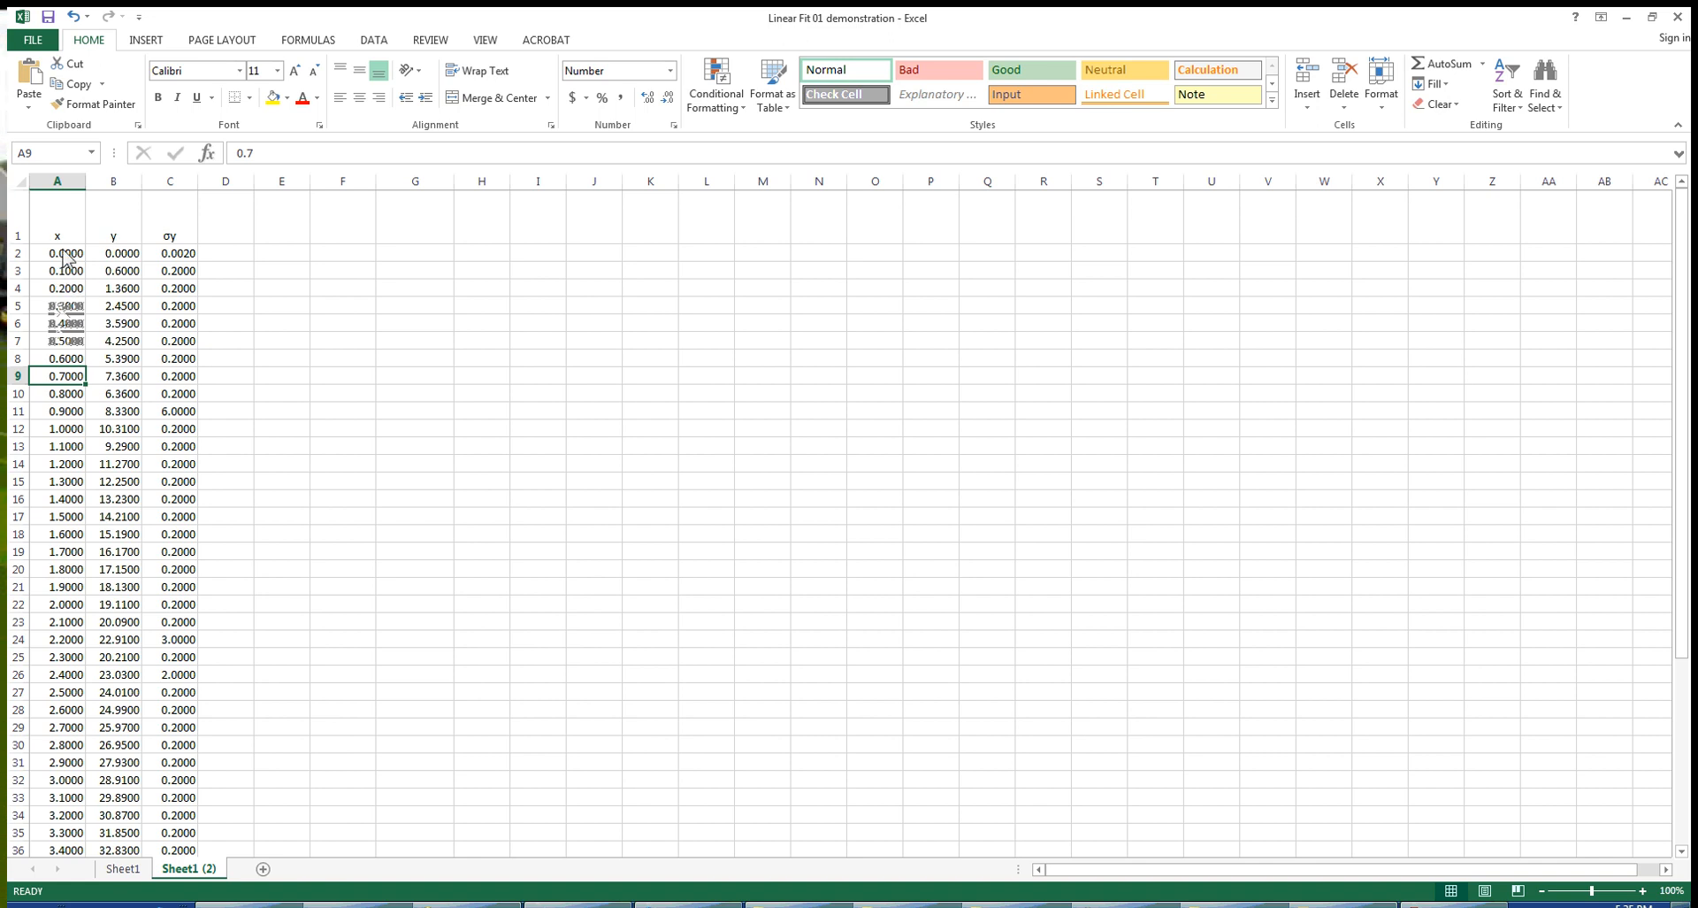
# Format the x, y and σy columns (A to C) as numbers with 2 decimal places
pyautogui.click(62, 183)
pyautogui.moveTo(64, 188); pyautogui.dragTo(171, 189)
pyautogui.click(62, 186)
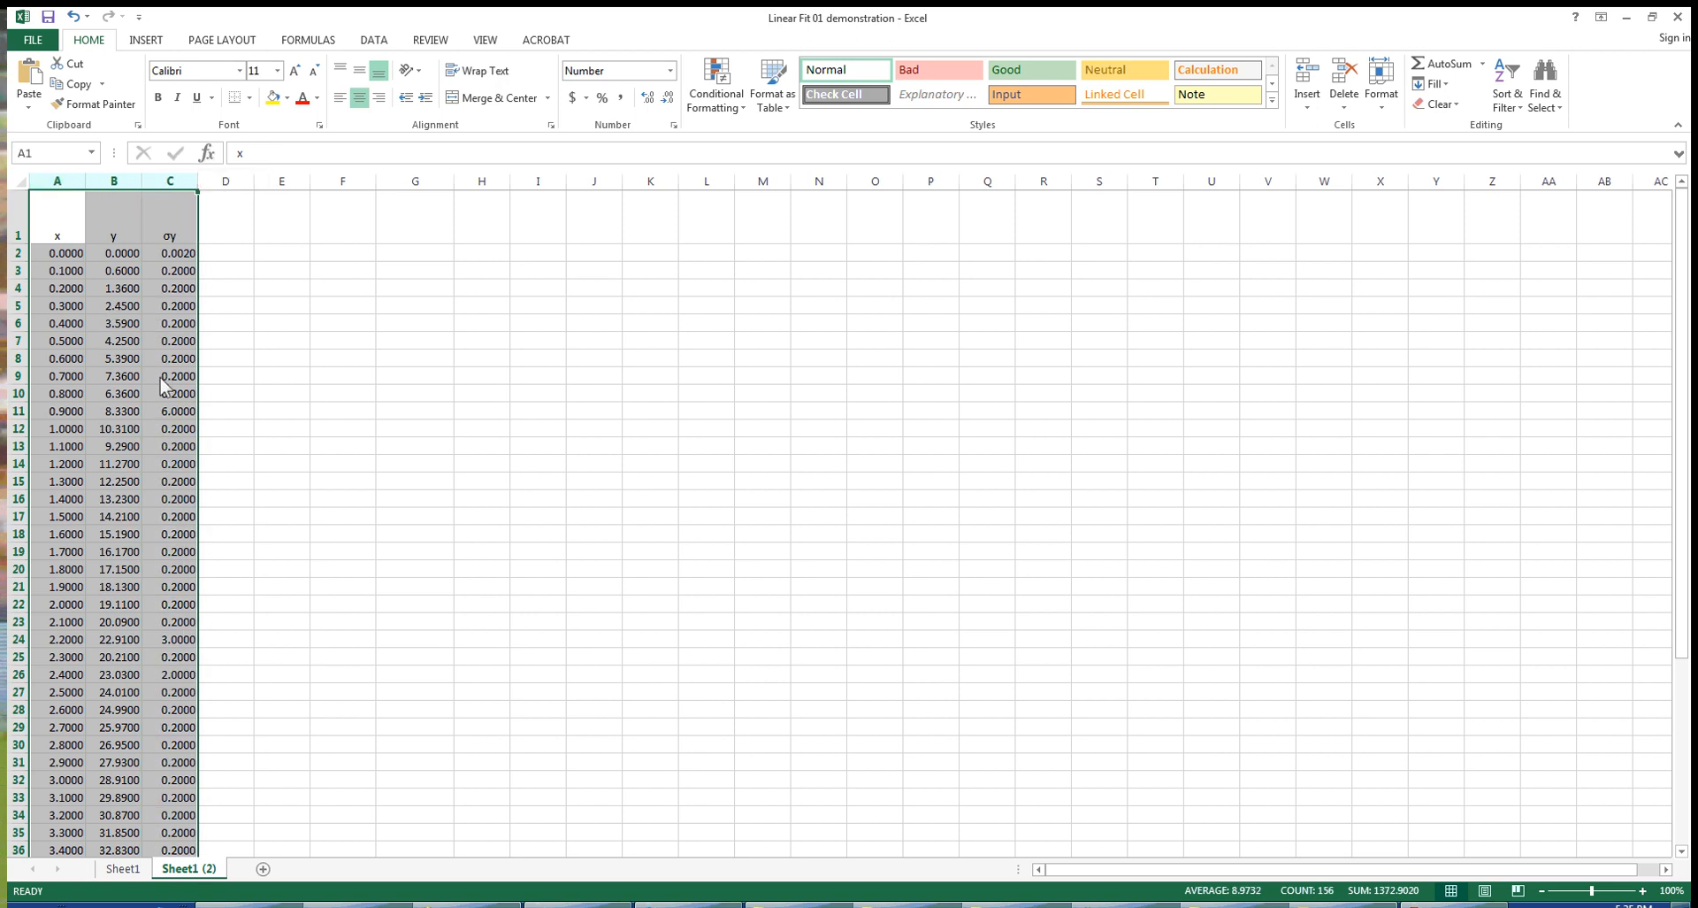
pyautogui.rightClick(130, 384)
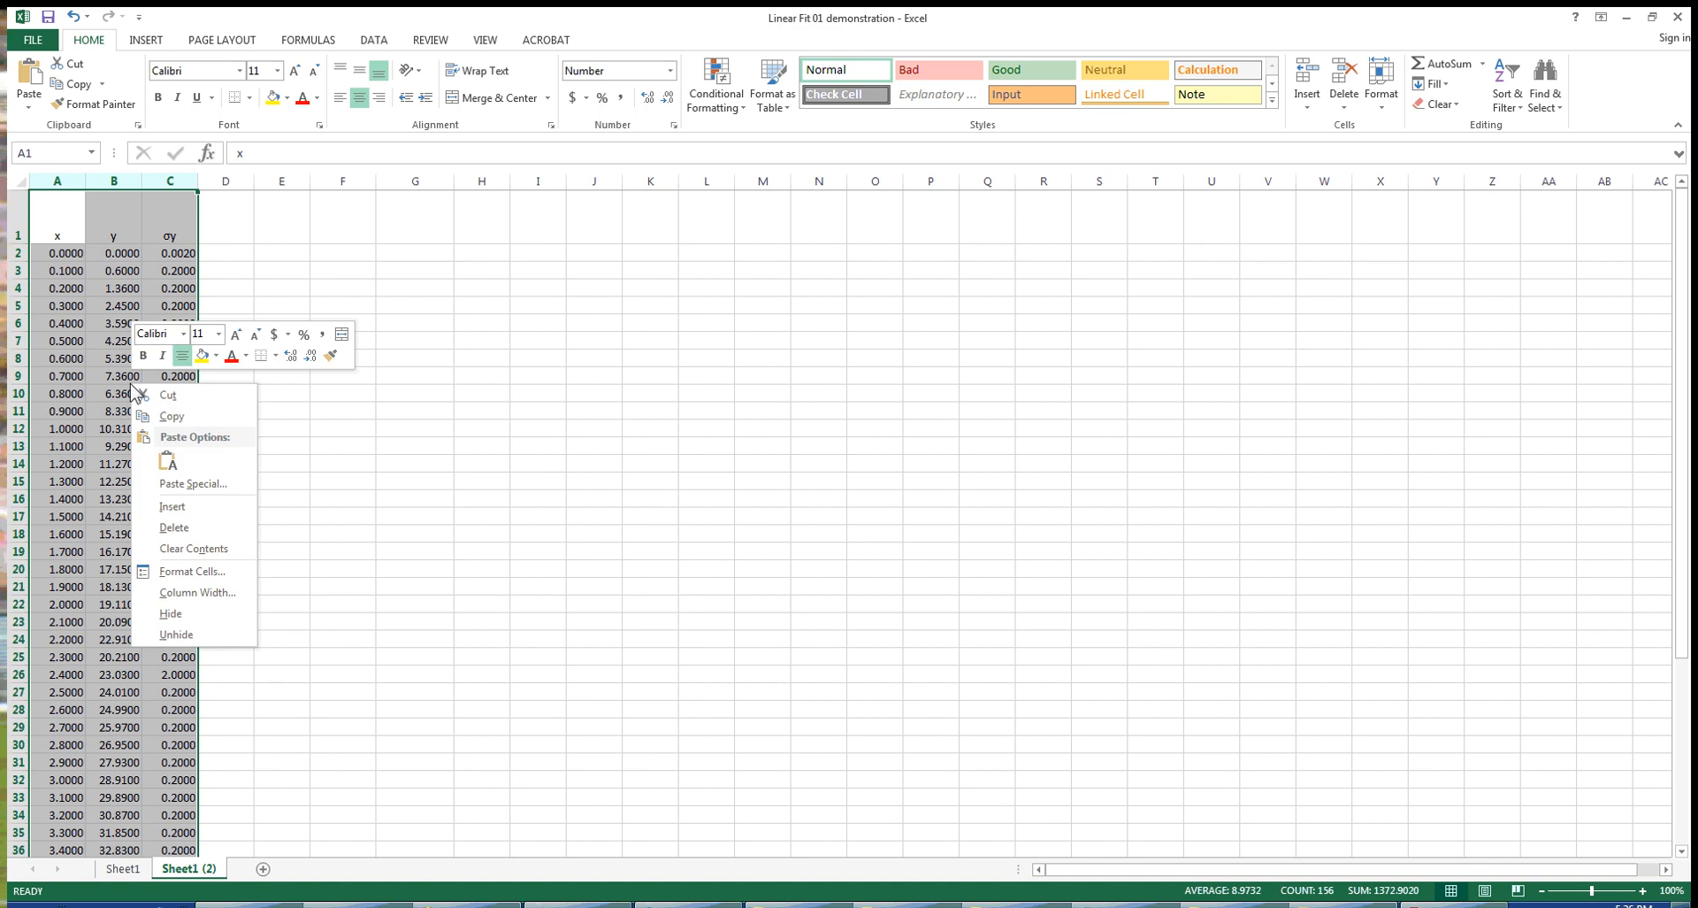
pyautogui.click(187, 571)
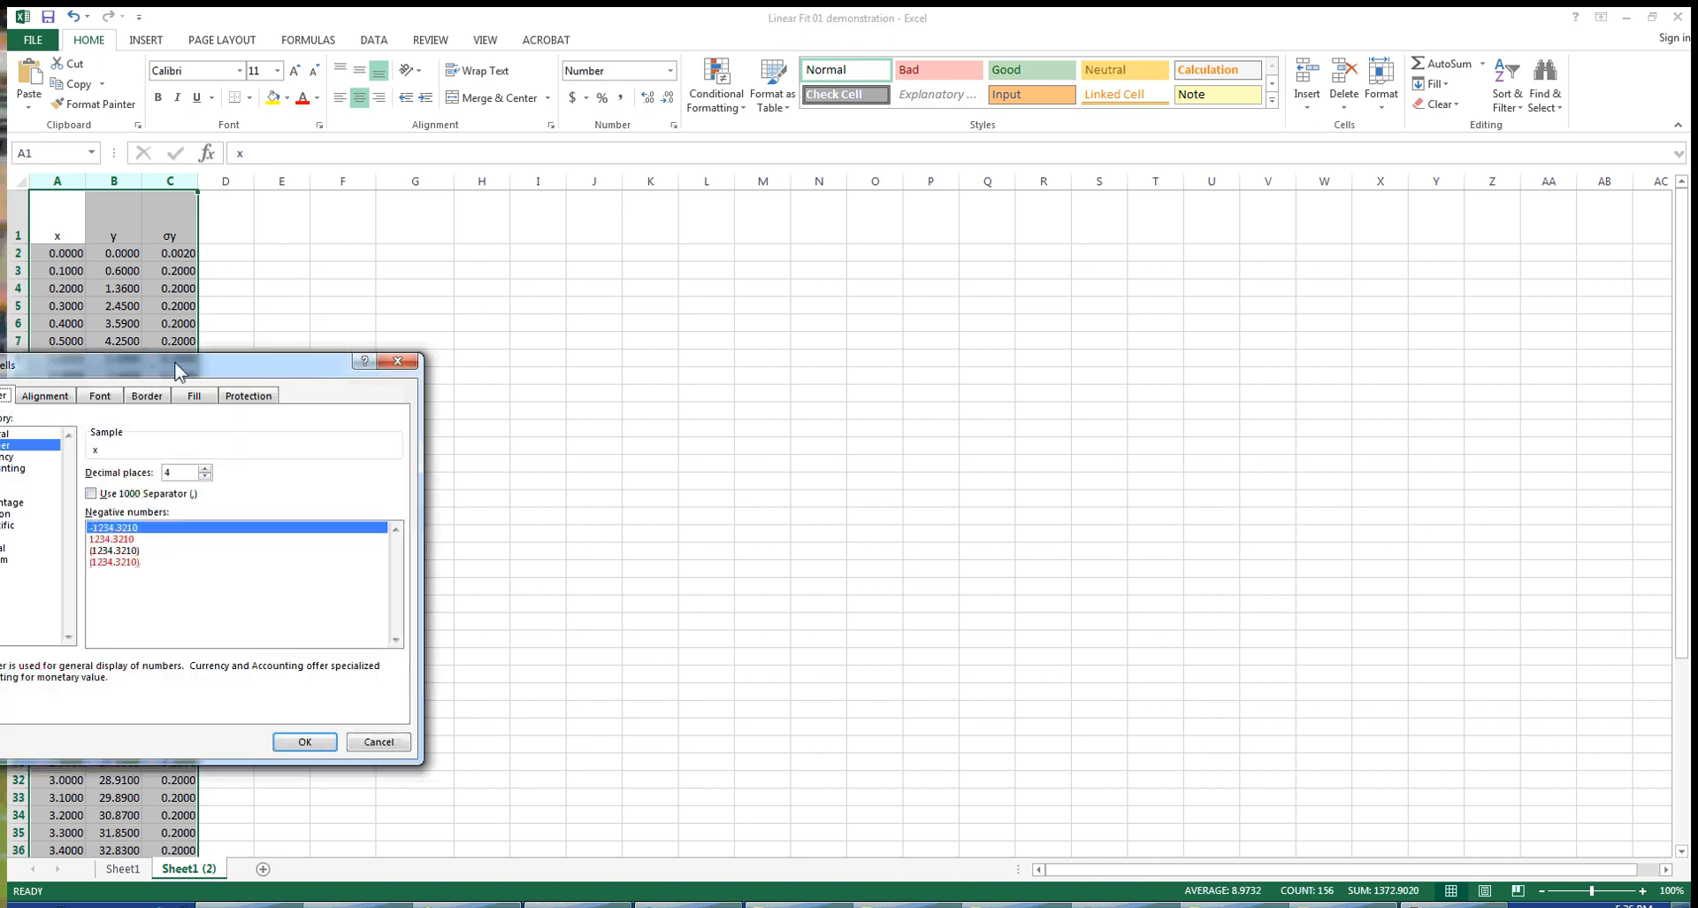
pyautogui.moveTo(172, 358); pyautogui.dragTo(662, 329)
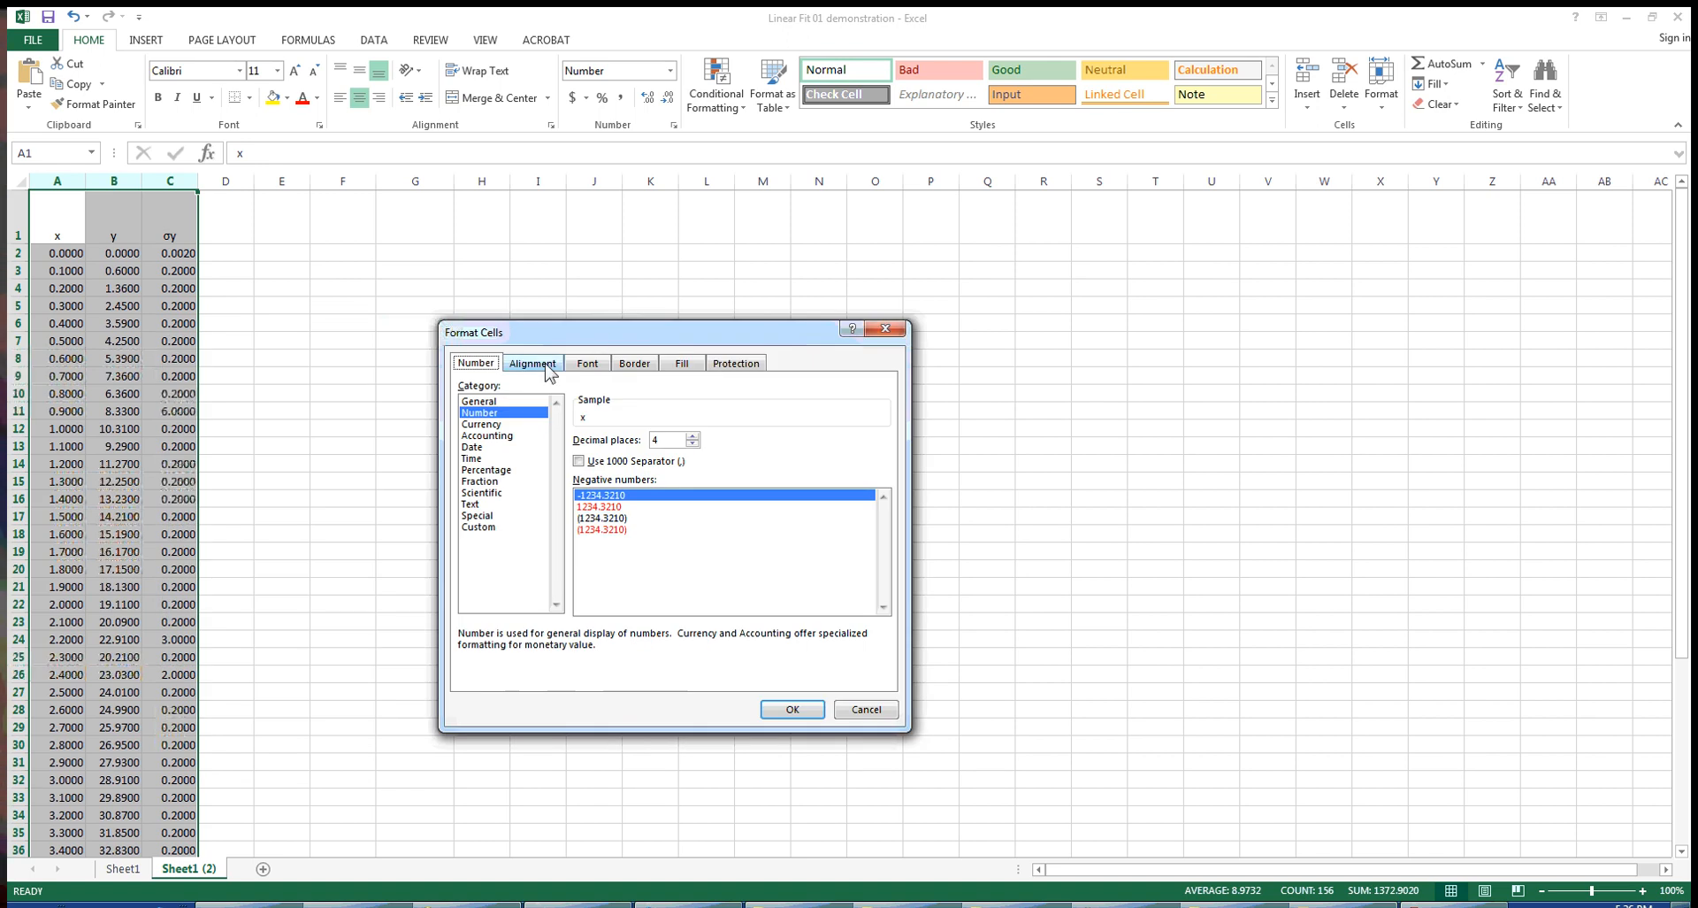
pyautogui.click(692, 444)
pyautogui.click(692, 444)
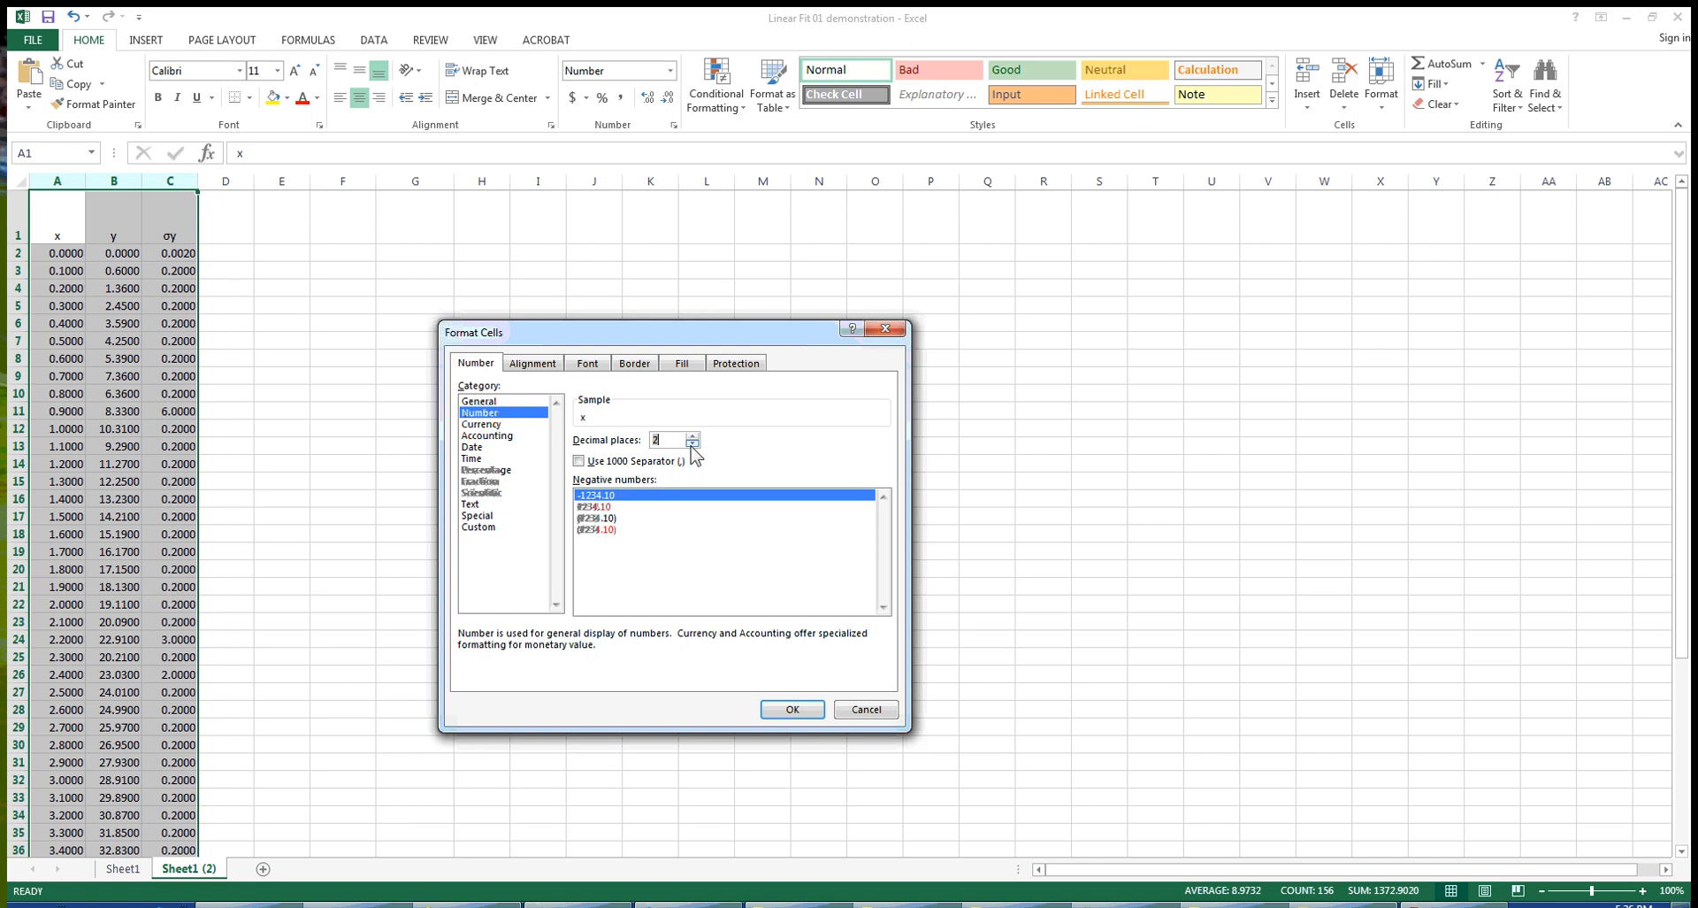
pyautogui.click(780, 712)
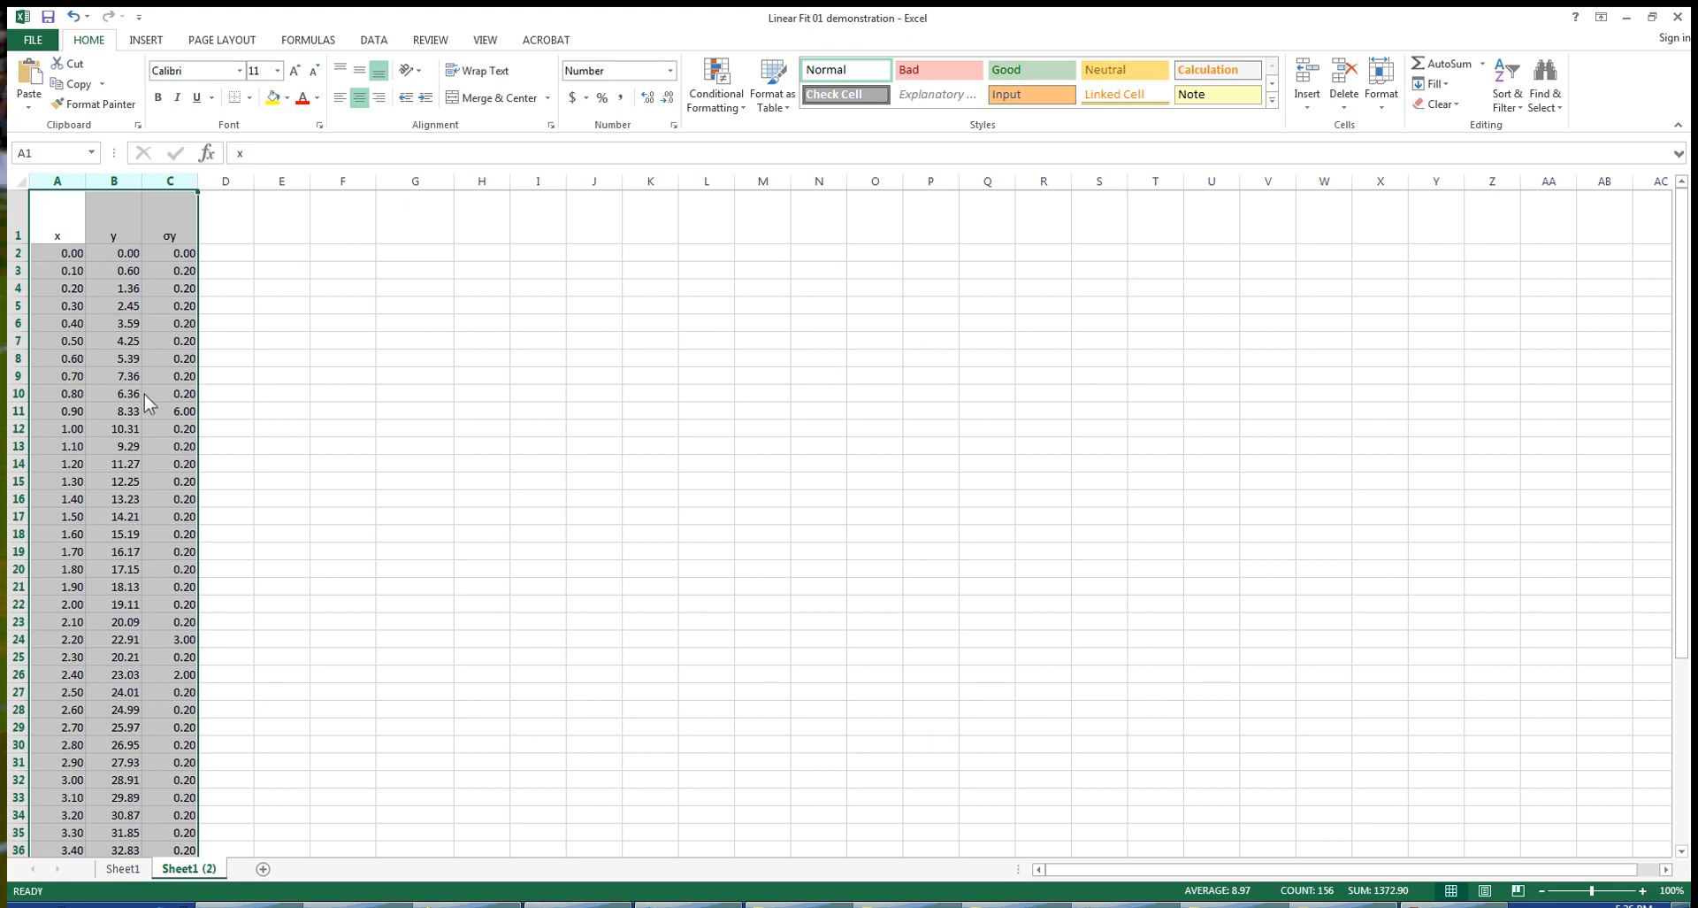
pyautogui.click(137, 309)
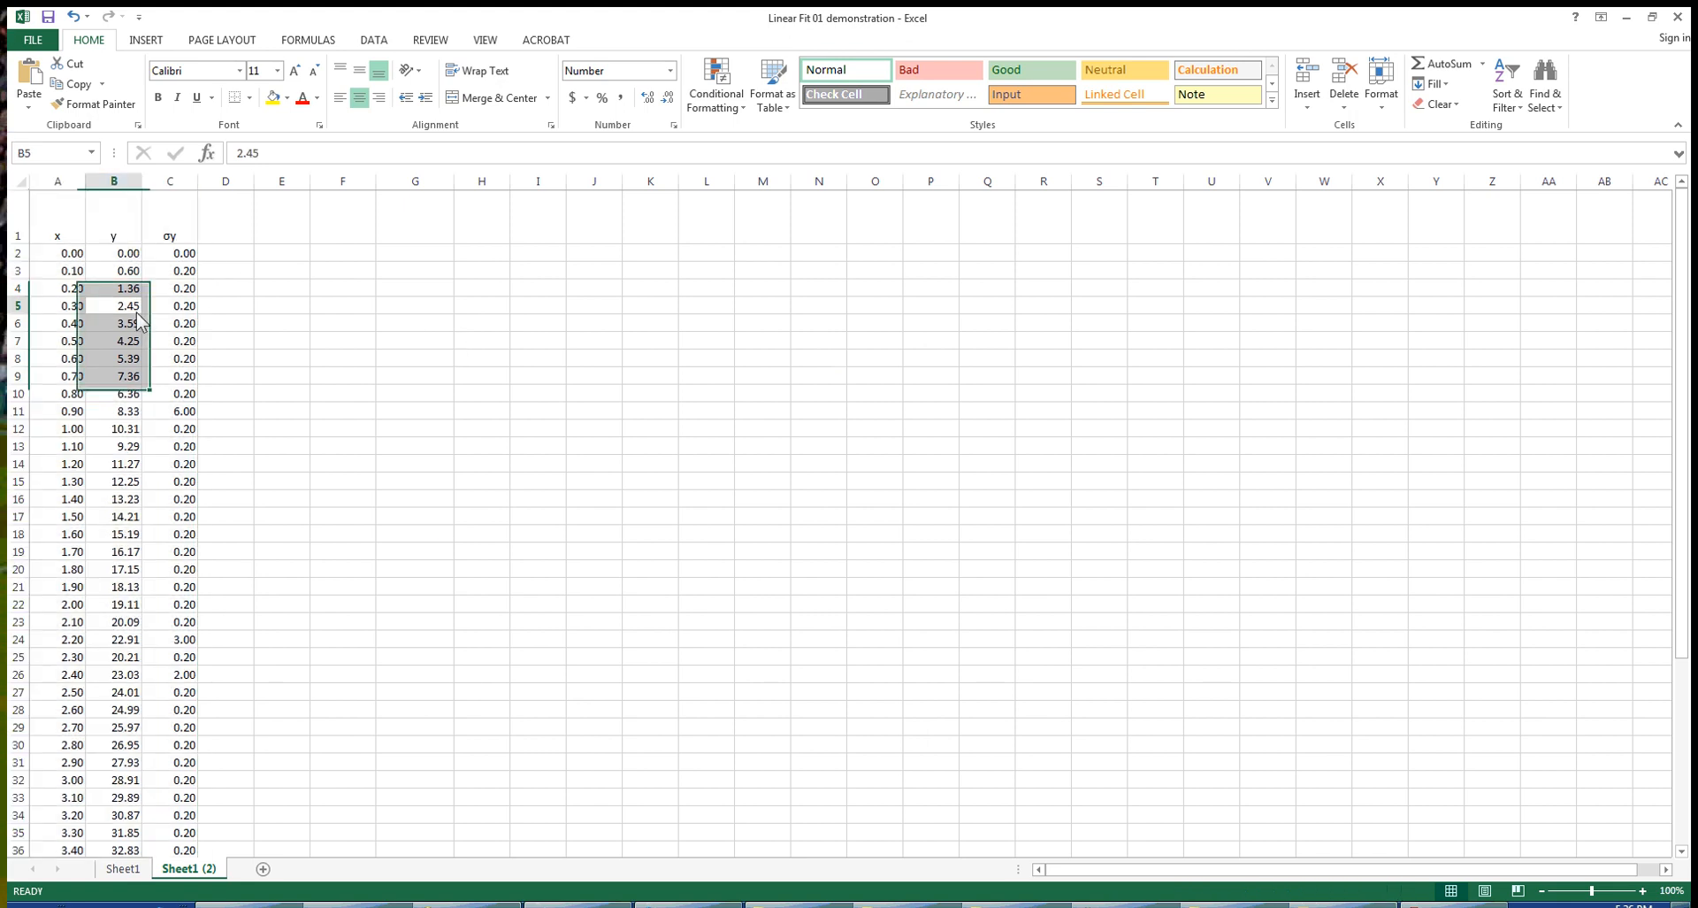
pyautogui.click(170, 183)
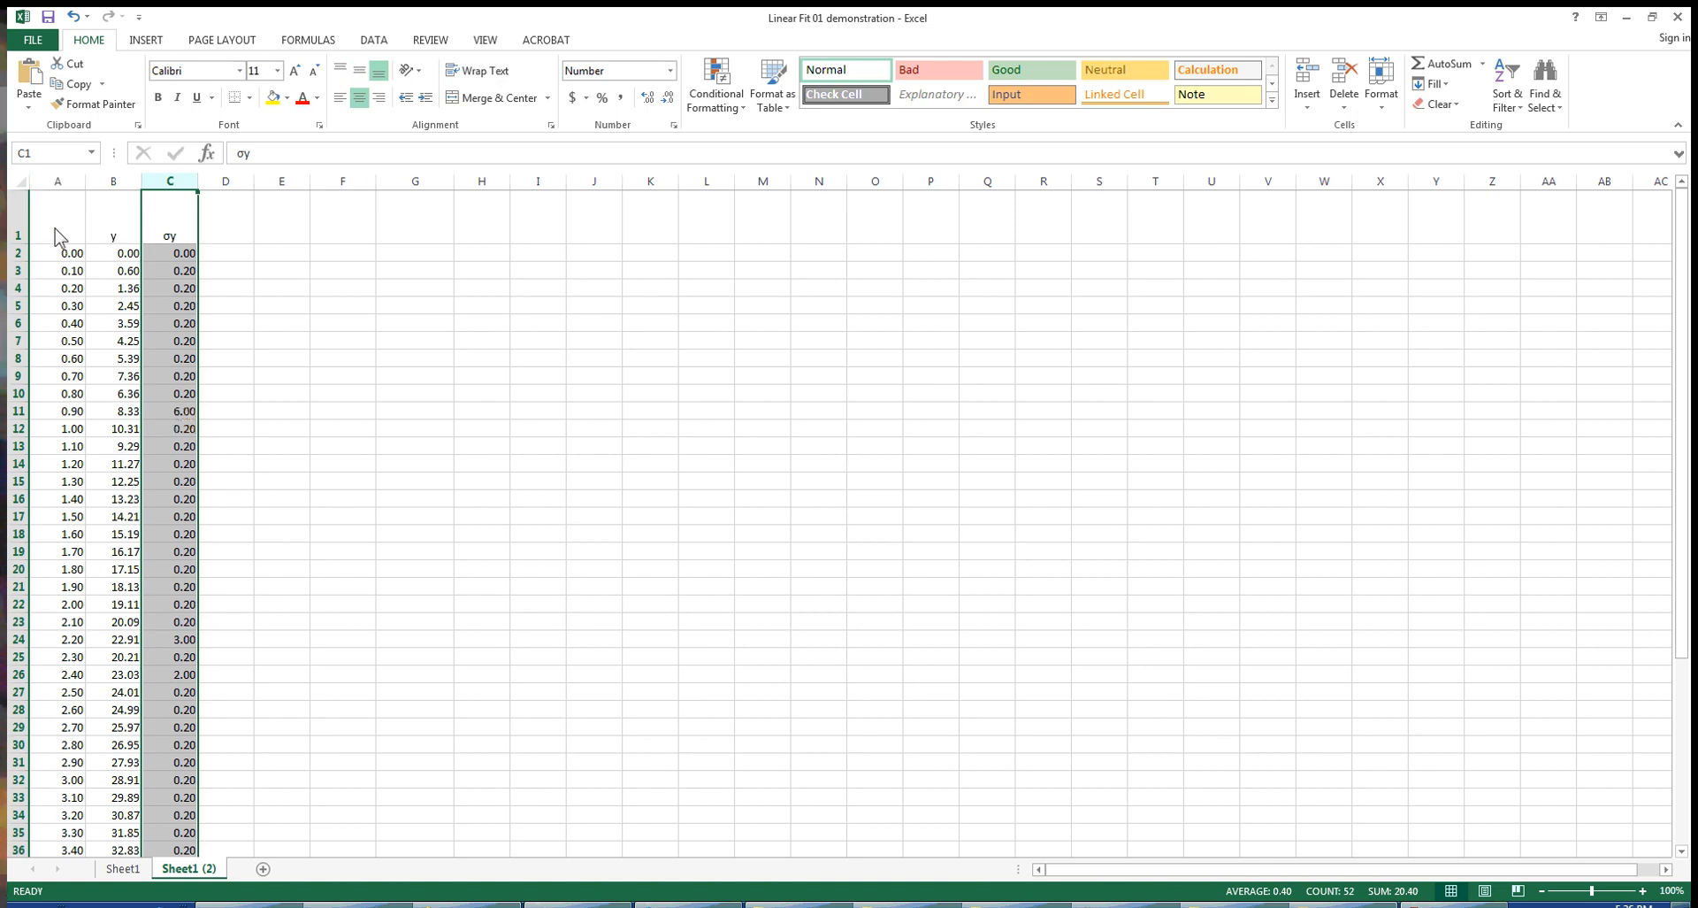
# Insert a markers-only scatter chart of the x and y data in A1:B52 and move it closer to the data columns
pyautogui.moveTo(55, 221); pyautogui.dragTo(137, 815)
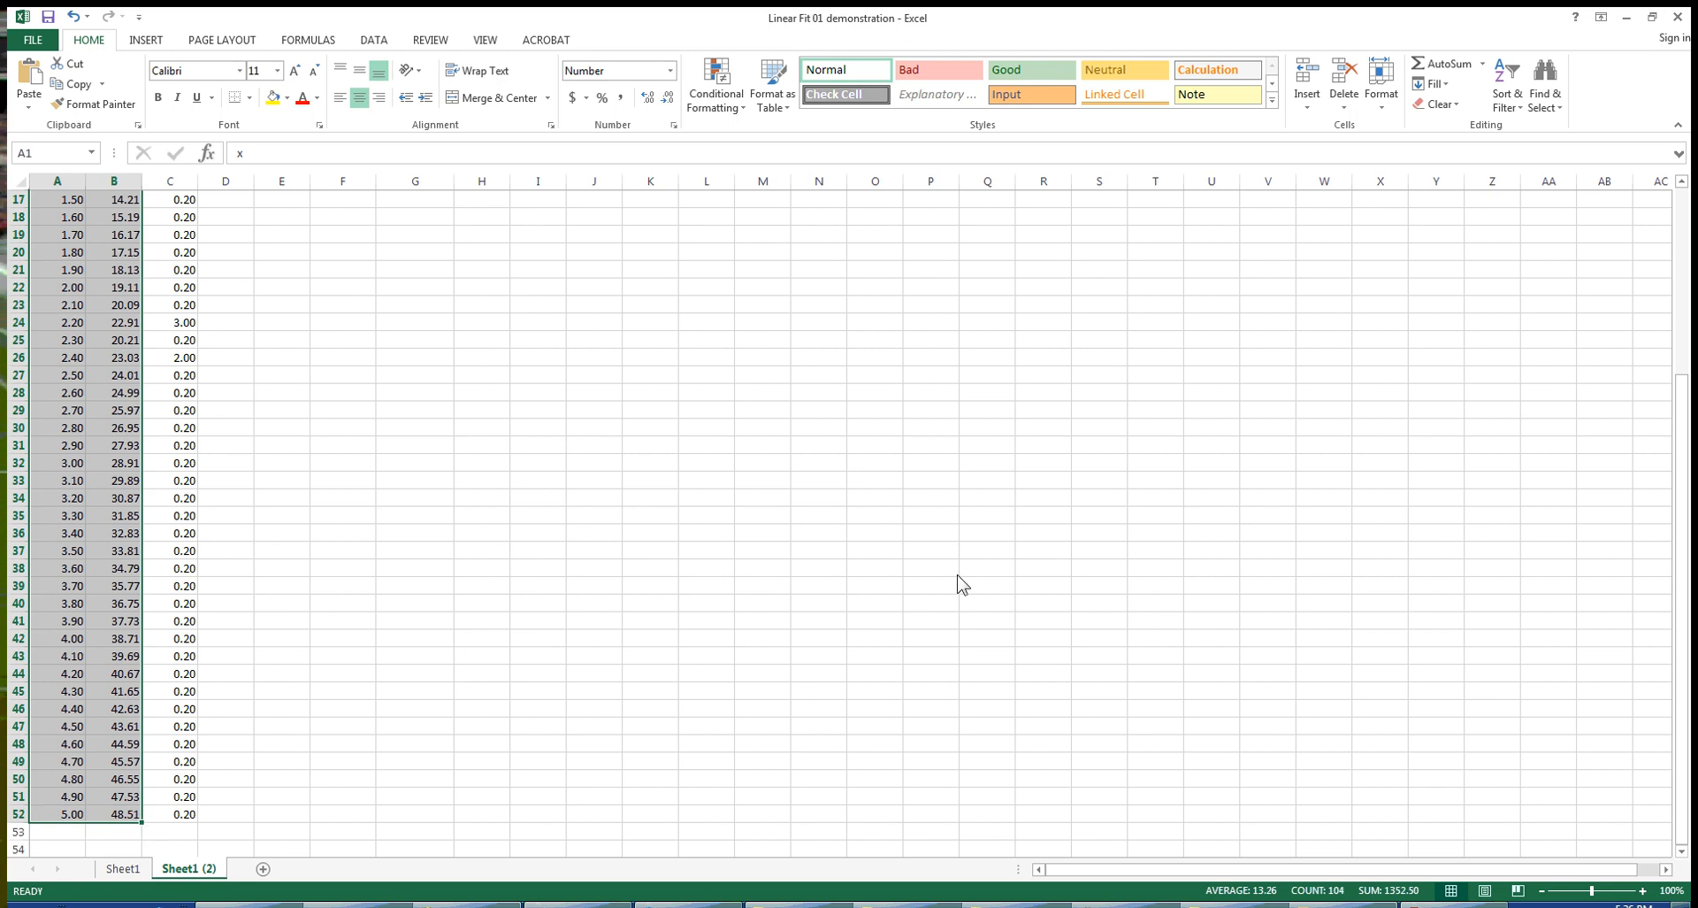
pyautogui.click(143, 41)
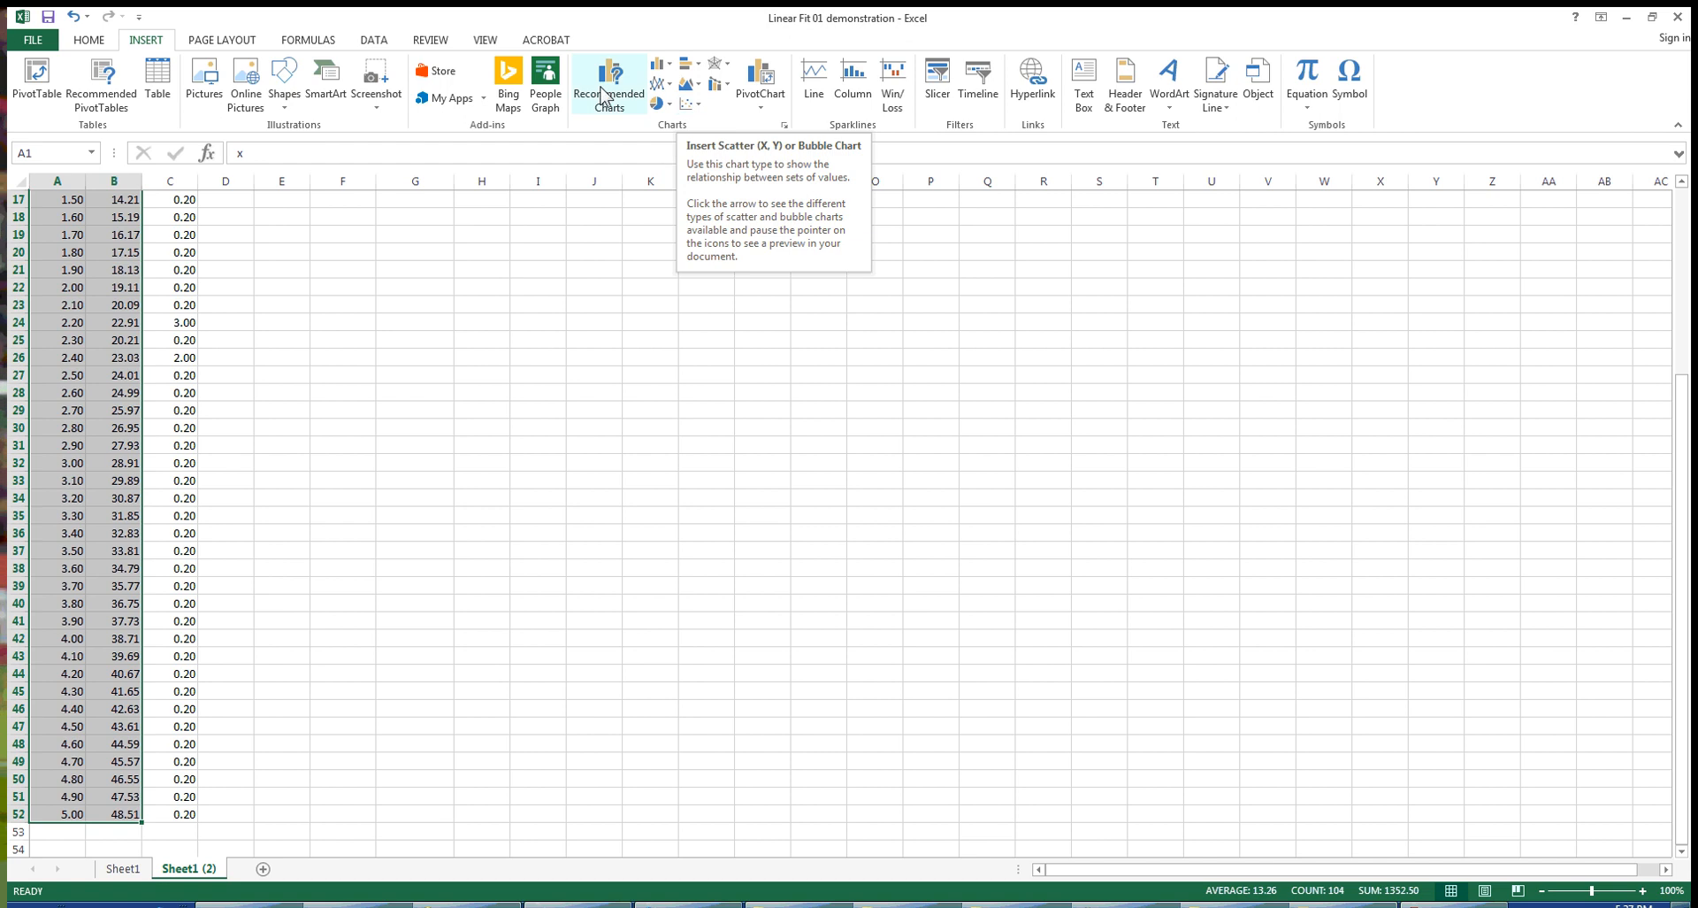
pyautogui.click(690, 103)
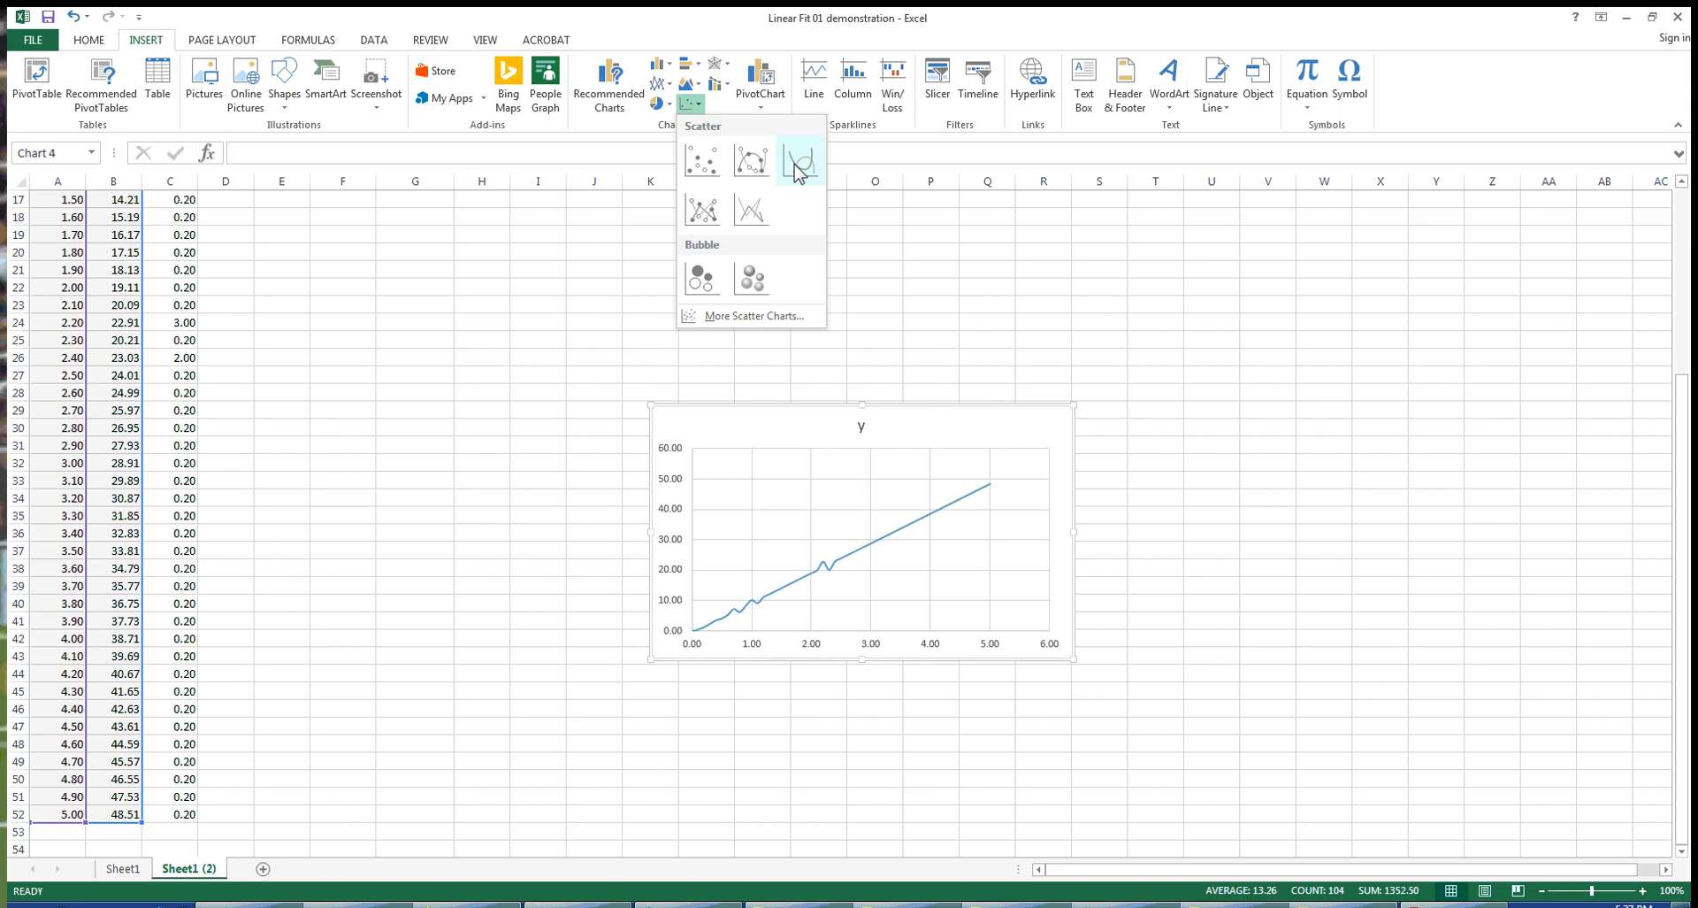
pyautogui.click(699, 162)
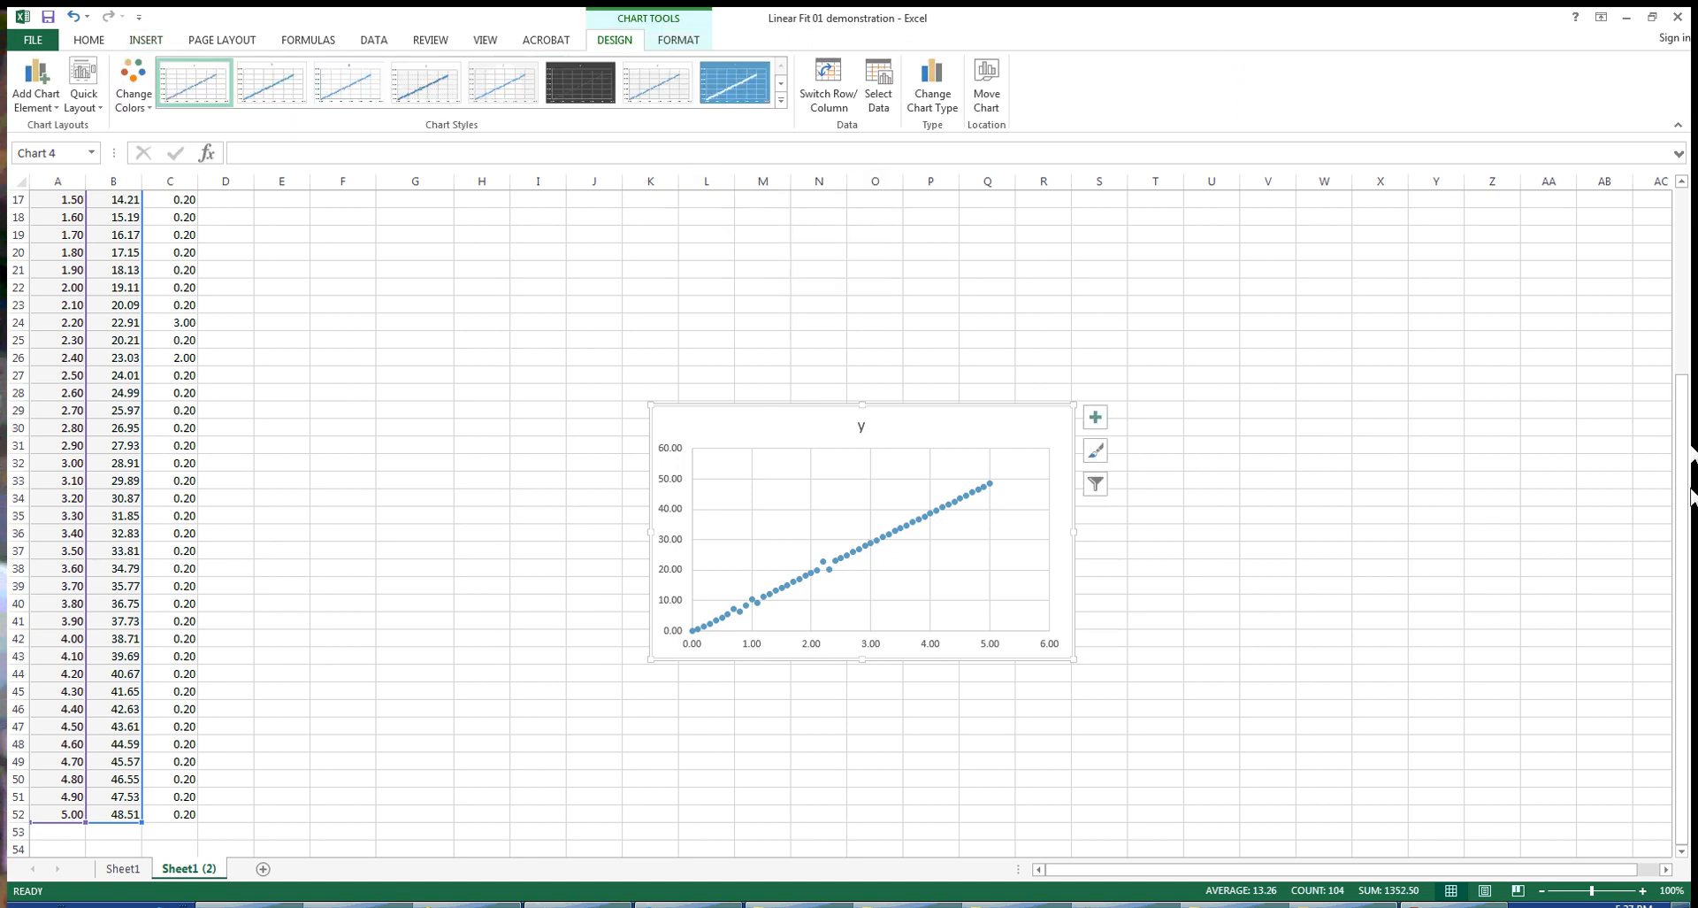
pyautogui.moveTo(943, 416); pyautogui.dragTo(715, 250)
pyautogui.moveTo(1687, 504); pyautogui.dragTo(1687, 317)
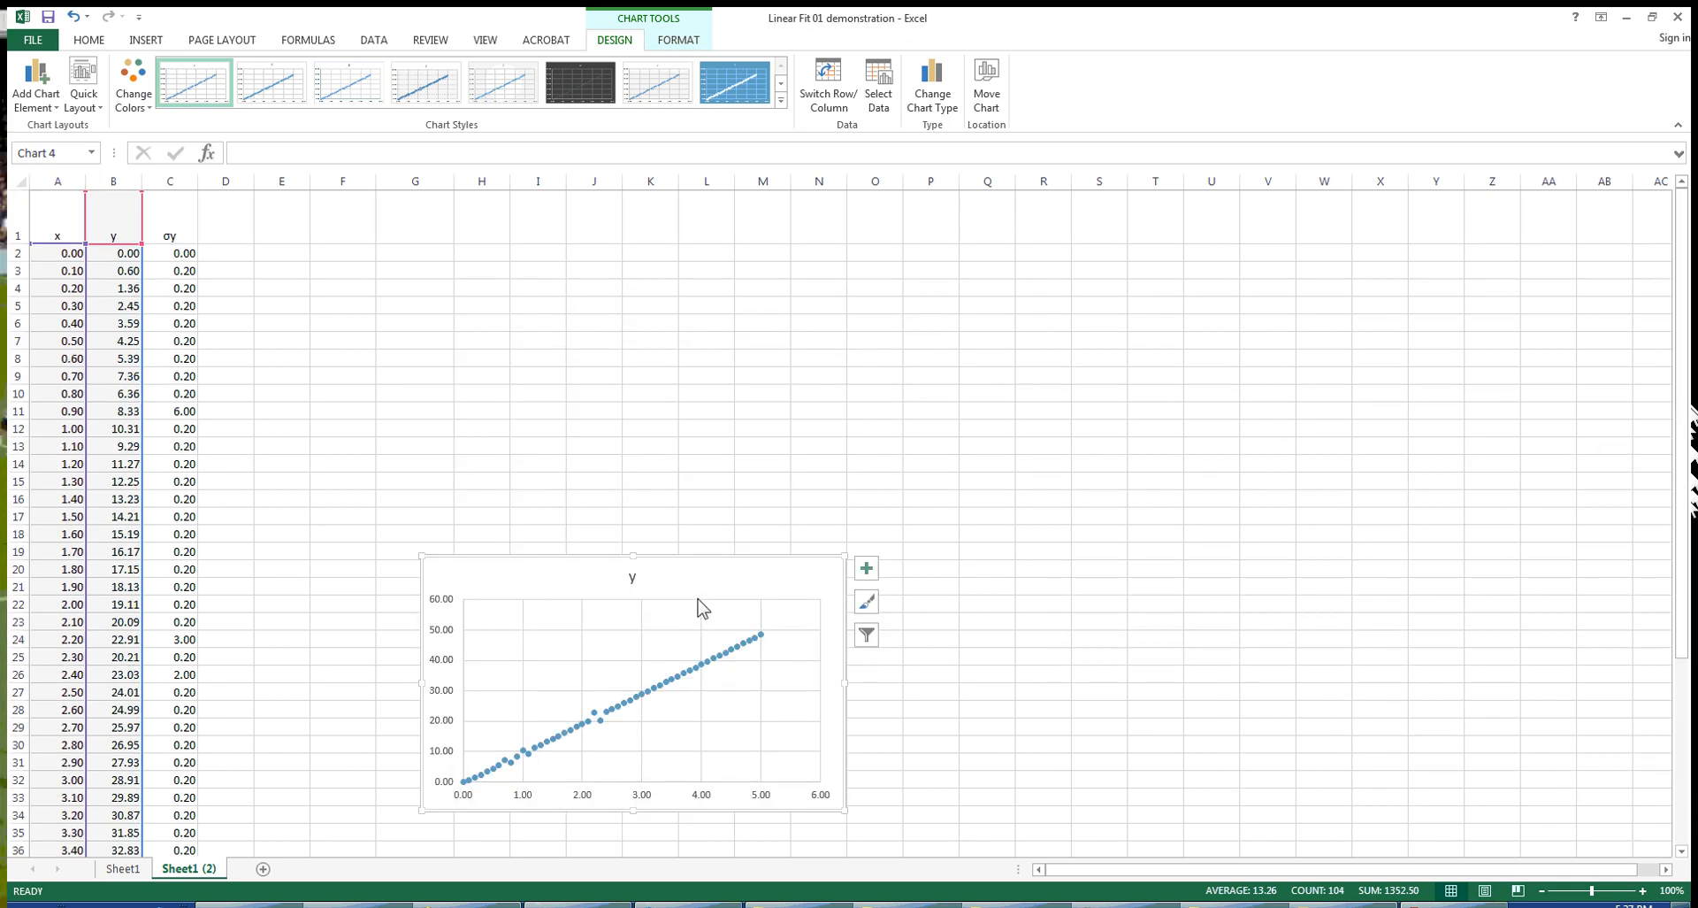
pyautogui.moveTo(697, 604); pyautogui.dragTo(681, 421)
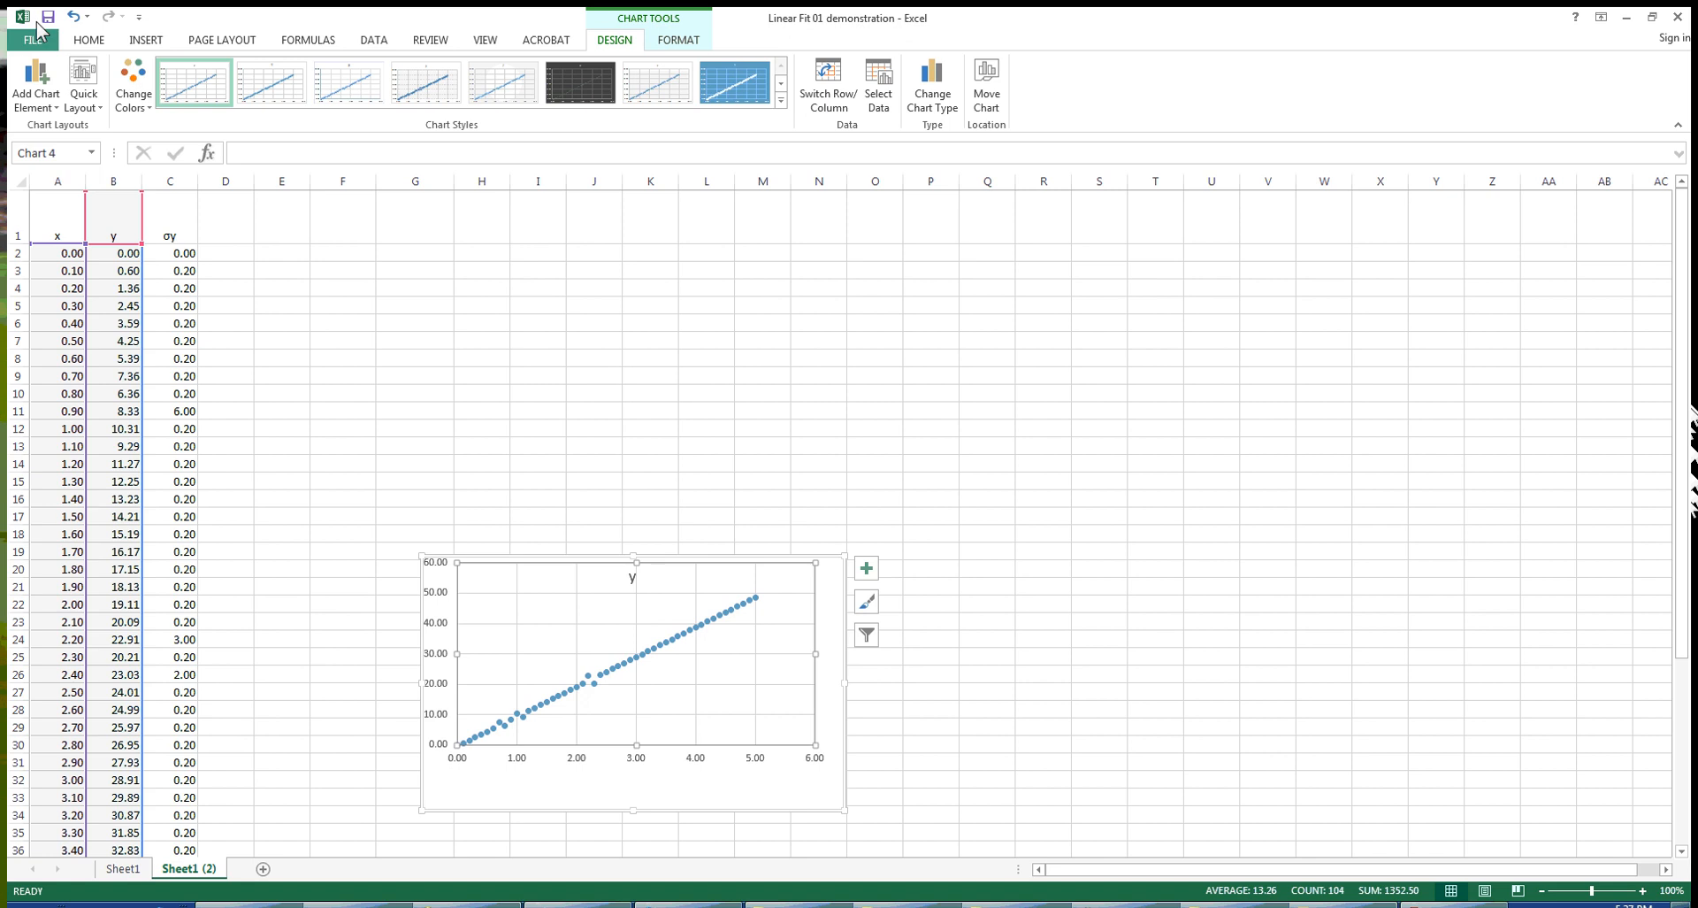
pyautogui.click(87, 18)
pyautogui.click(84, 27)
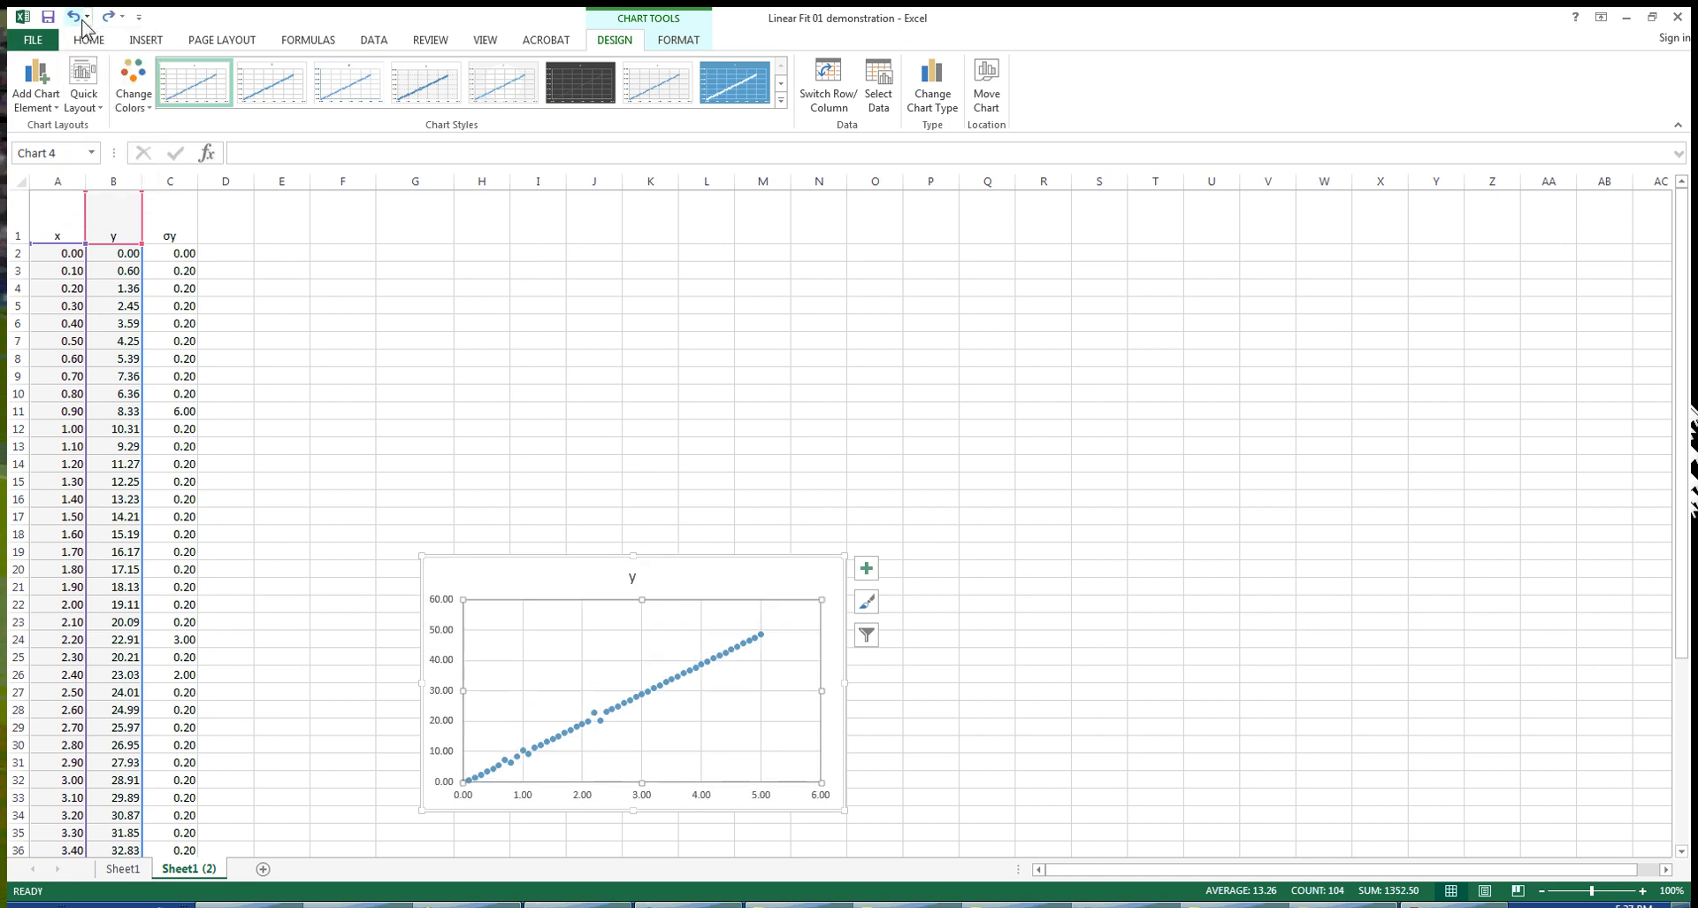
# Move the scatter chart up beside the first data rows and enlarge it, mainly in height, to reach about row 22
pyautogui.moveTo(708, 569); pyautogui.dragTo(667, 281)
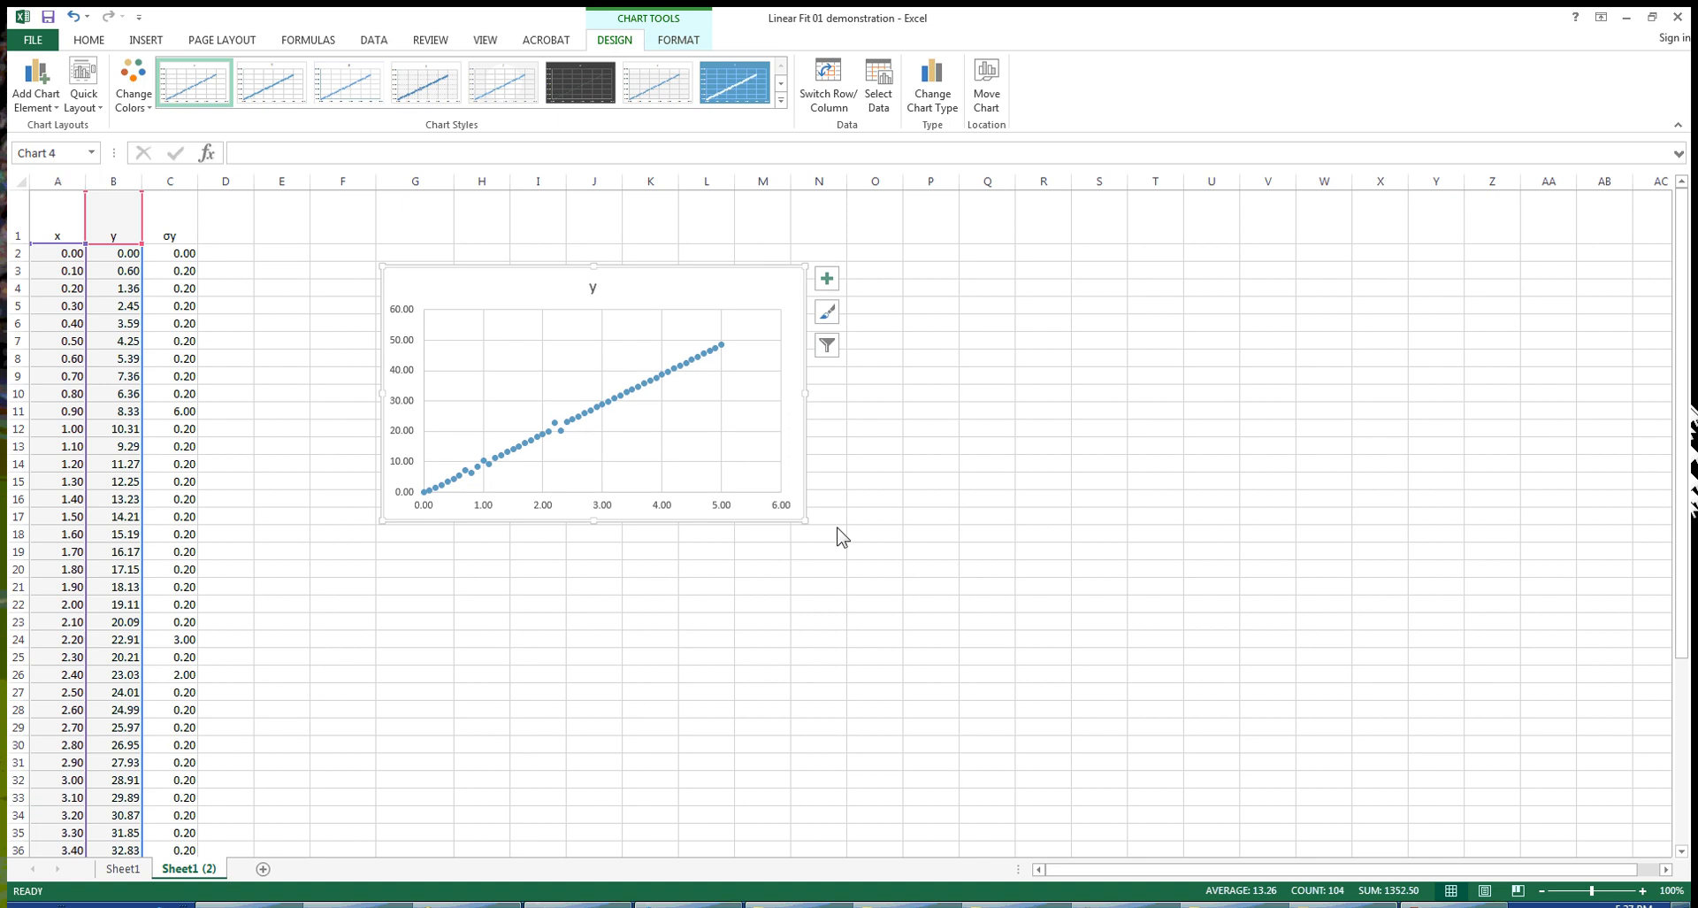
pyautogui.moveTo(806, 523); pyautogui.dragTo(826, 625)
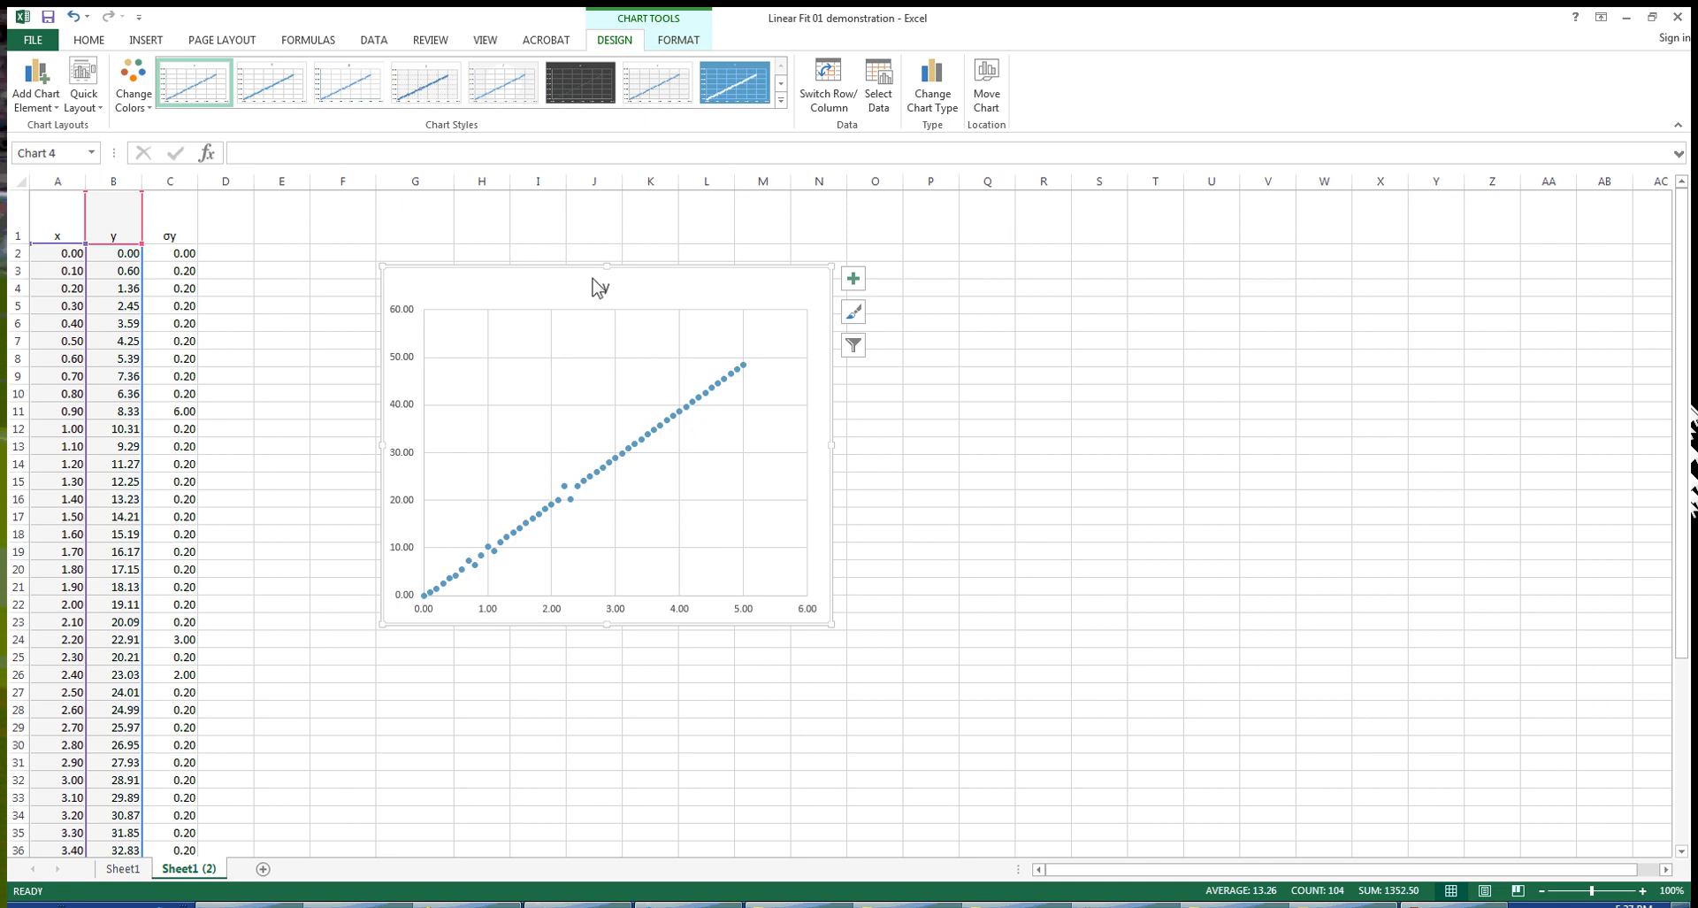
# Add a primary horizontal axis title to the chart and set its text to "time(sec)"
pyautogui.click(37, 75)
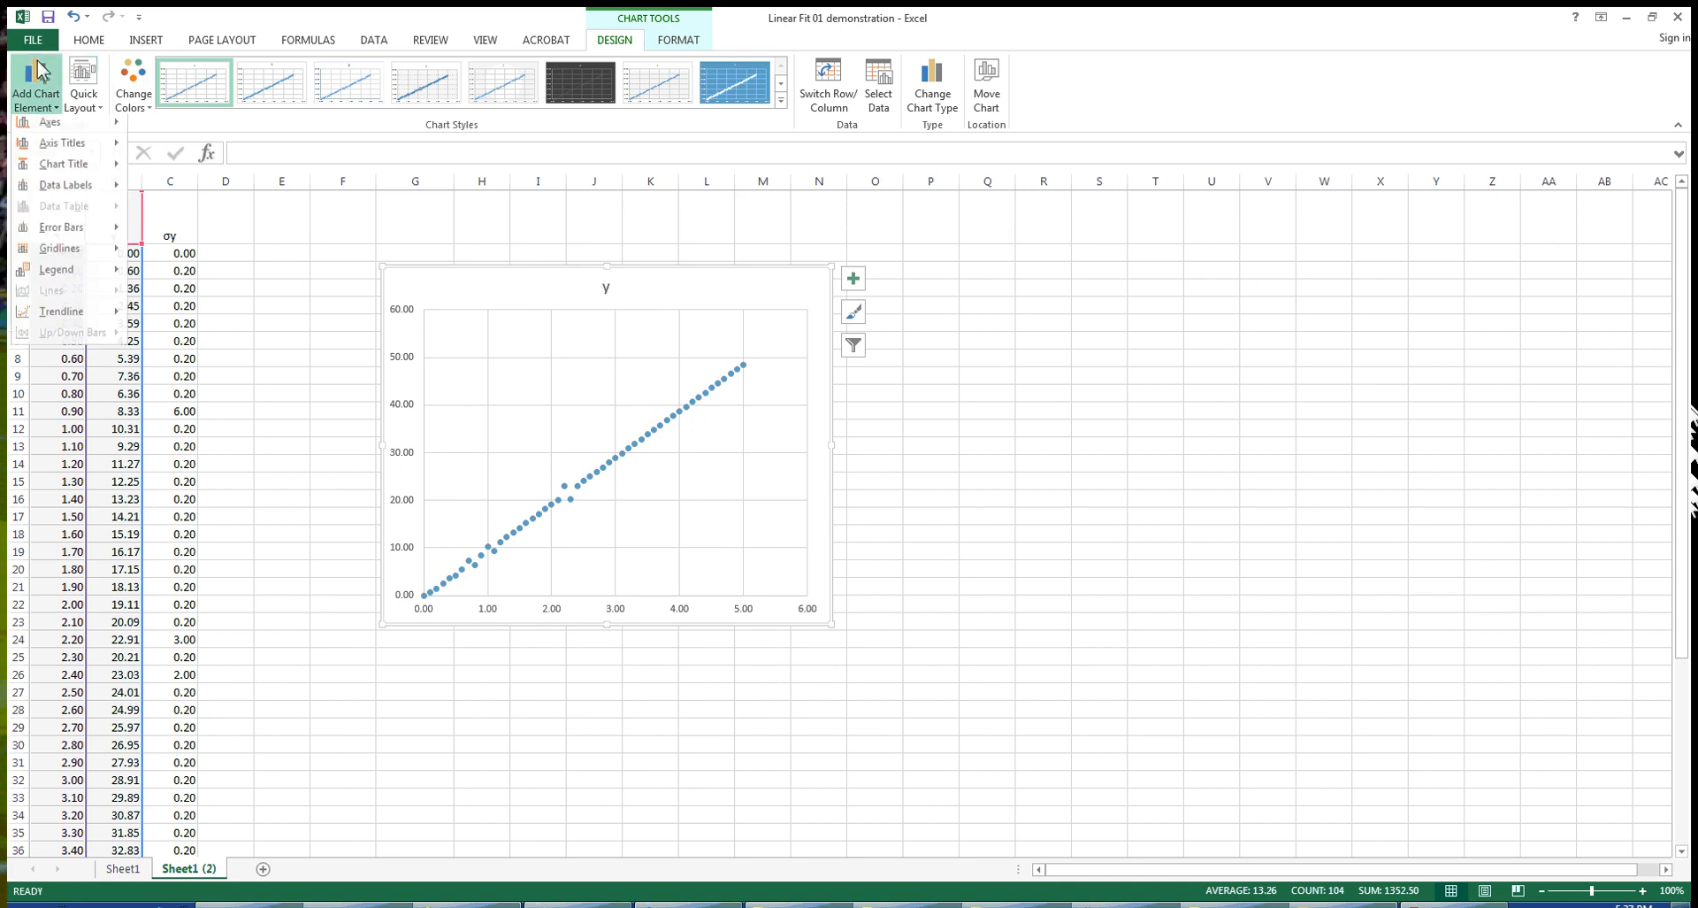
pyautogui.moveTo(98, 126)
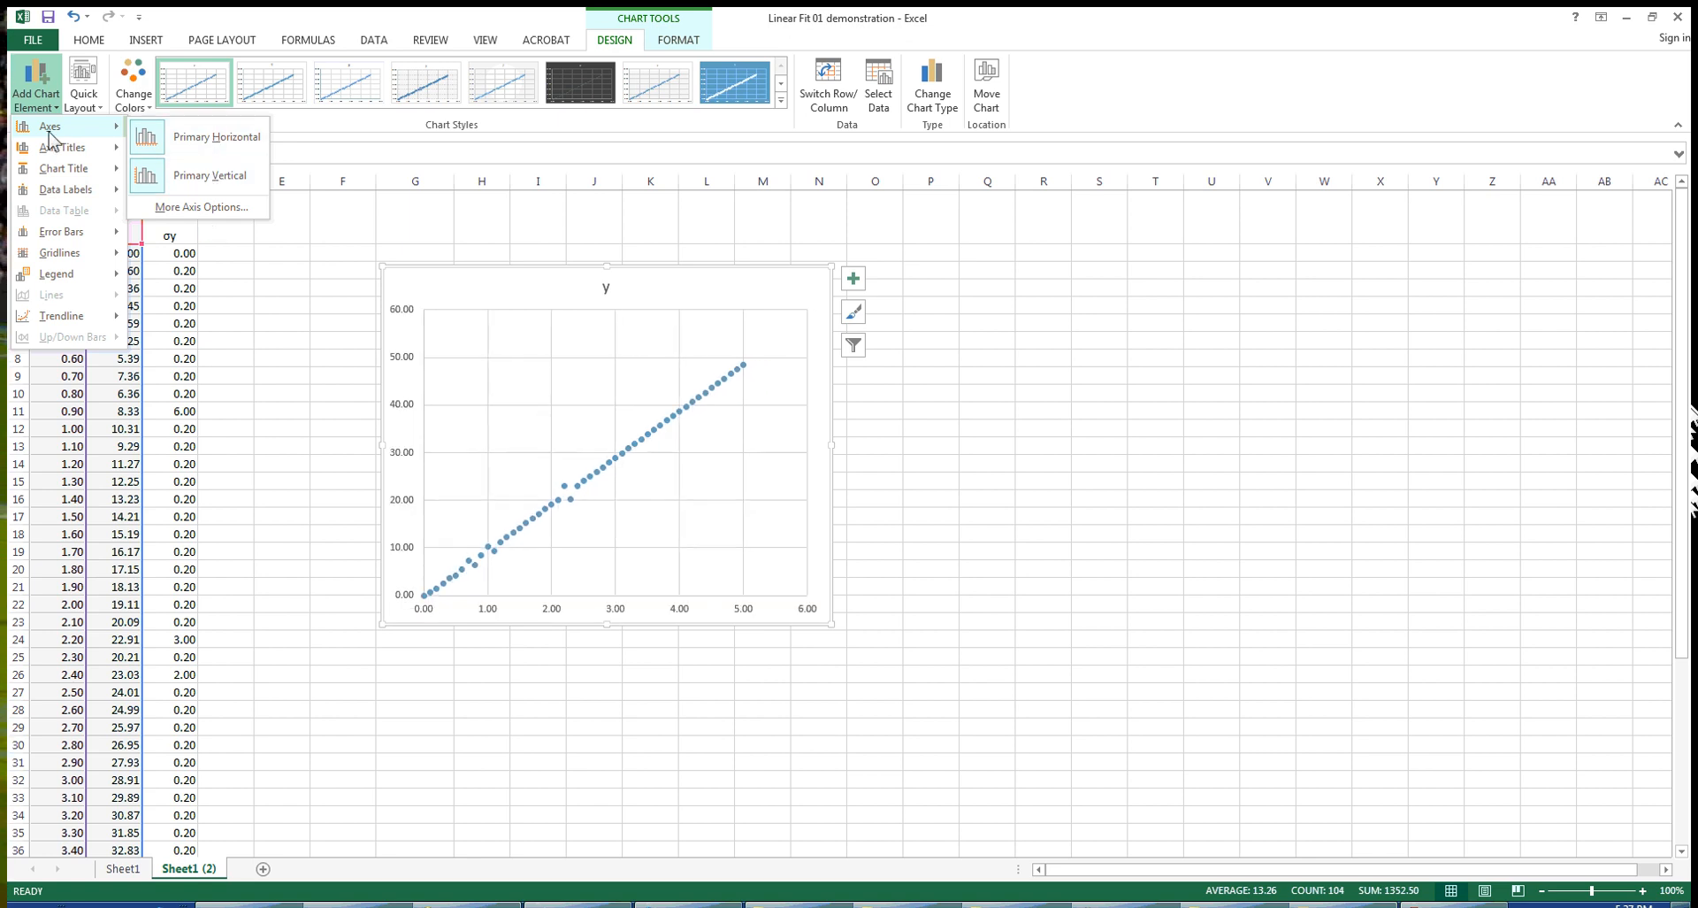
pyautogui.moveTo(64, 148)
pyautogui.click(244, 156)
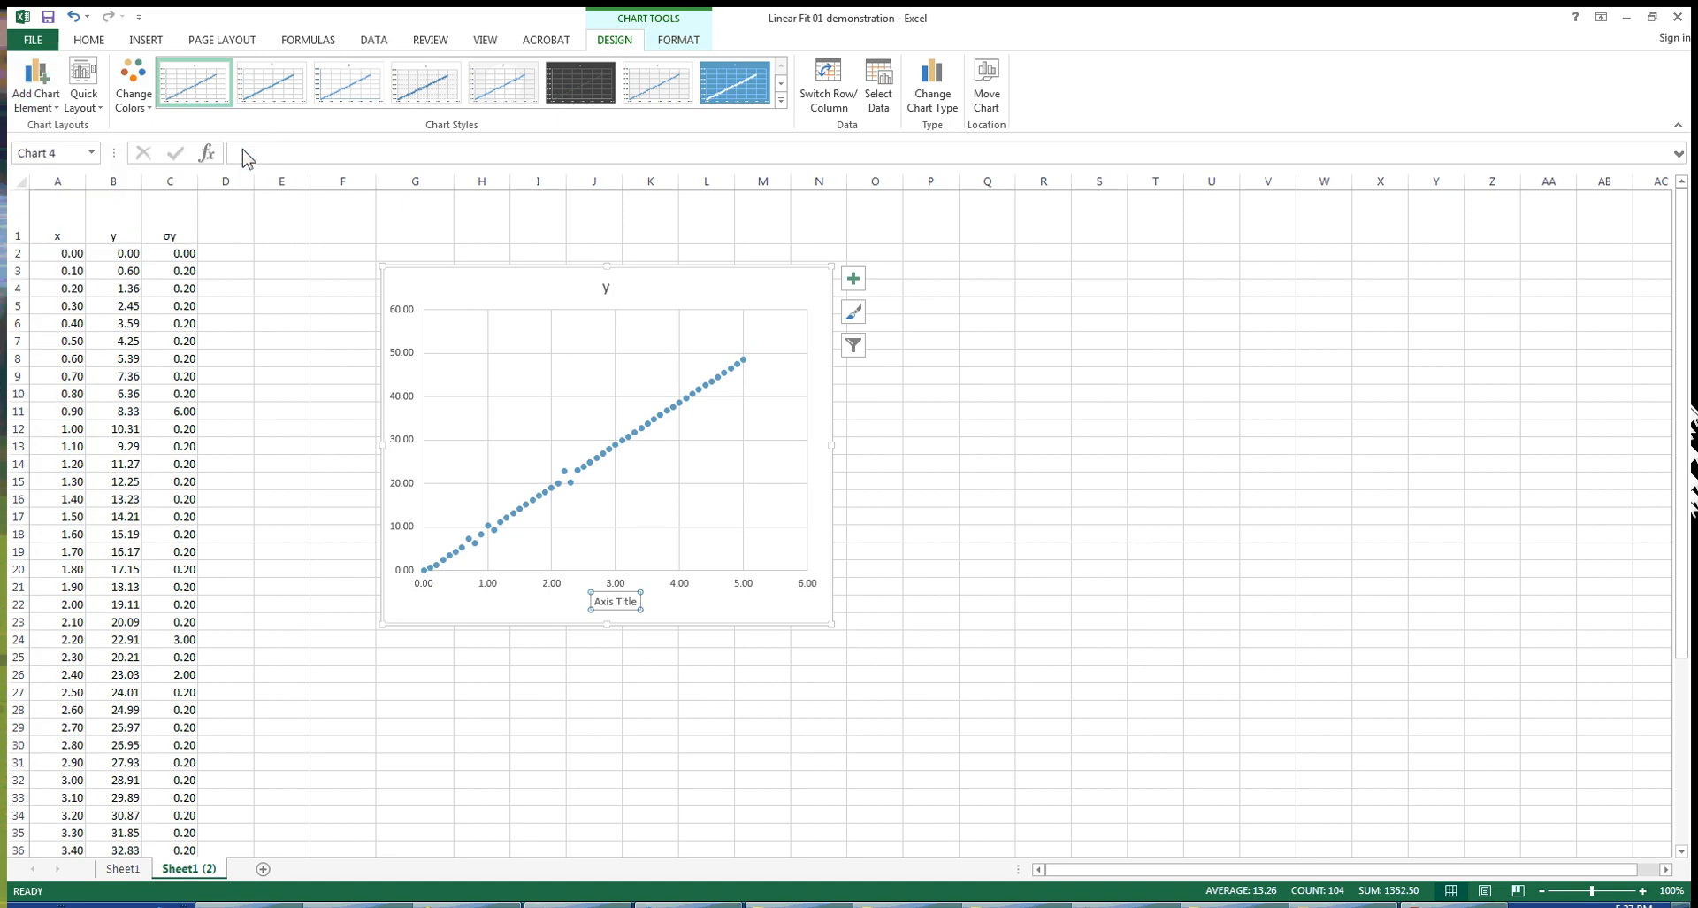
pyautogui.click(615, 602)
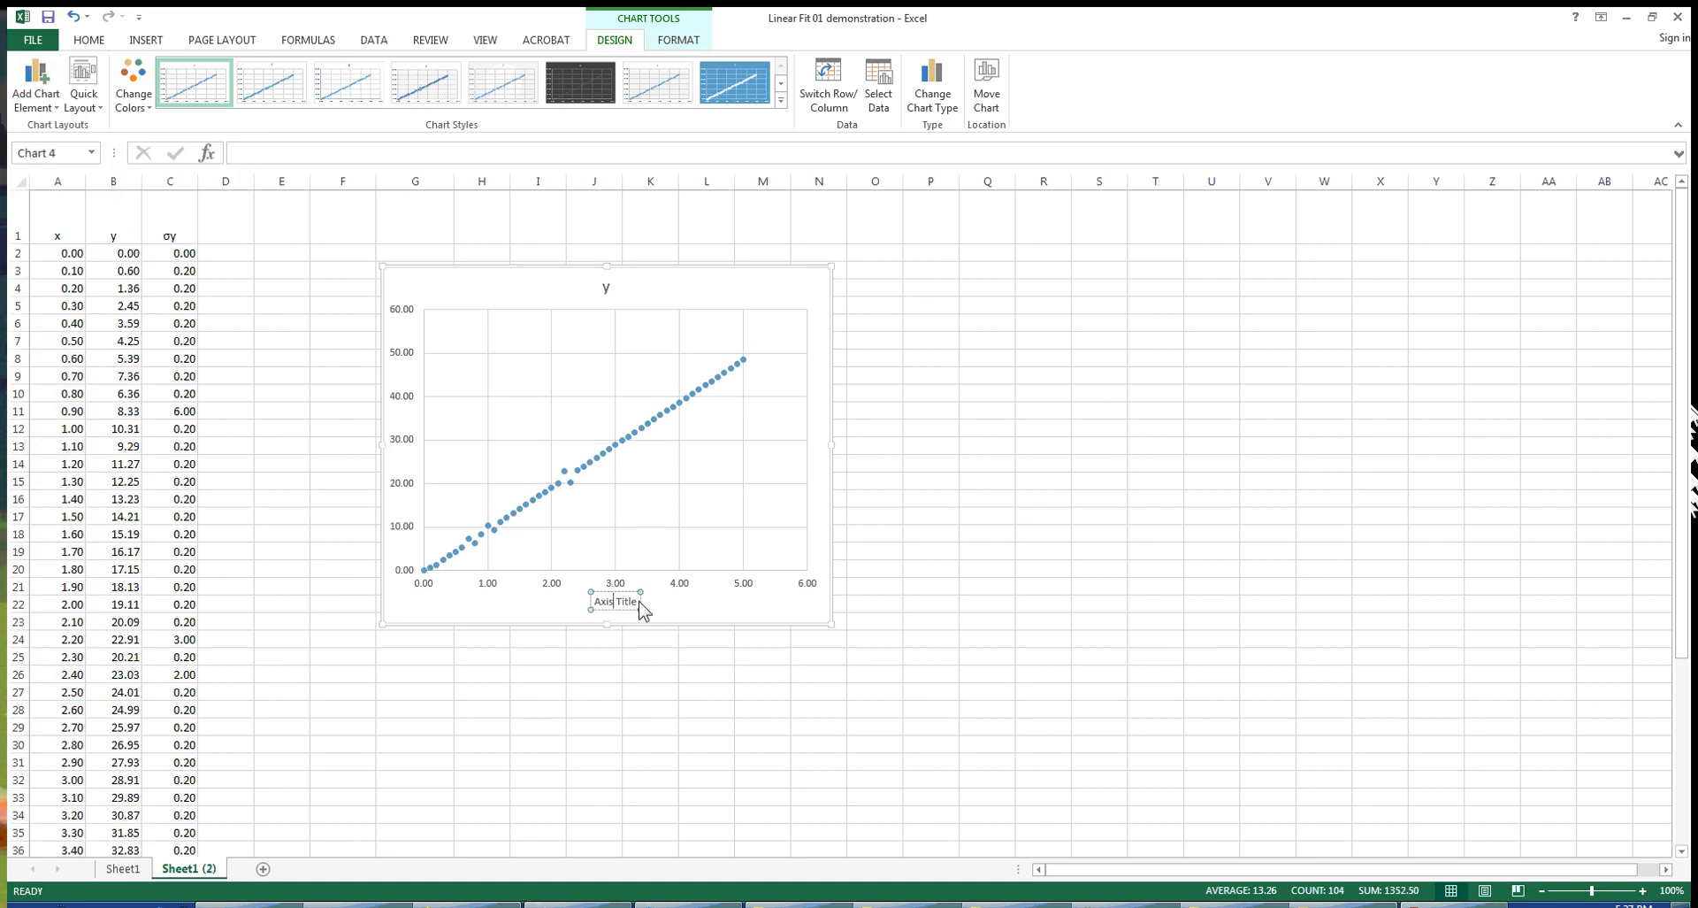
pyautogui.moveTo(639, 604); pyautogui.dragTo(594, 604)
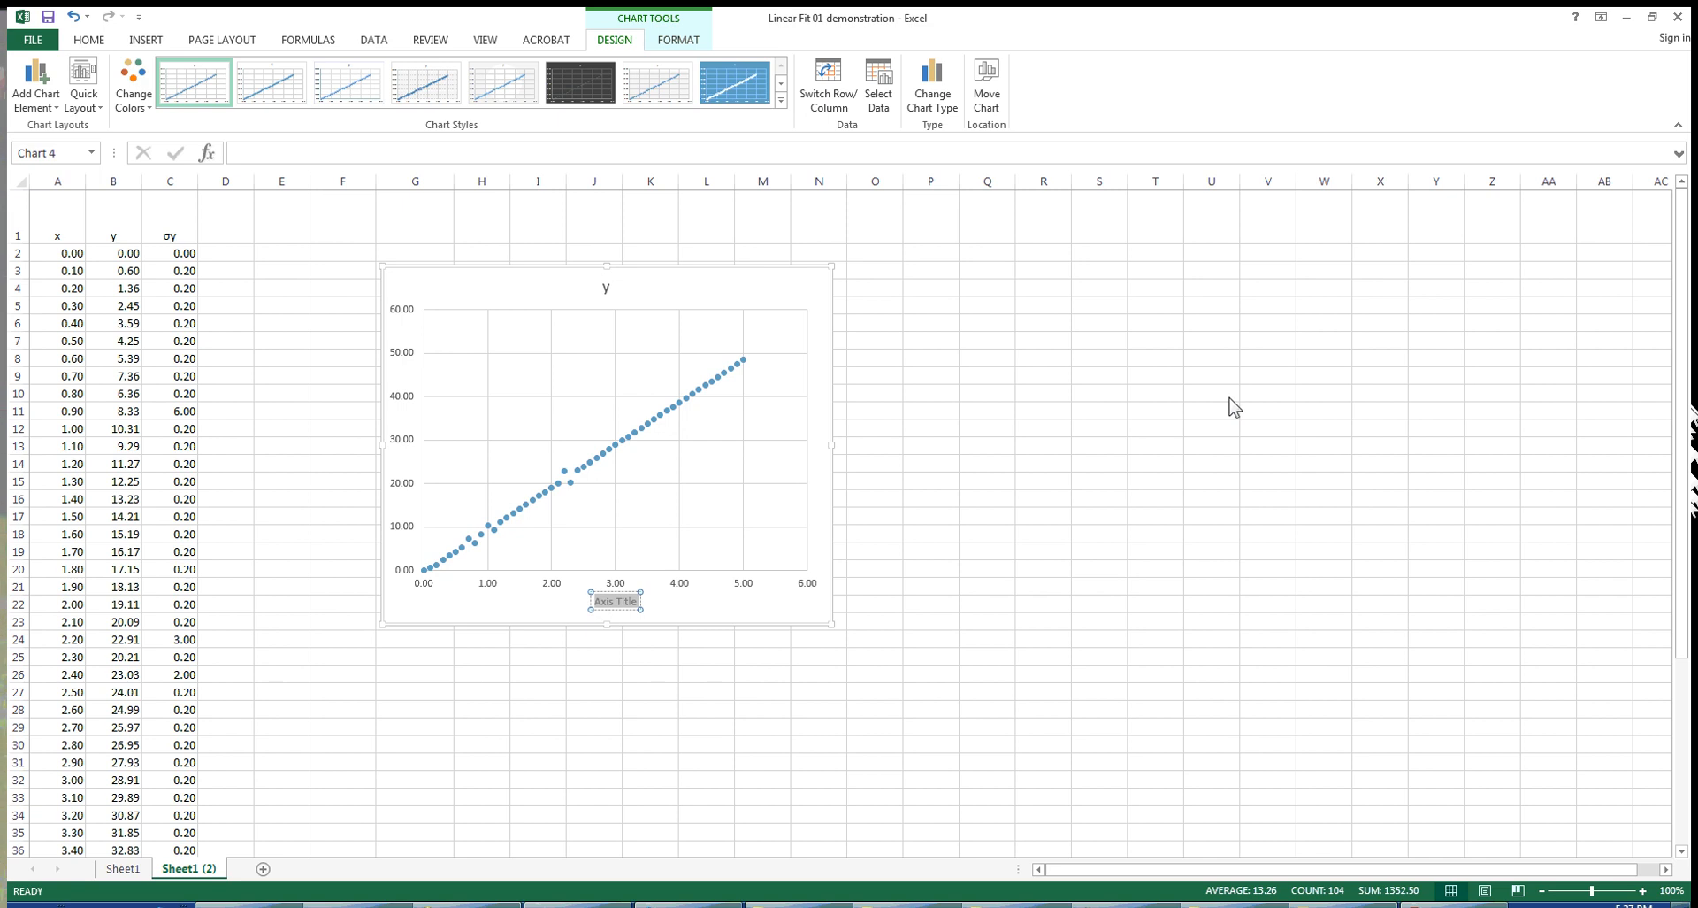
pyautogui.press('Delete')
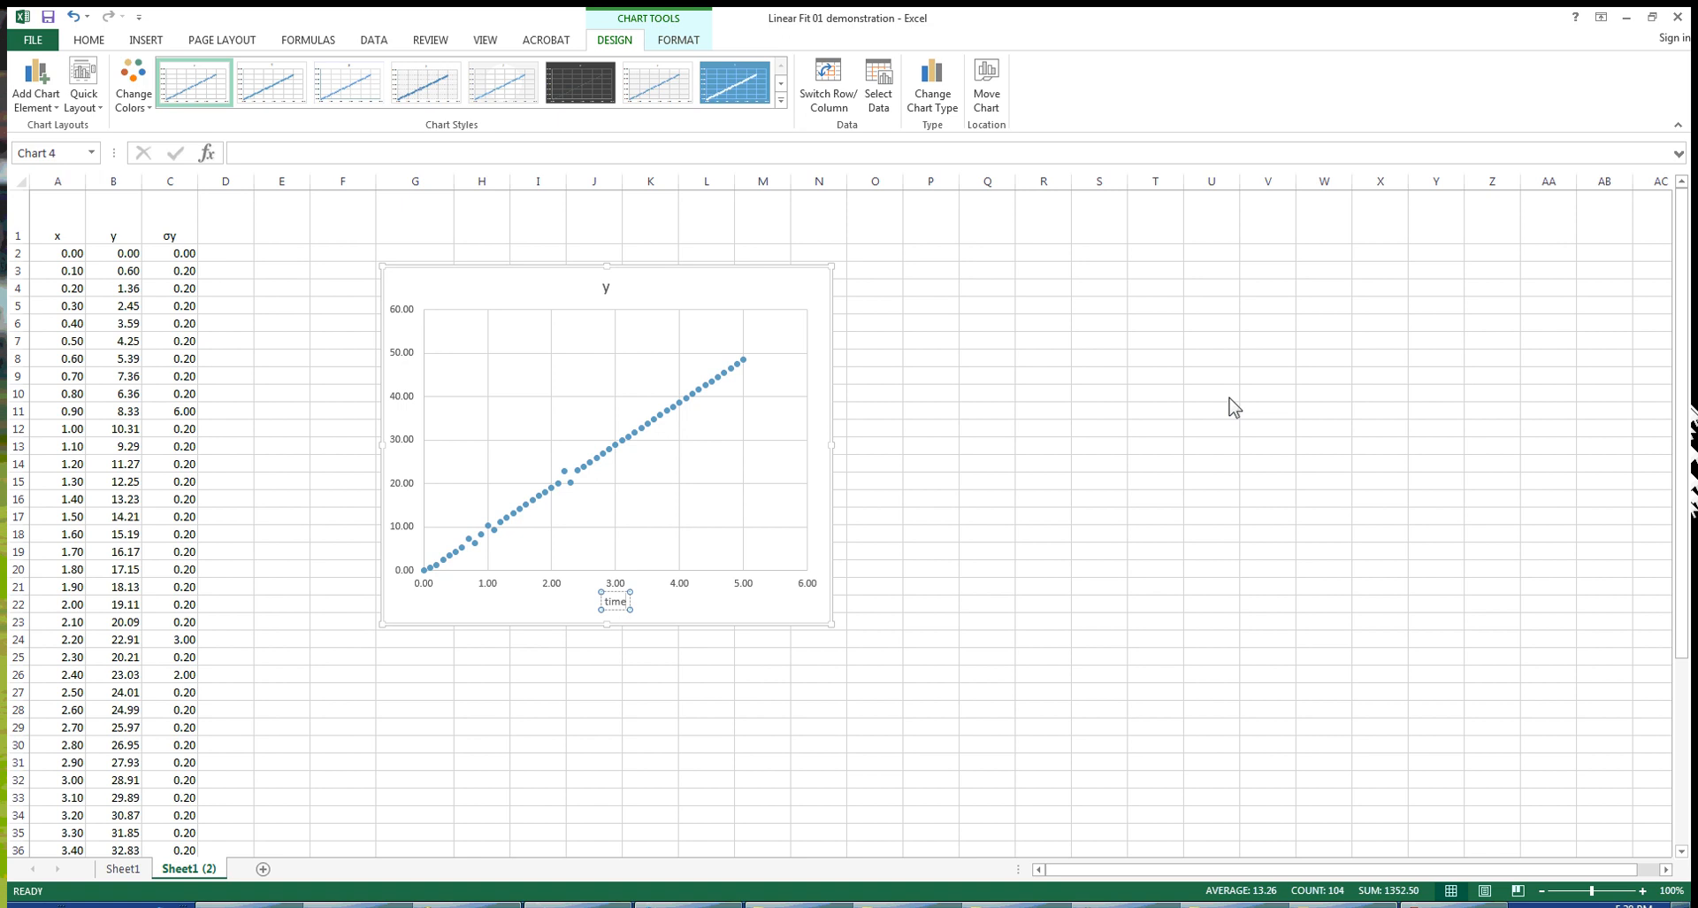
pyautogui.write('time(sec')
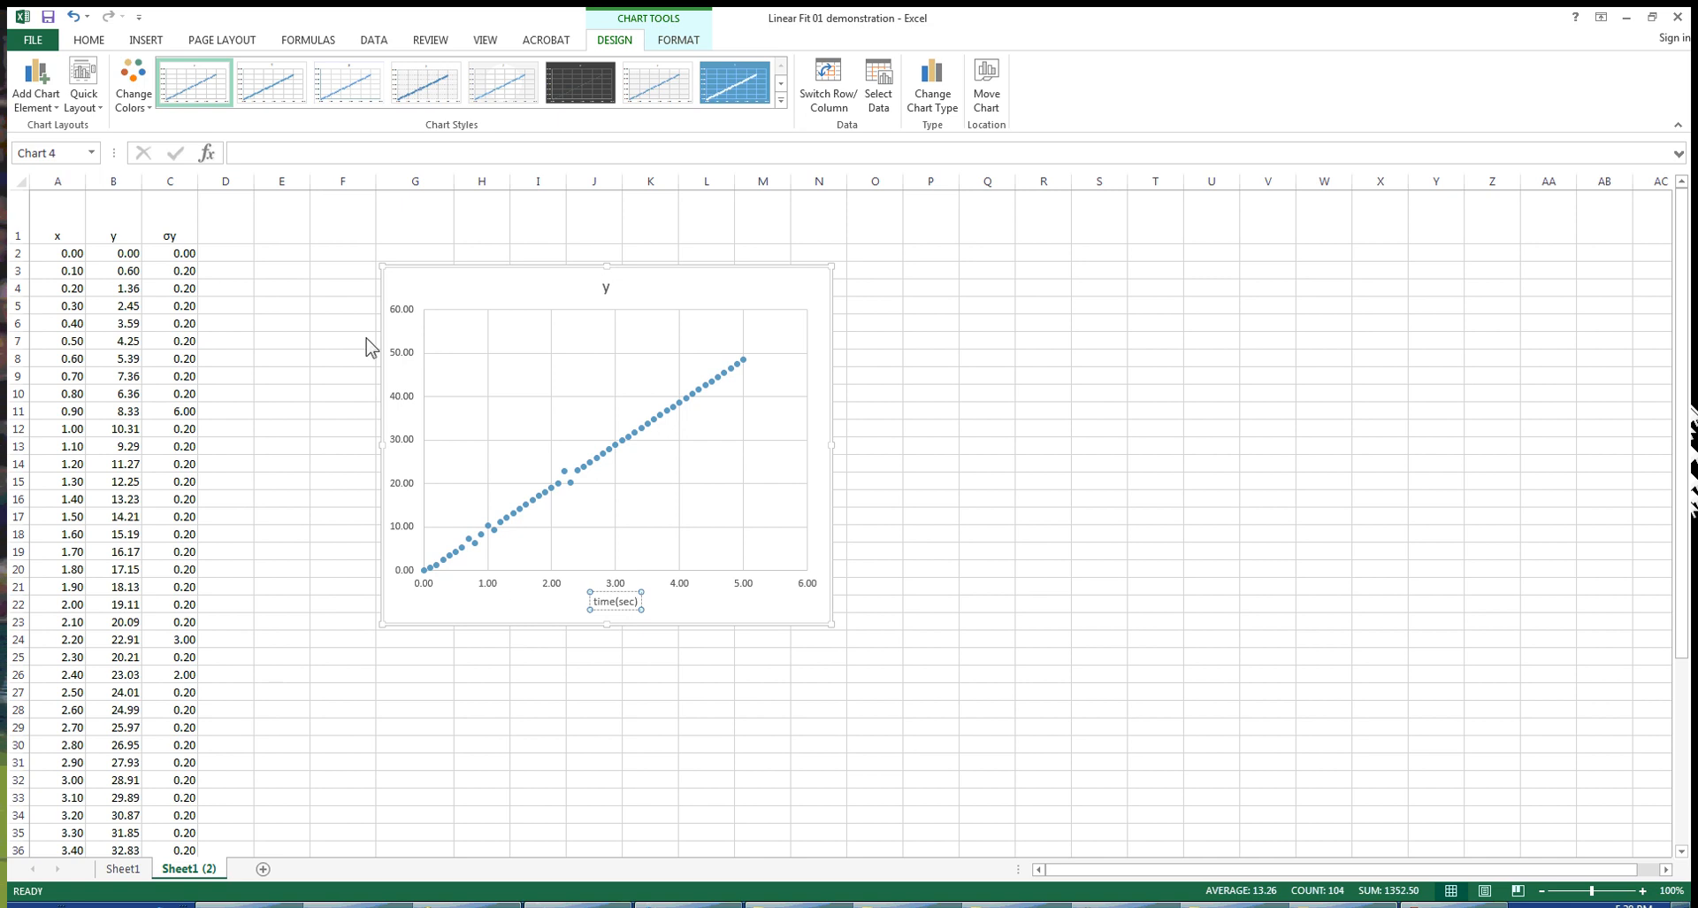
# Add a primary vertical axis title to the chart and replace its placeholder text with "Distance(cm)"
pyautogui.click(62, 109)
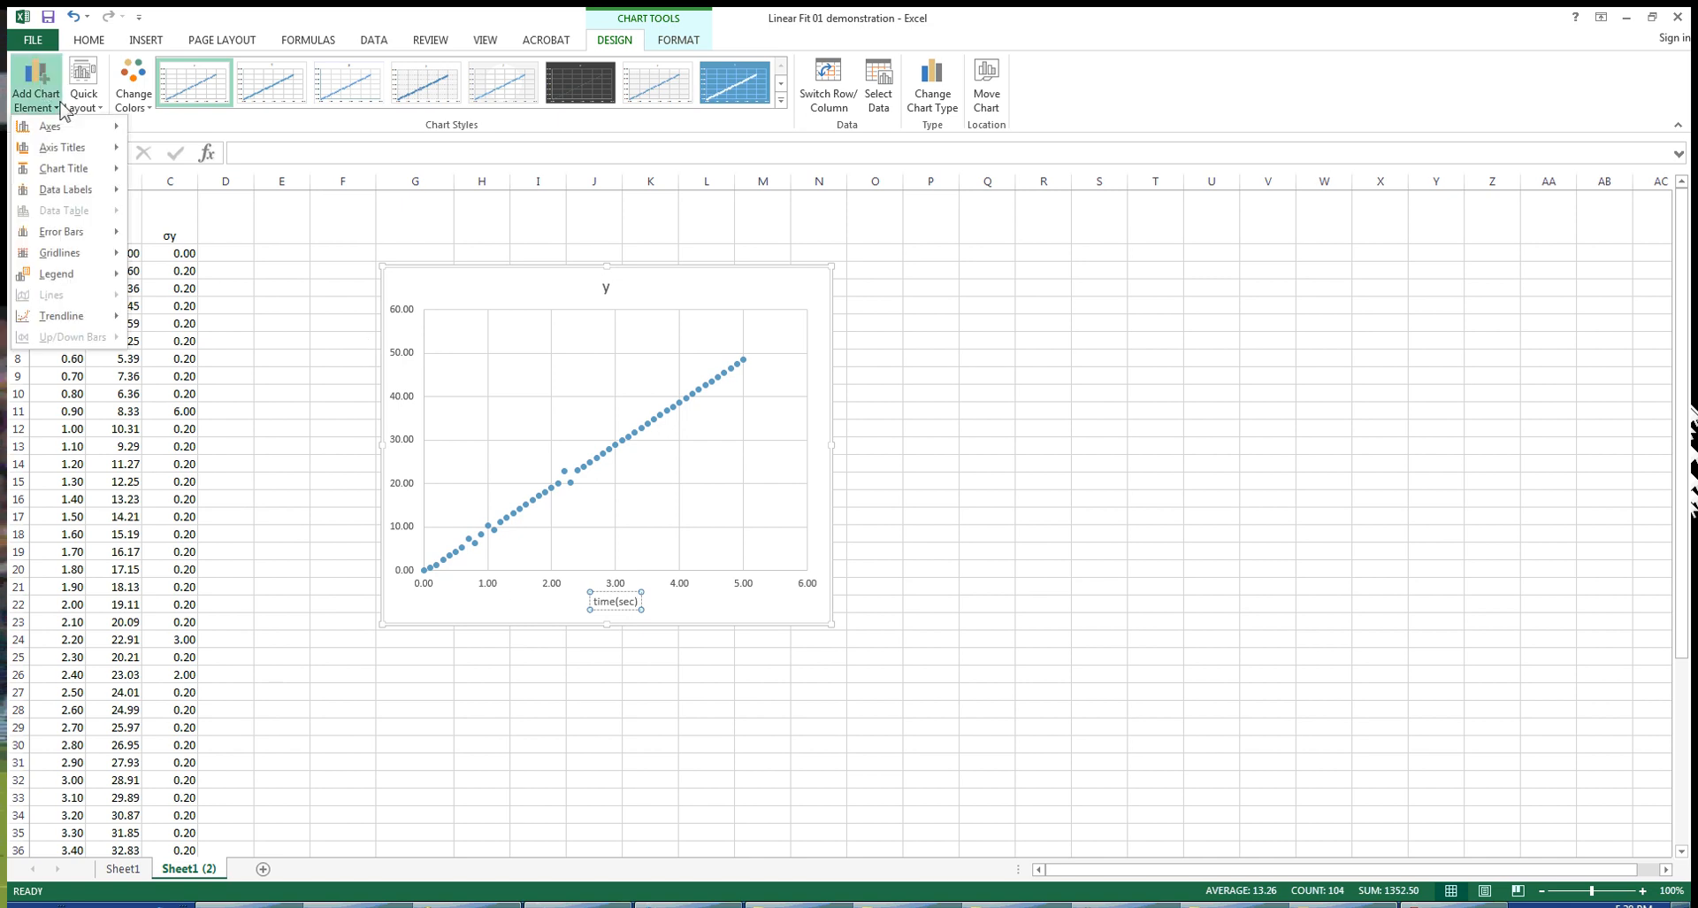
pyautogui.moveTo(82, 155)
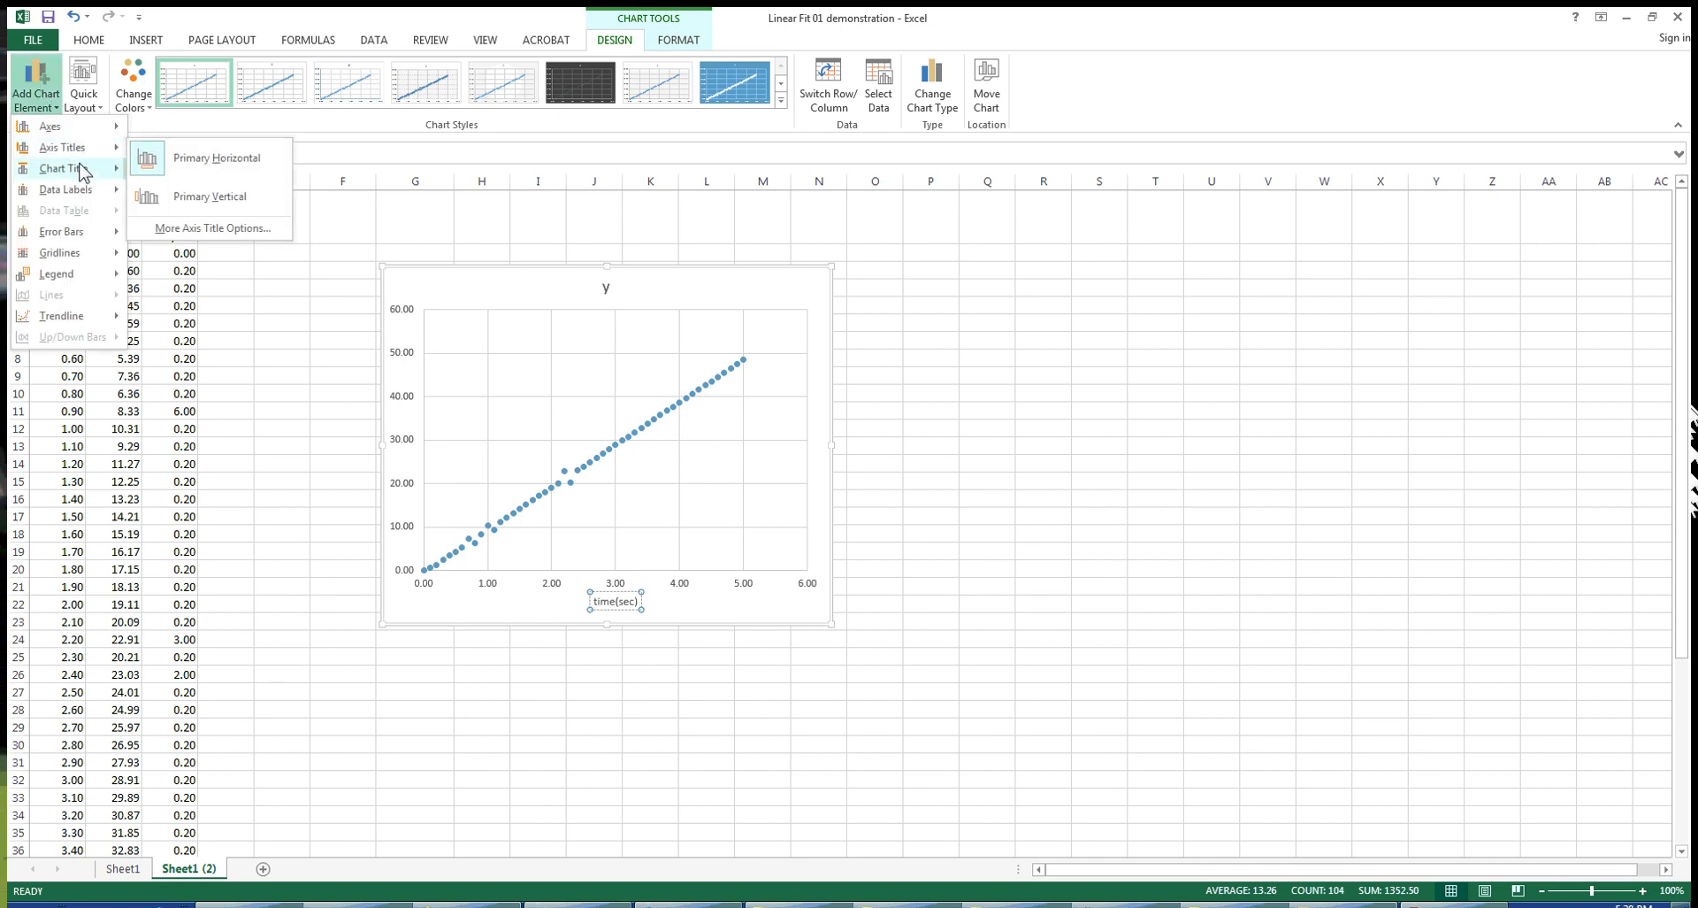
pyautogui.click(193, 198)
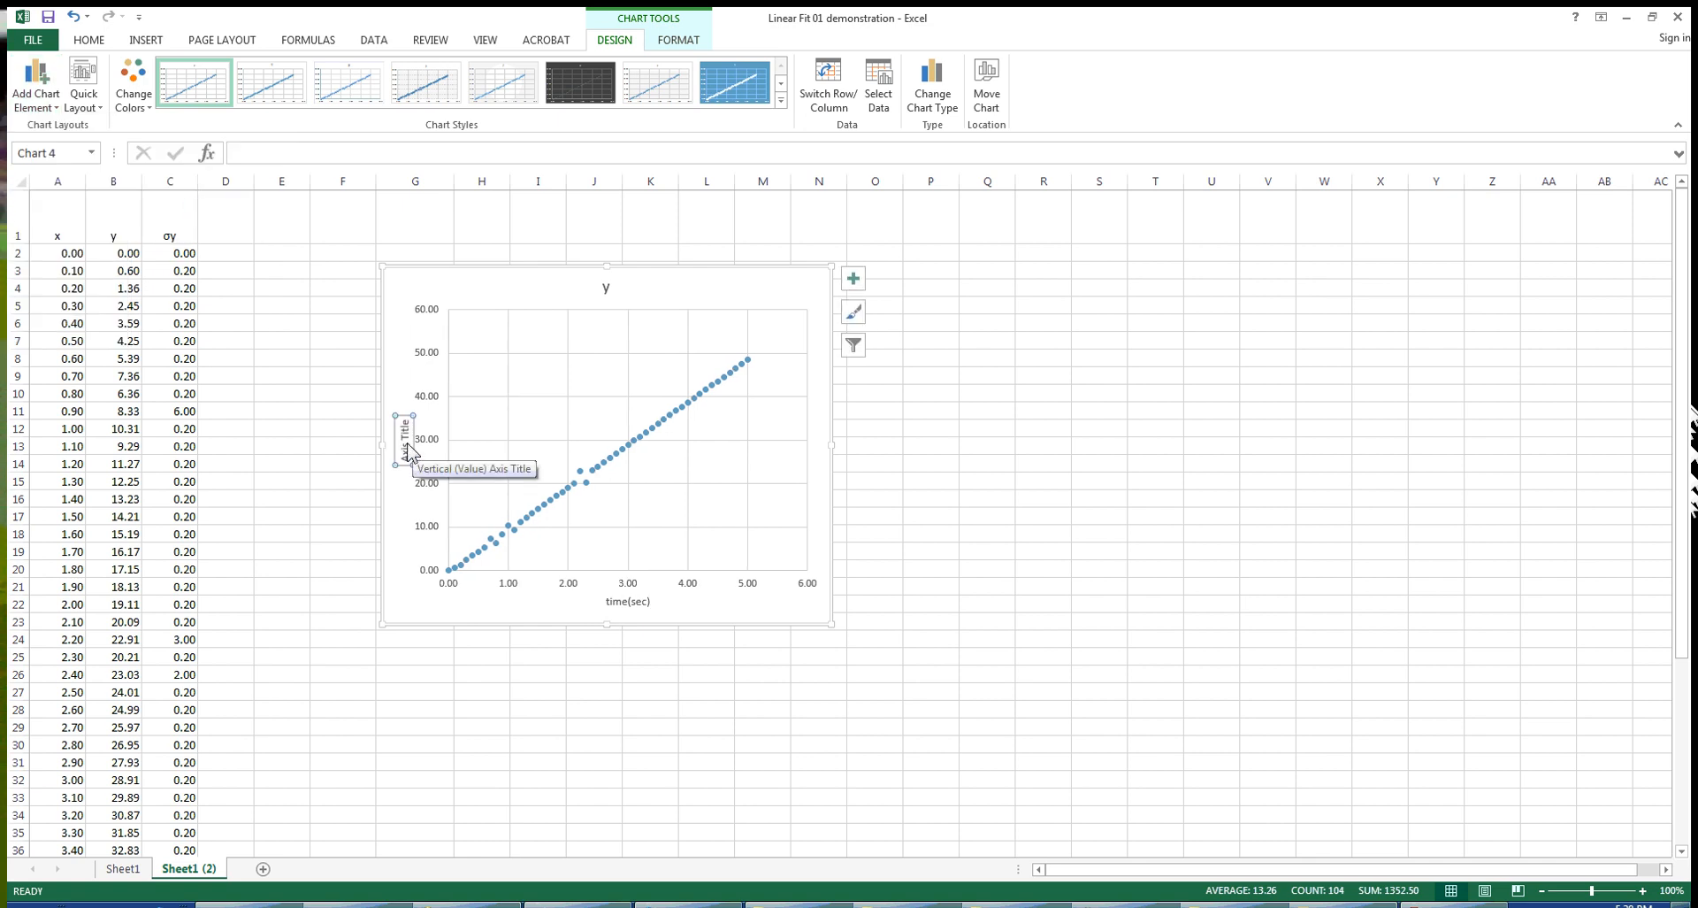
pyautogui.click(406, 445)
pyautogui.press('BackSpace')
pyautogui.press('BackSpace')
pyautogui.press('BackSpace')
pyautogui.press('BackSpace')
pyautogui.press('BackSpace')
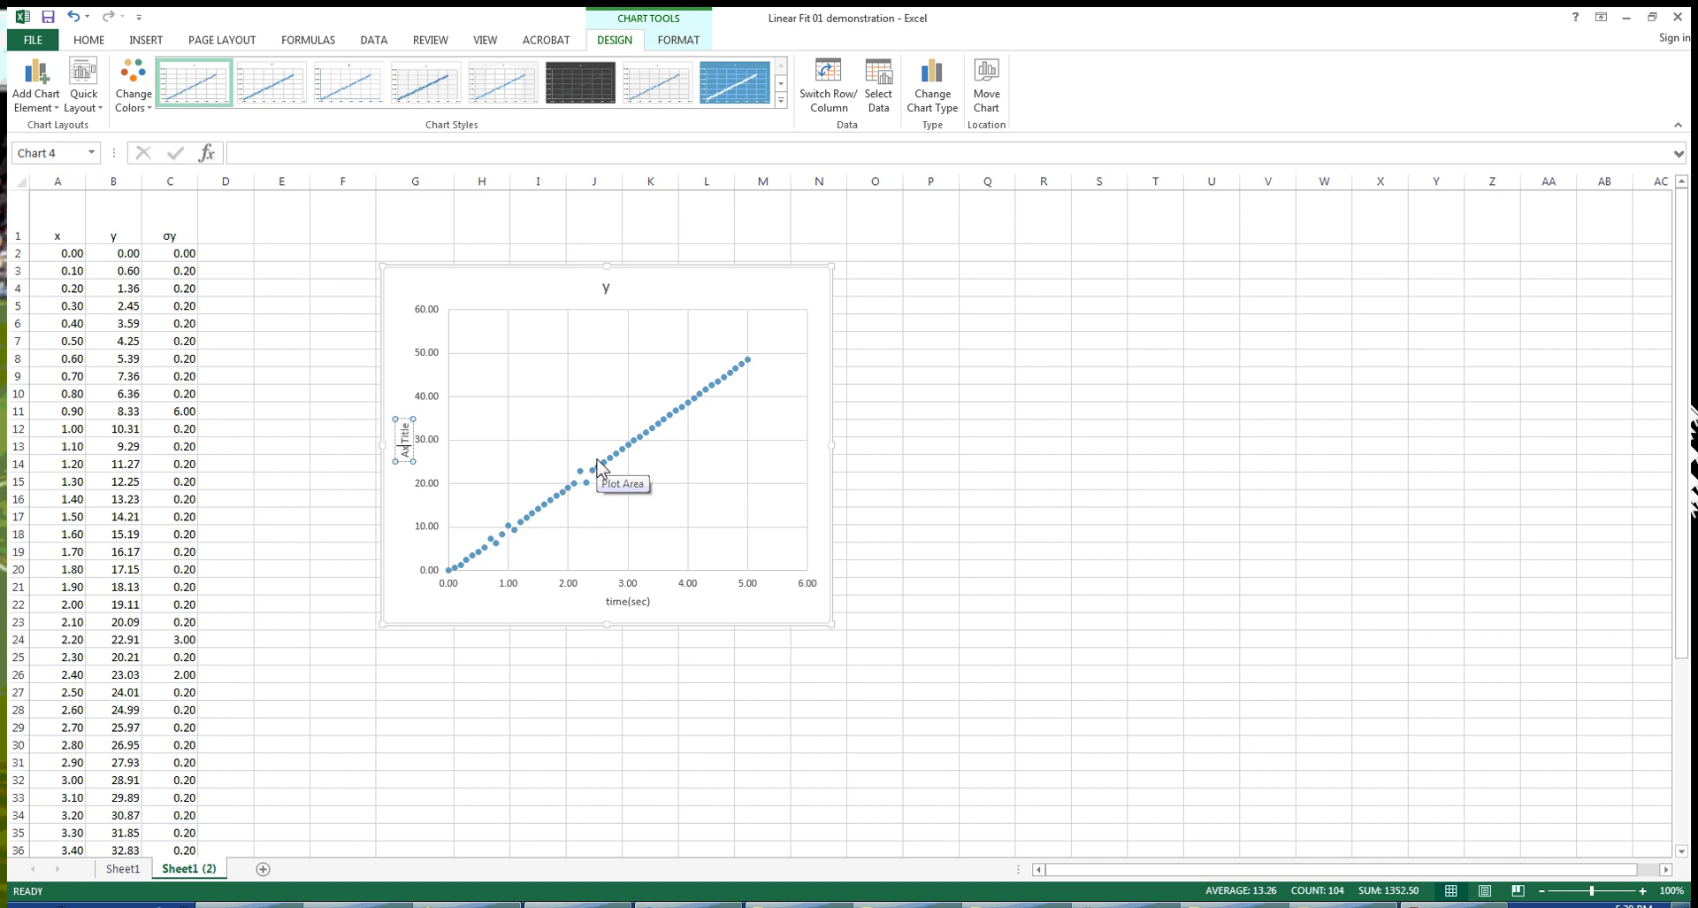
pyautogui.press('Delete')
pyautogui.press('Delete')
pyautogui.press('Delete')
pyautogui.press('Delete')
pyautogui.press('Delete')
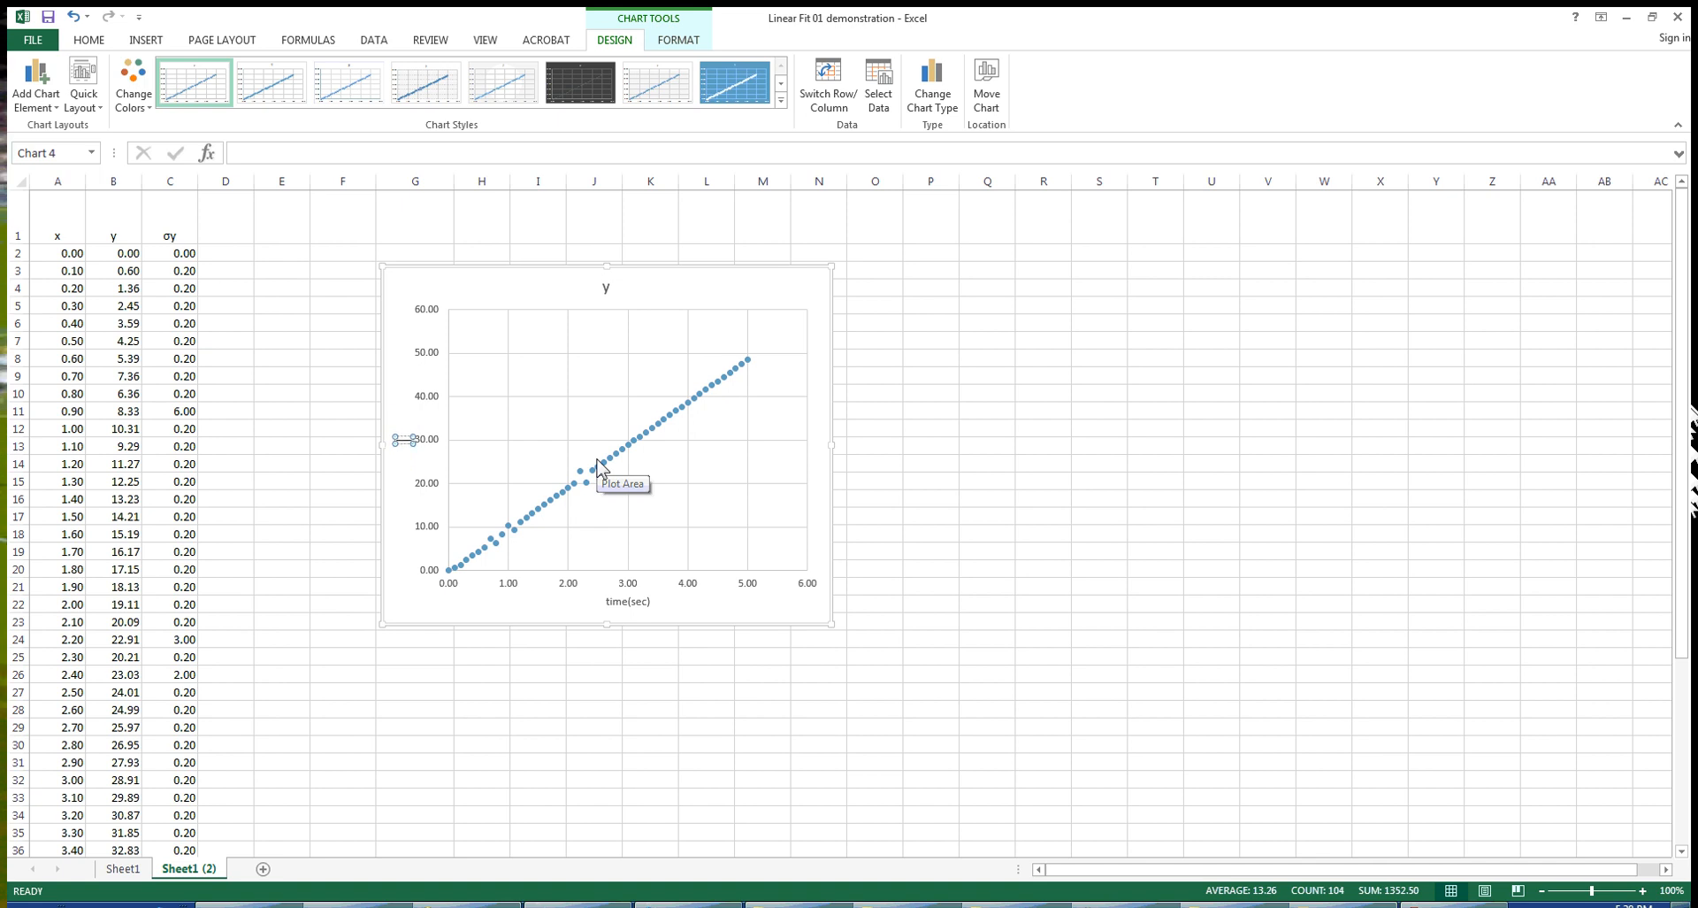
pyautogui.write('d')
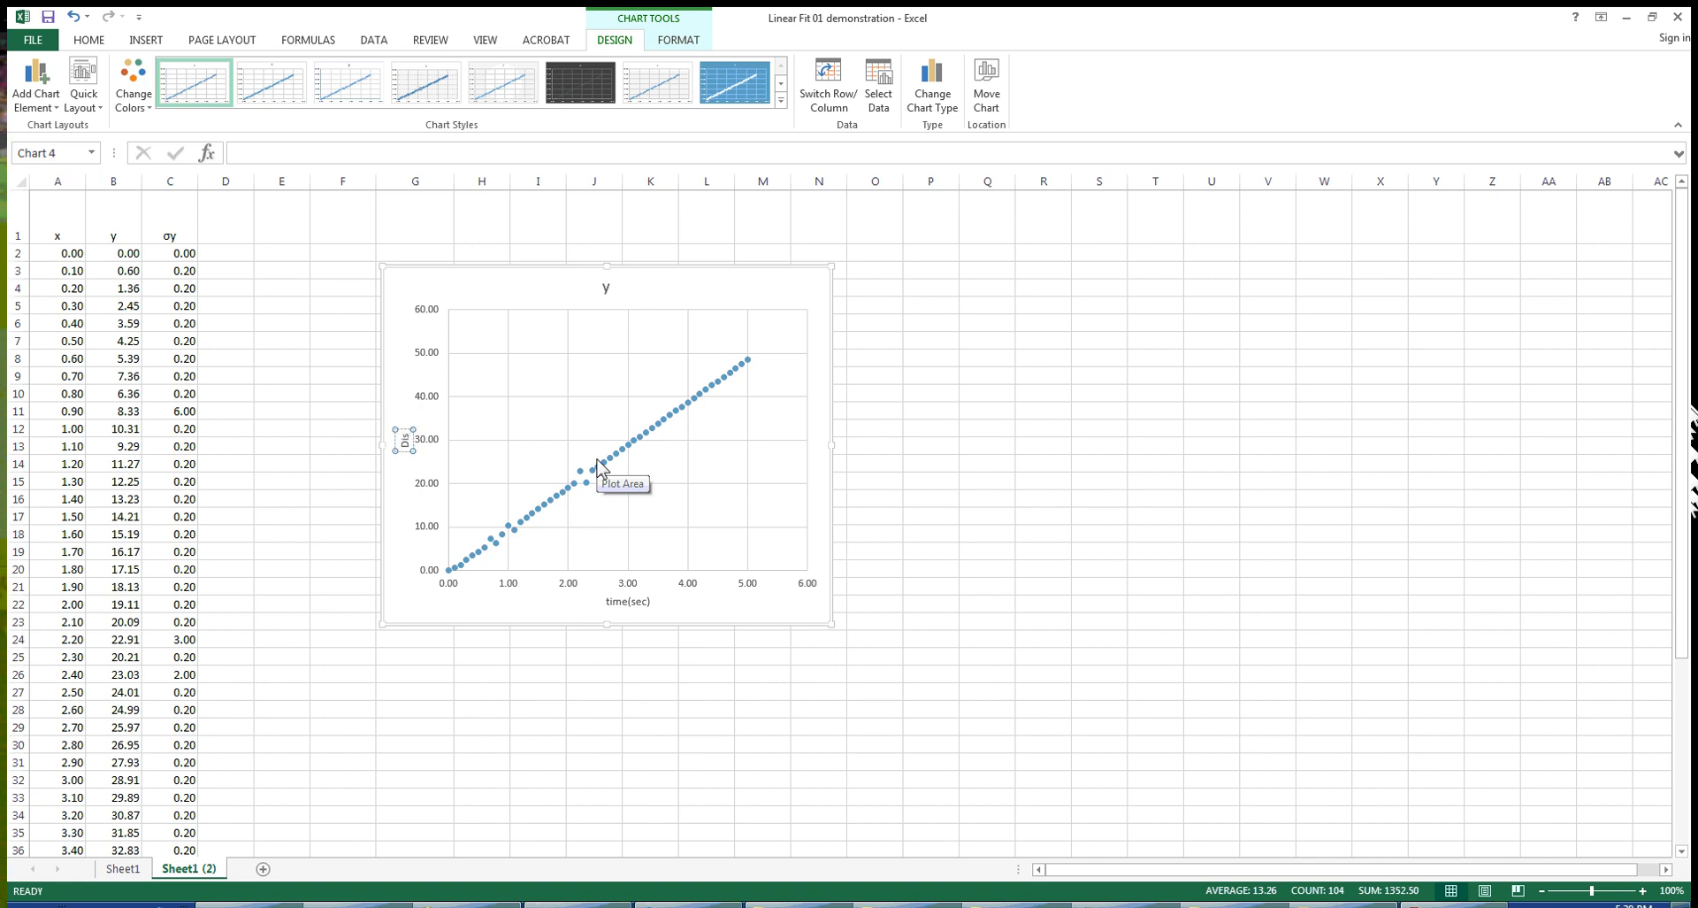
pyautogui.write('istance(cm')
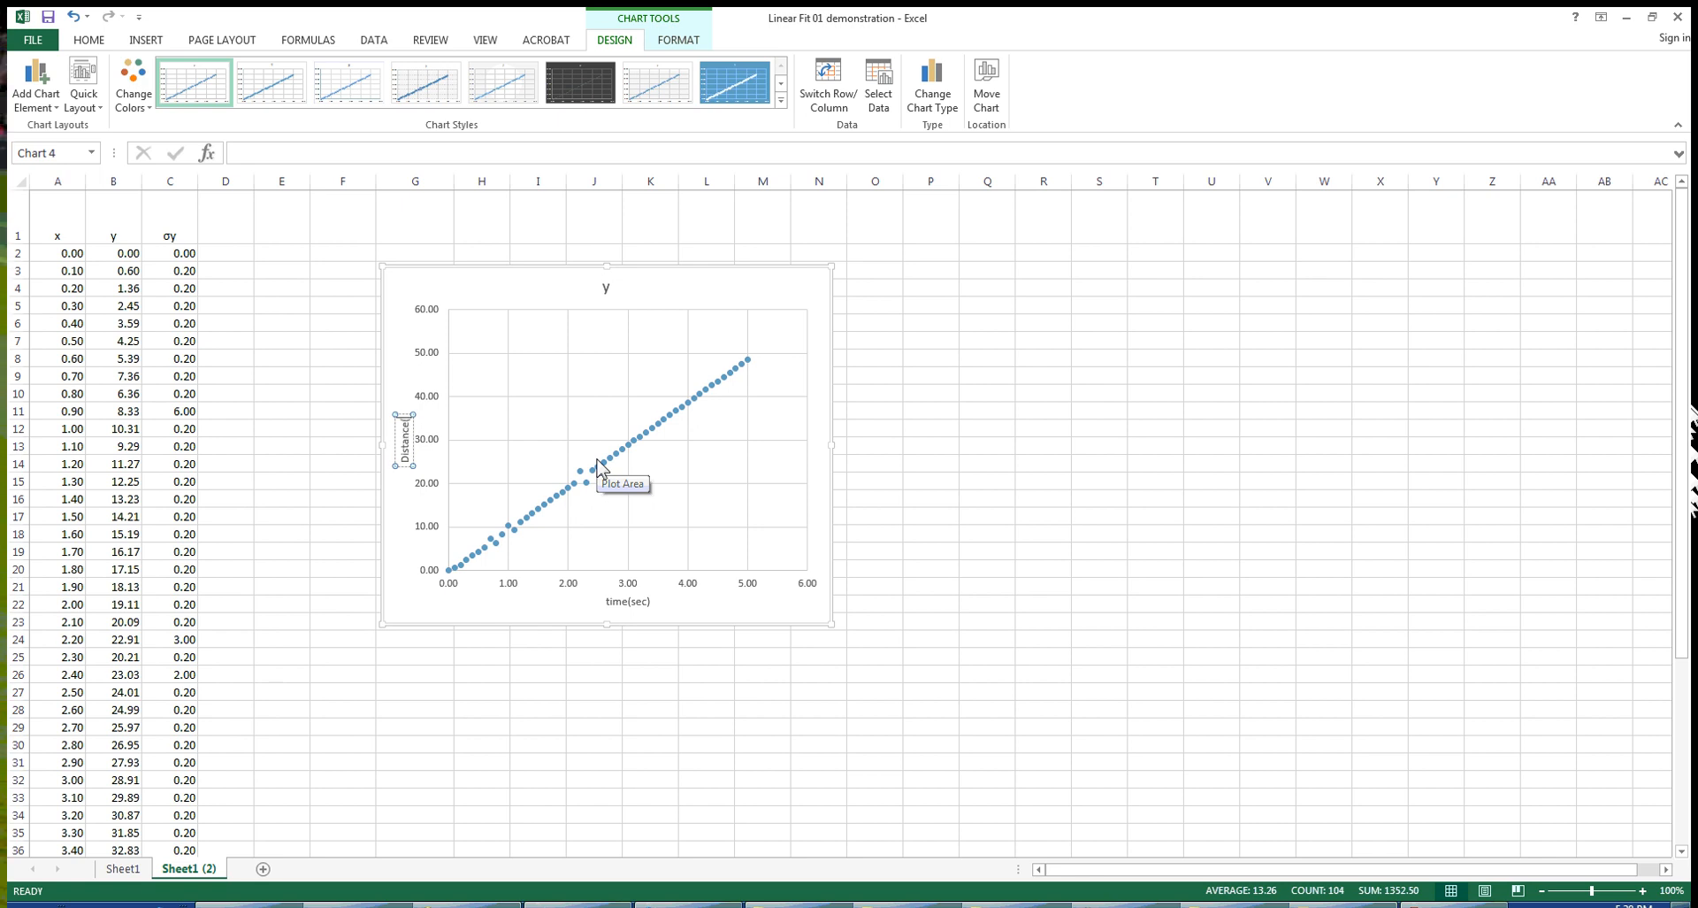
# Finish the vertical axis title so it reads "Distance(cm)" on a single line
pyautogui.write(')')
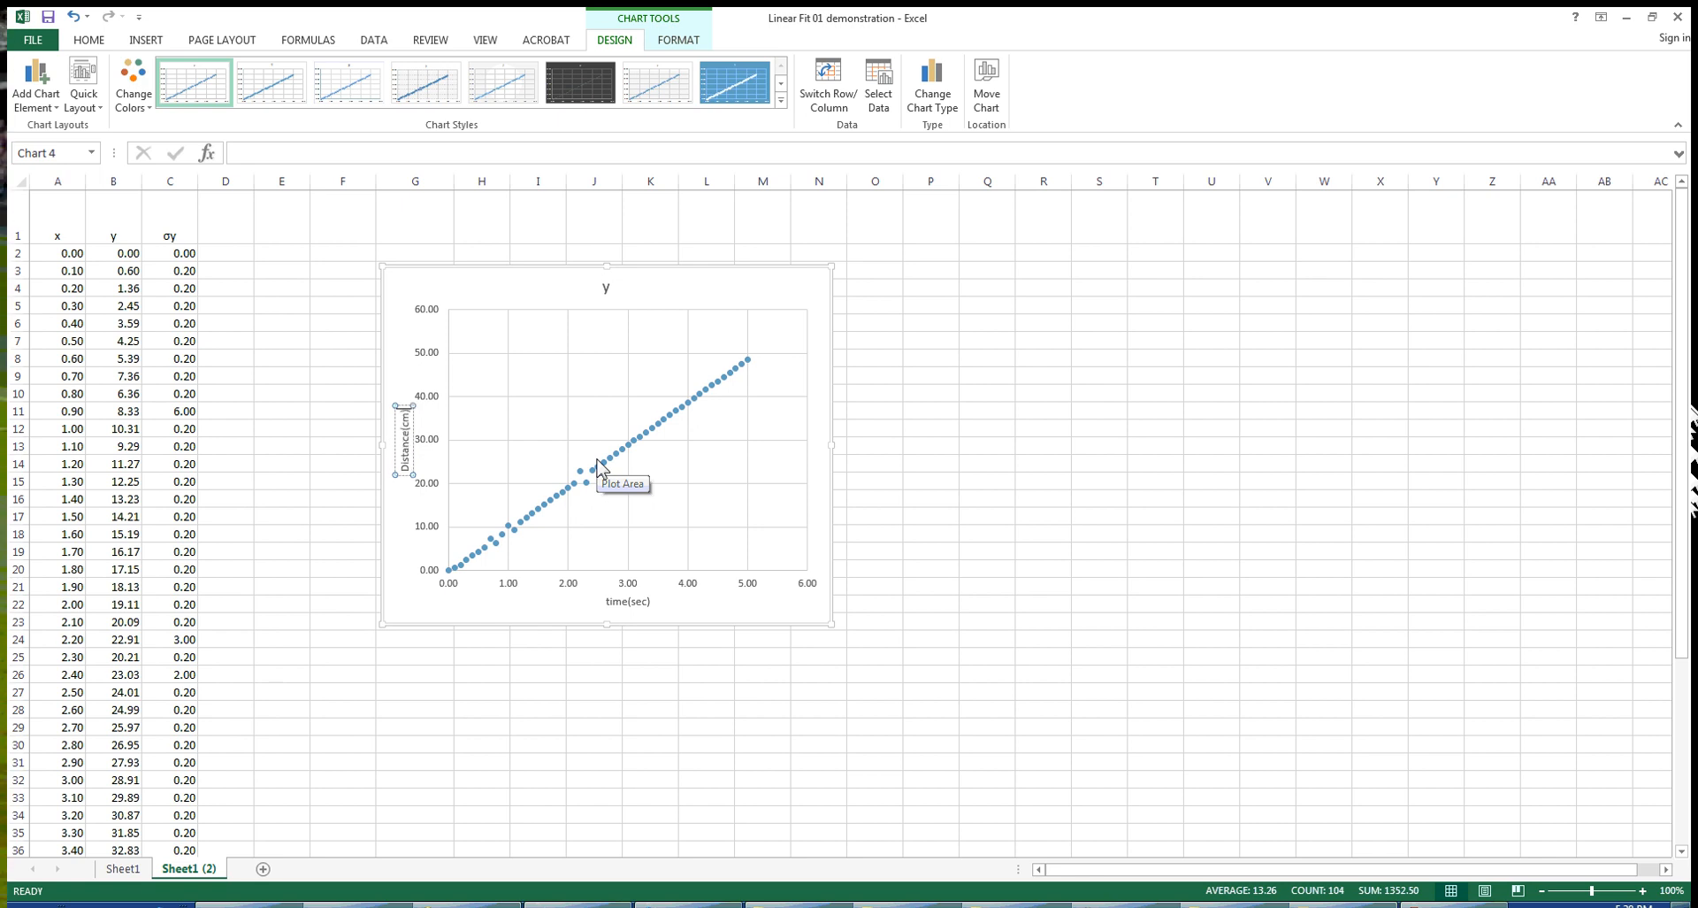
pyautogui.press('Return')
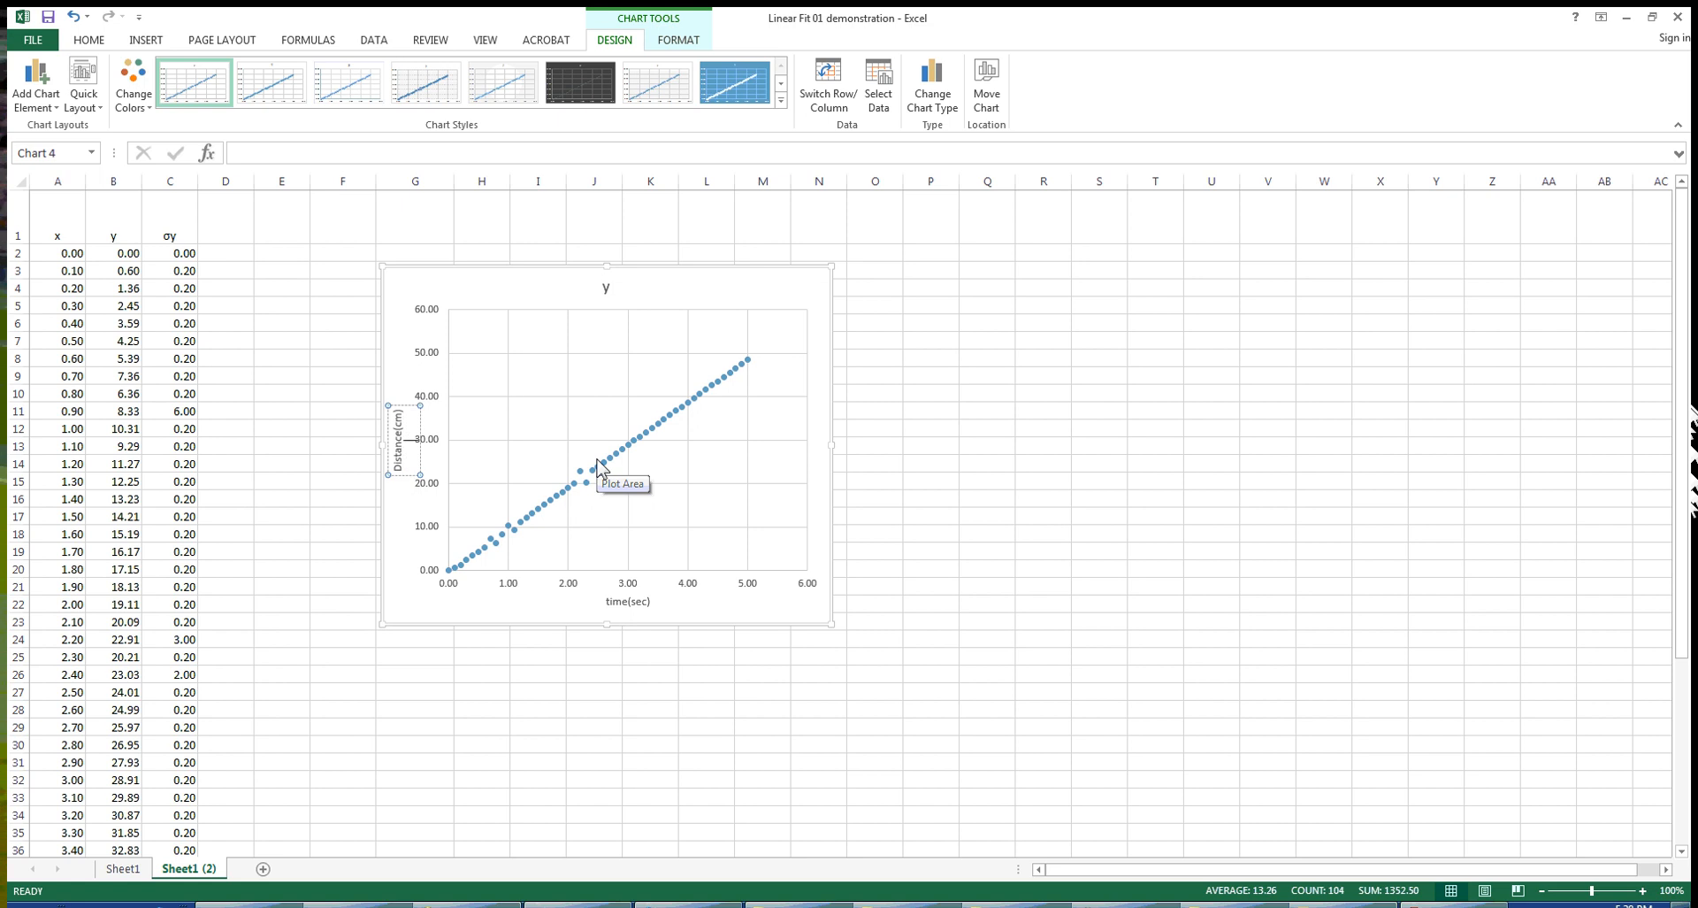
pyautogui.press('BackSpace')
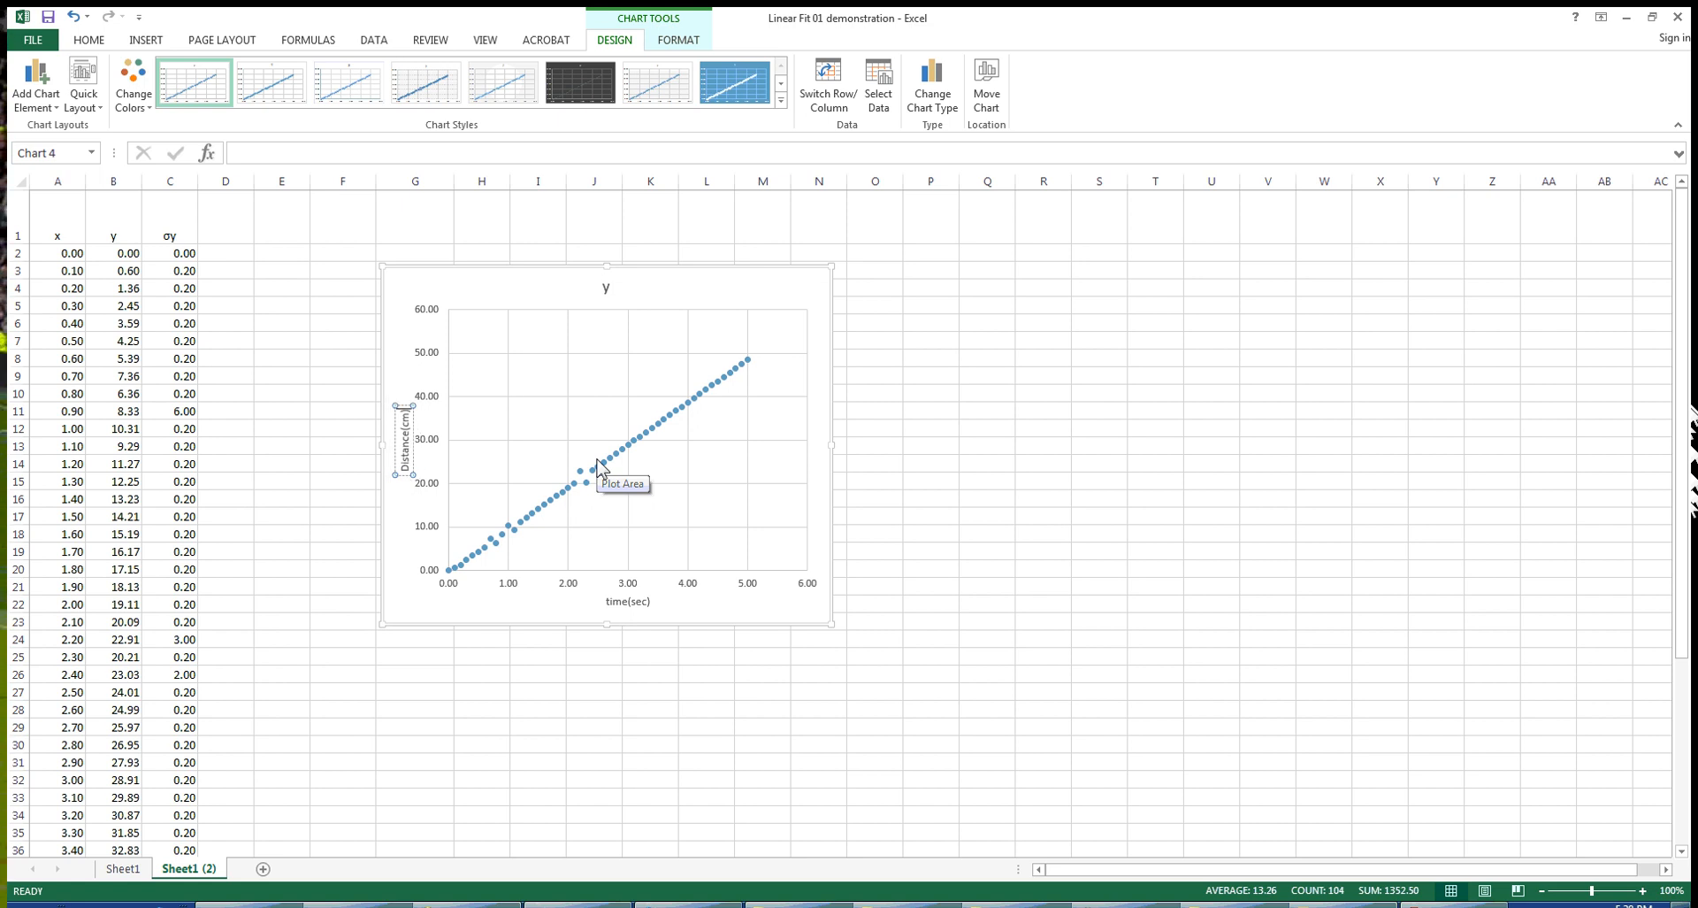
pyautogui.click(415, 308)
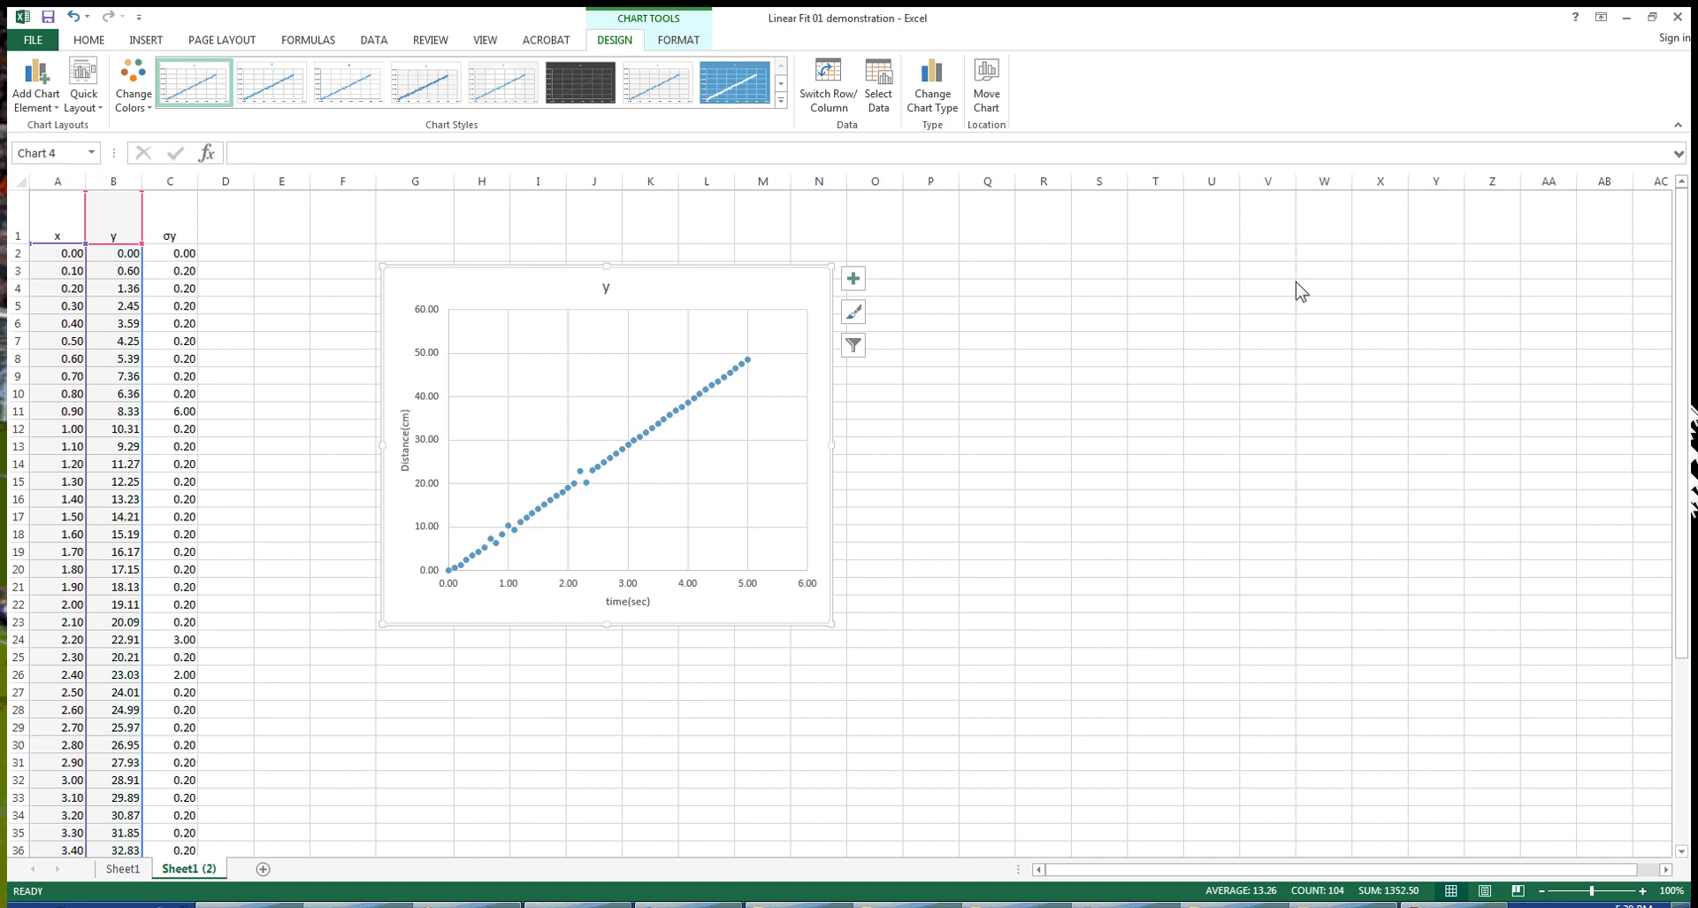
# Set the maximum bound of the chart's horizontal time axis to 5.0
pyautogui.click(579, 591)
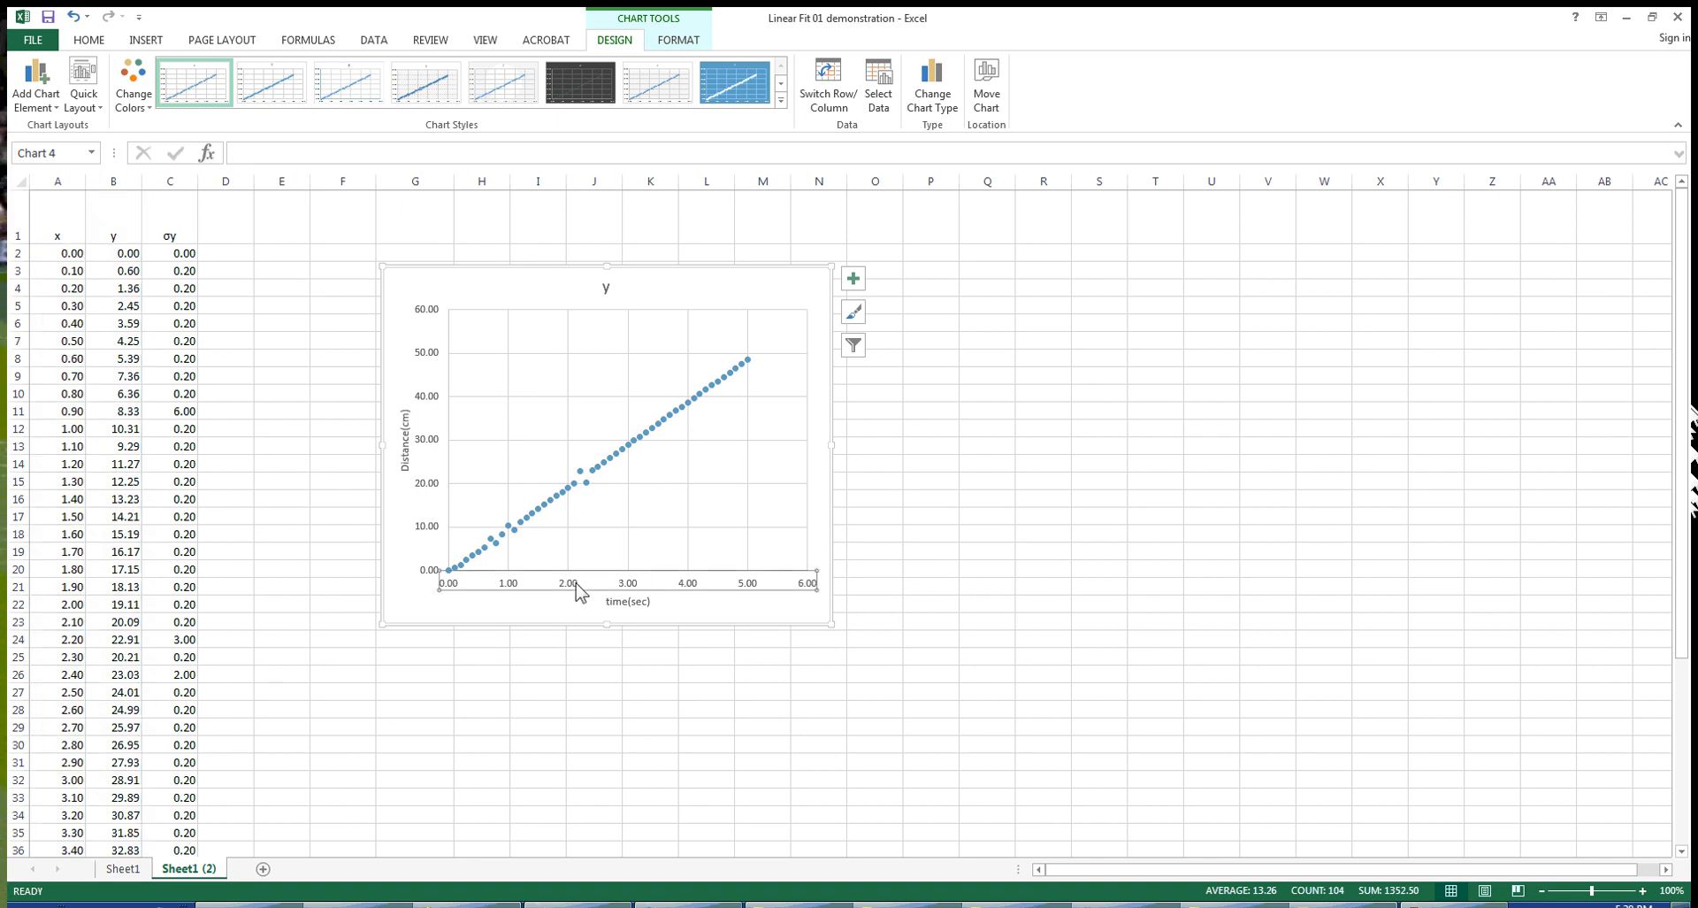
pyautogui.doubleClick(577, 586)
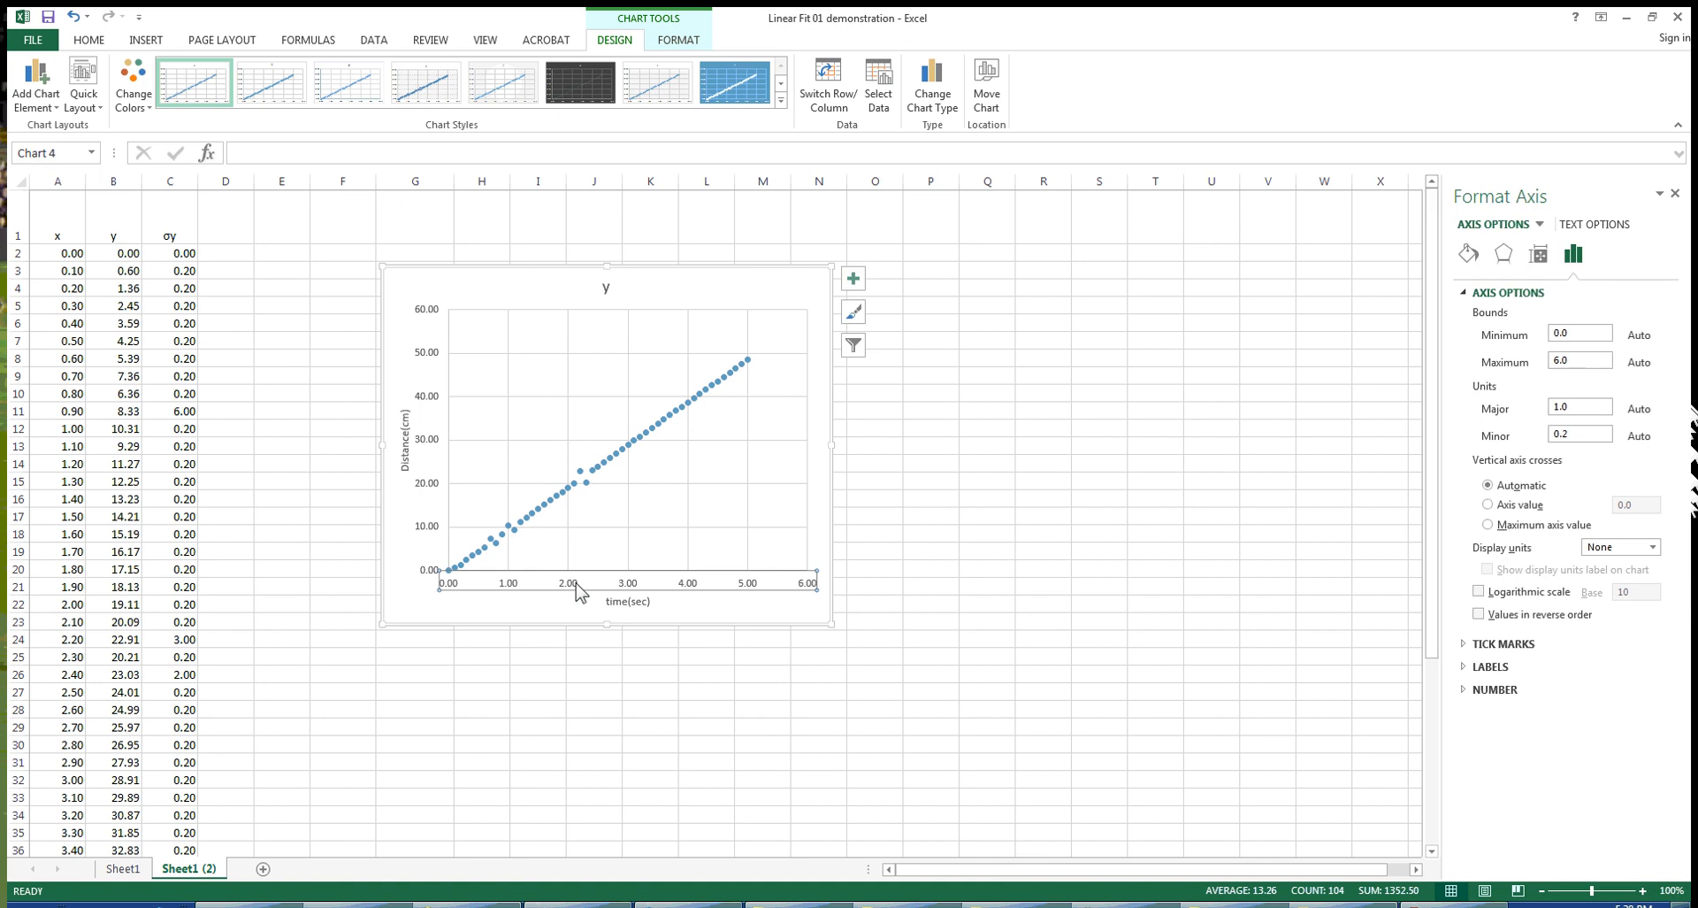
pyautogui.click(984, 569)
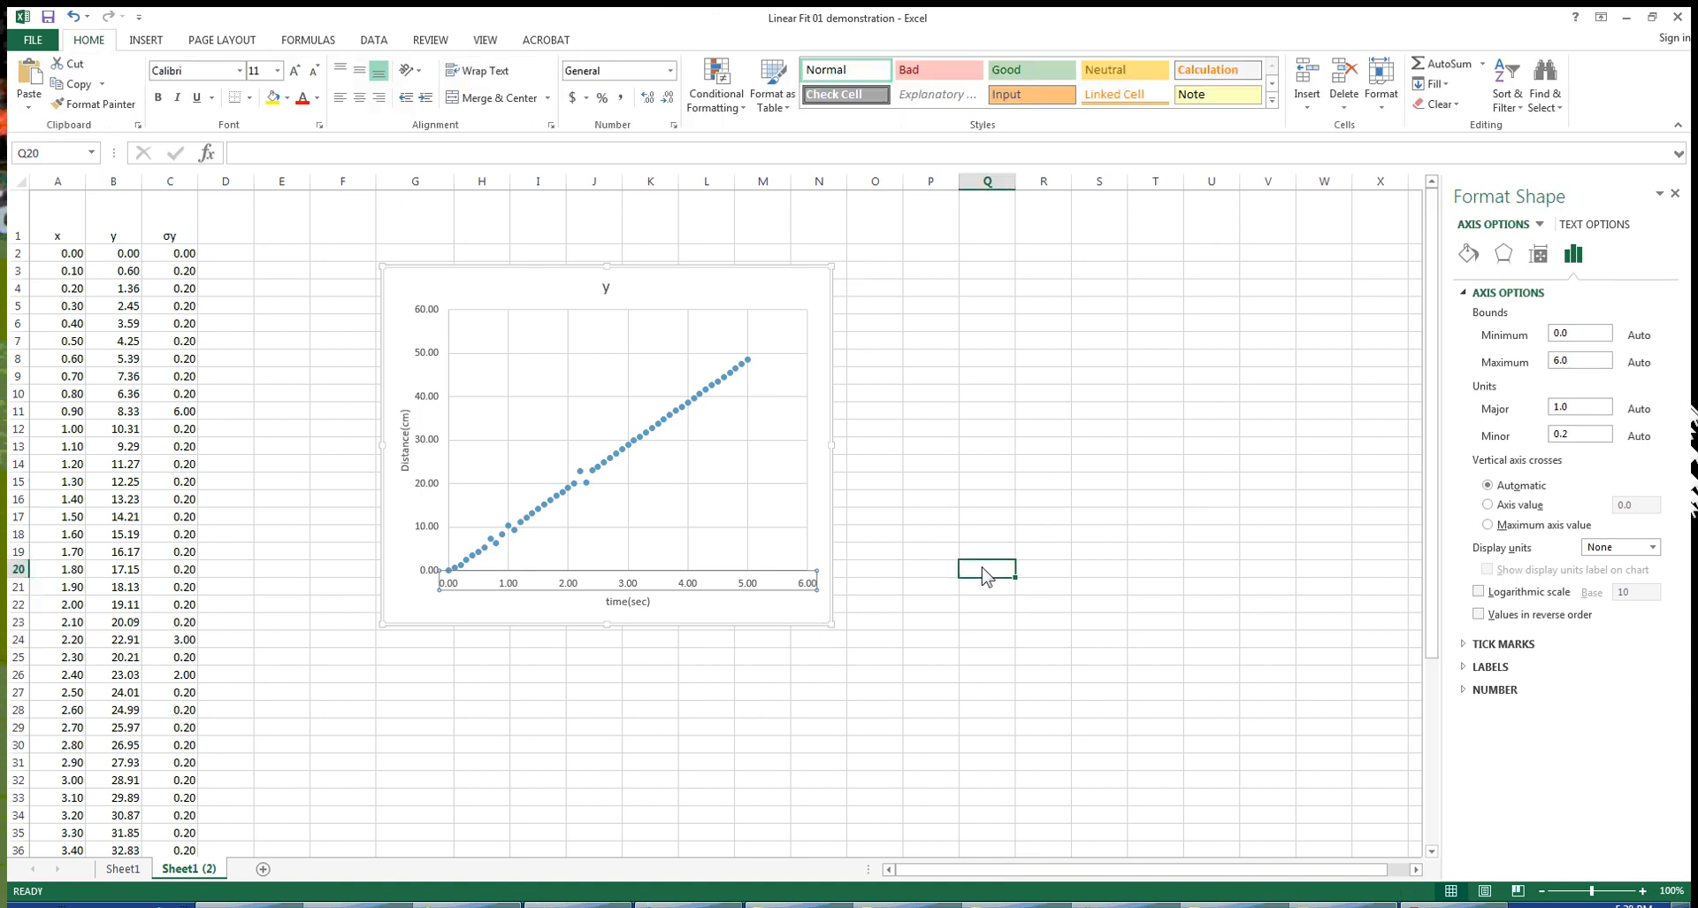
pyautogui.click(751, 587)
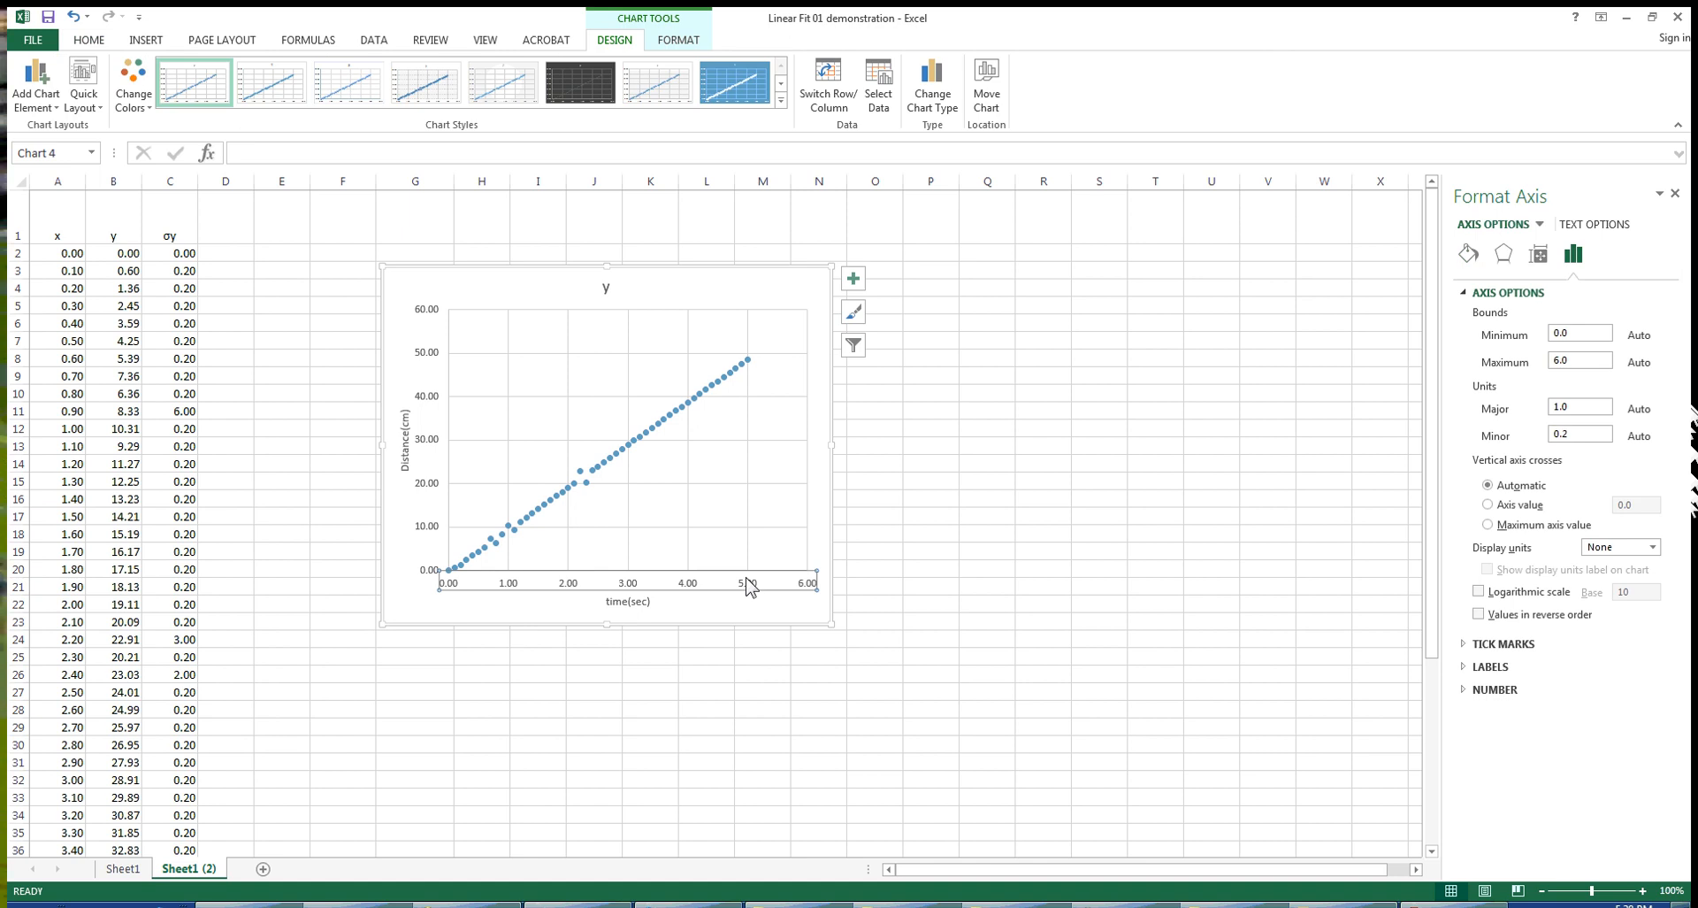
pyautogui.click(1552, 361)
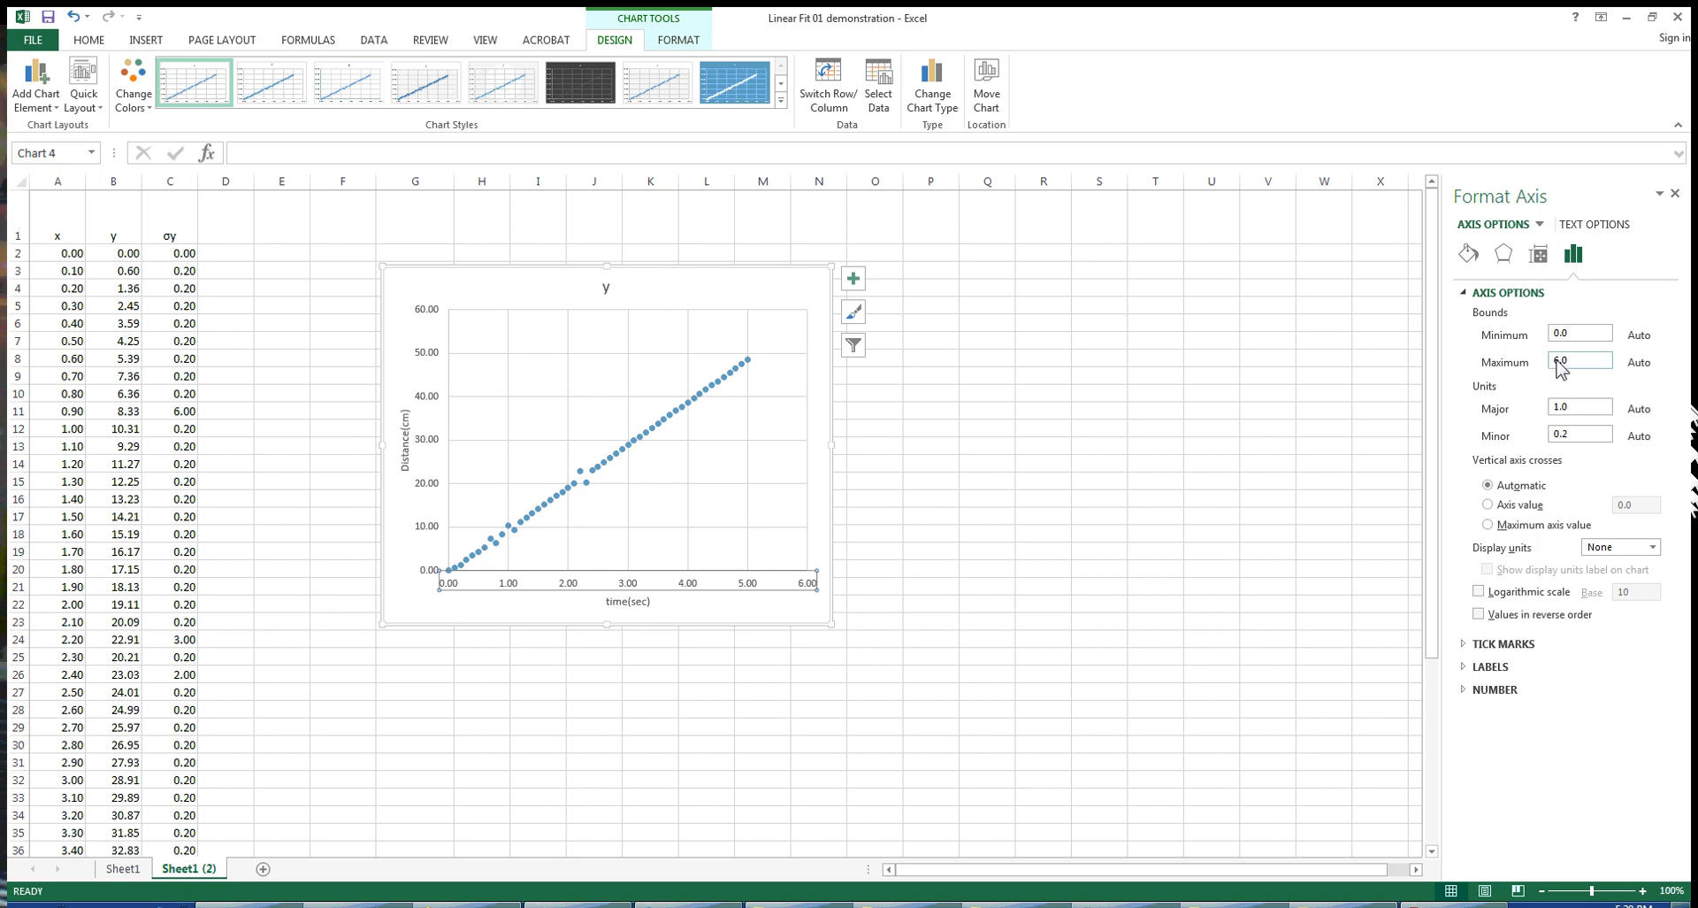
pyautogui.press('Delete')
pyautogui.press('Delete')
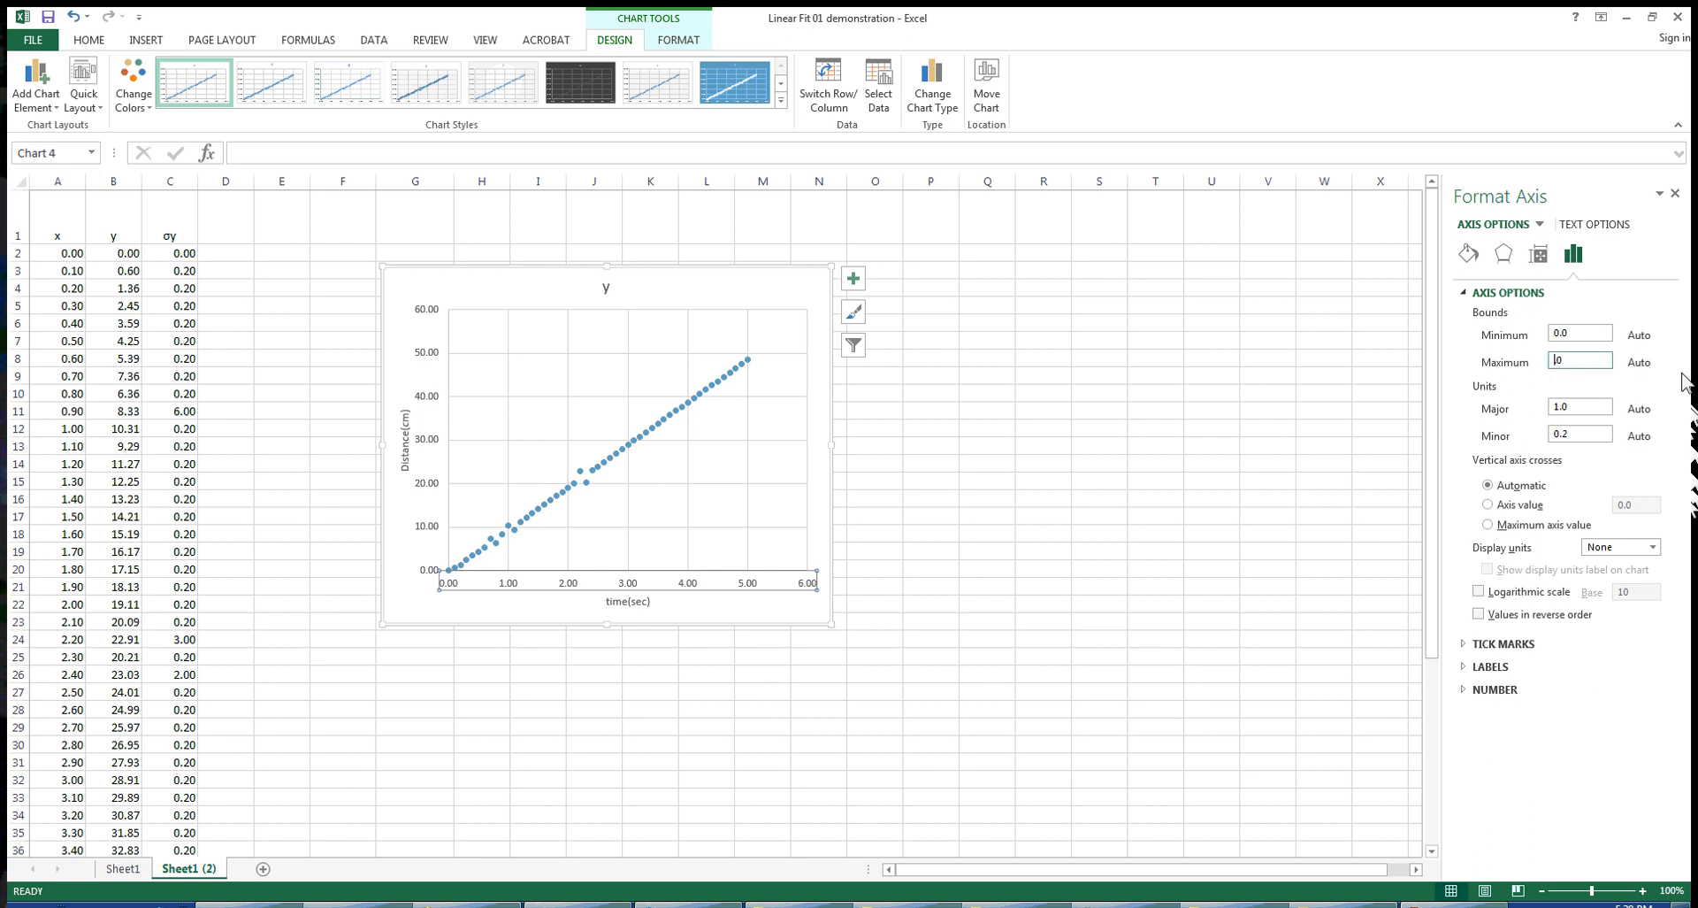
pyautogui.write('5.')
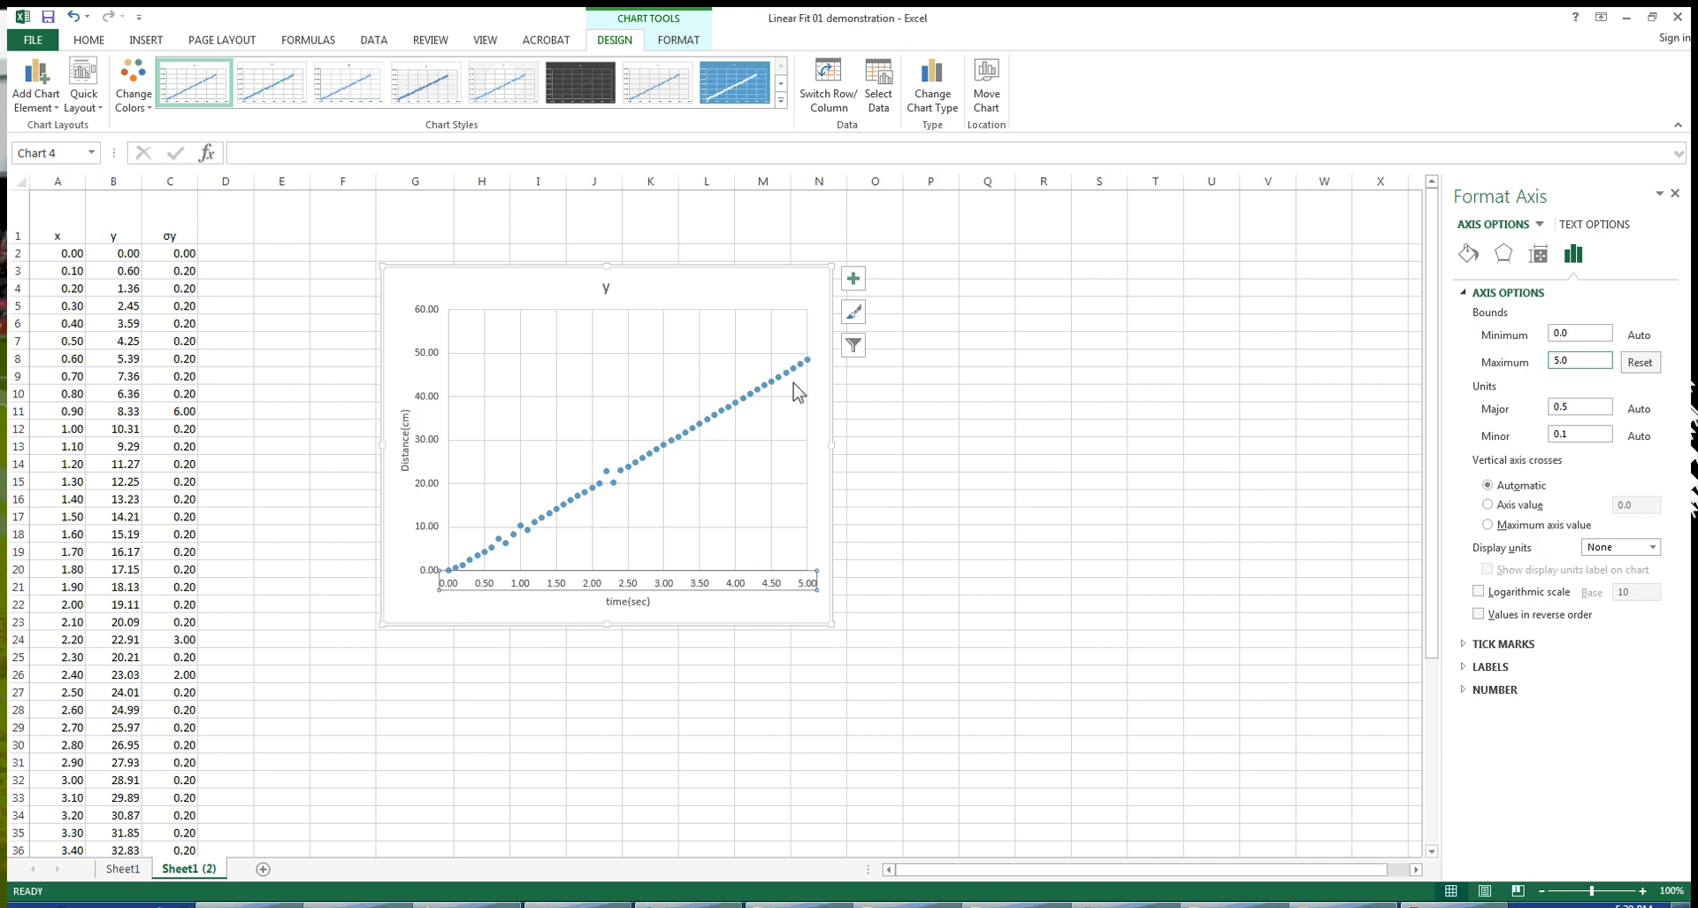
# Set the maximum bound of the chart's vertical distance axis to 50.0
pyautogui.click(424, 363)
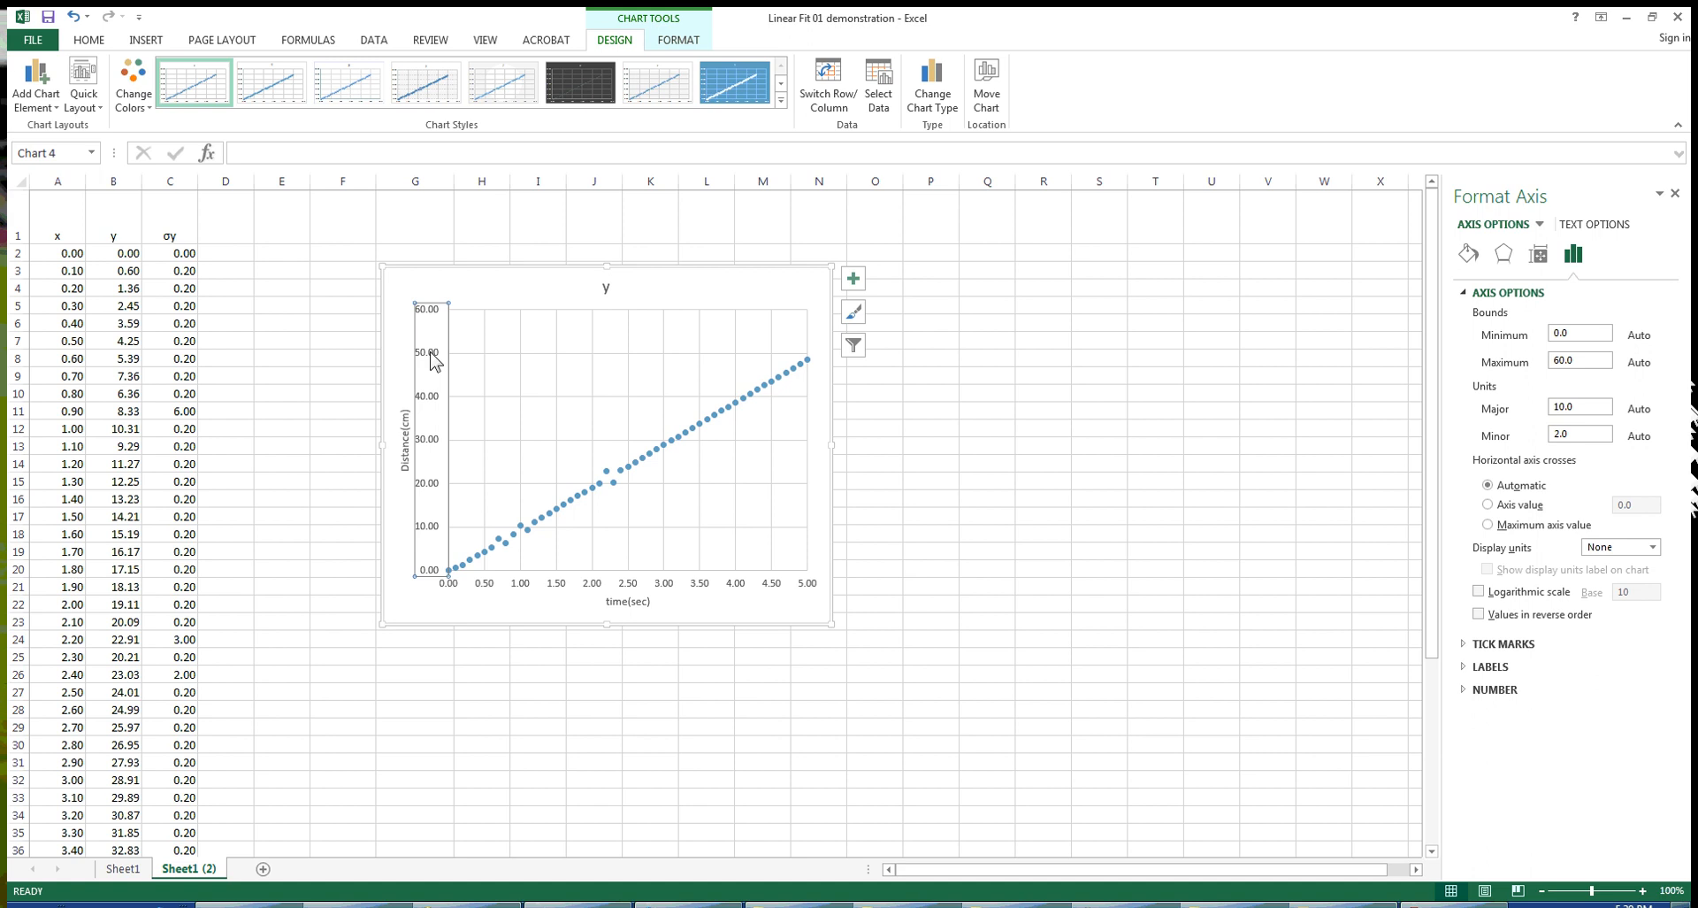
pyautogui.click(1559, 363)
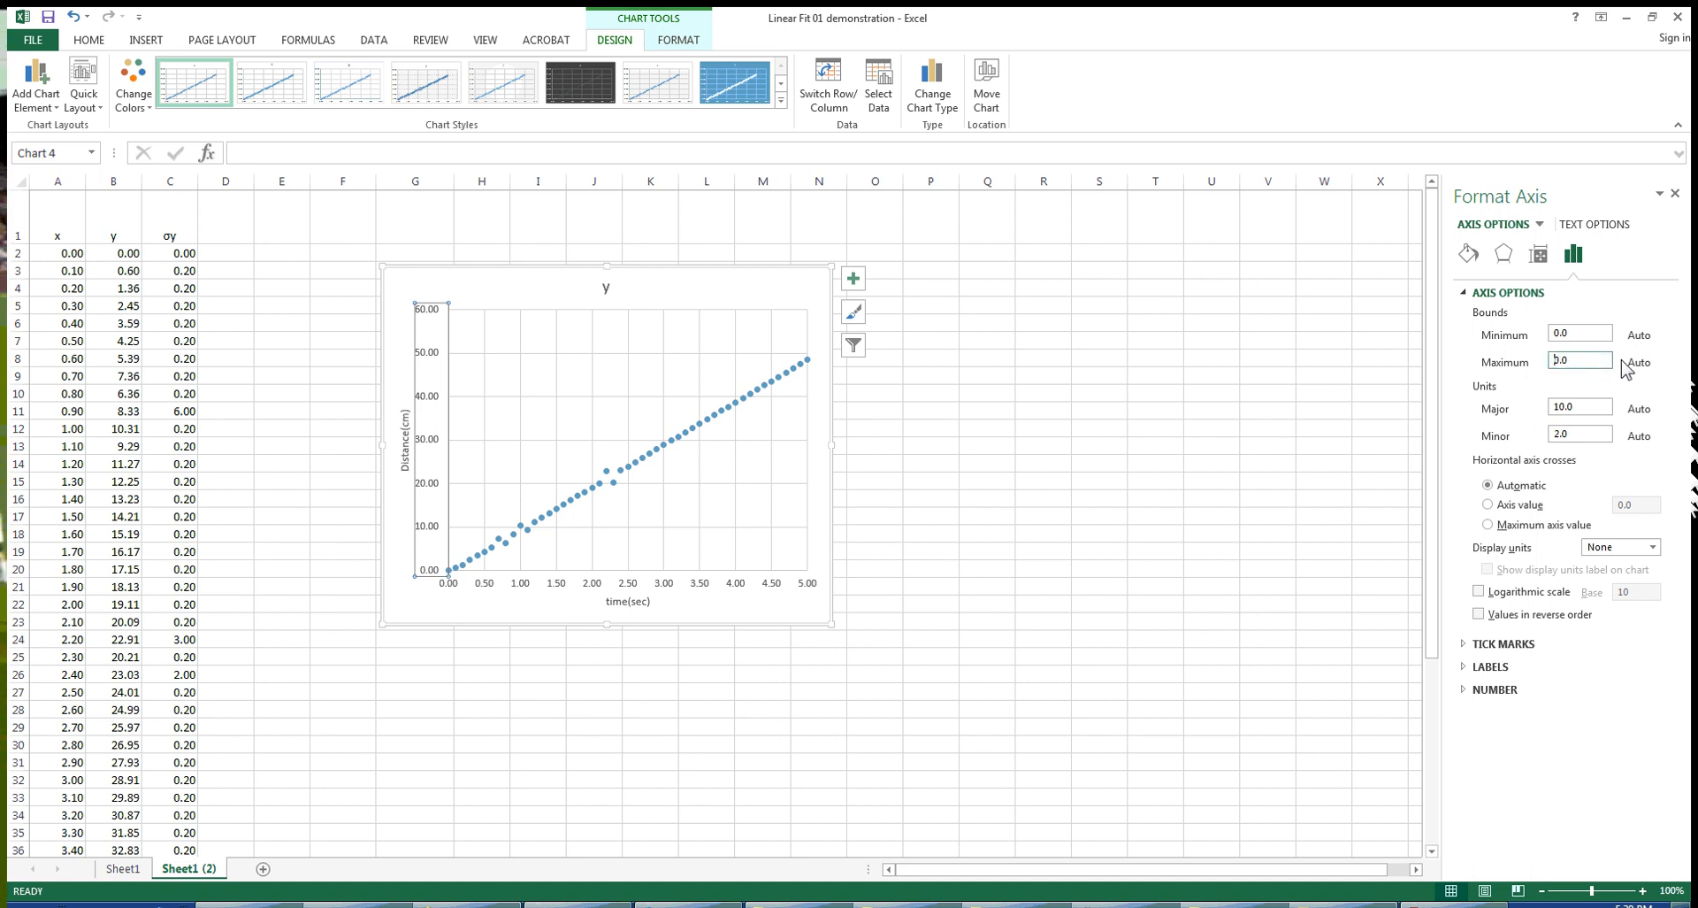
pyautogui.write('50')
pyautogui.press('Return')
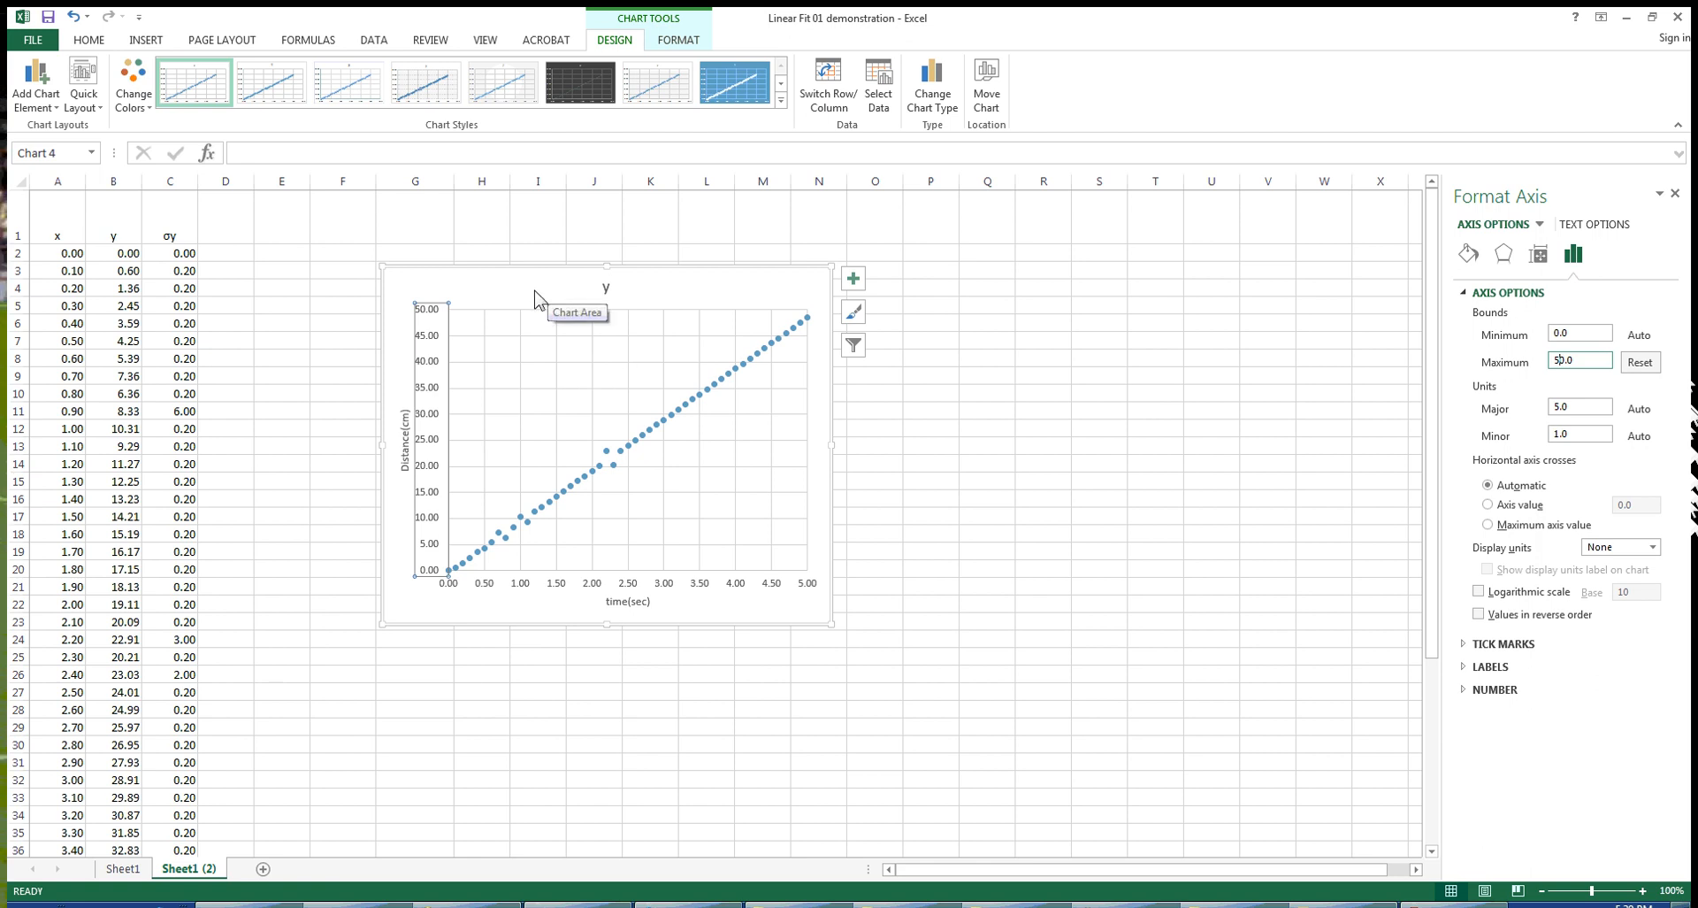
pyautogui.click(449, 241)
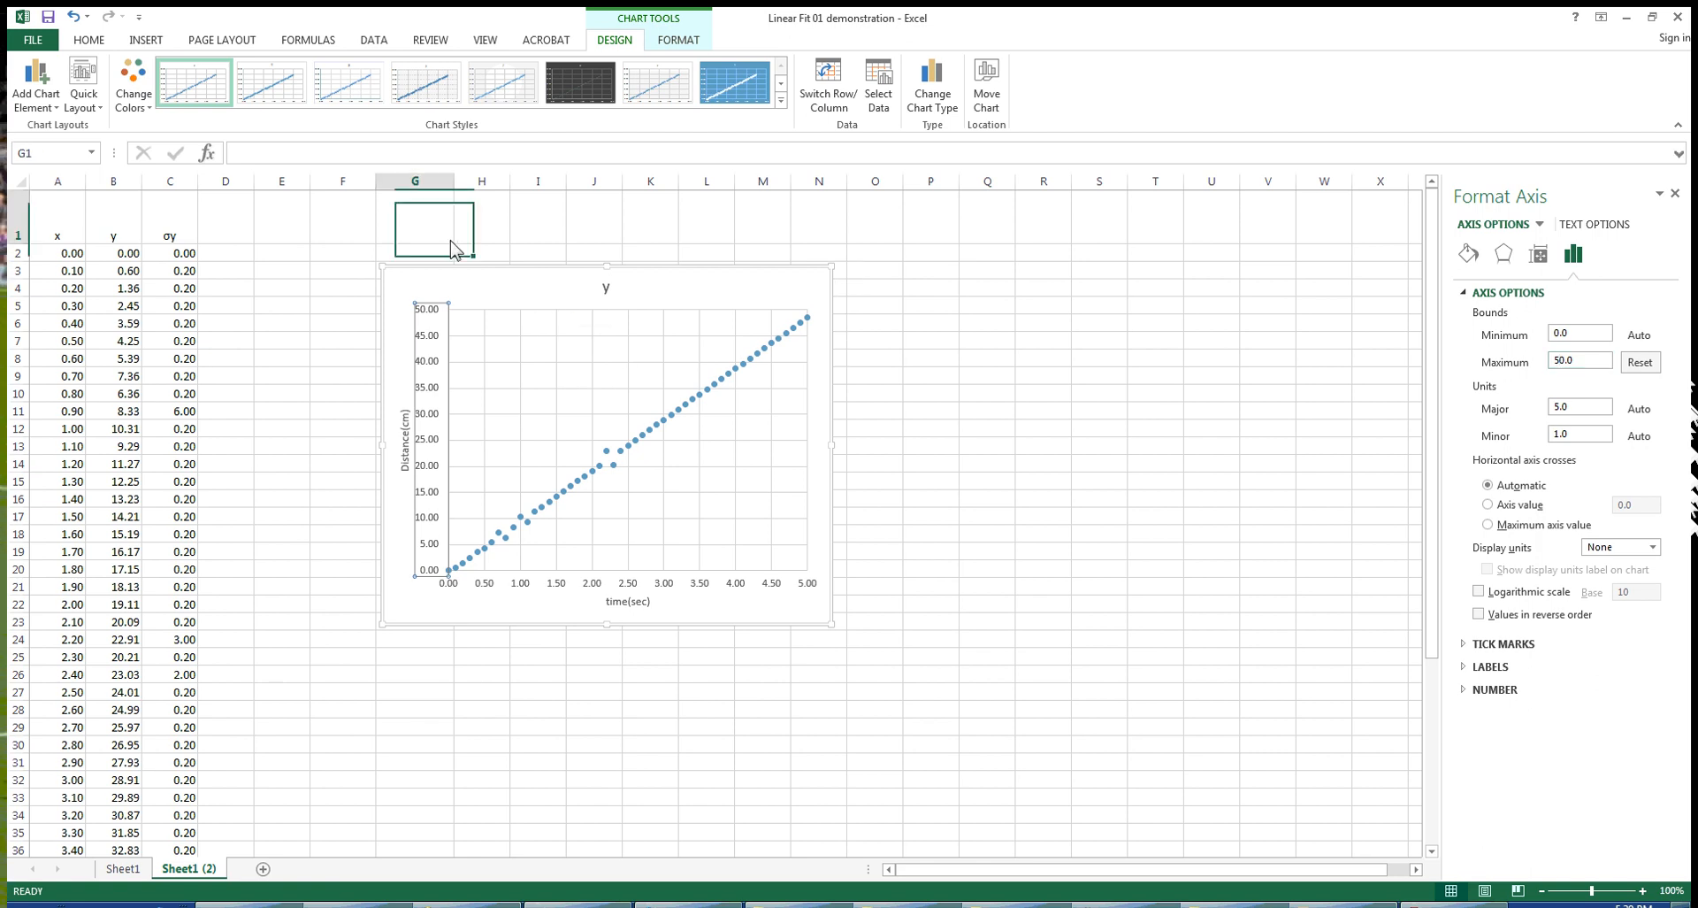
pyautogui.click(480, 281)
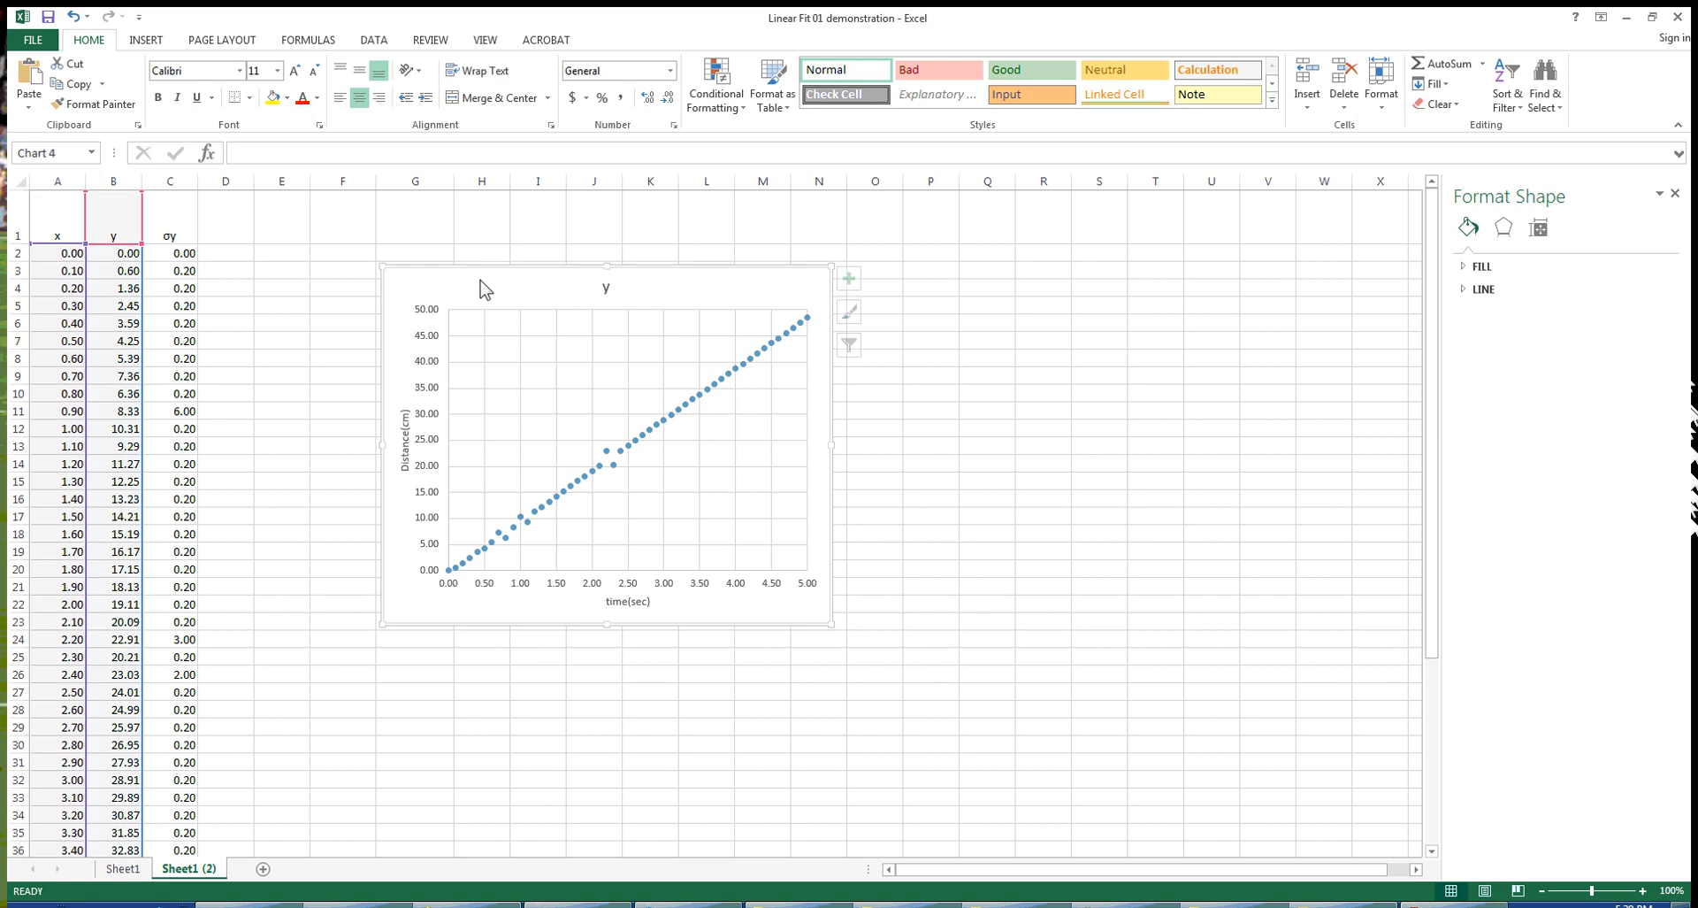
pyautogui.click(39, 36)
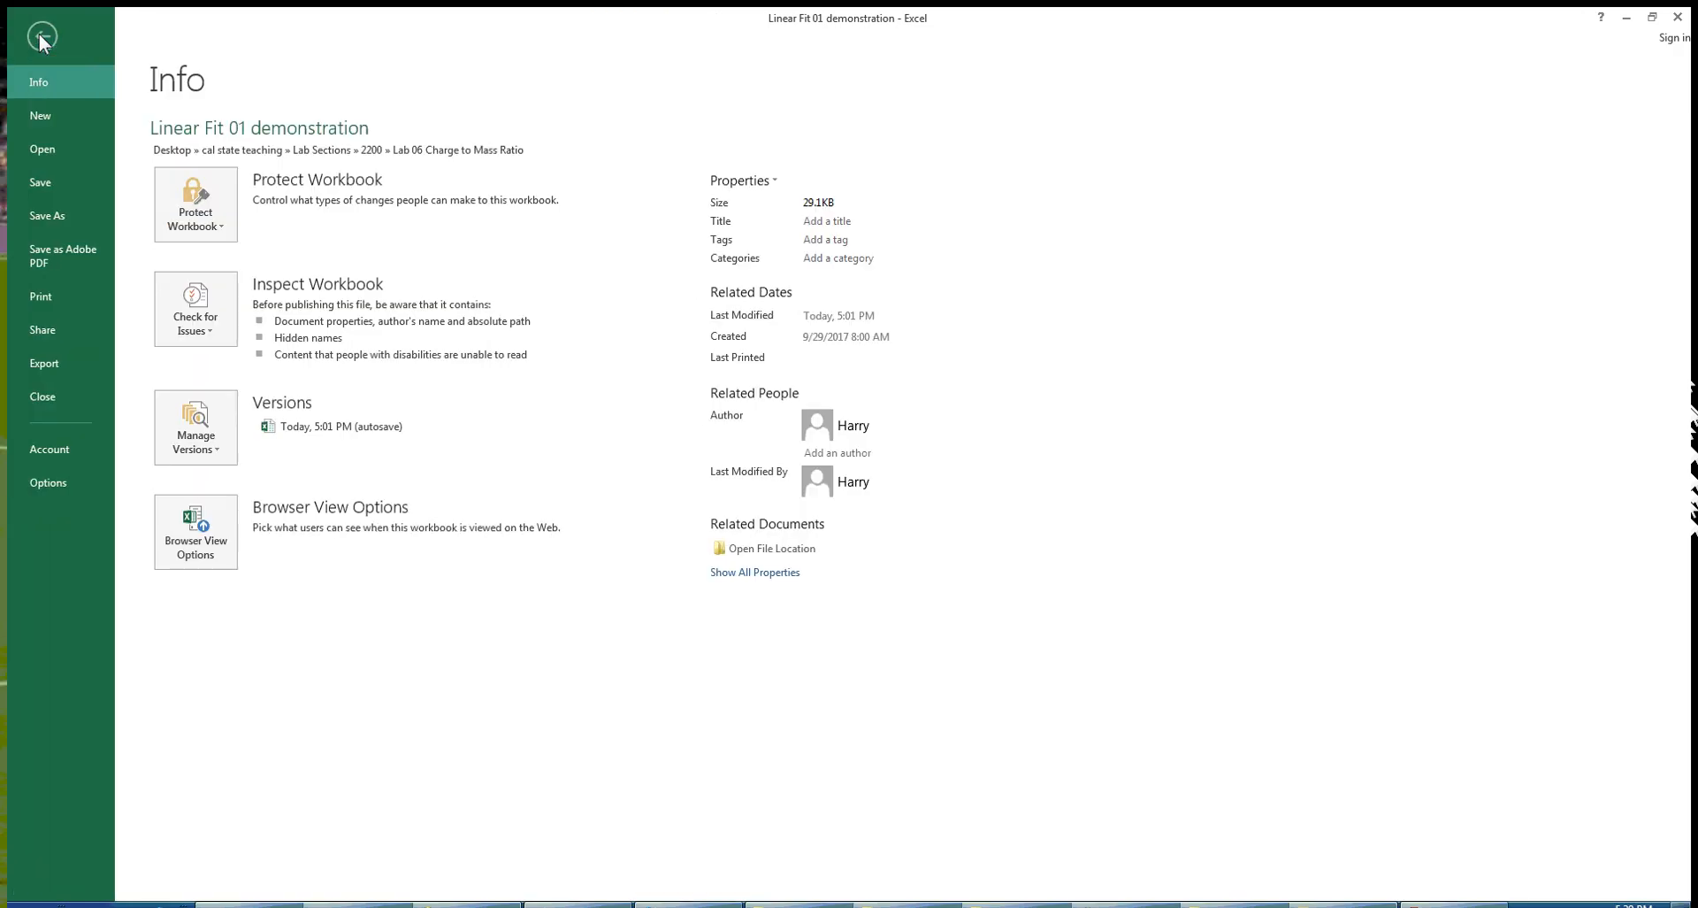
pyautogui.click(26, 34)
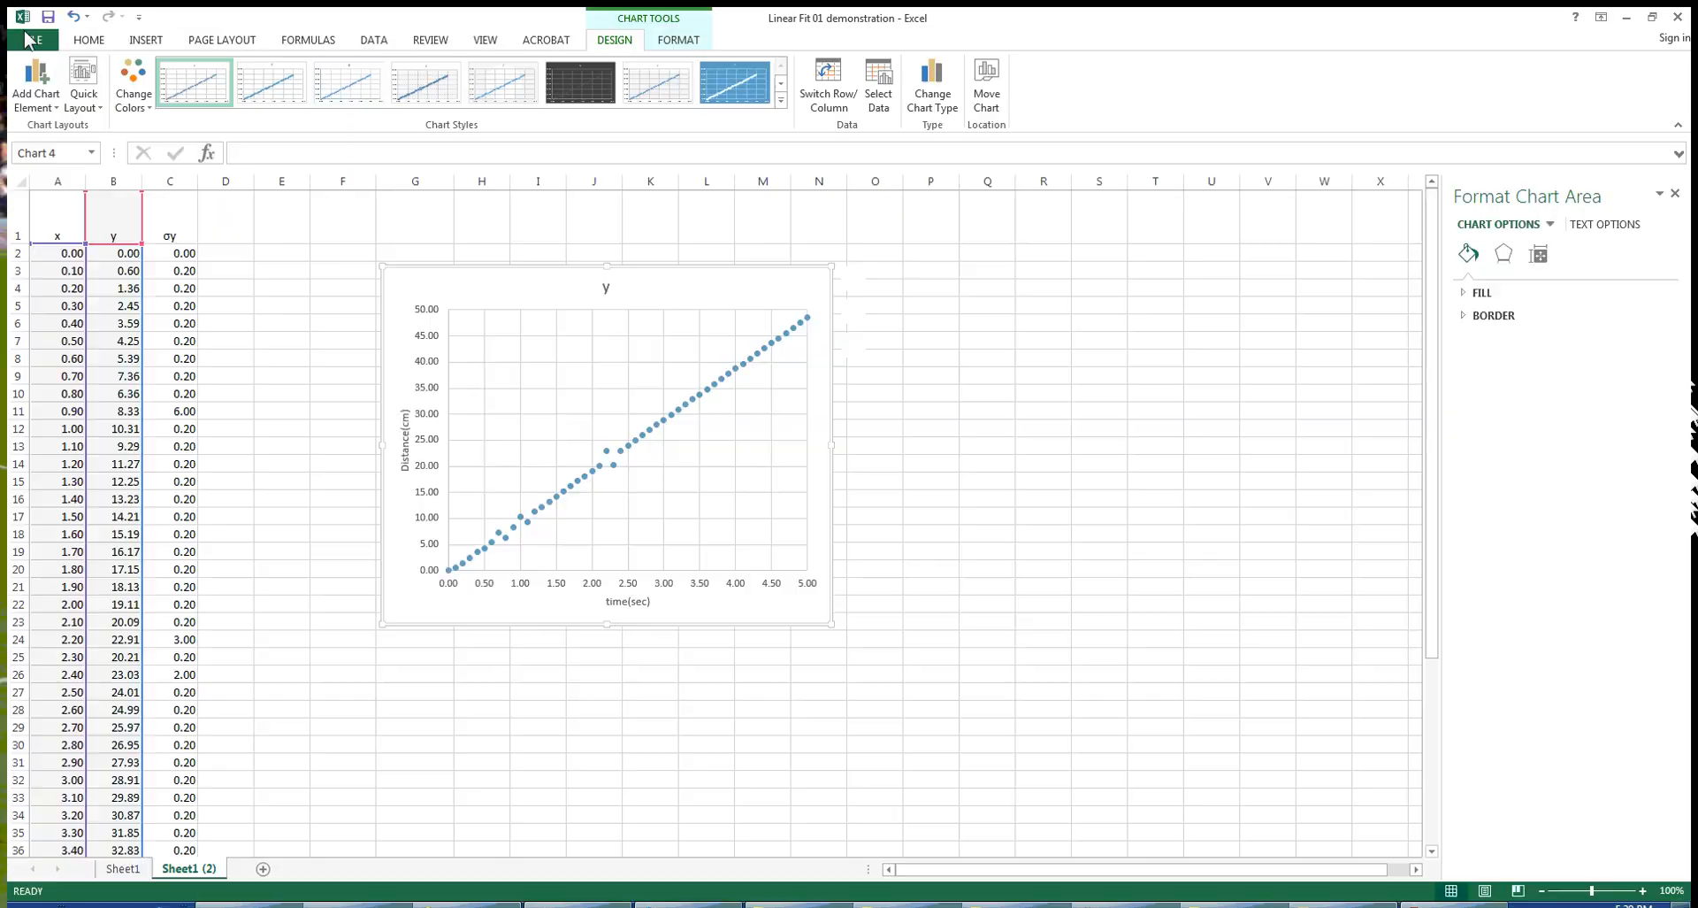
# Set the font size of the vertical axis number labels to 12
pyautogui.click(427, 368)
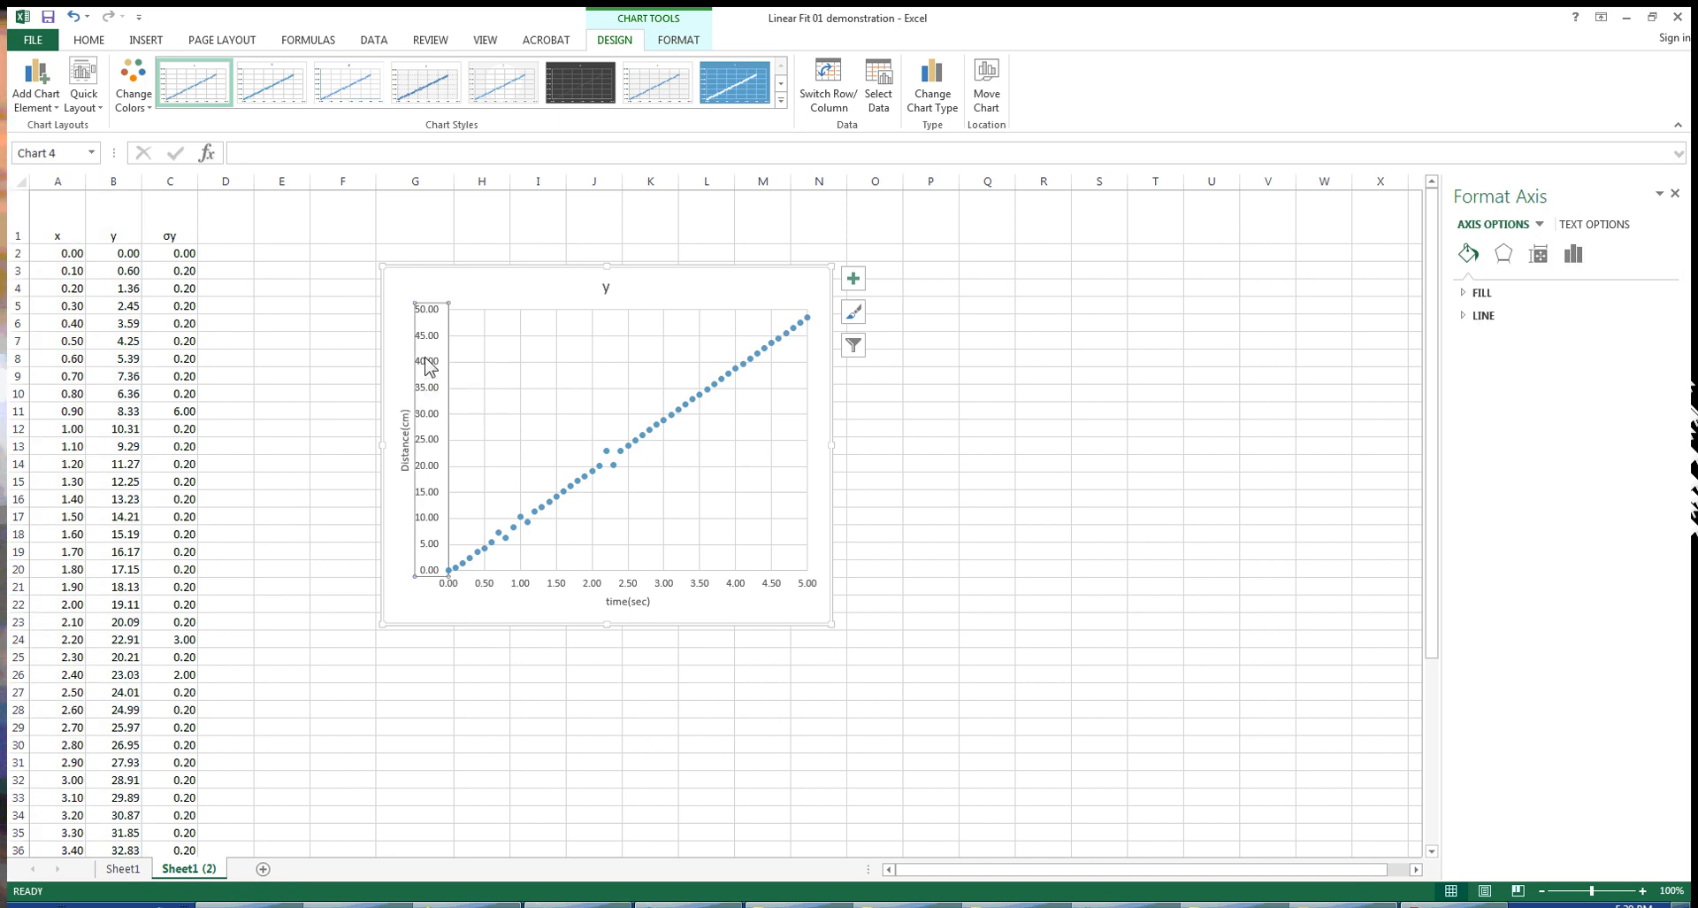
pyautogui.click(84, 42)
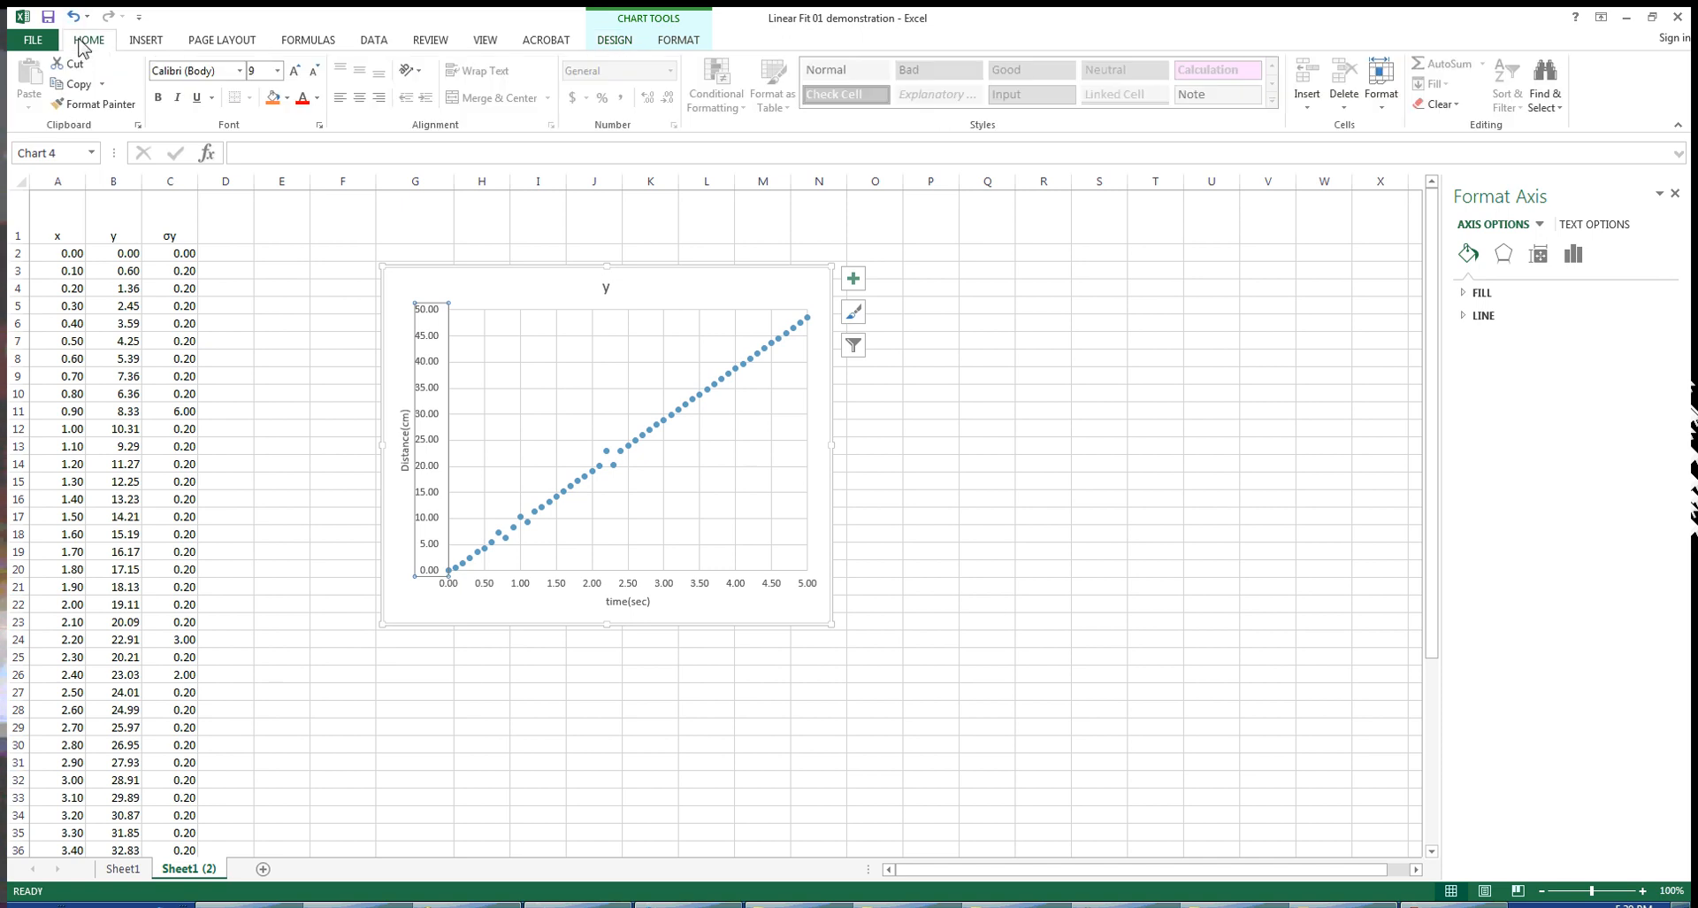
pyautogui.rightClick(427, 367)
pyautogui.press('Escape')
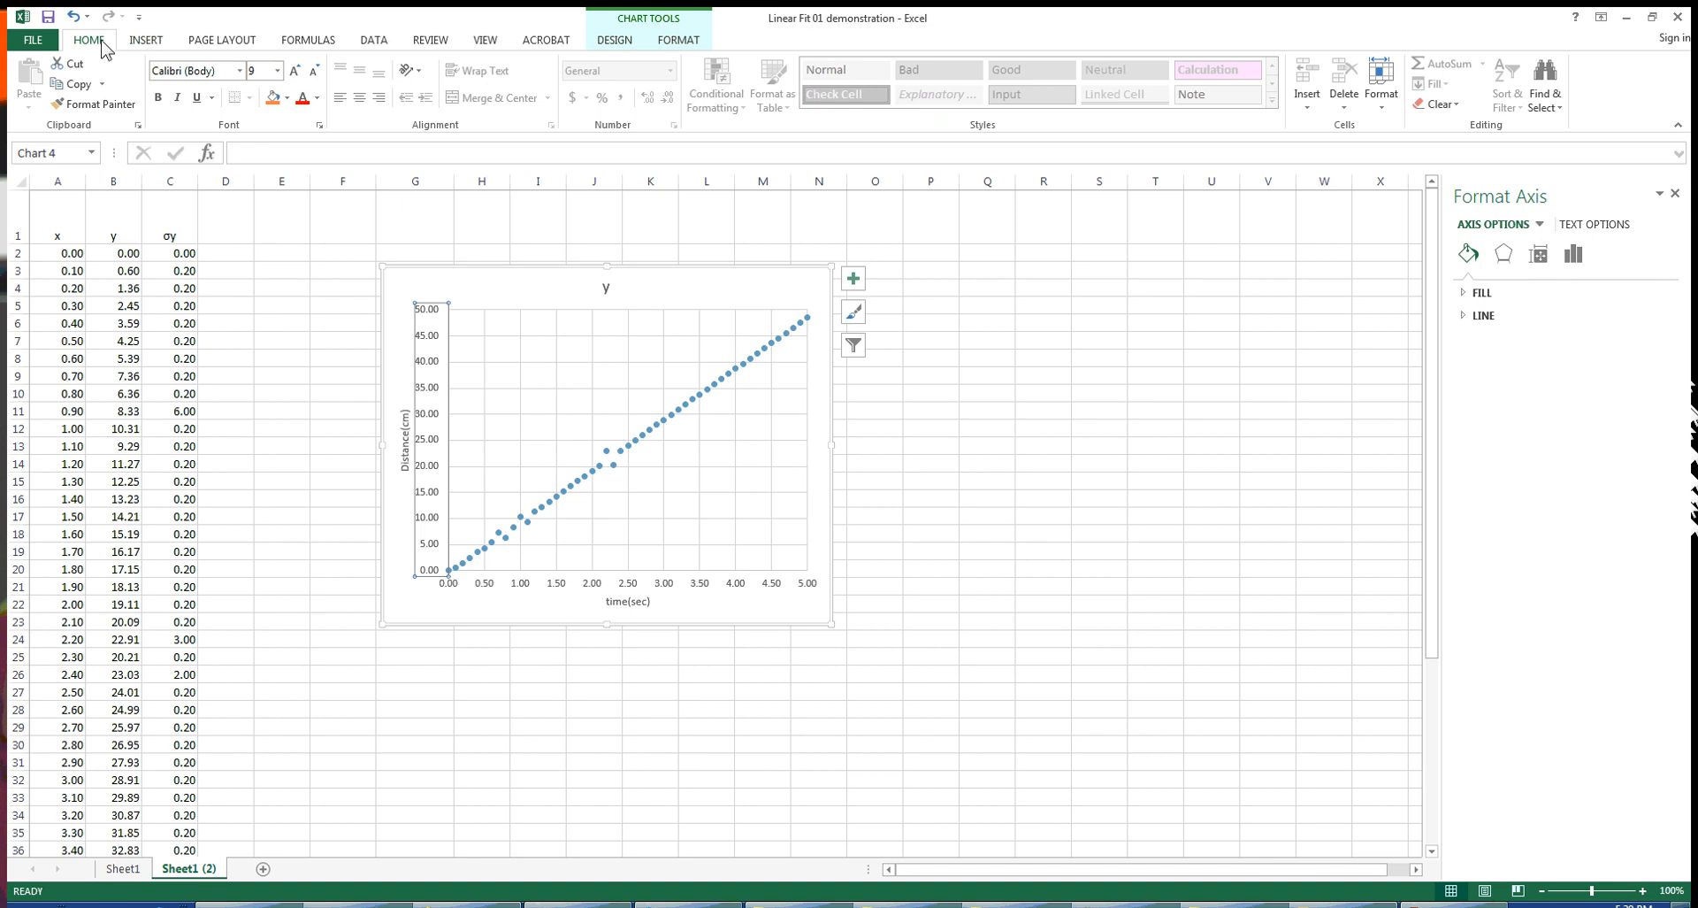
pyautogui.click(141, 42)
pyautogui.click(104, 40)
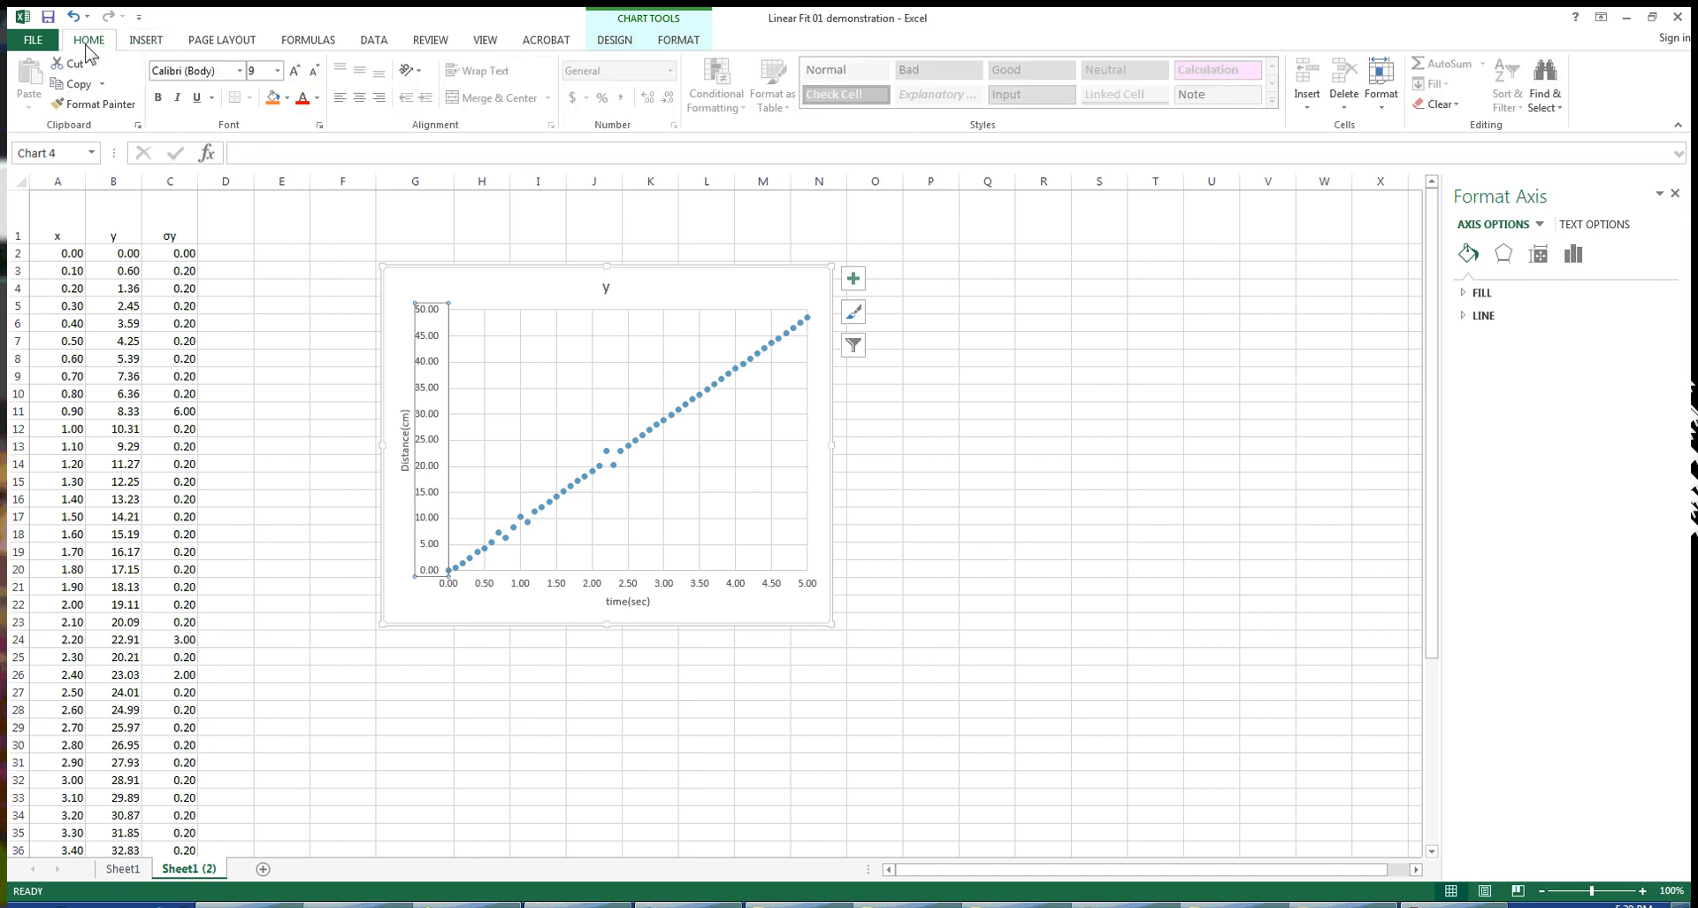
pyautogui.click(277, 71)
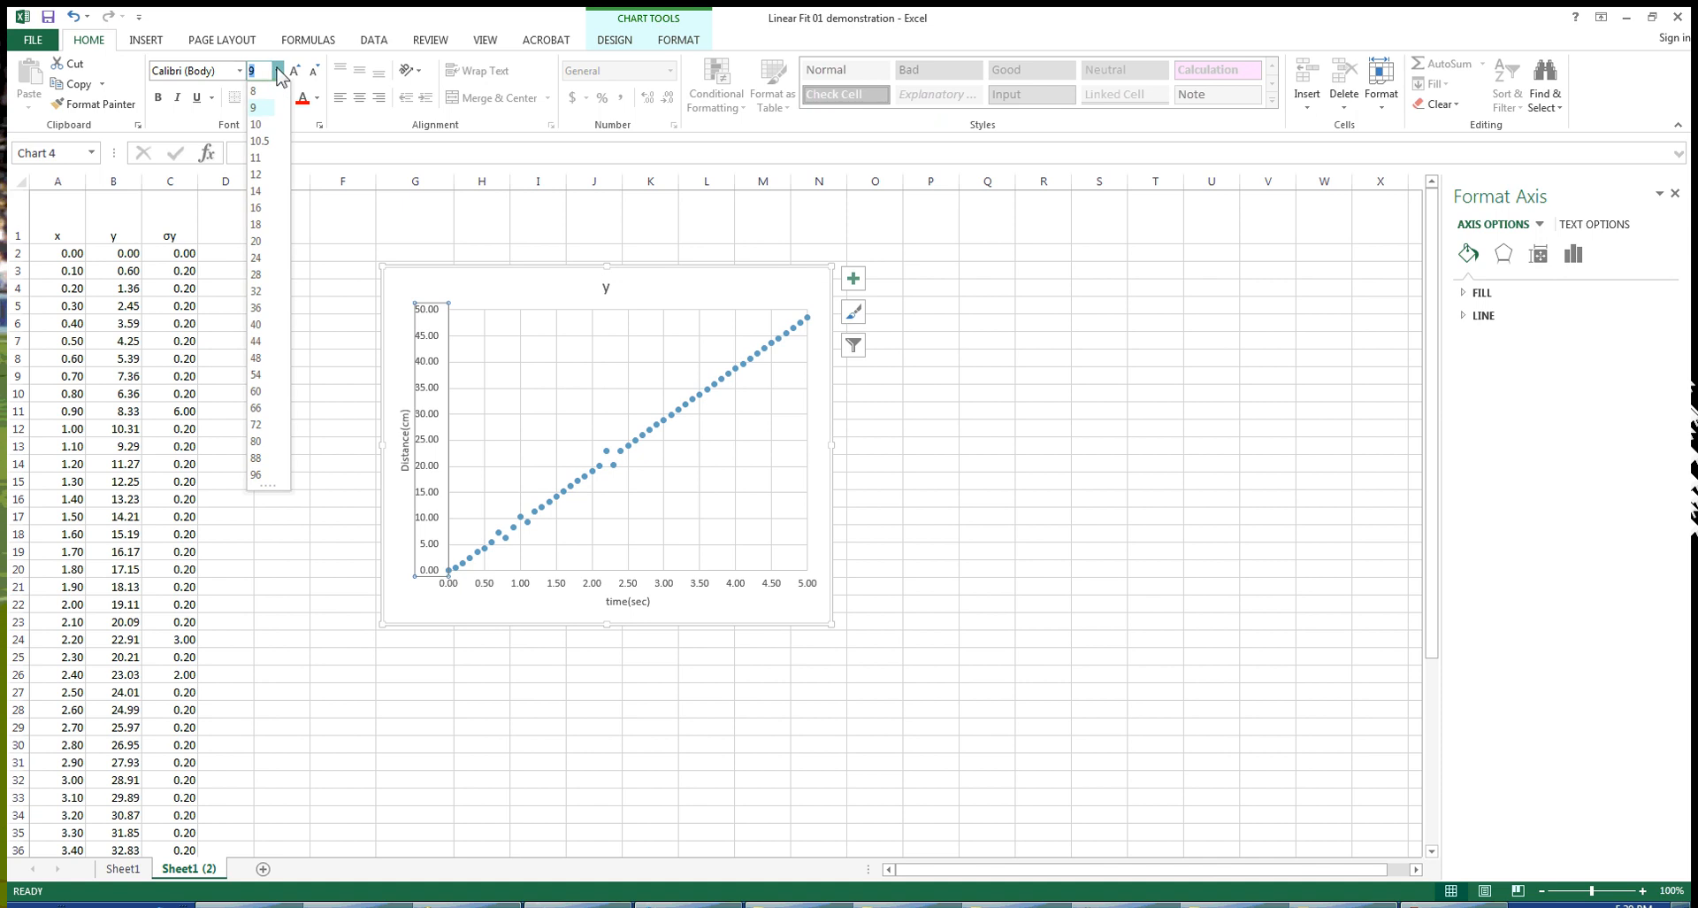
pyautogui.click(258, 176)
# Set the font size of the horizontal axis number labels to 12
pyautogui.click(603, 583)
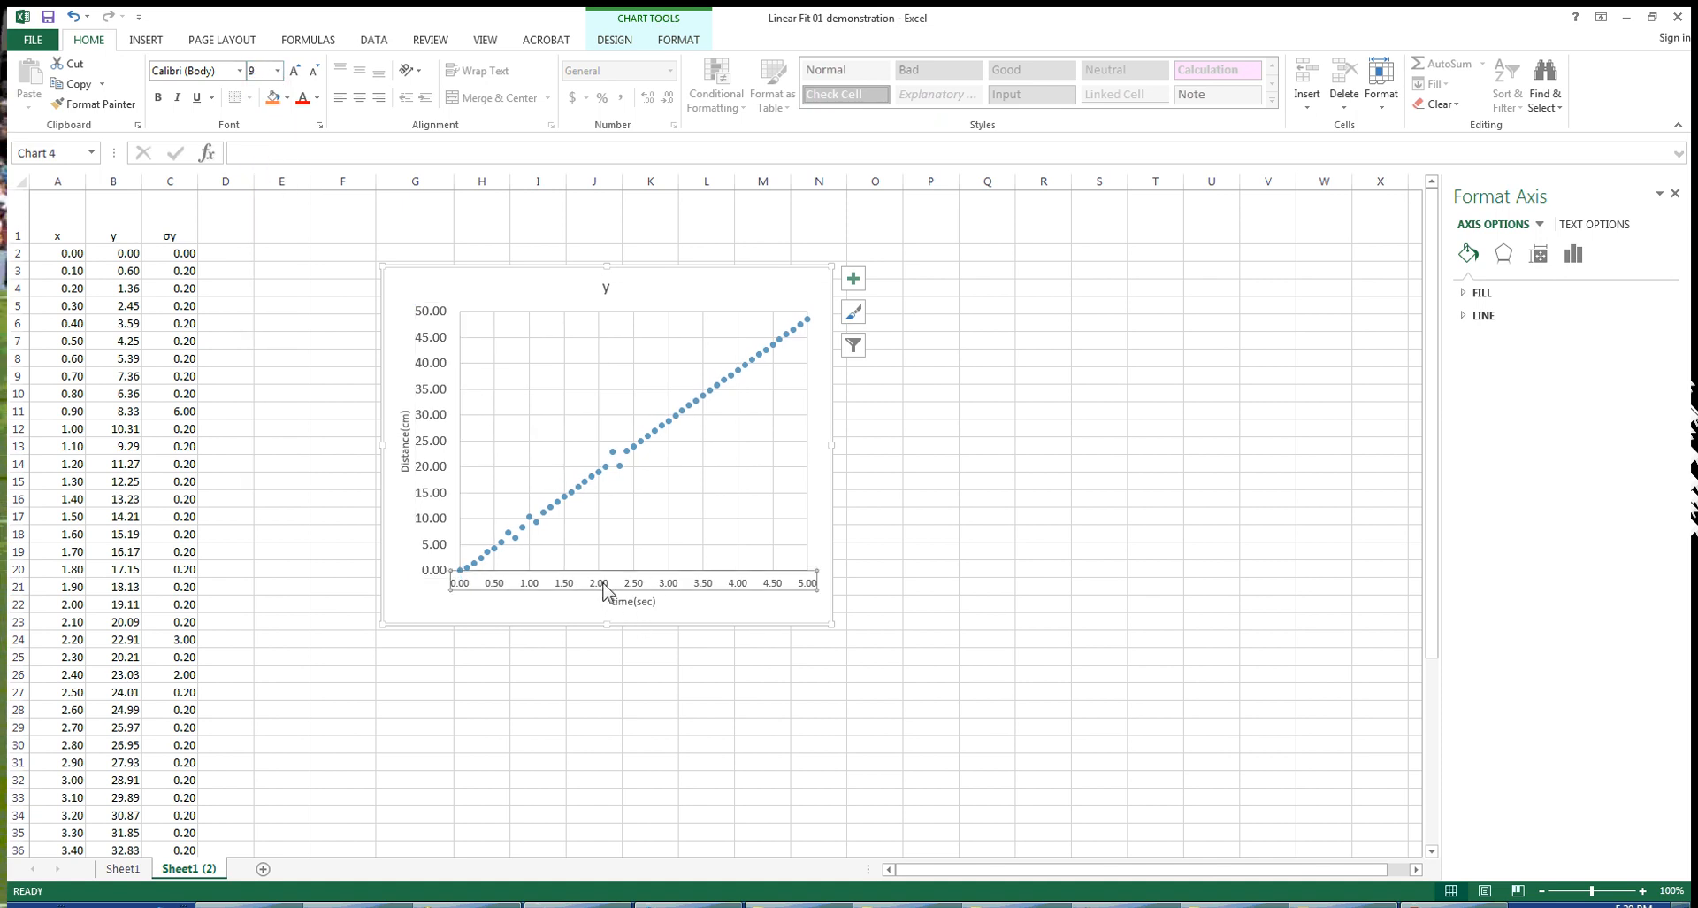
pyautogui.click(280, 72)
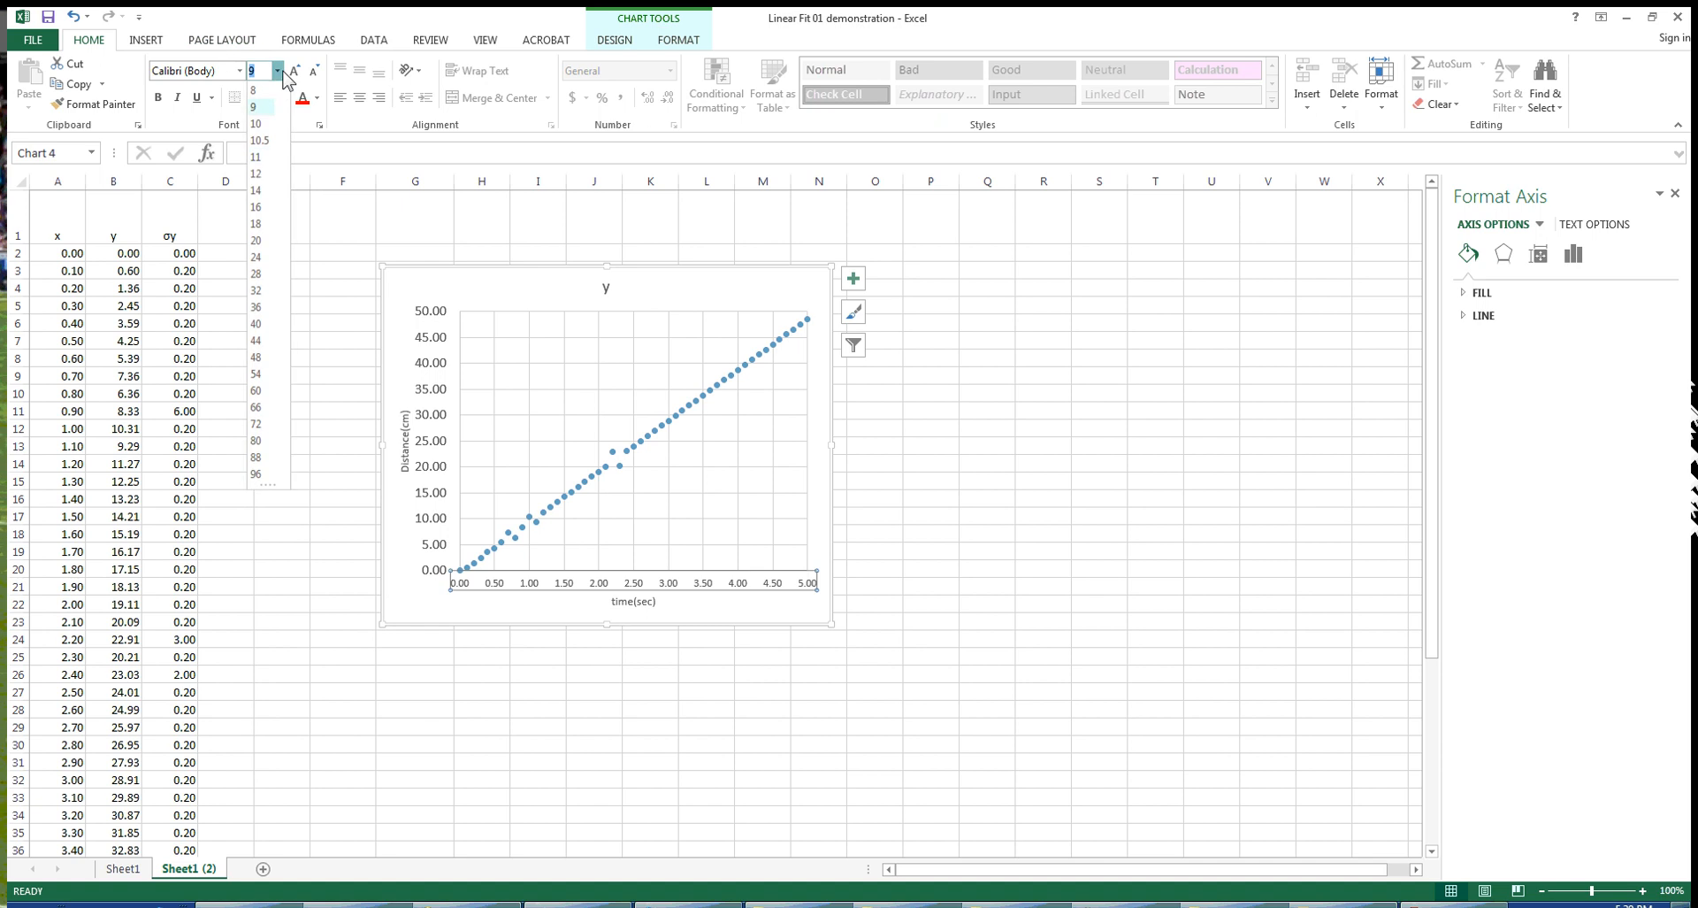
pyautogui.click(257, 175)
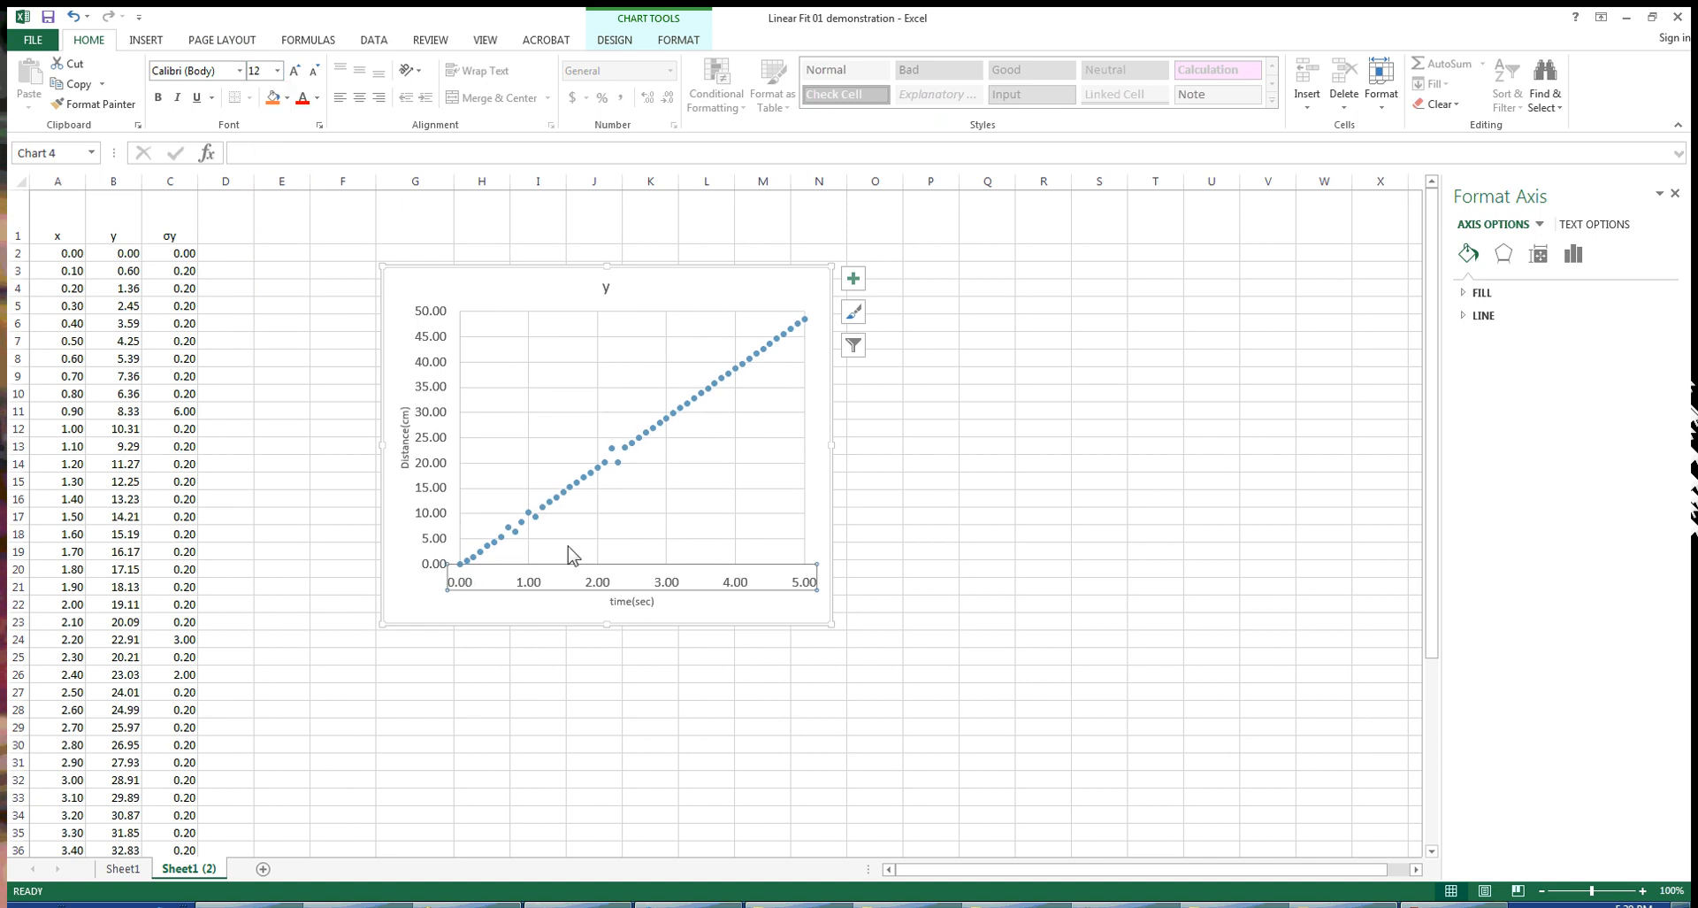
# Set the font size of both axis titles, "Distance(cm)" and "time(sec)", to 16
pyautogui.click(407, 442)
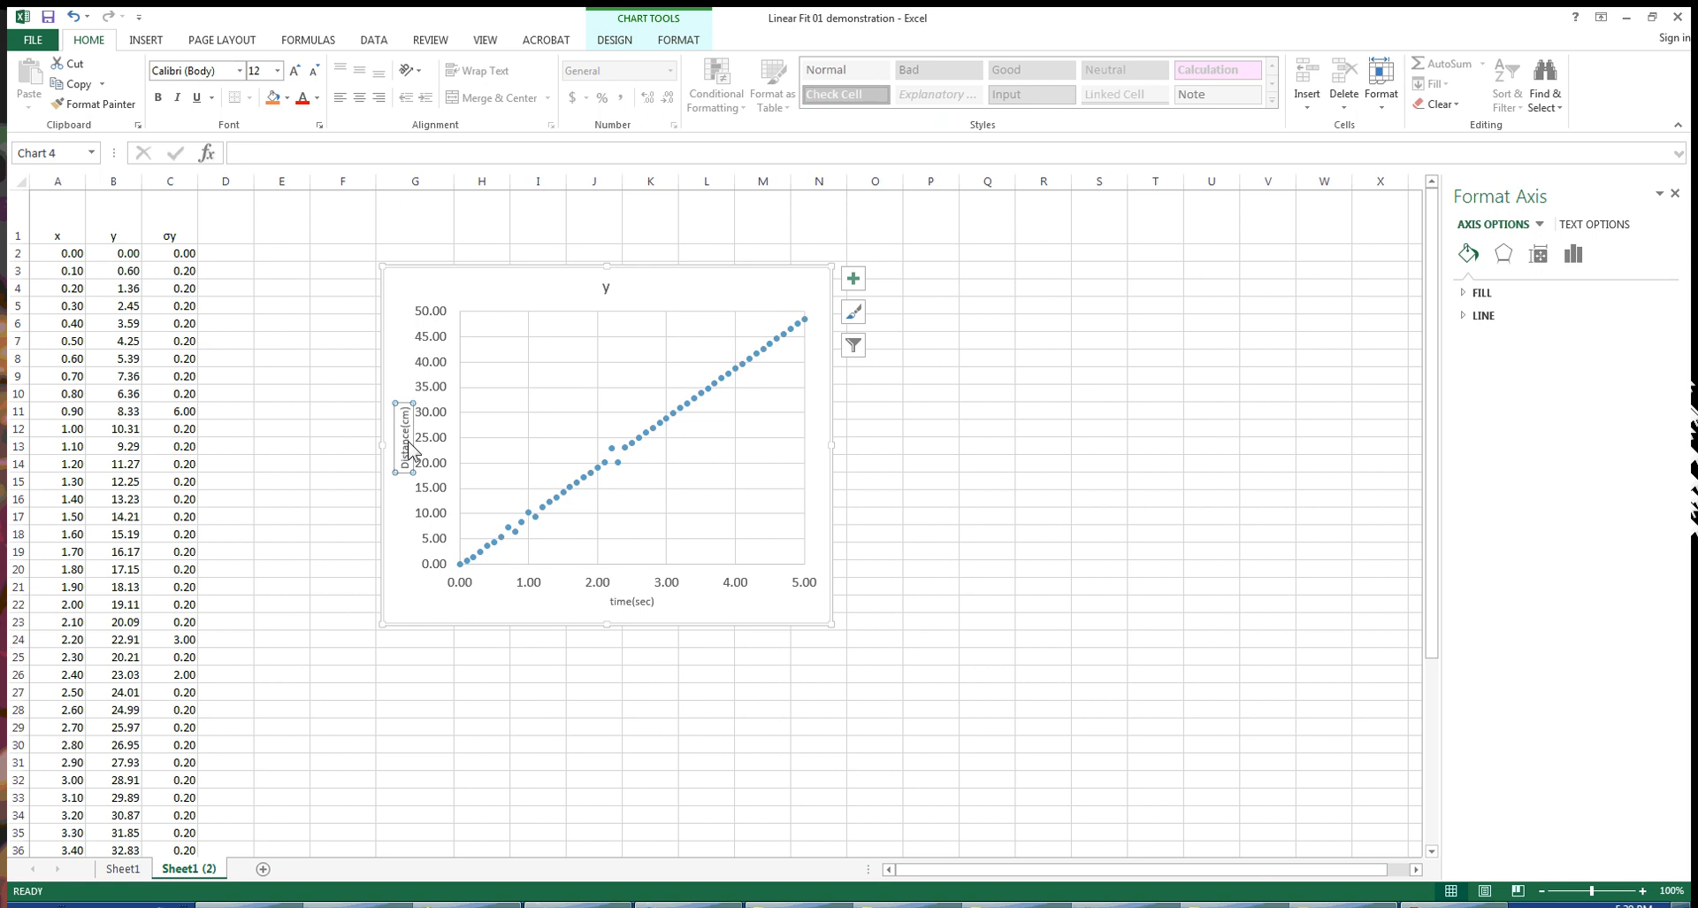
pyautogui.click(278, 70)
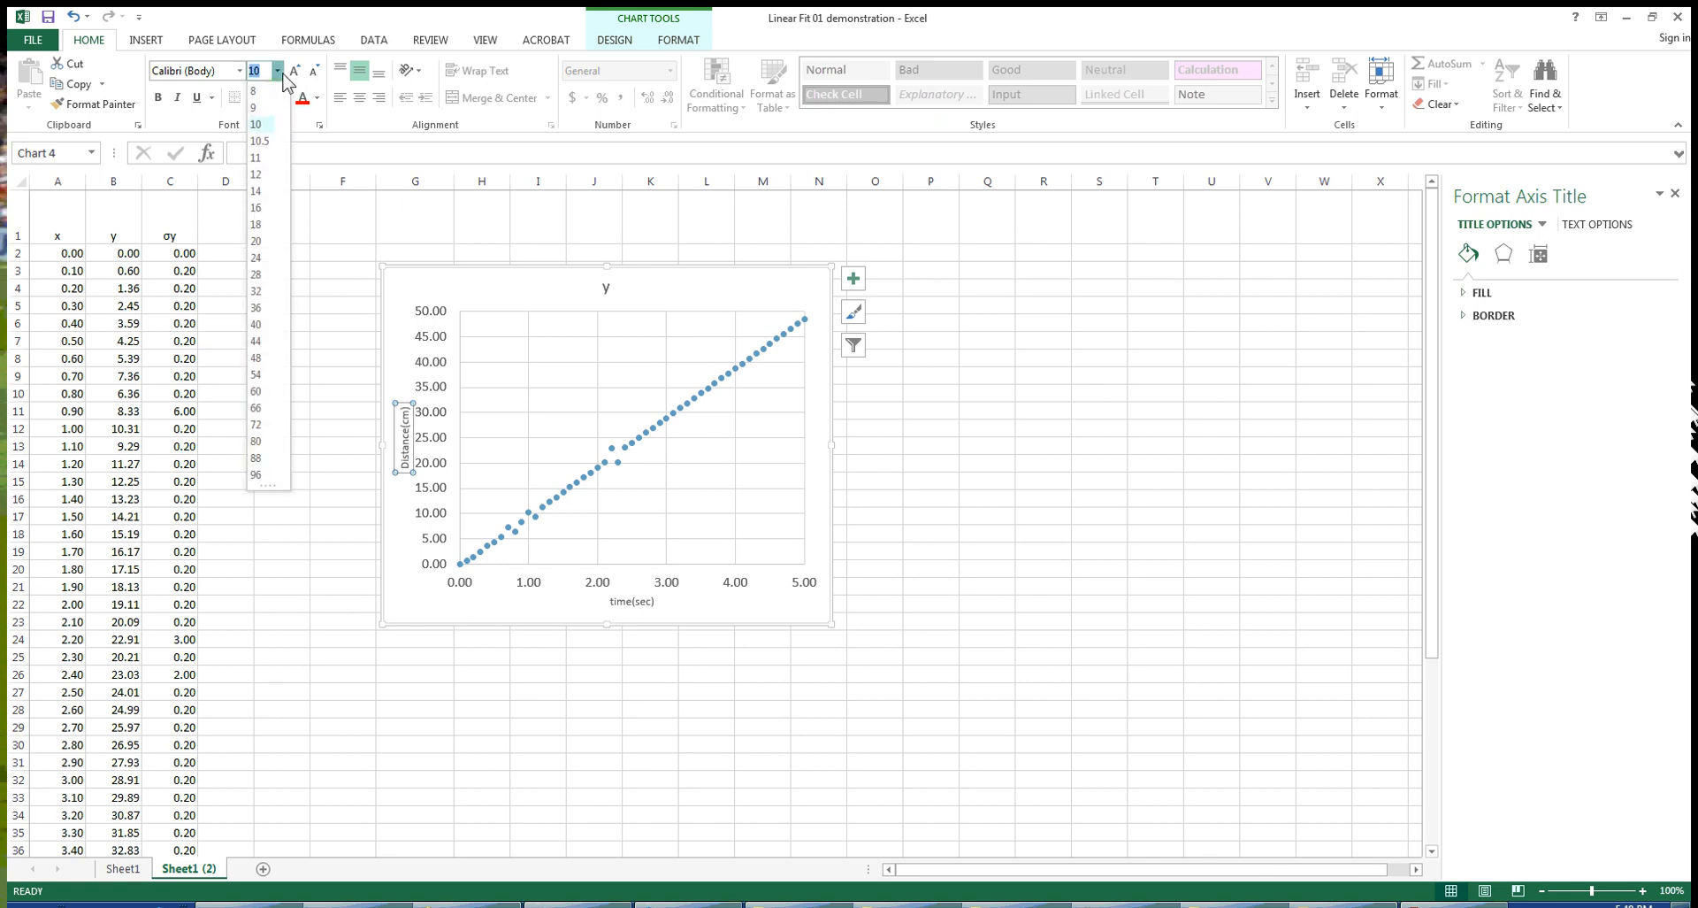
pyautogui.click(258, 208)
pyautogui.click(644, 605)
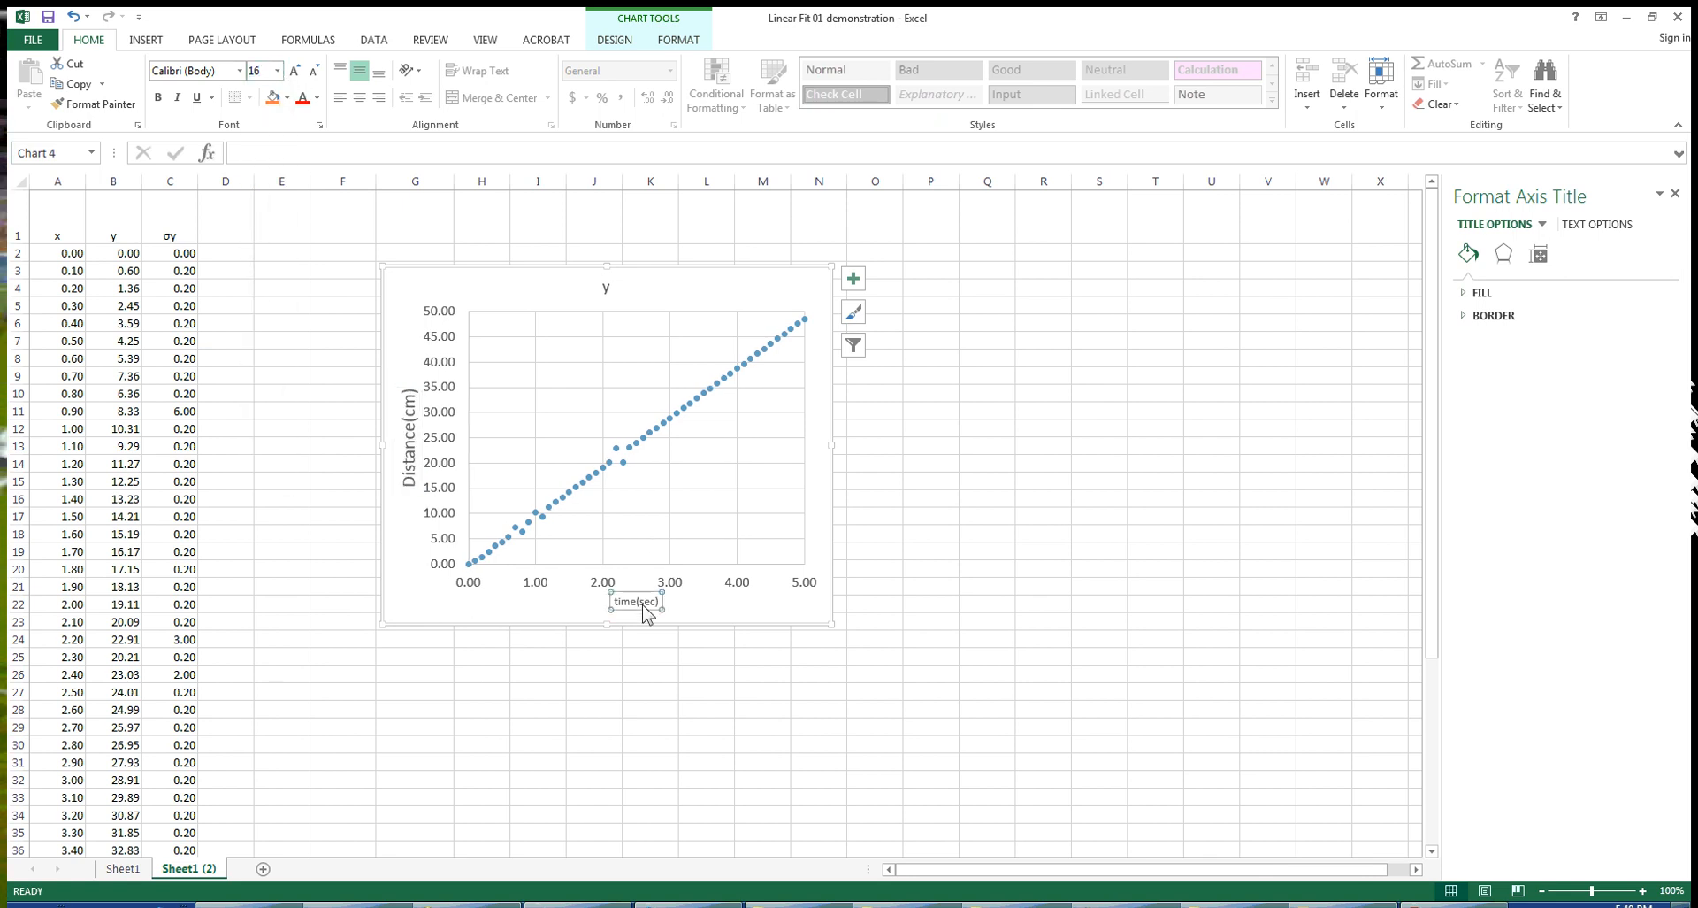
pyautogui.click(278, 71)
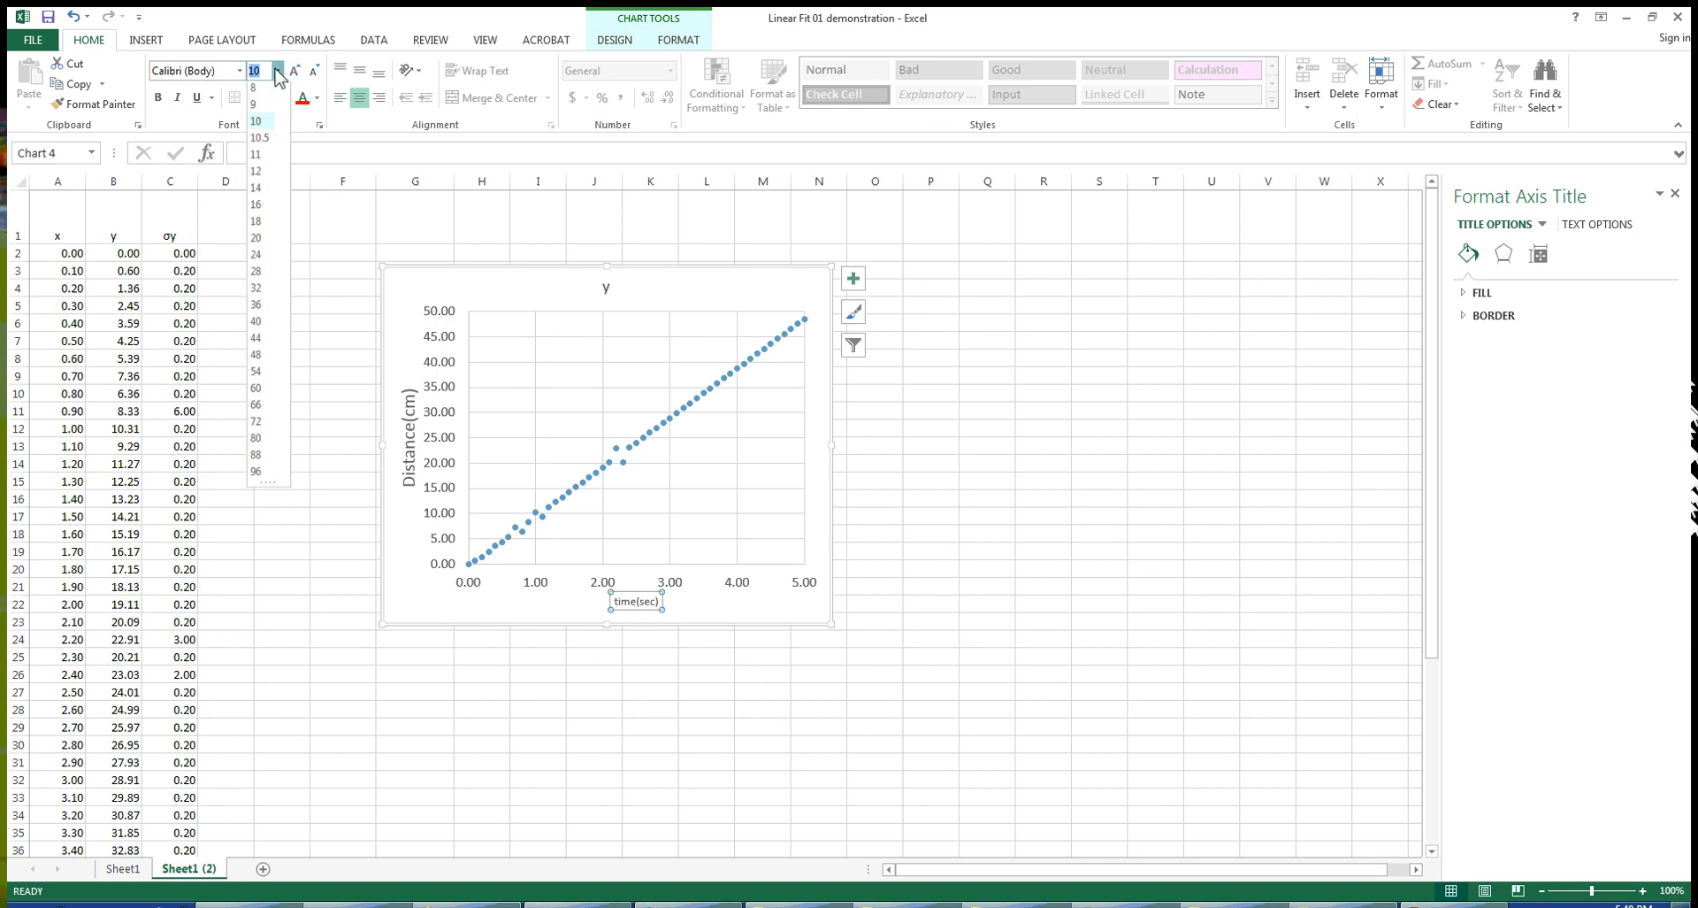
pyautogui.click(275, 209)
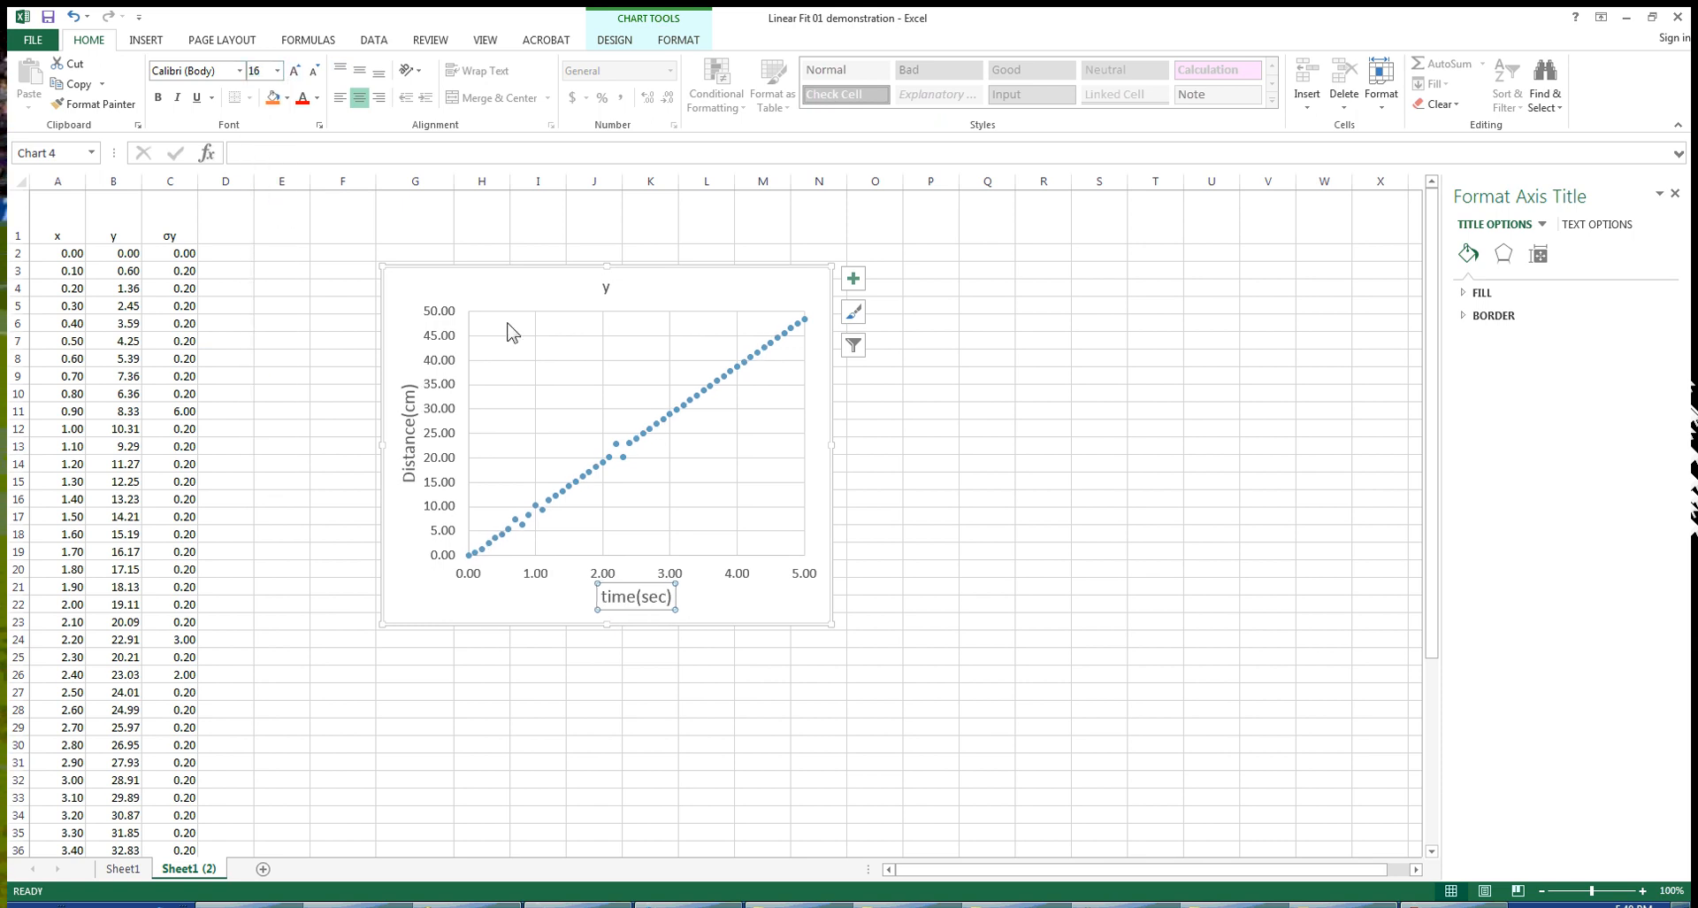
# Change the chart title to "Distance as a Function of Time"
pyautogui.click(607, 288)
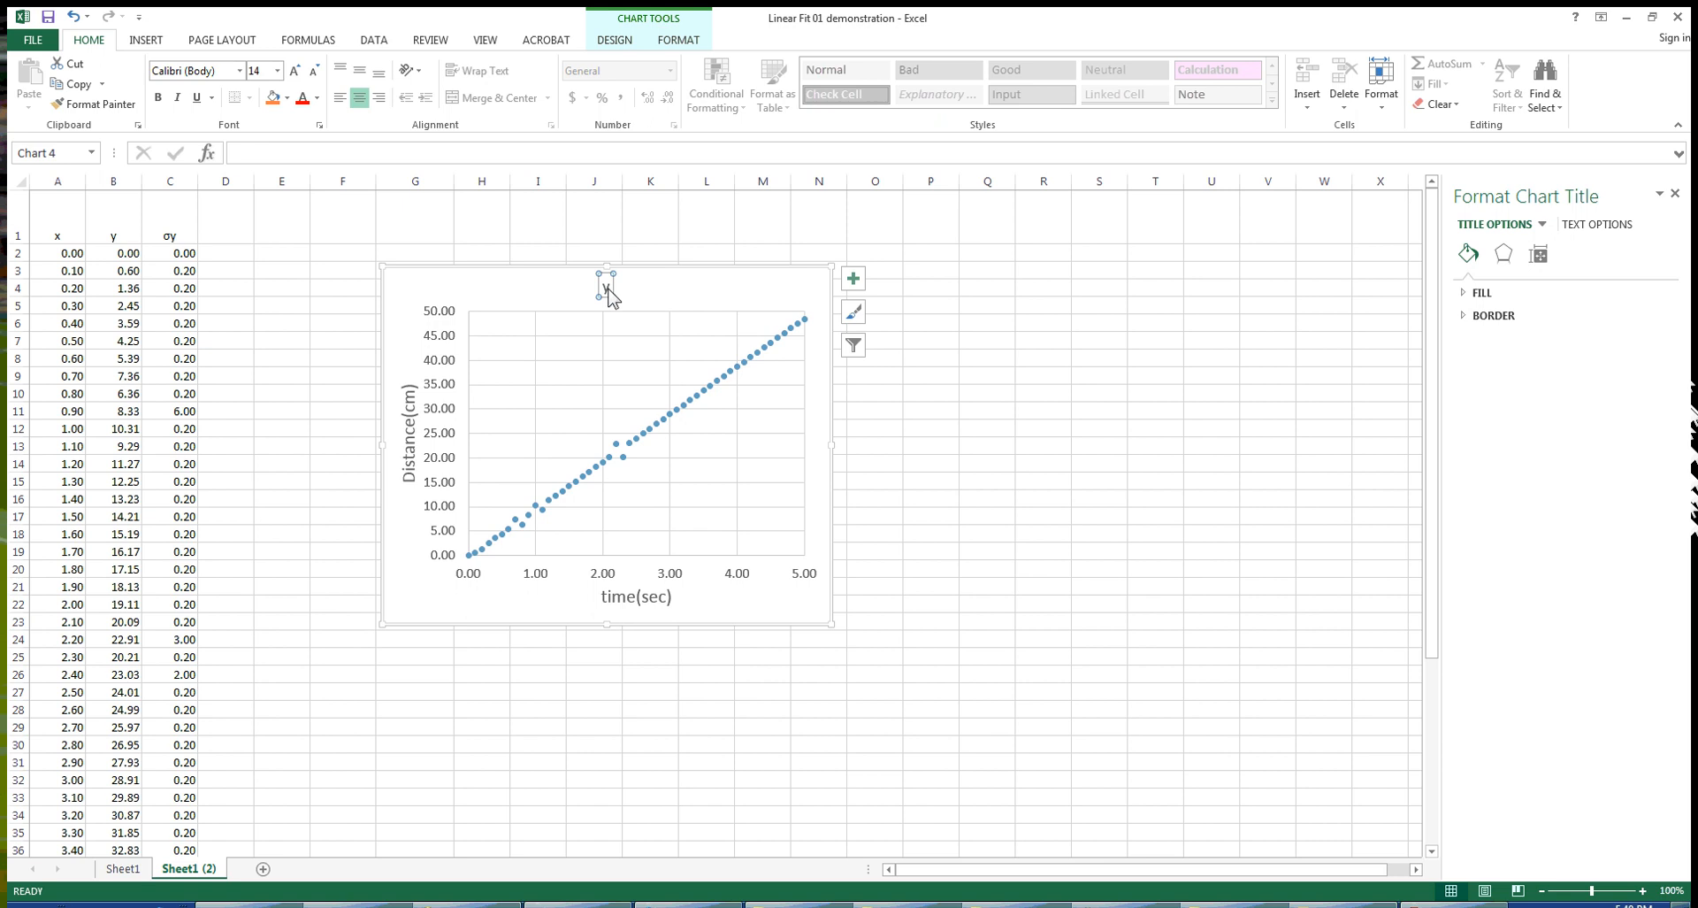
pyautogui.click(607, 288)
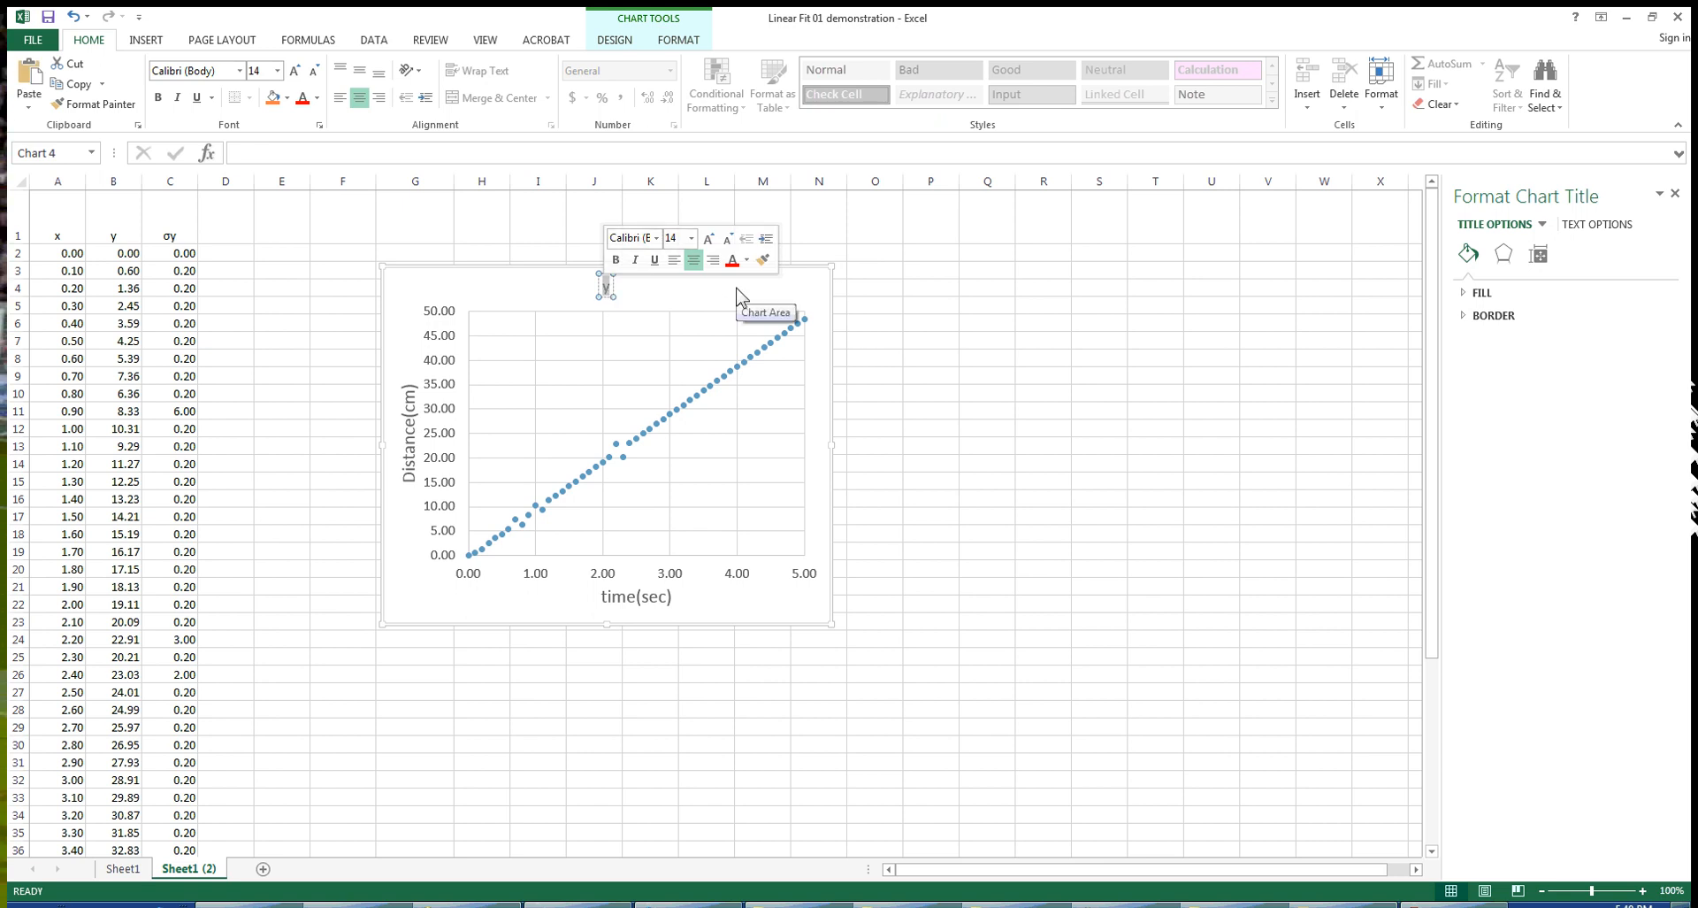
pyautogui.write('D')
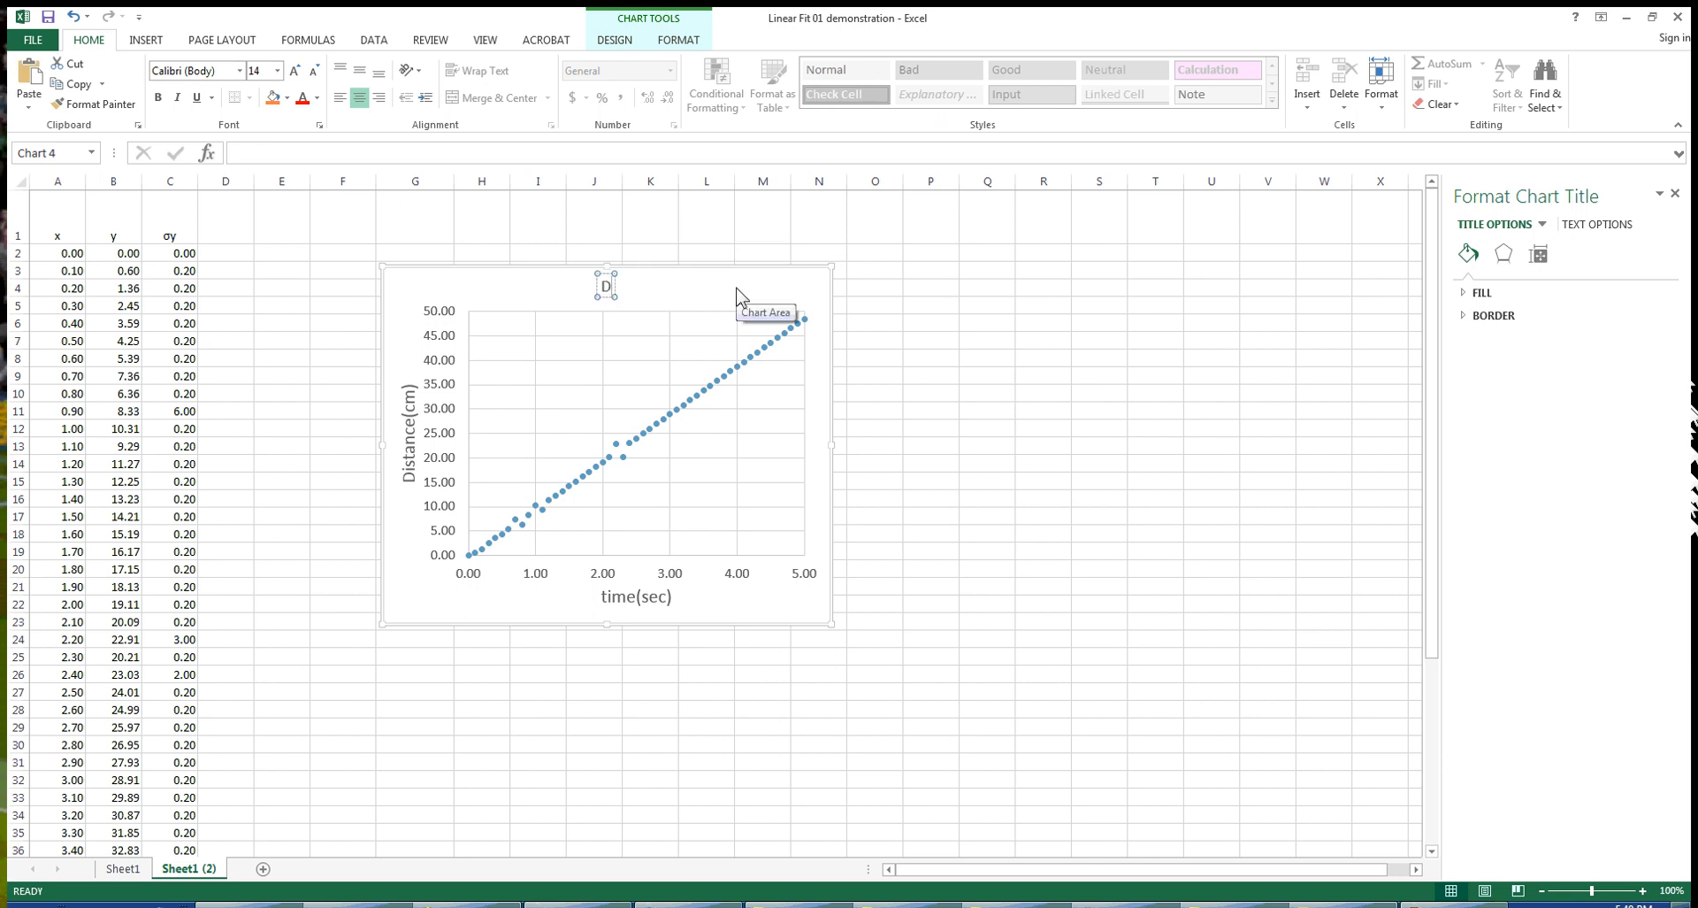
pyautogui.write('istance as a')
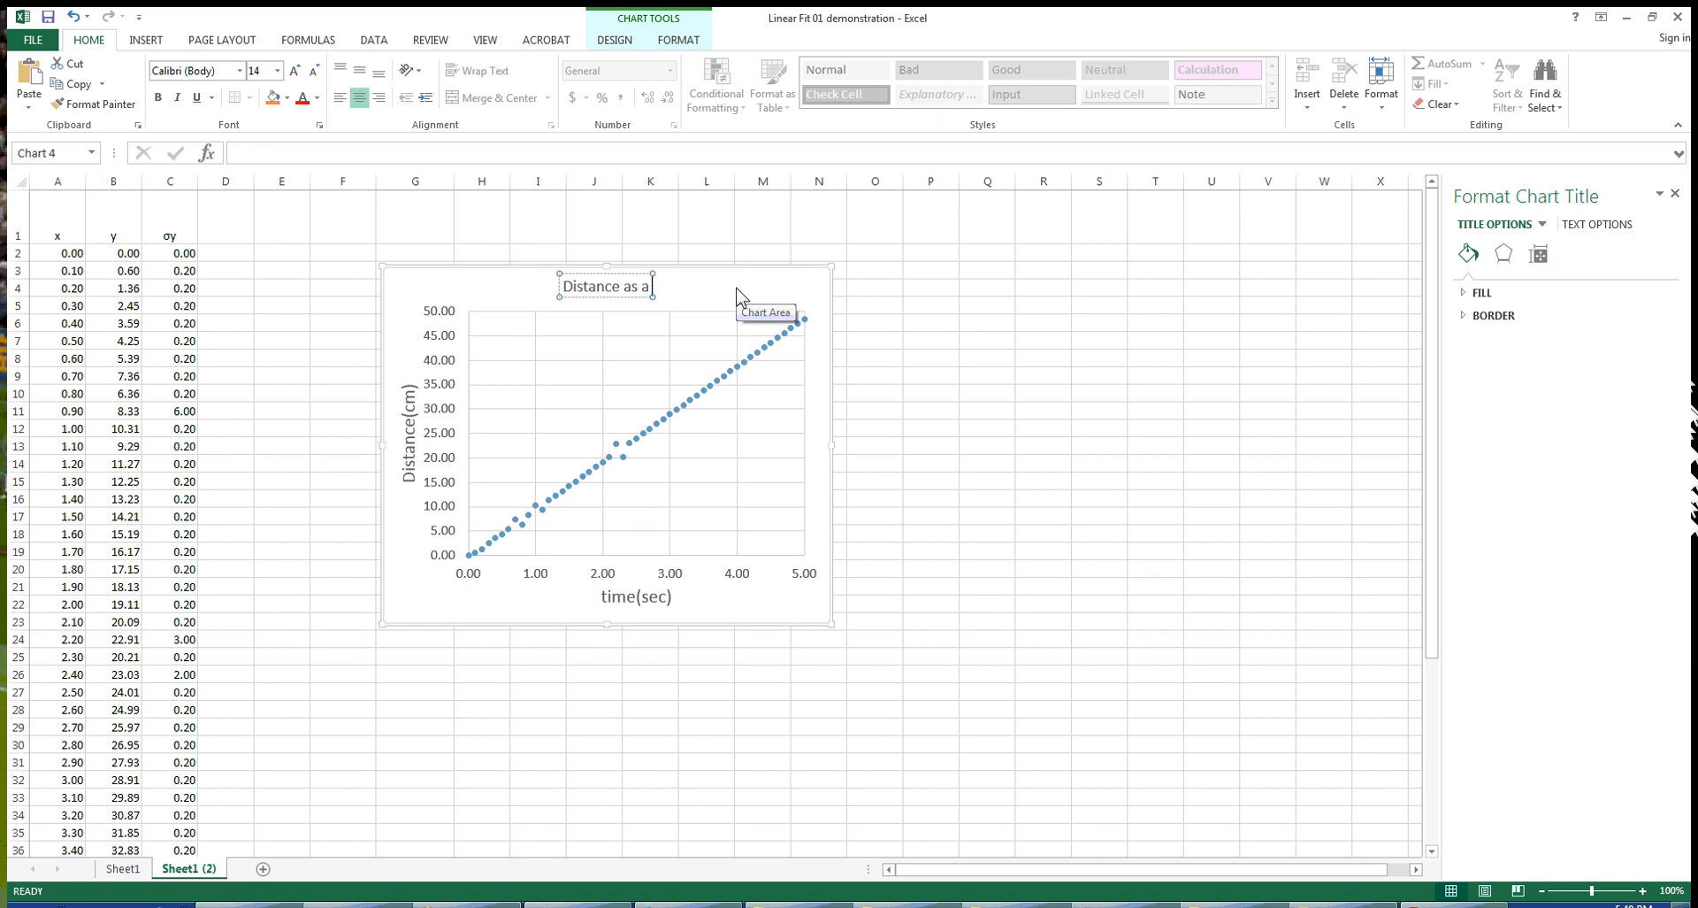
pyautogui.write(' Funct')
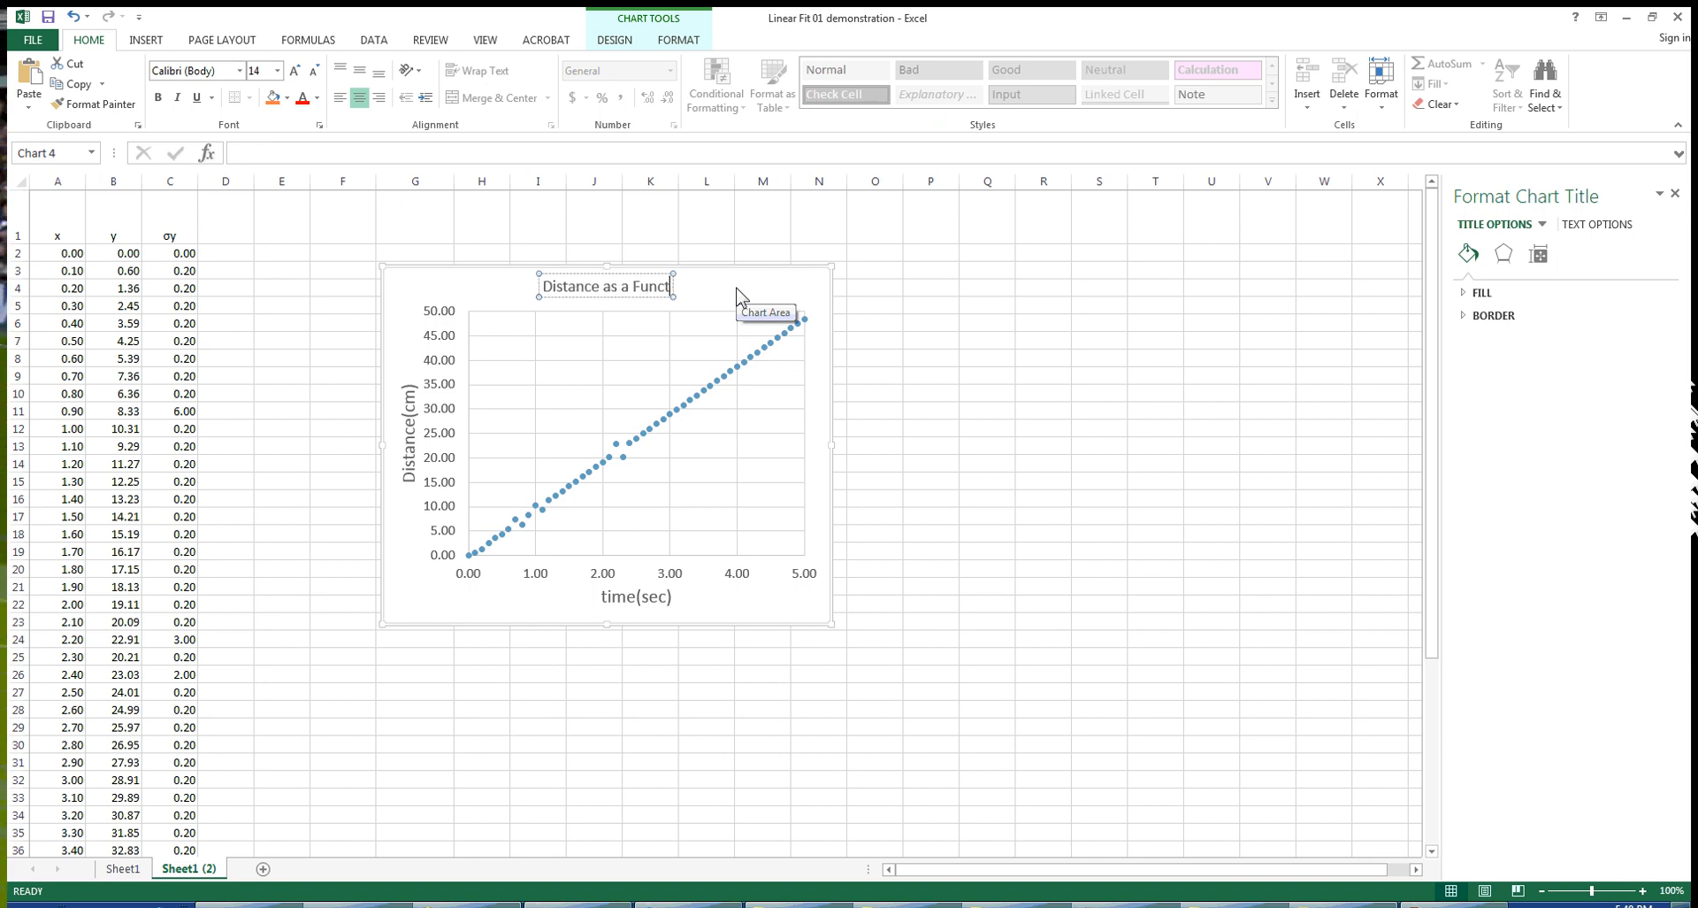
pyautogui.write('ion of T')
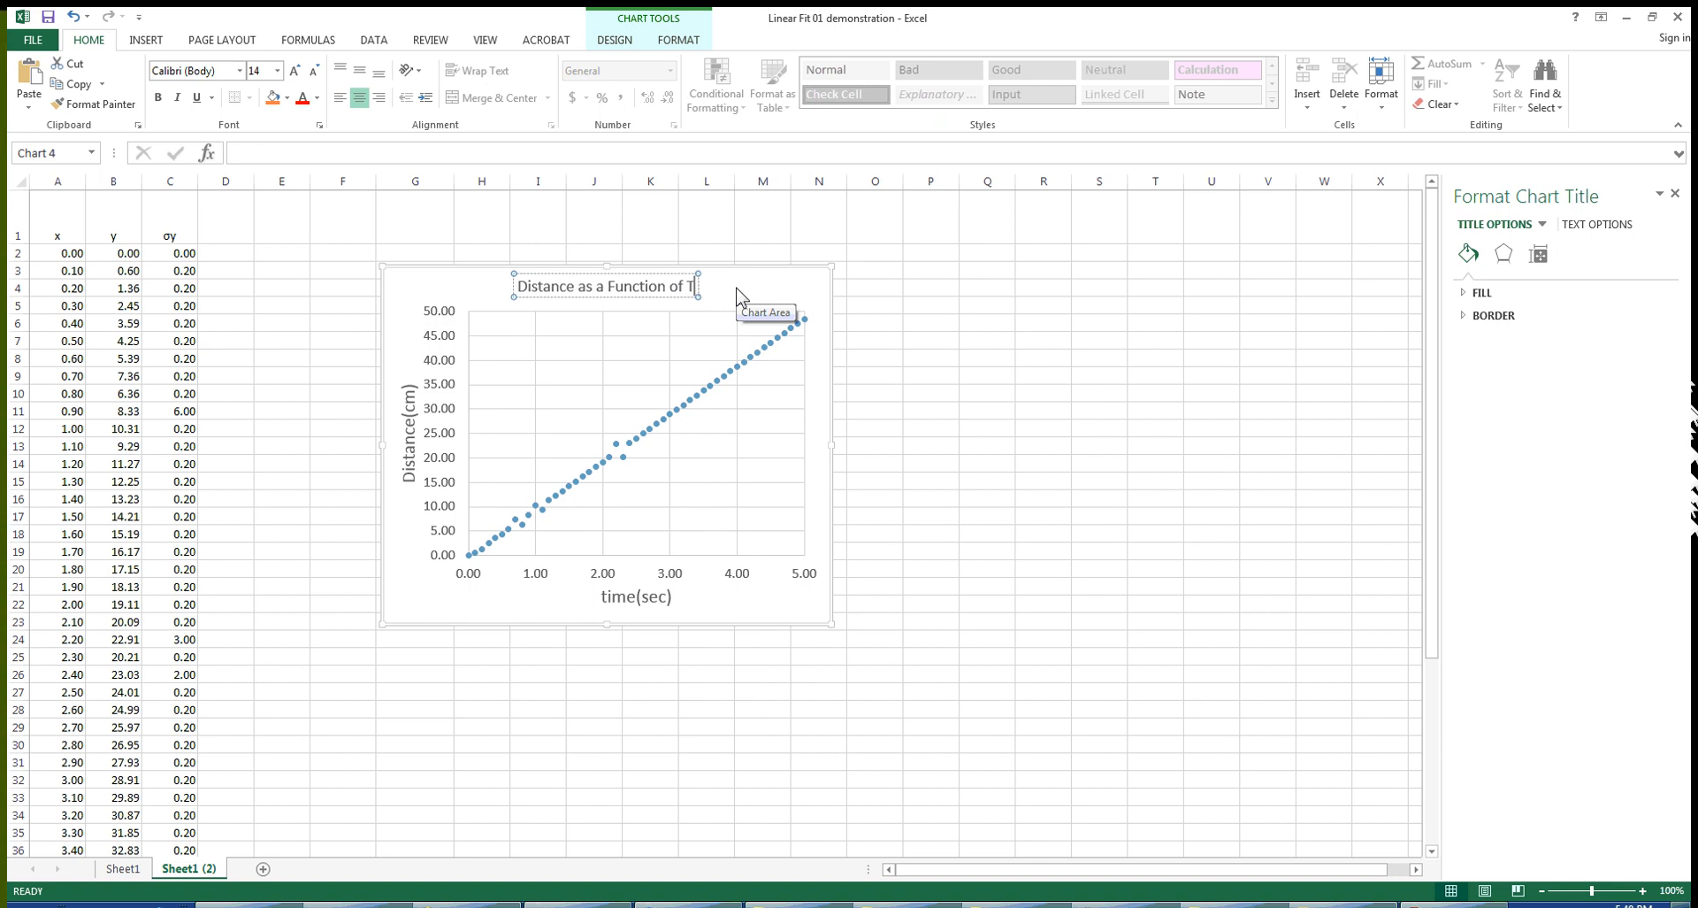
pyautogui.write('im')
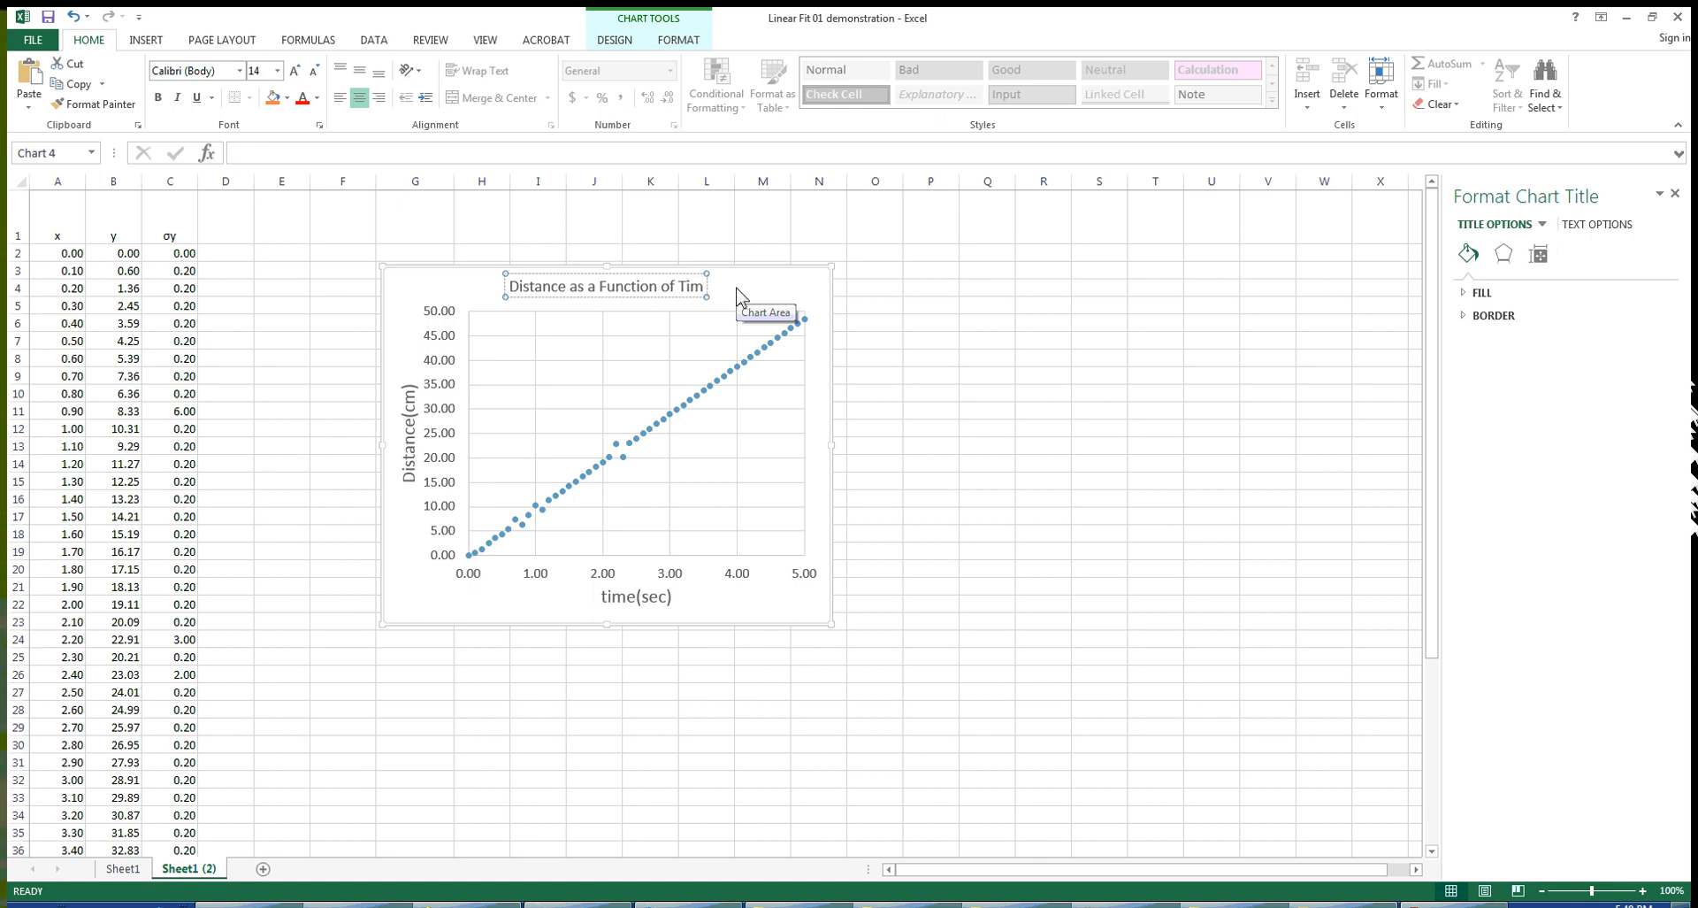
pyautogui.write('e')
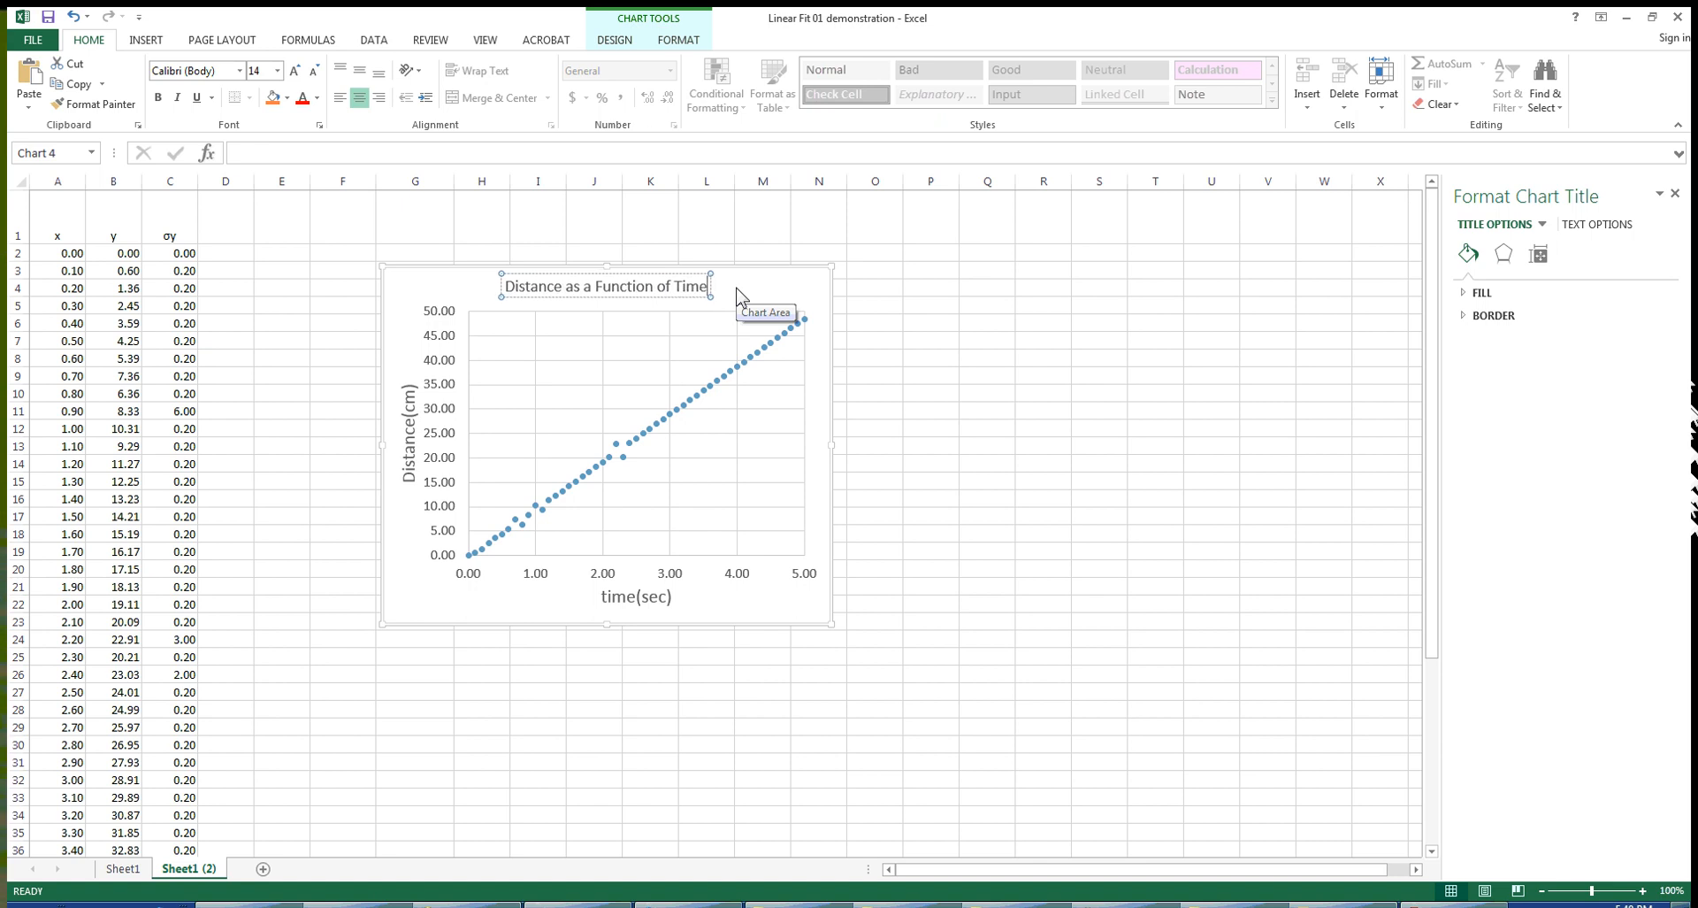
pyautogui.click(897, 362)
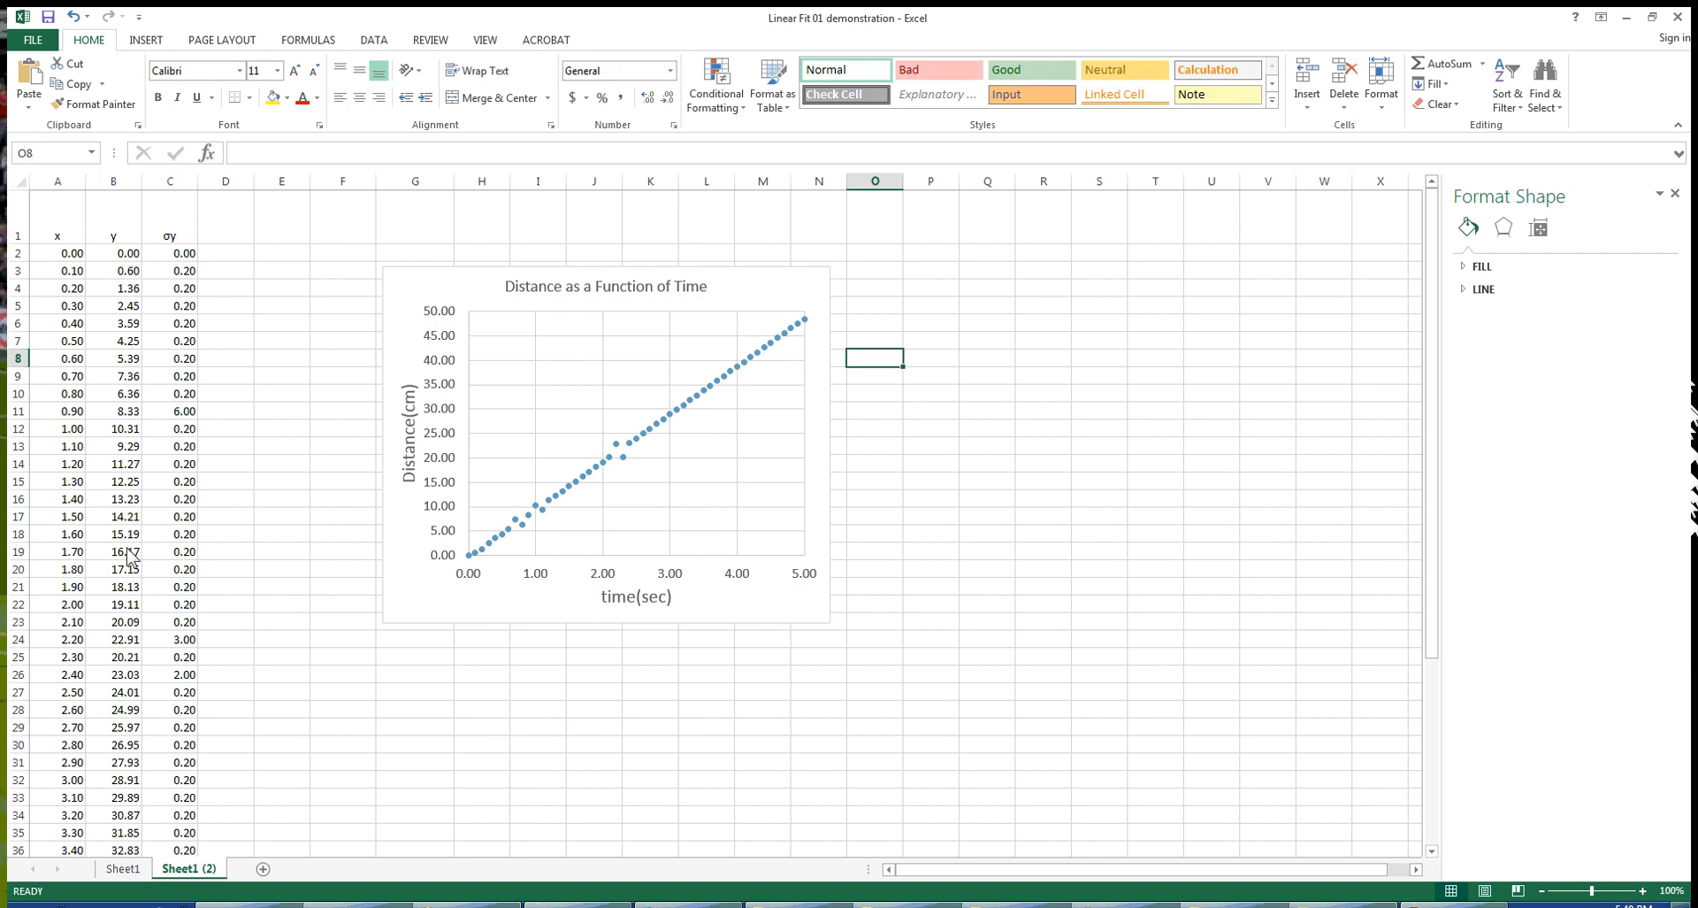
# Set the font size of the chart title to 18
pyautogui.click(695, 295)
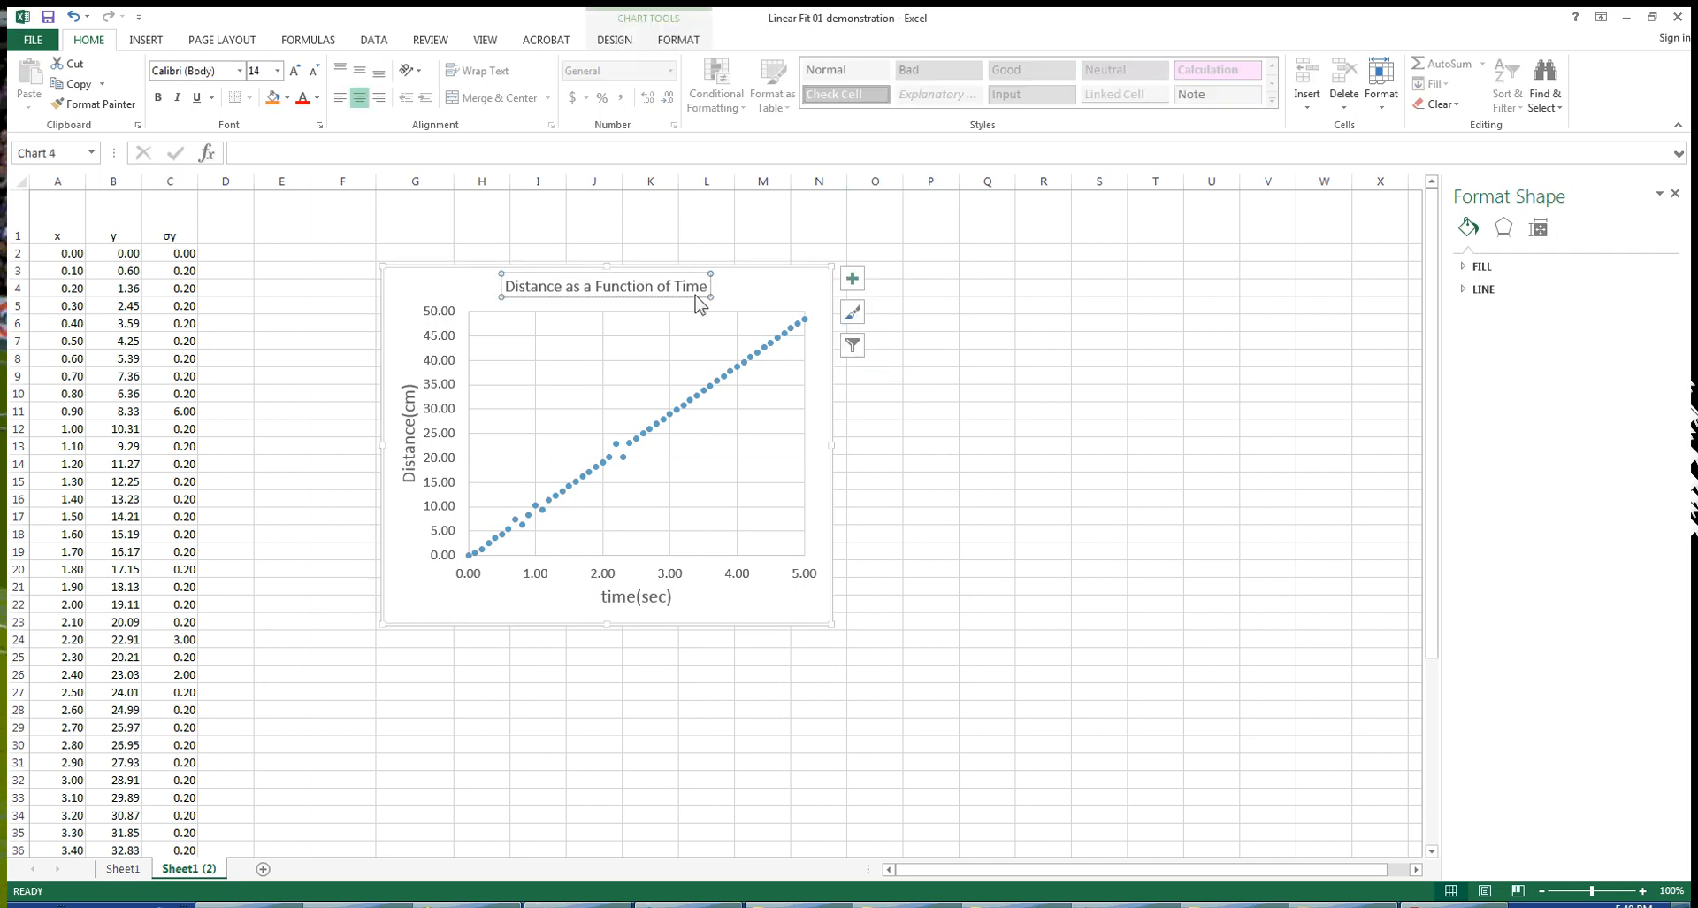
pyautogui.click(279, 71)
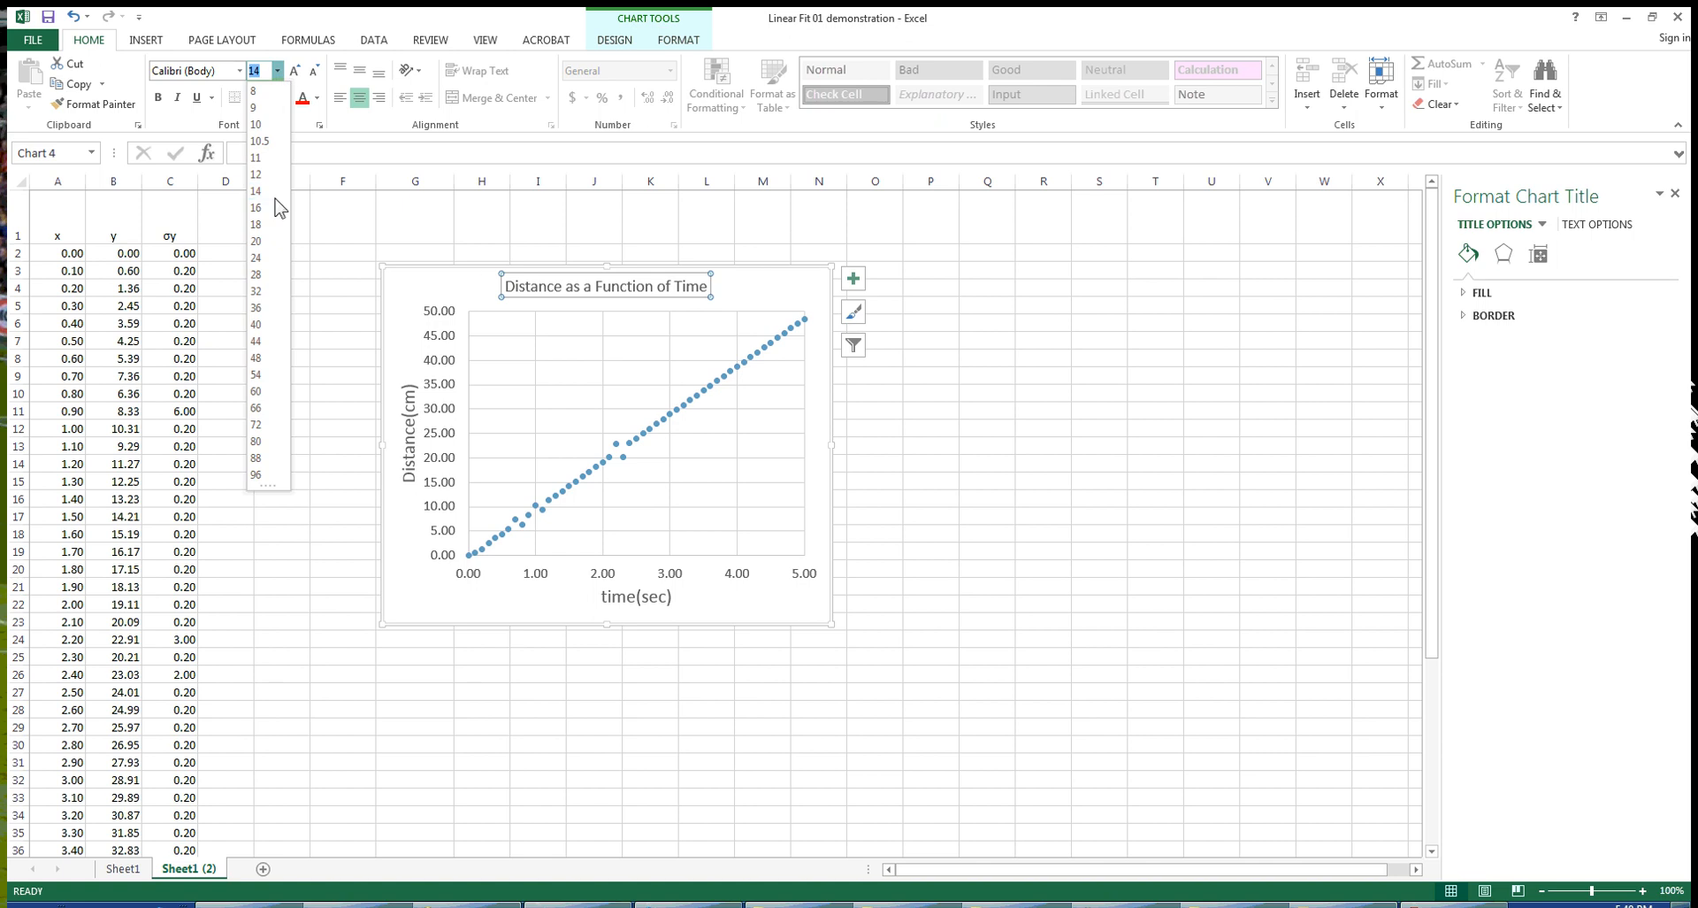
pyautogui.click(256, 224)
pyautogui.click(1016, 368)
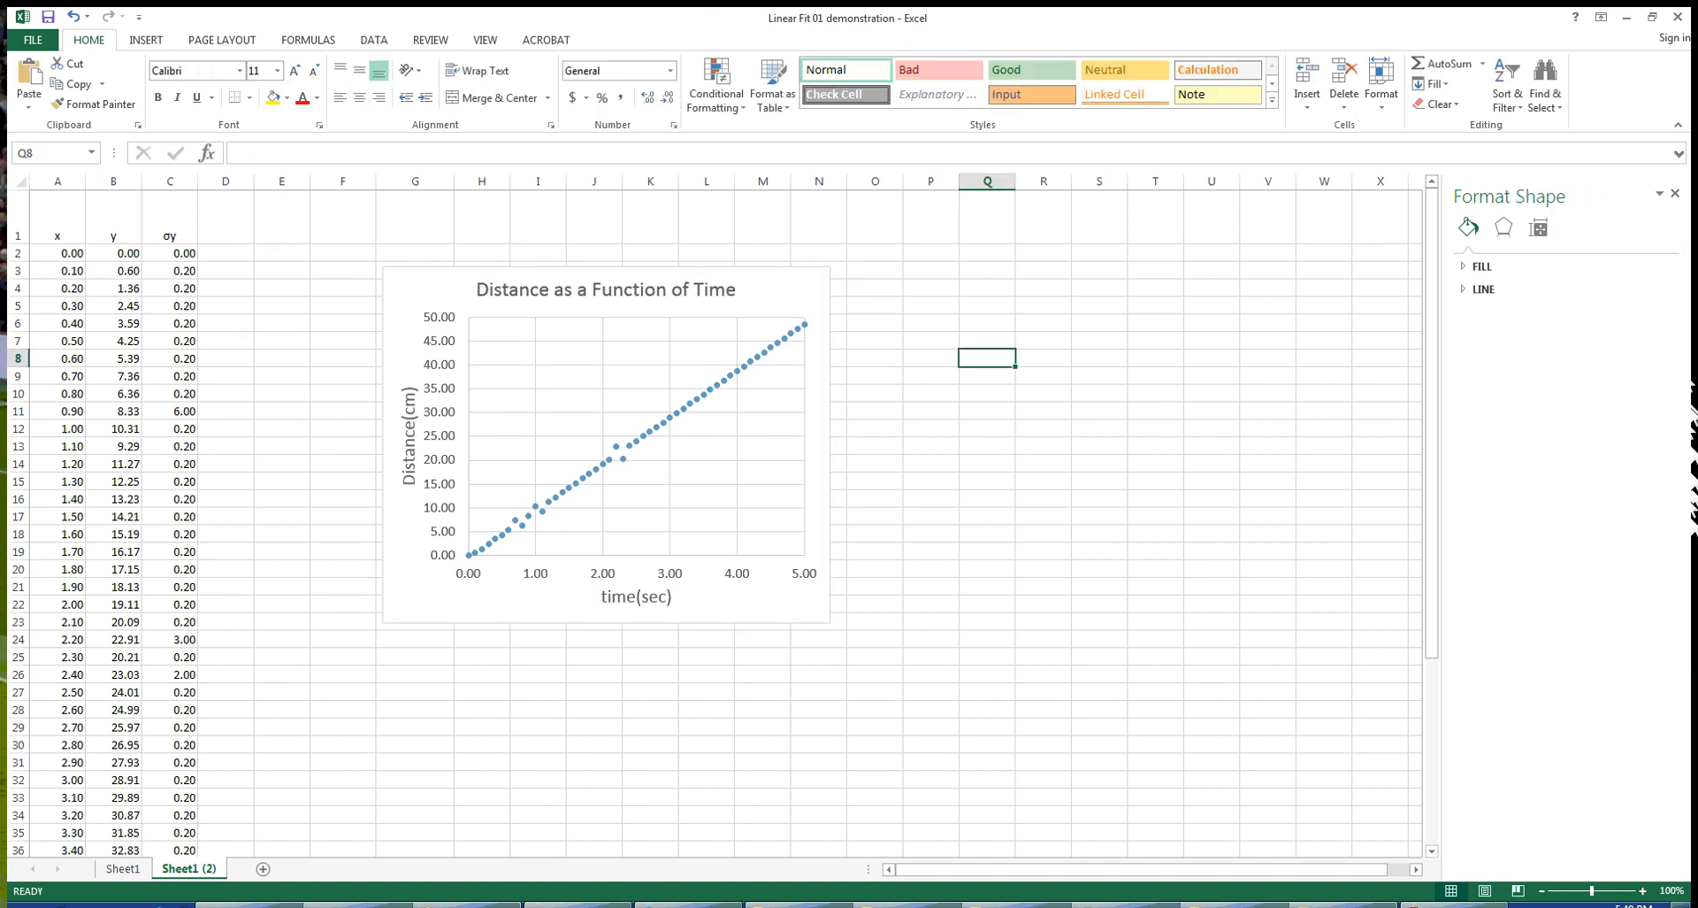
# Select the whole chart and open its print preview with only the selected chart set to print
pyautogui.click(386, 281)
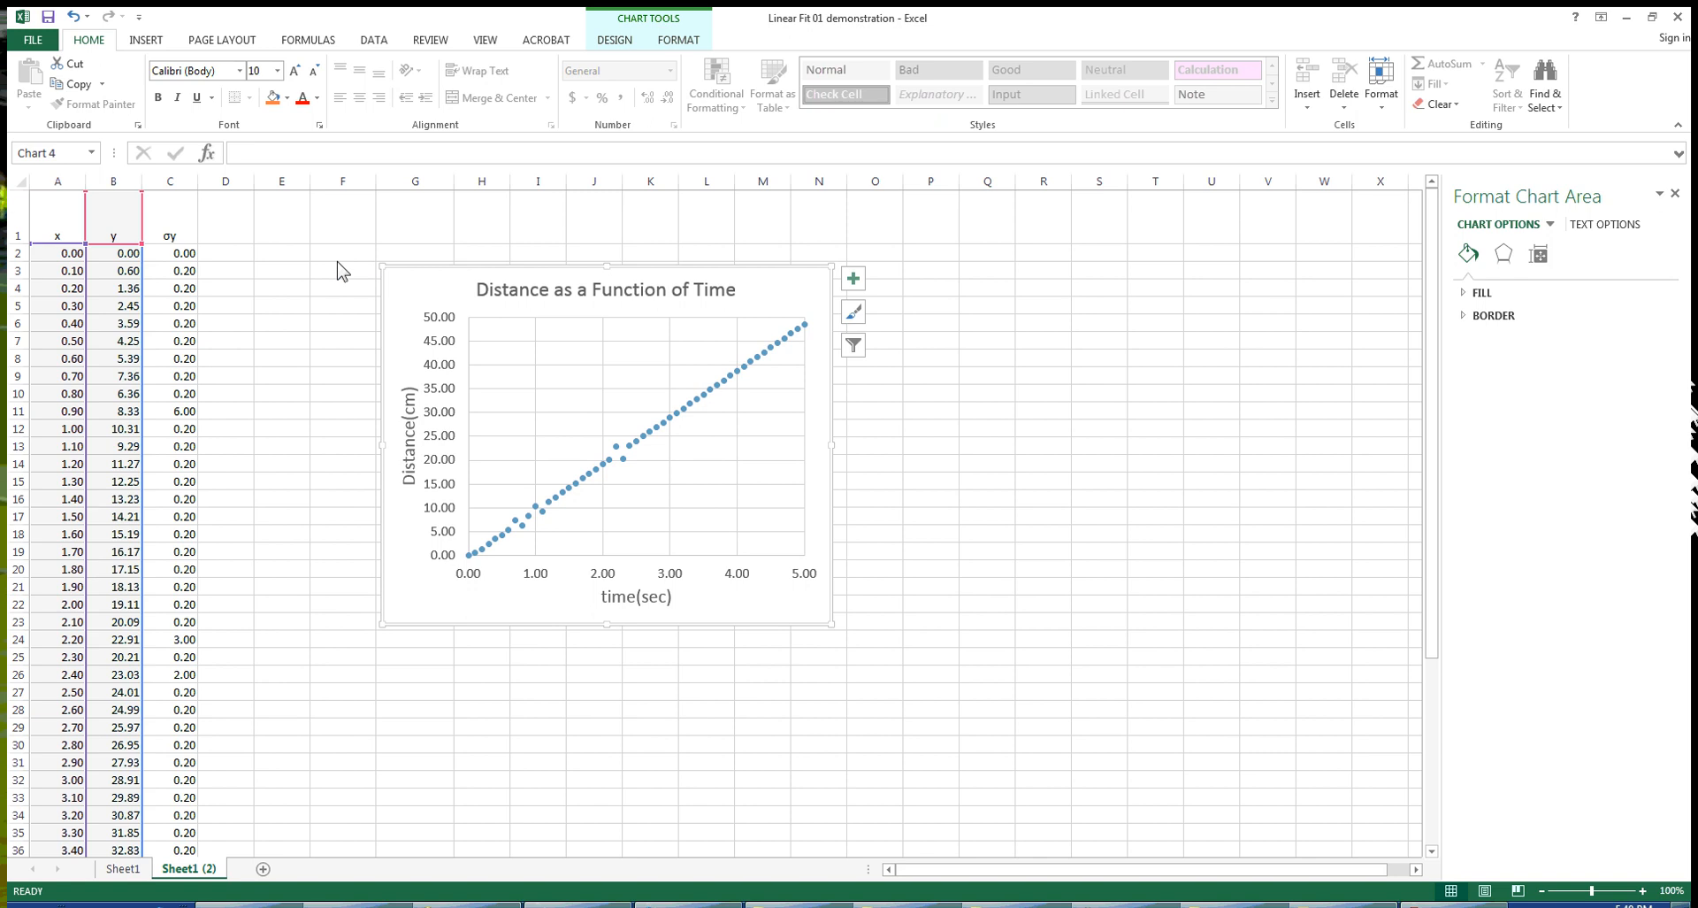
pyautogui.click(37, 47)
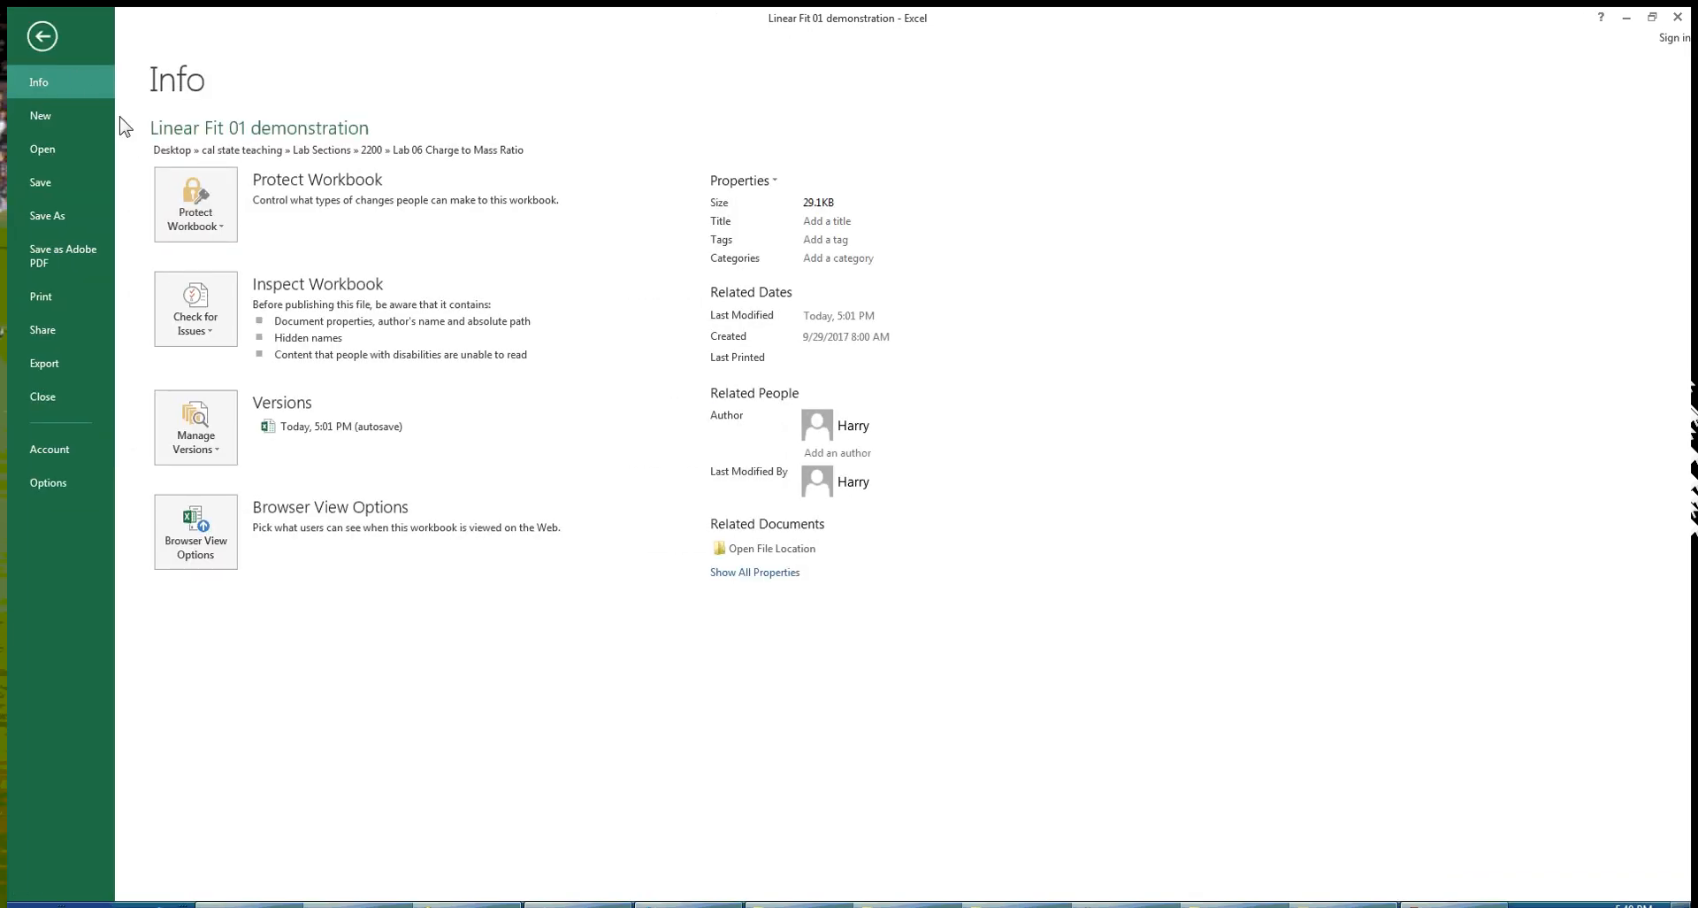
pyautogui.press('Escape')
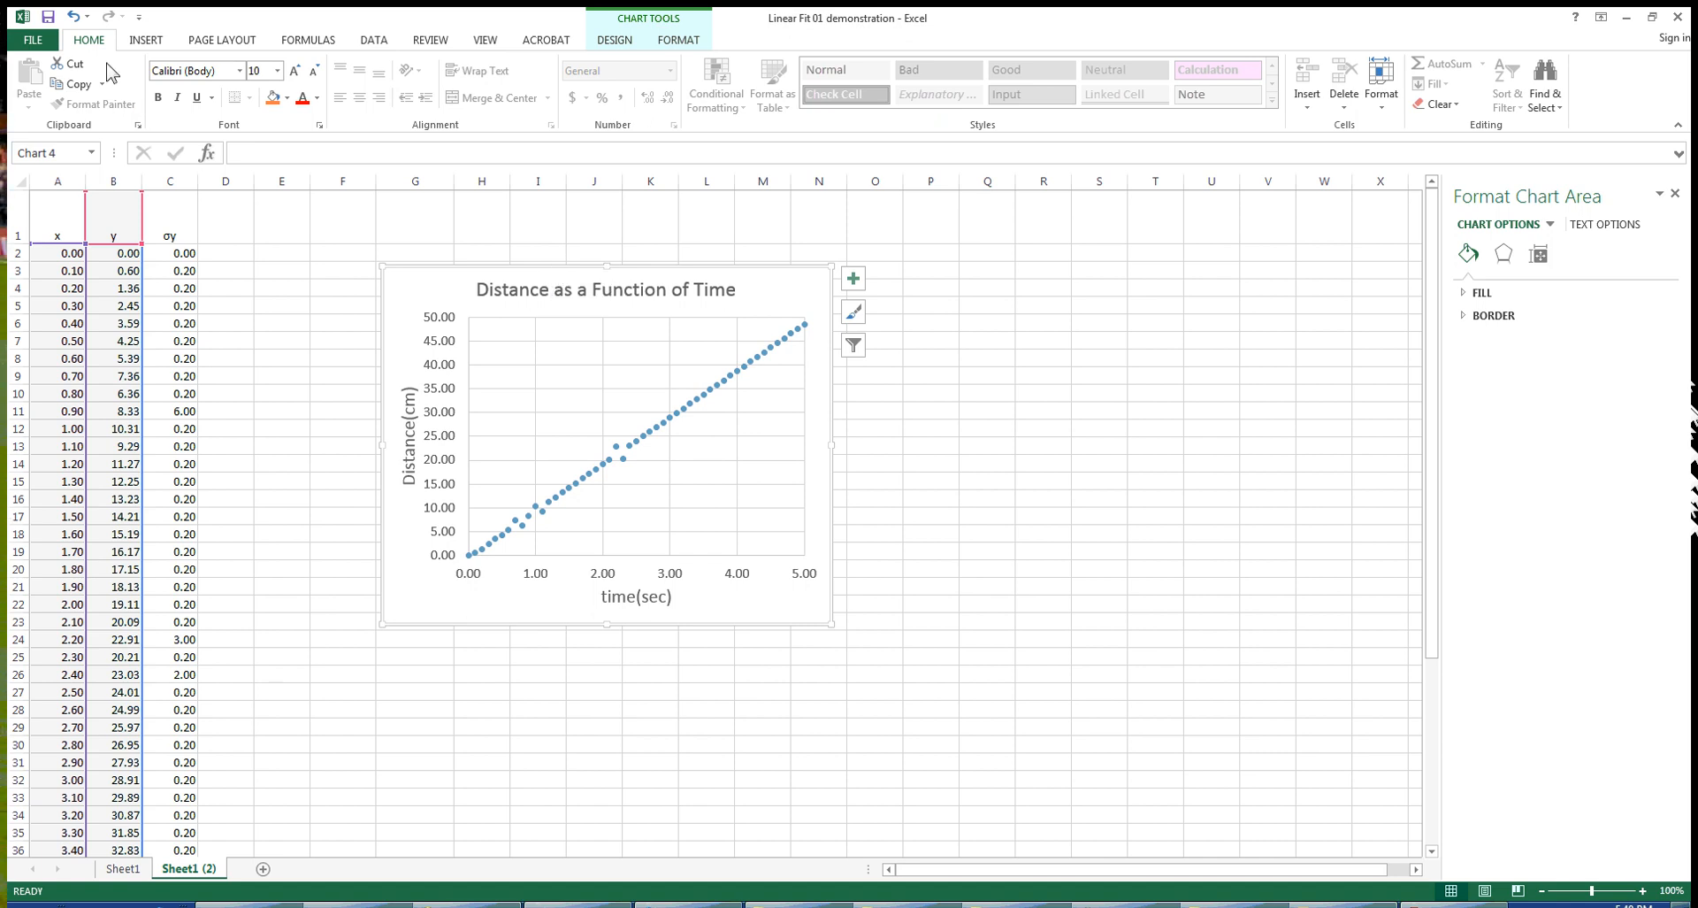
pyautogui.click(35, 40)
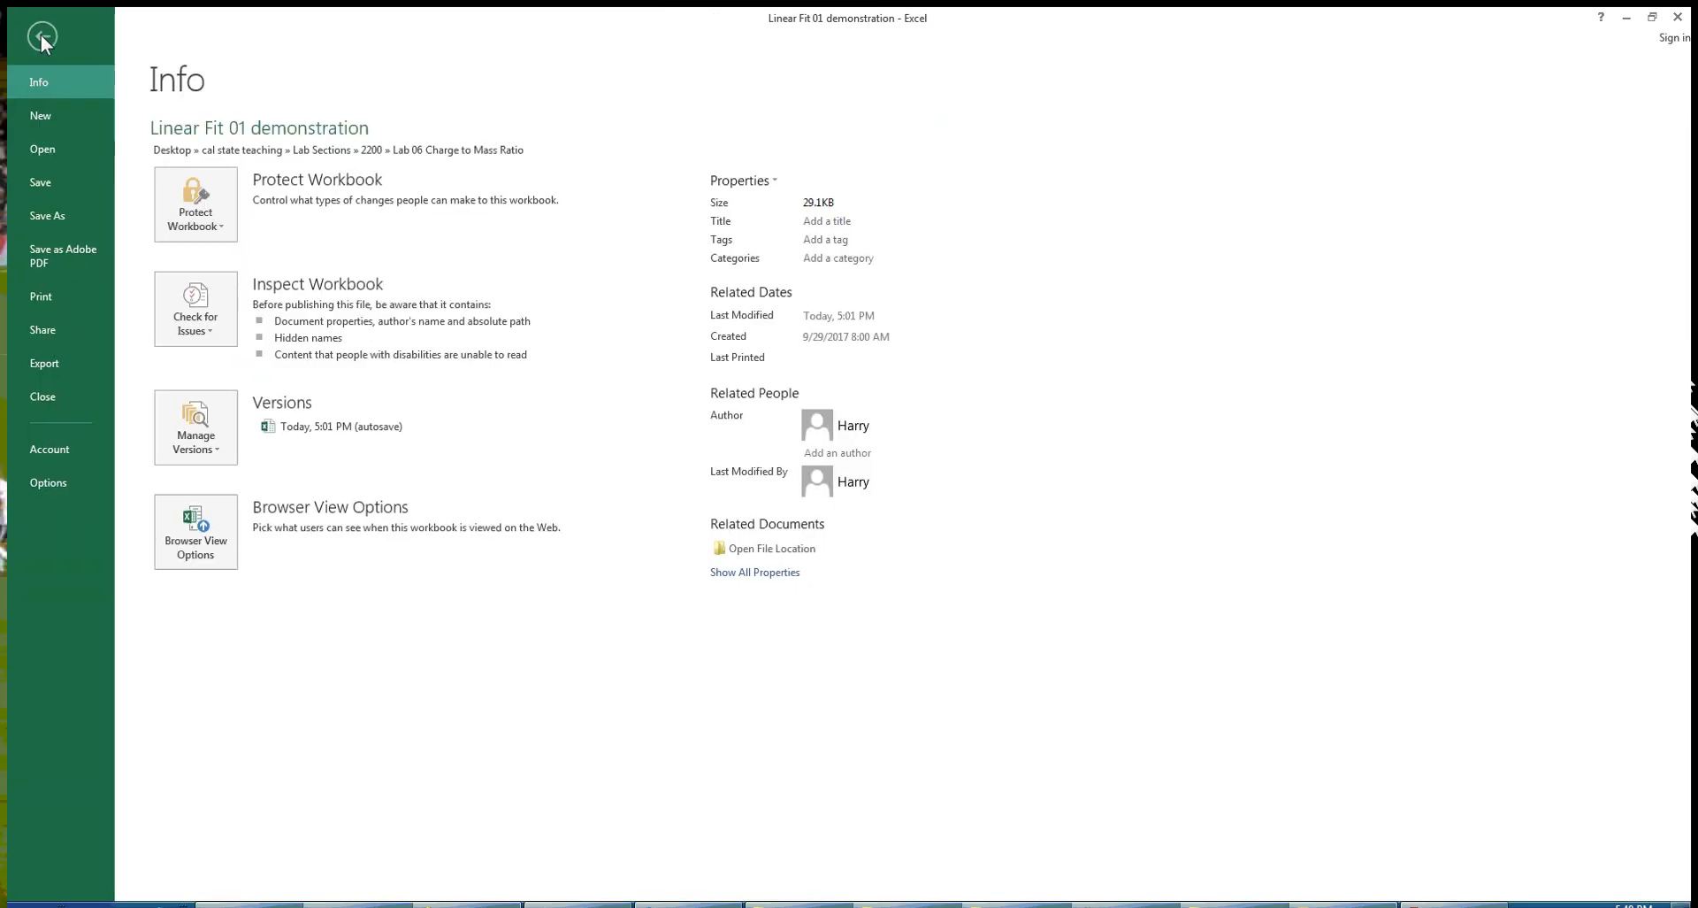
pyautogui.click(40, 295)
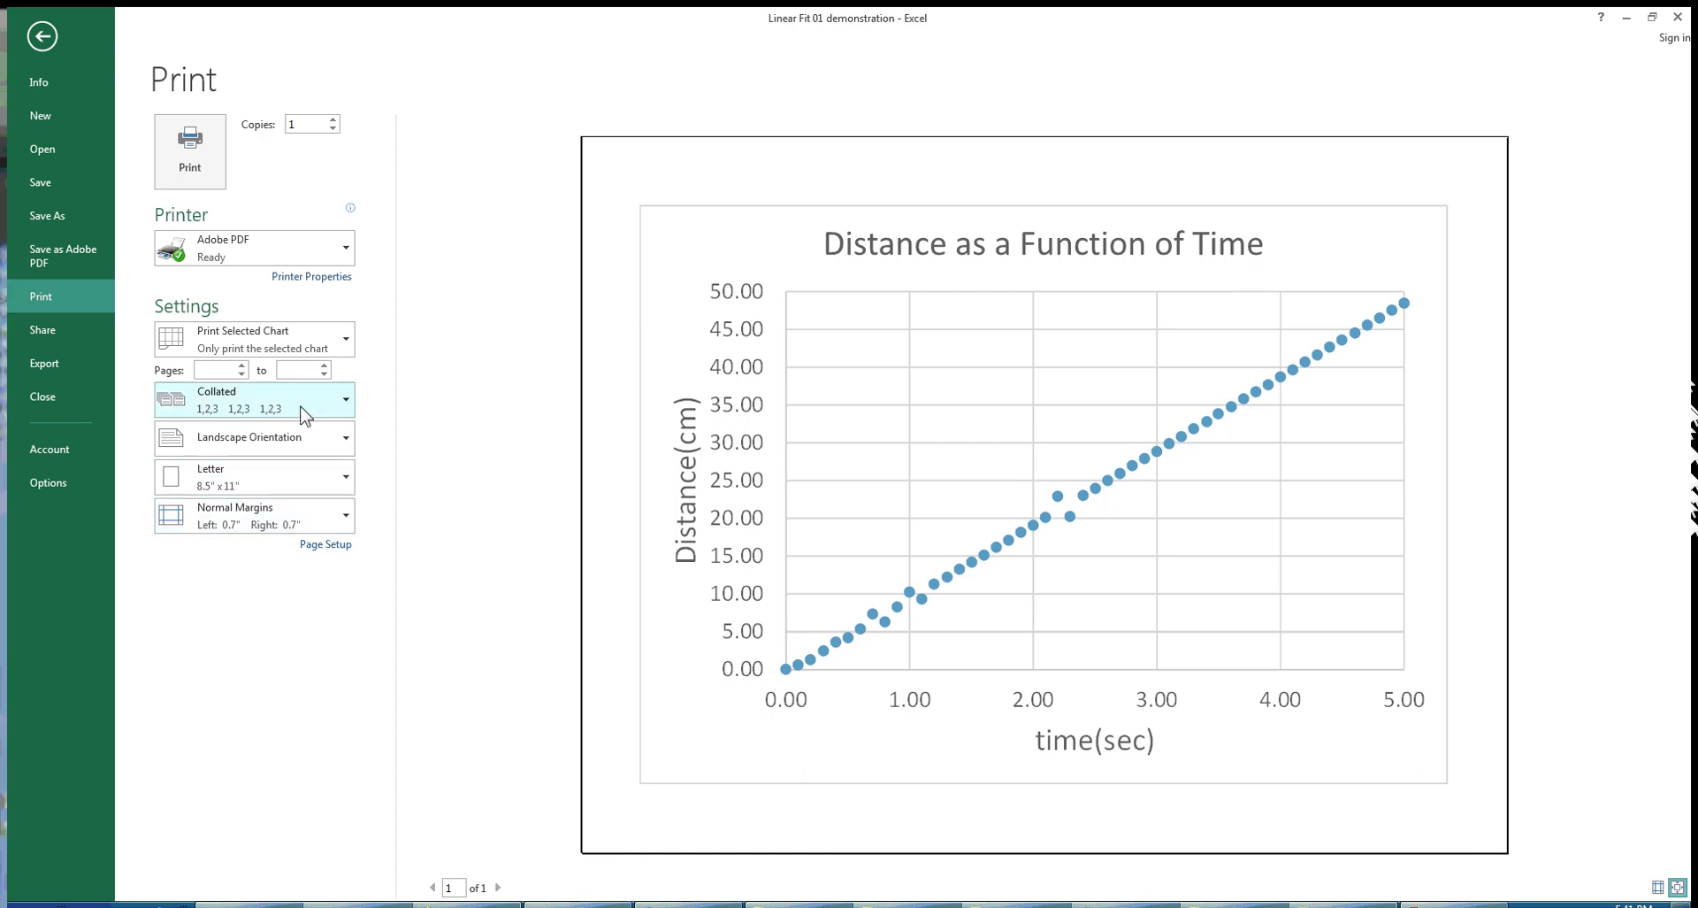
pyautogui.click(284, 350)
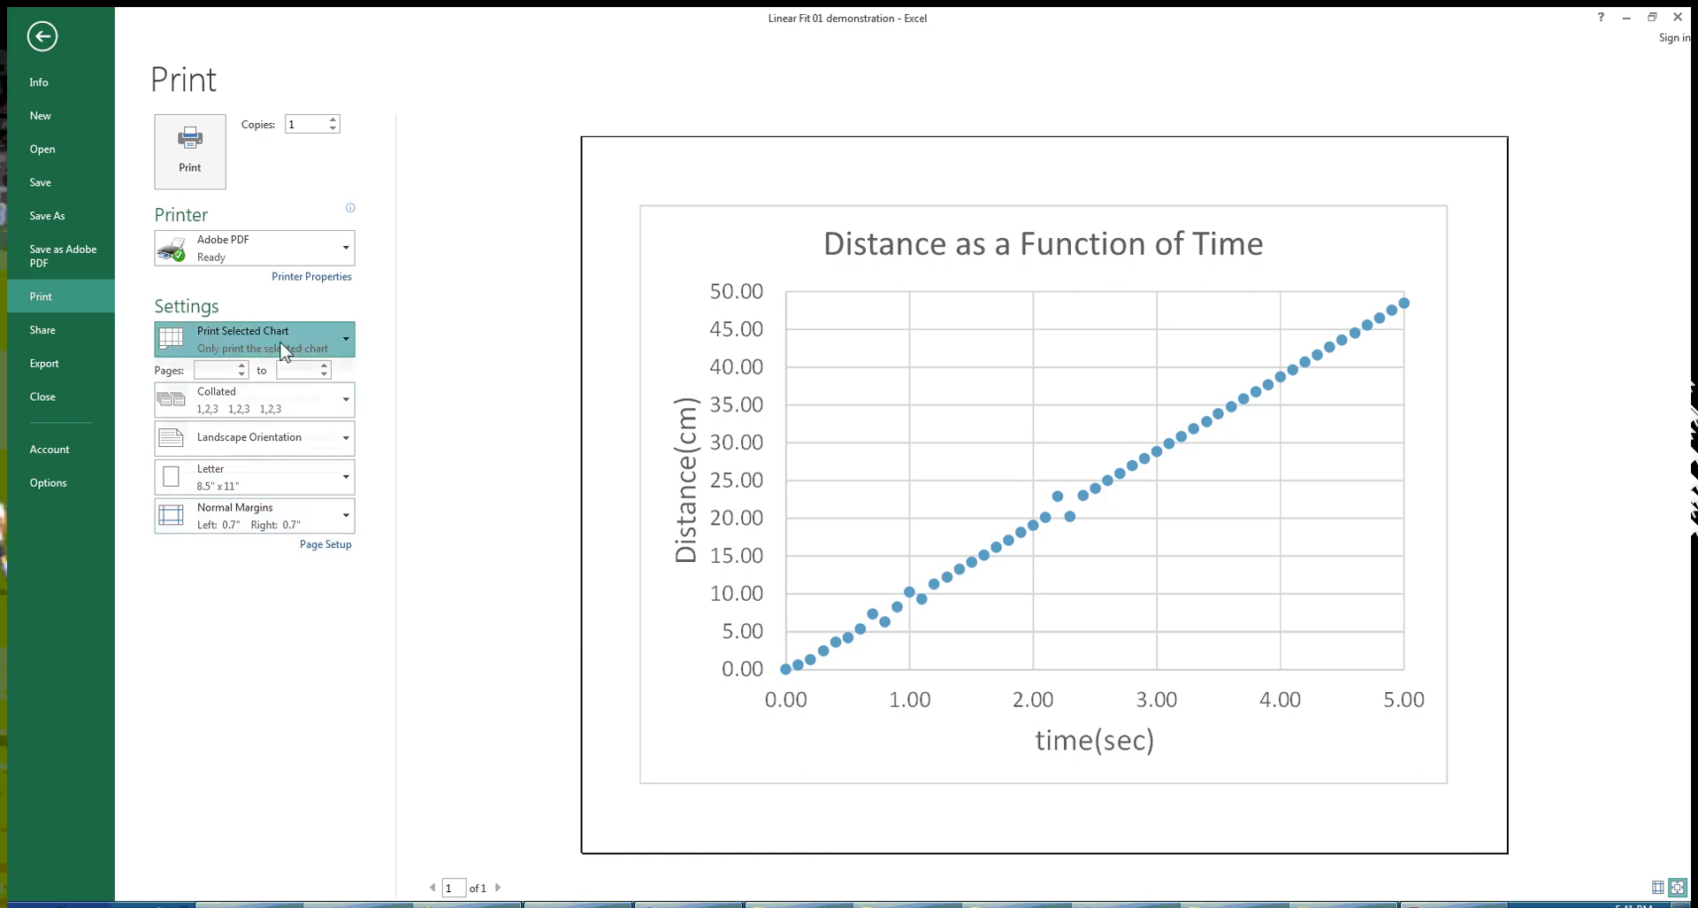
pyautogui.click(283, 350)
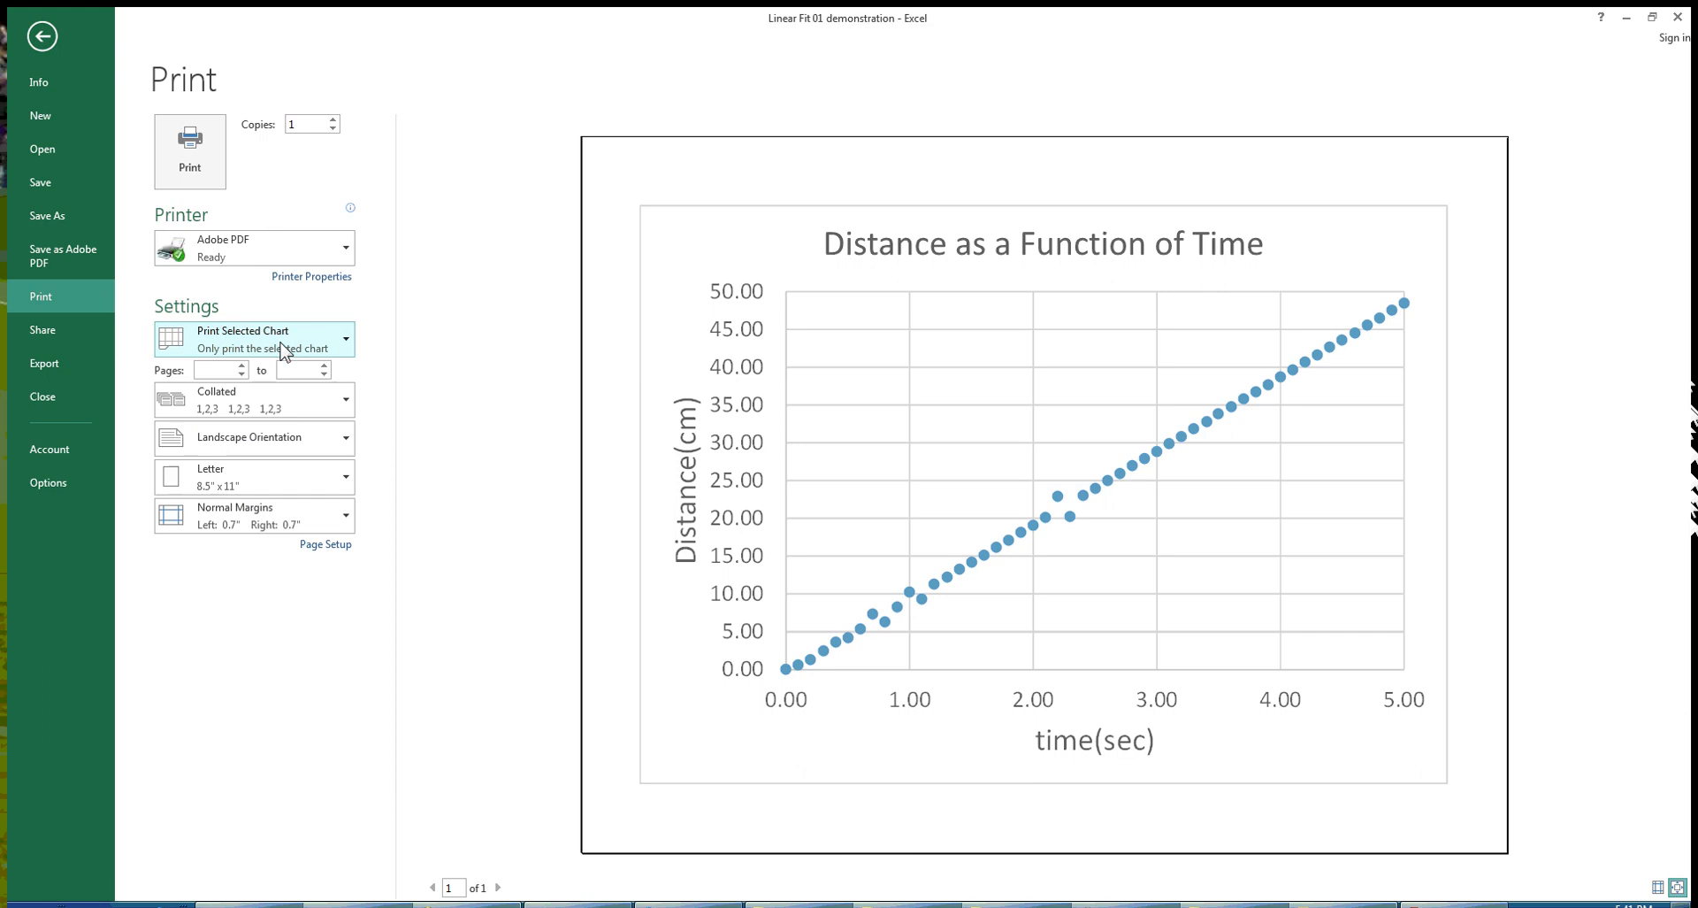
# Set the page orientation of the chart printout to portrait
pyautogui.click(244, 436)
pyautogui.click(242, 429)
pyautogui.click(246, 433)
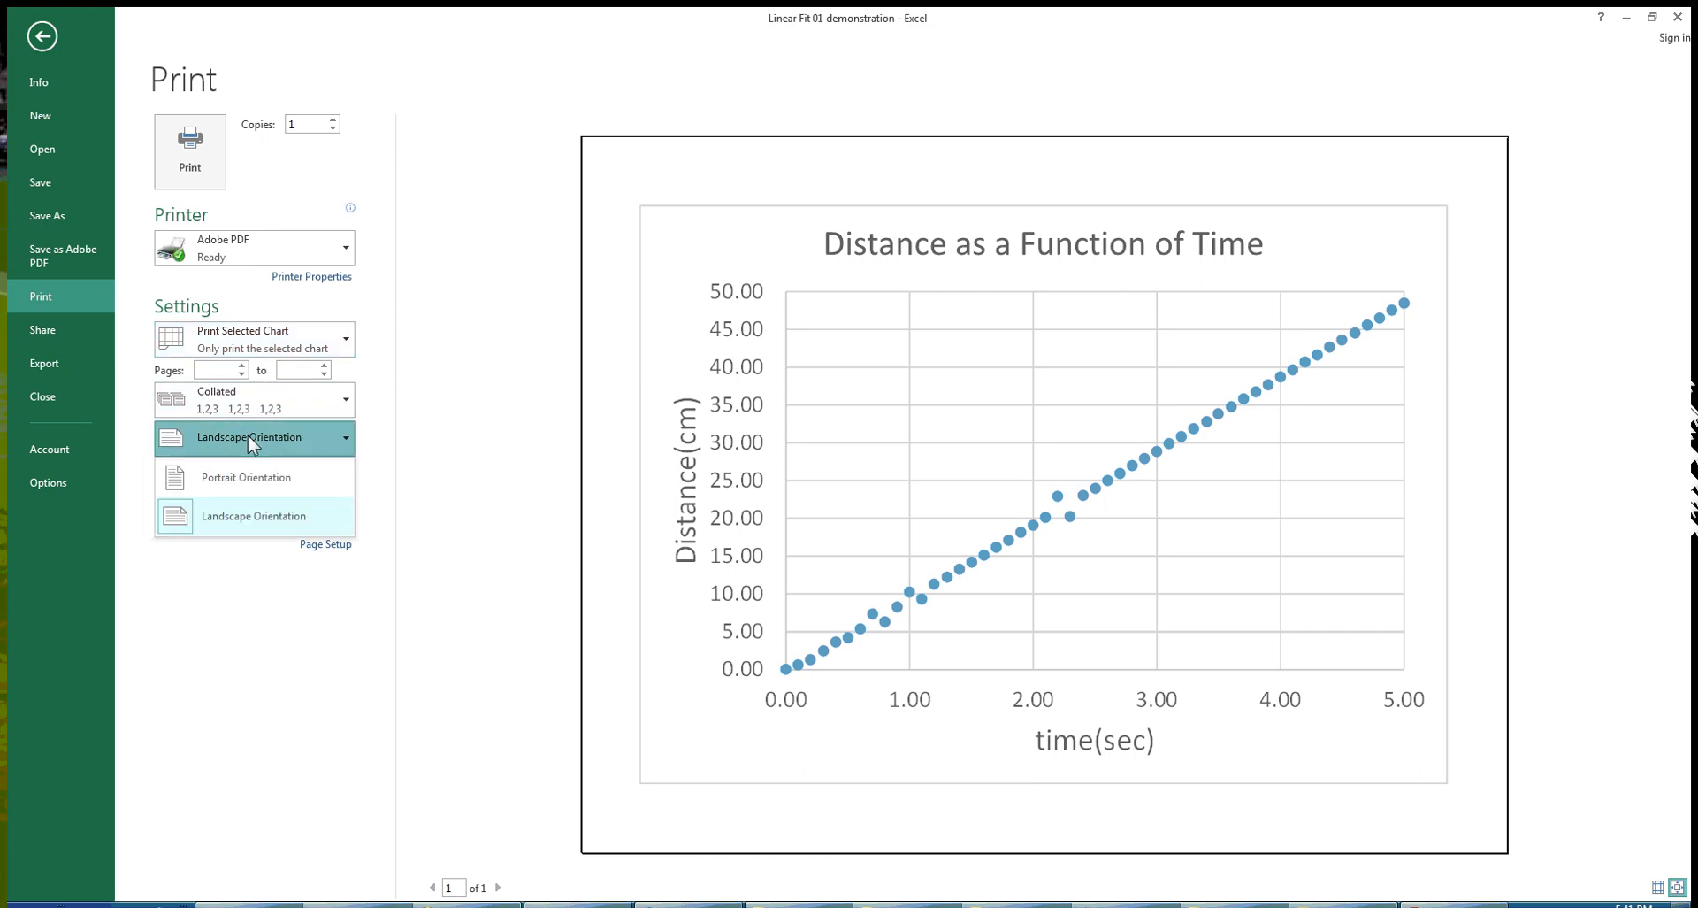
pyautogui.click(242, 476)
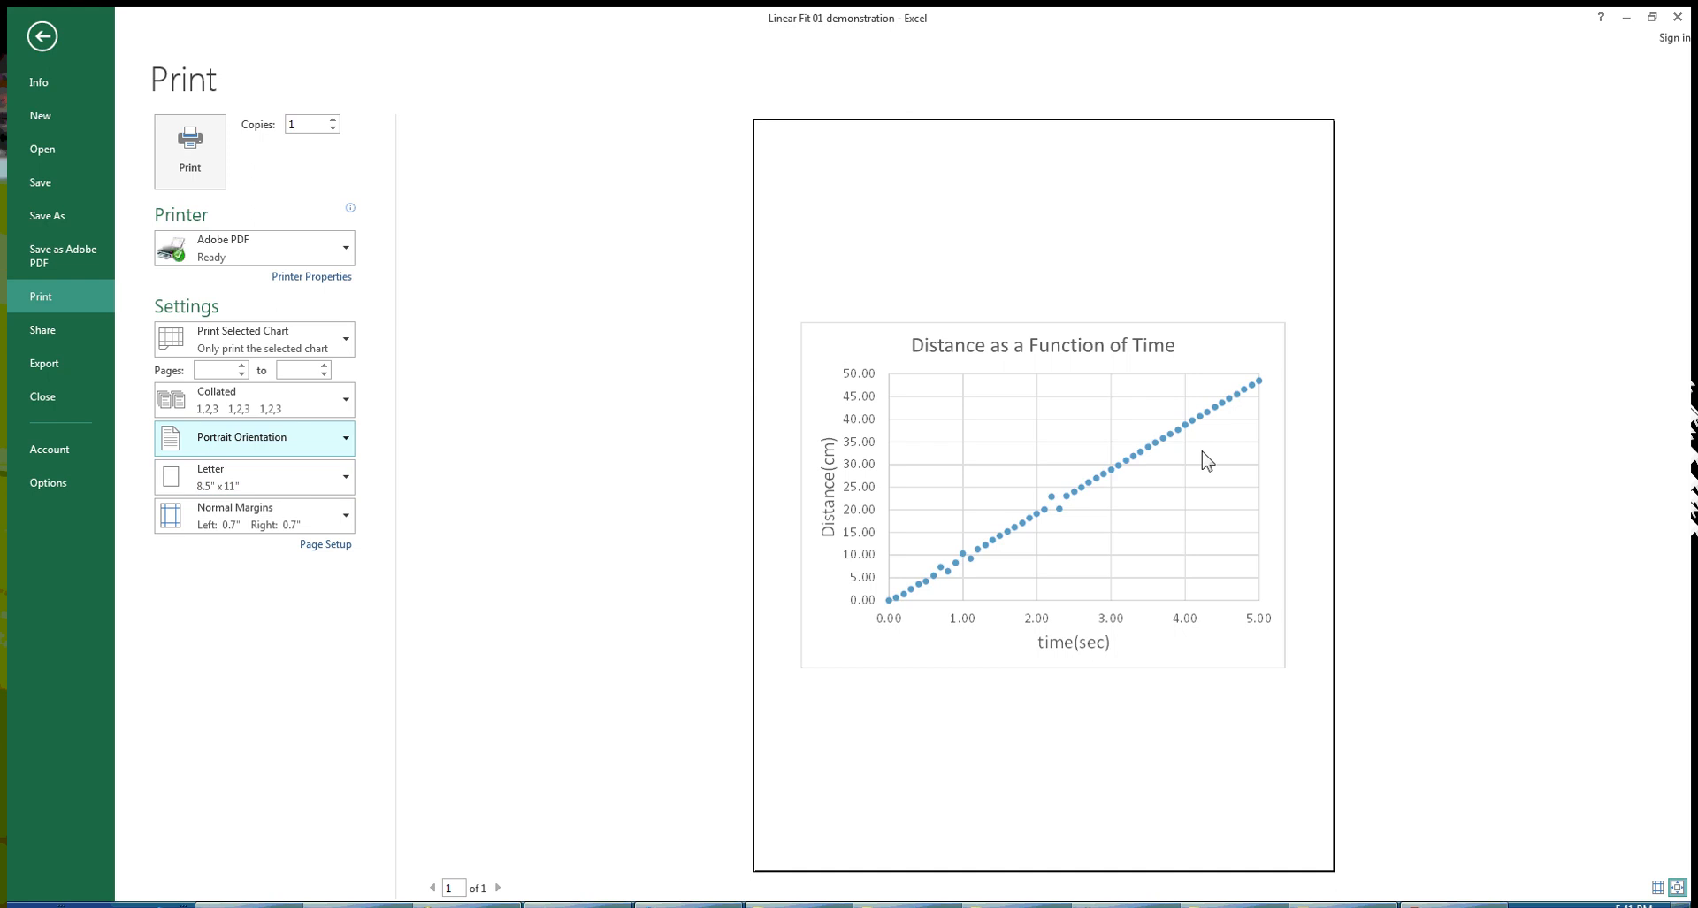
# Keep the Letter paper size and apply the Wide margins preset to the chart printout
pyautogui.click(325, 482)
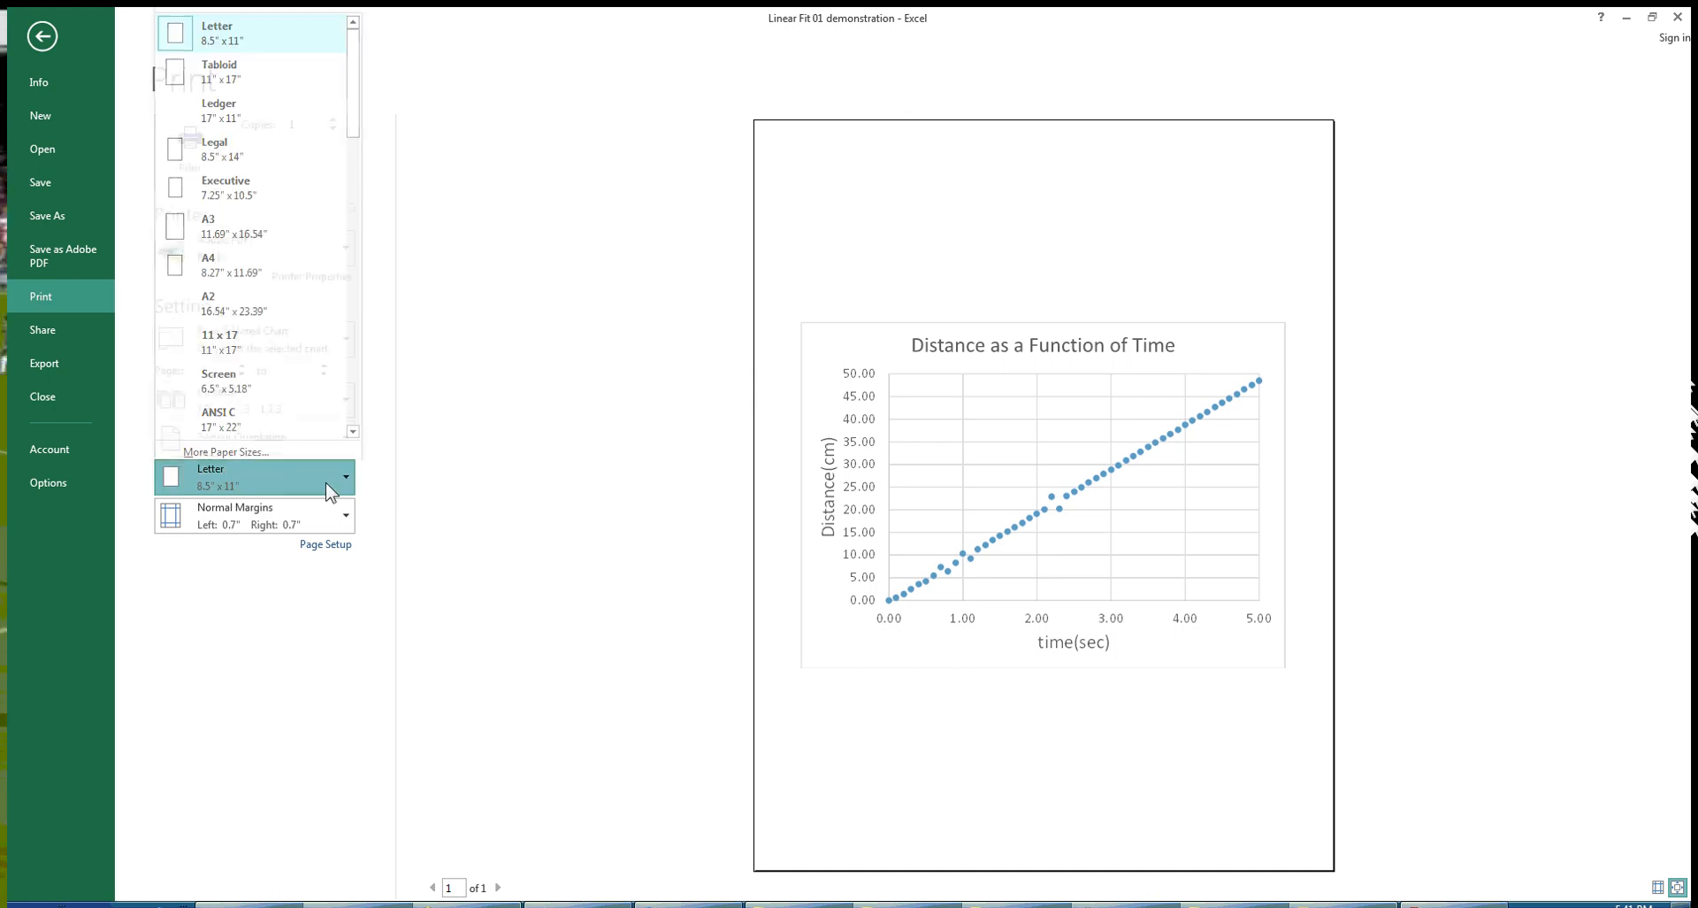
pyautogui.click(325, 482)
pyautogui.click(304, 522)
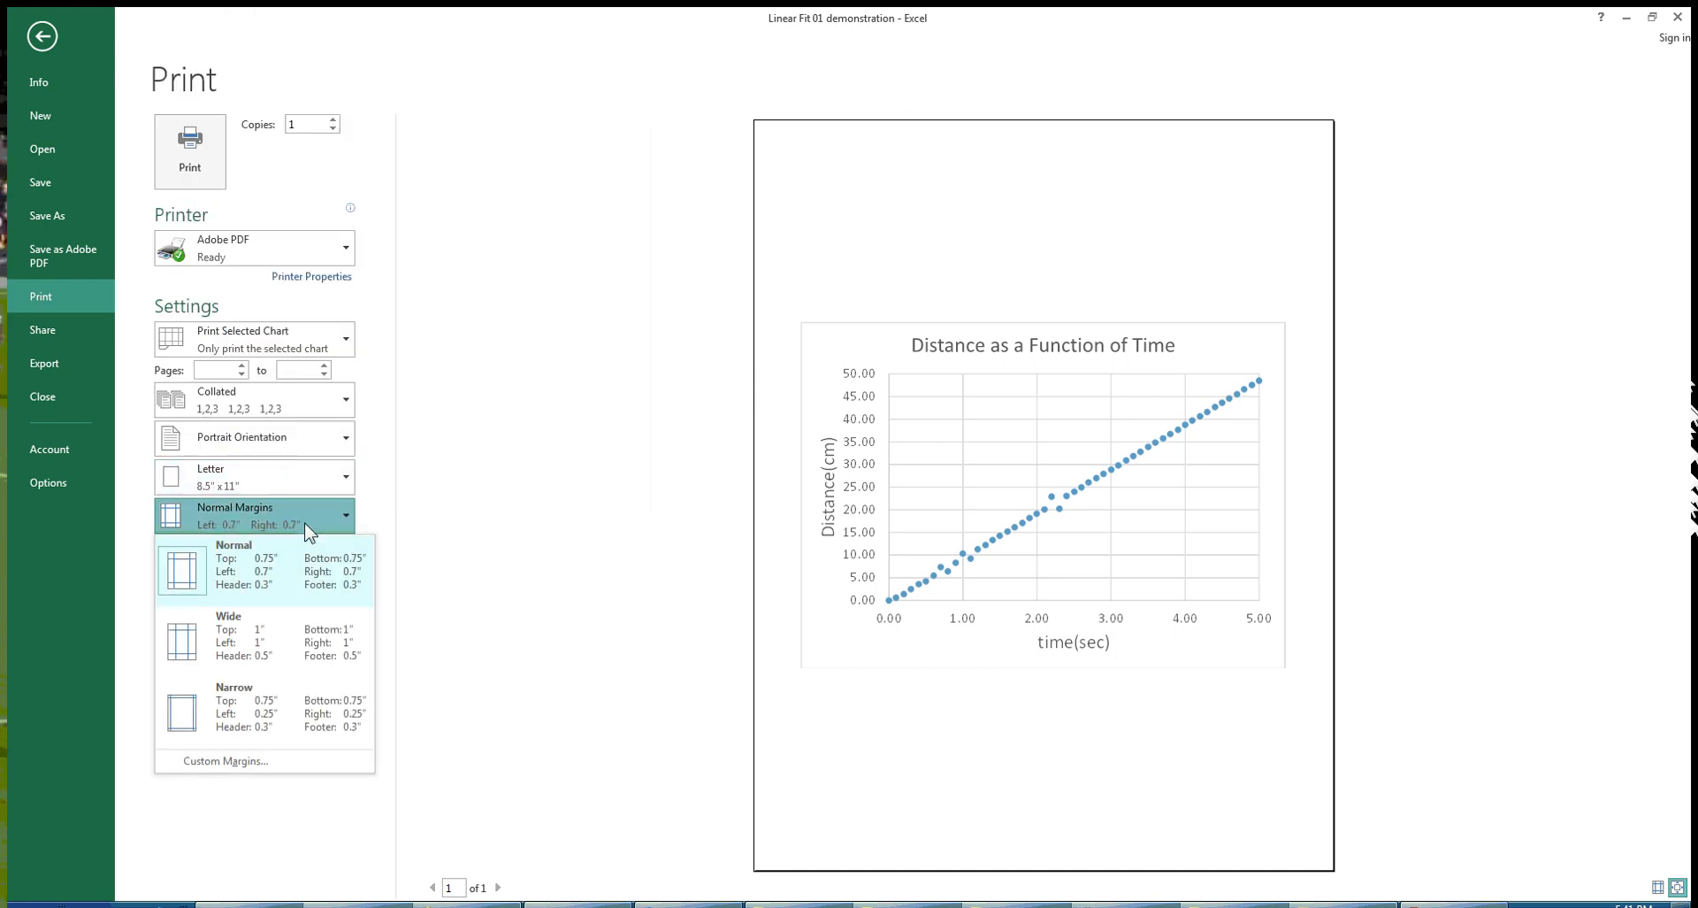
pyautogui.click(265, 619)
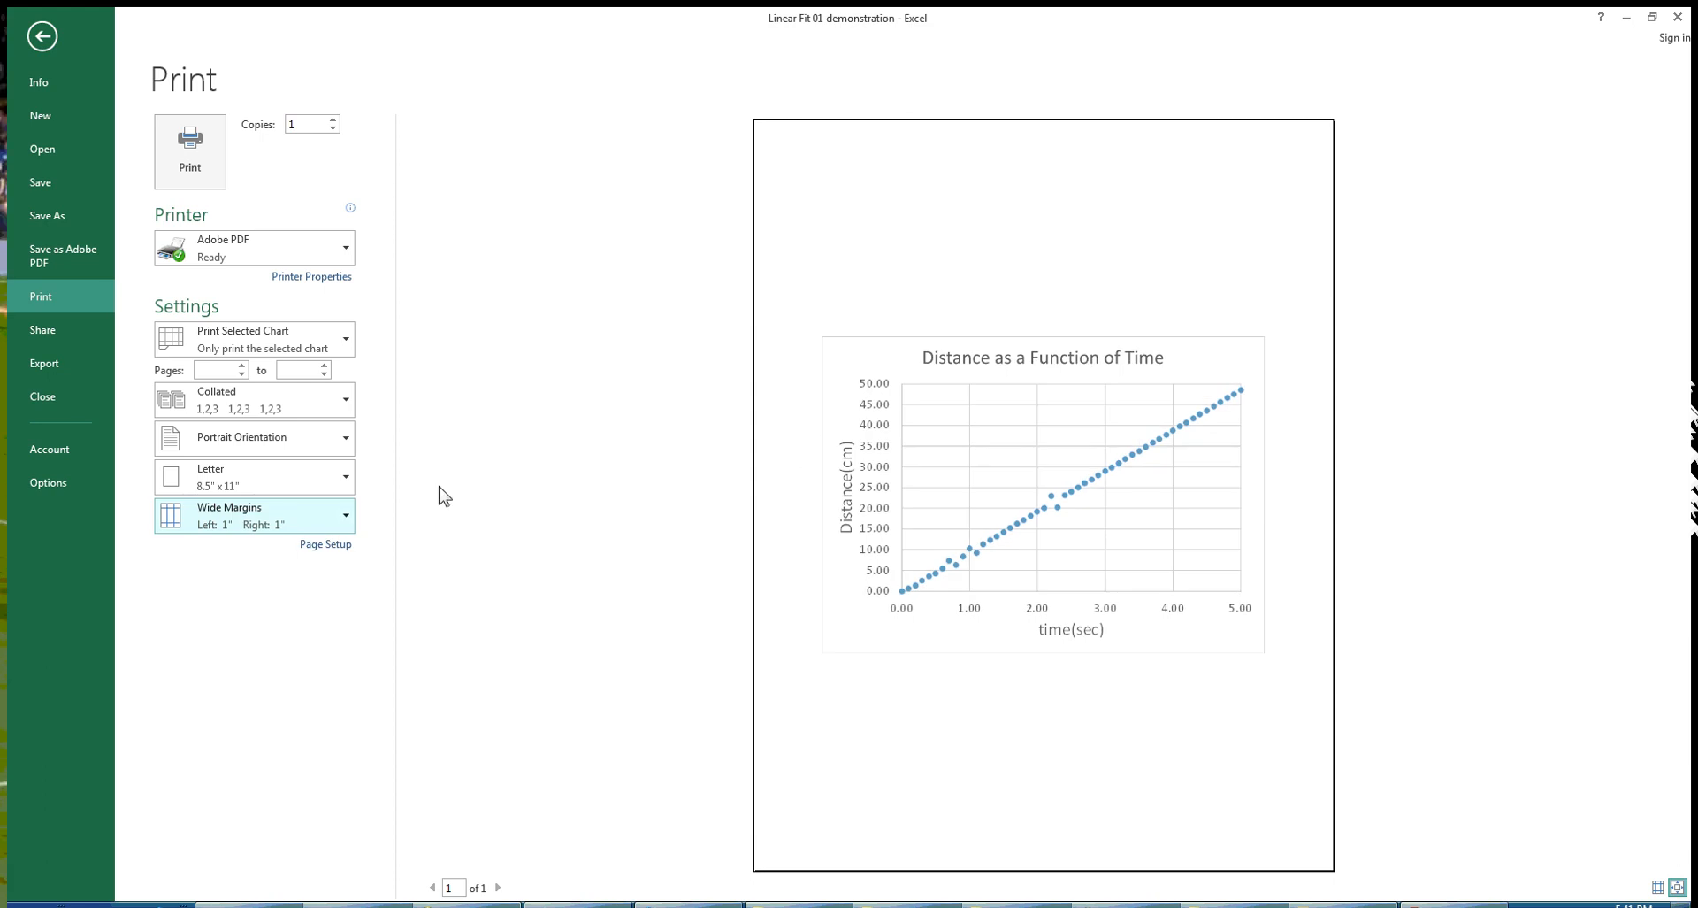
# Set custom page margins of 2 inches on both the left and right sides of the chart printout
pyautogui.click(299, 512)
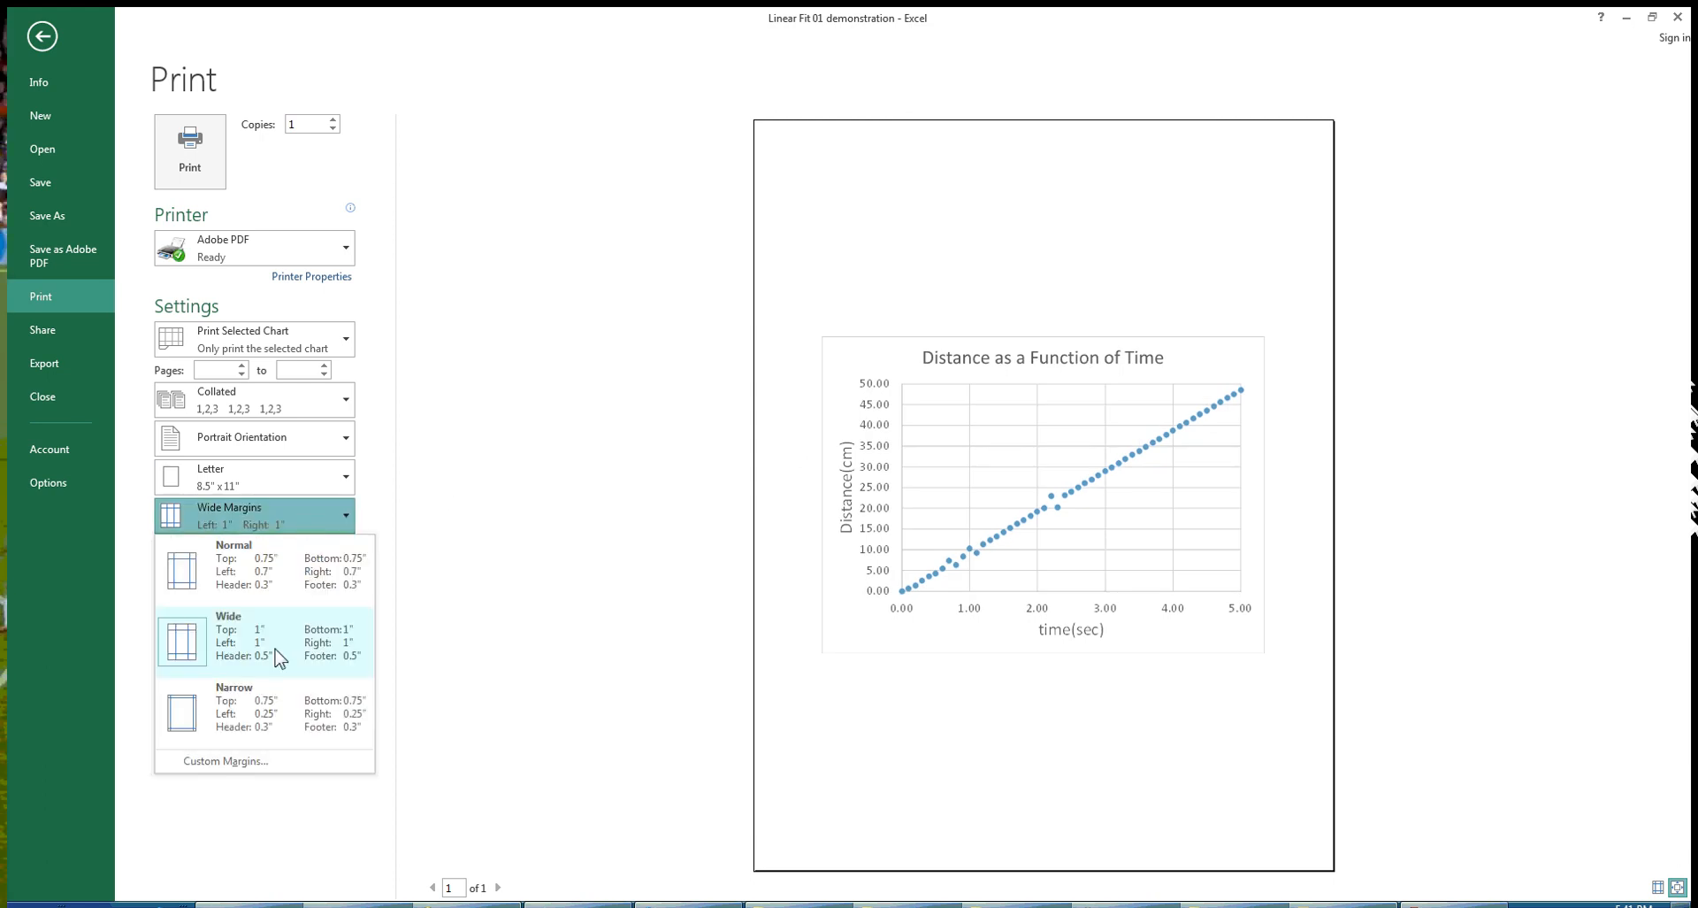
pyautogui.click(226, 761)
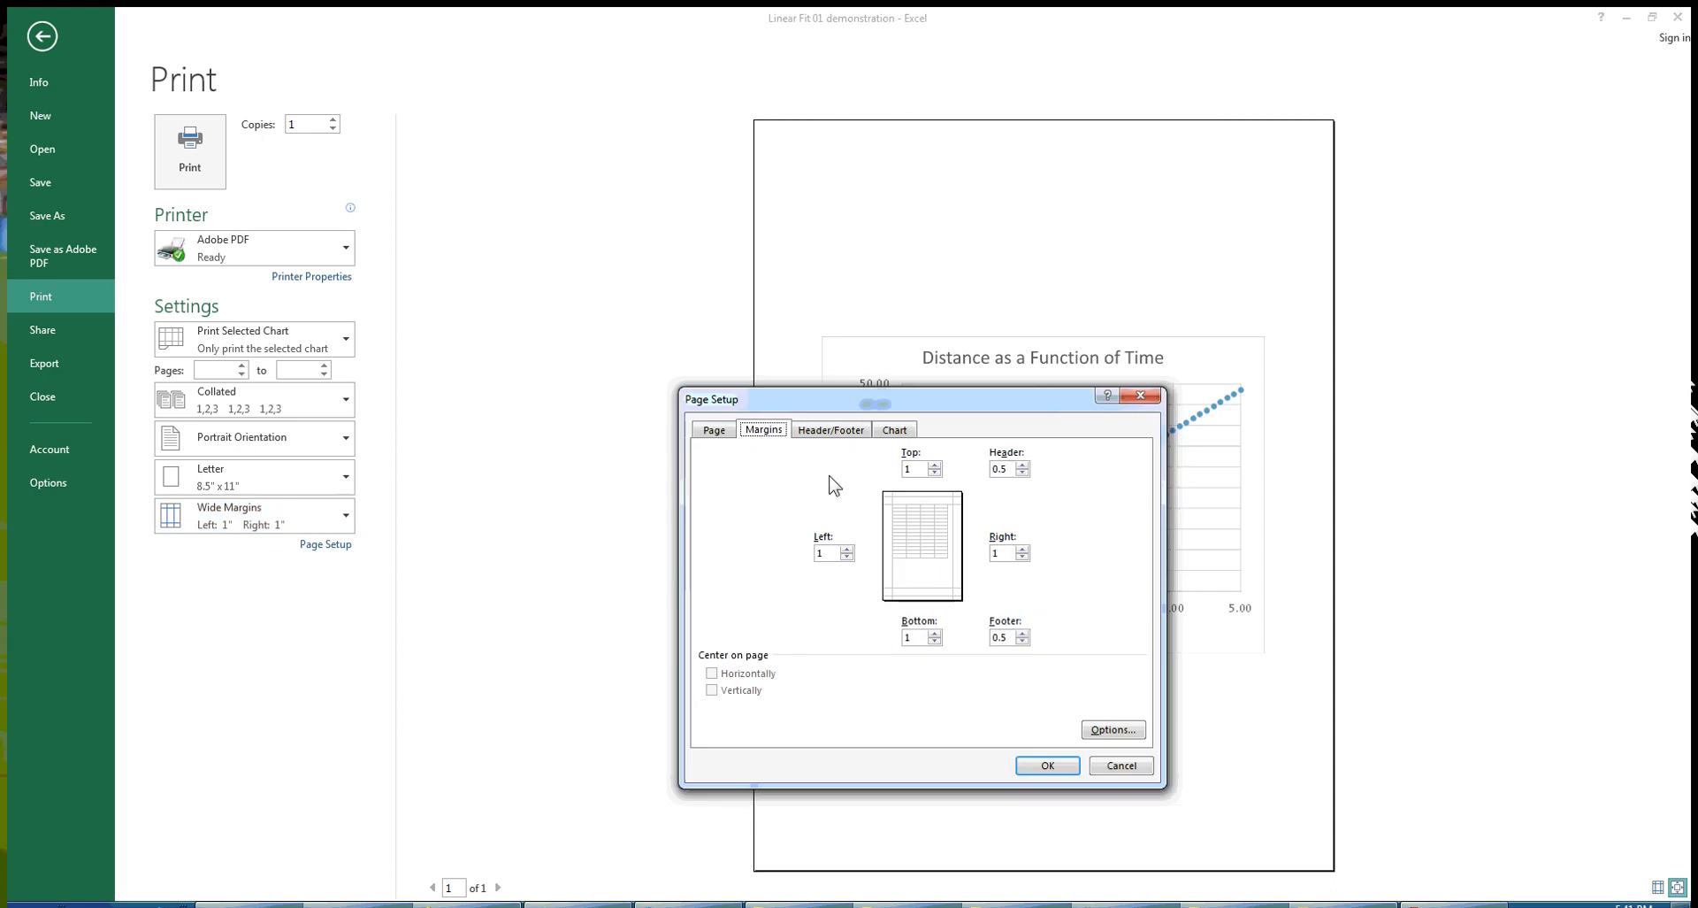
pyautogui.click(846, 549)
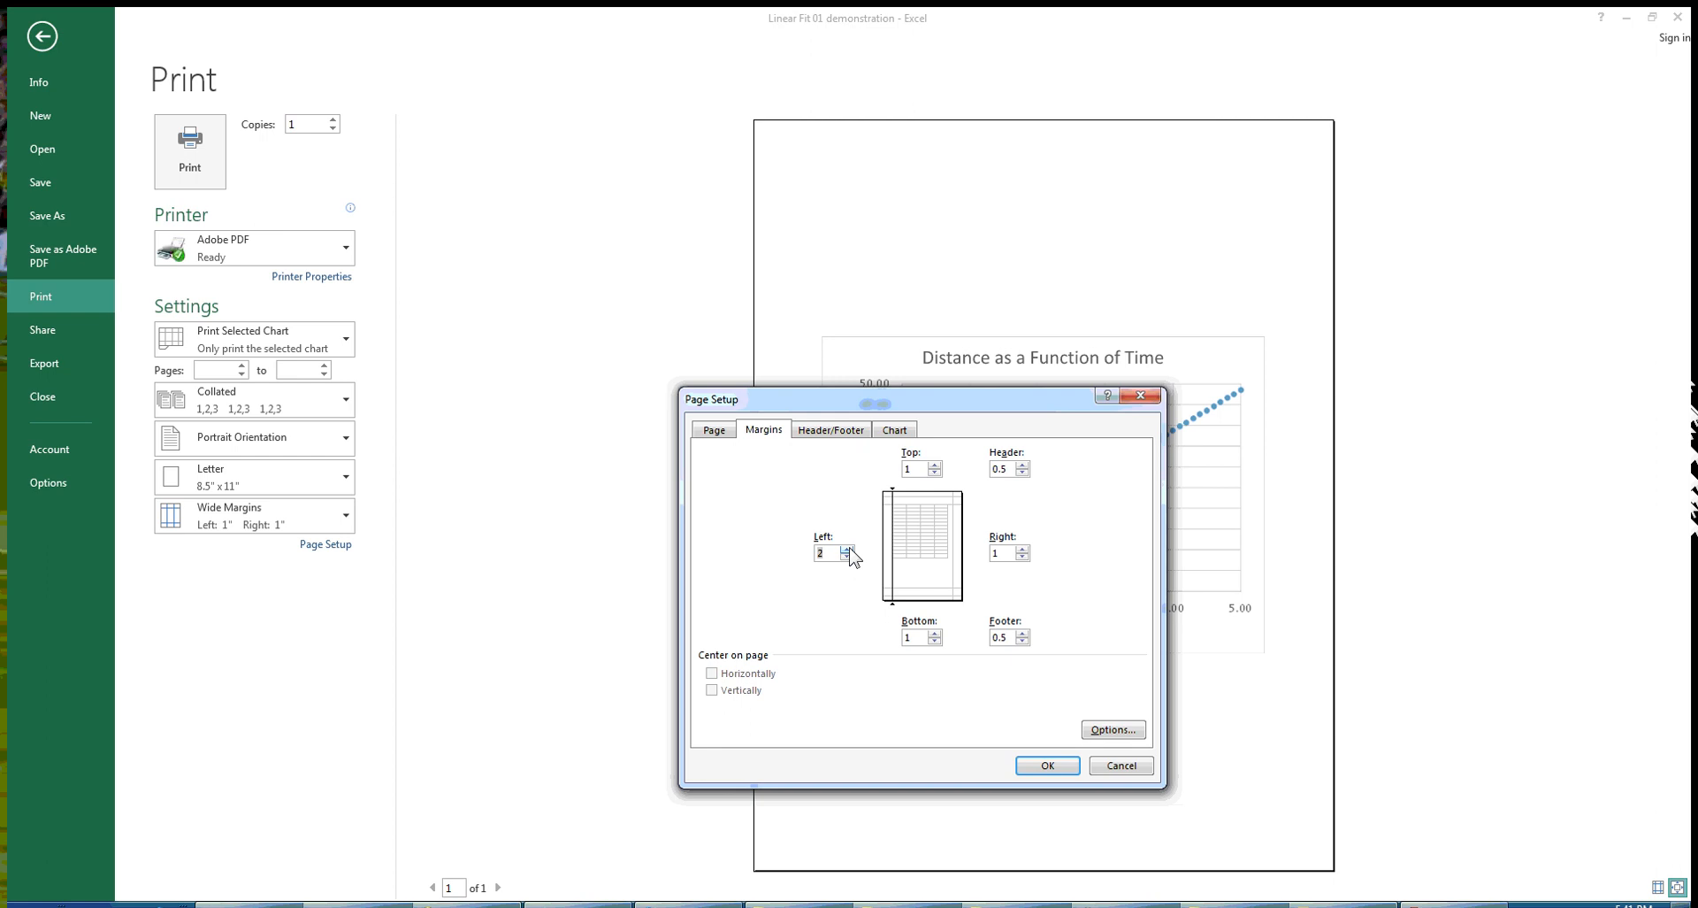
pyautogui.click(1022, 549)
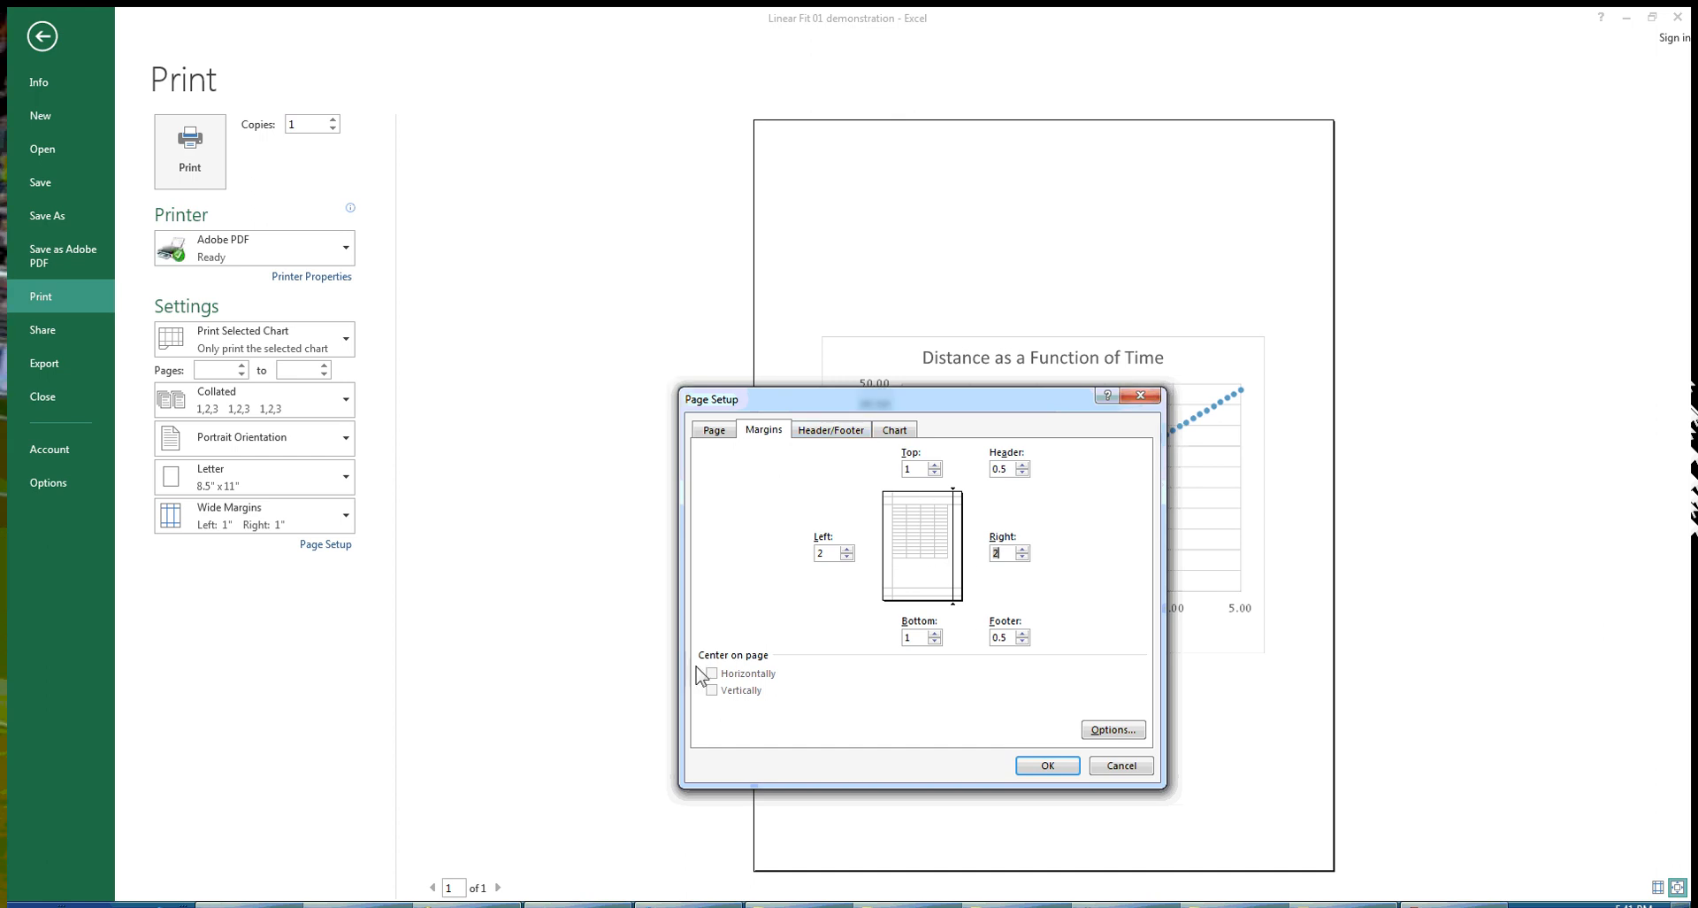
pyautogui.click(1026, 764)
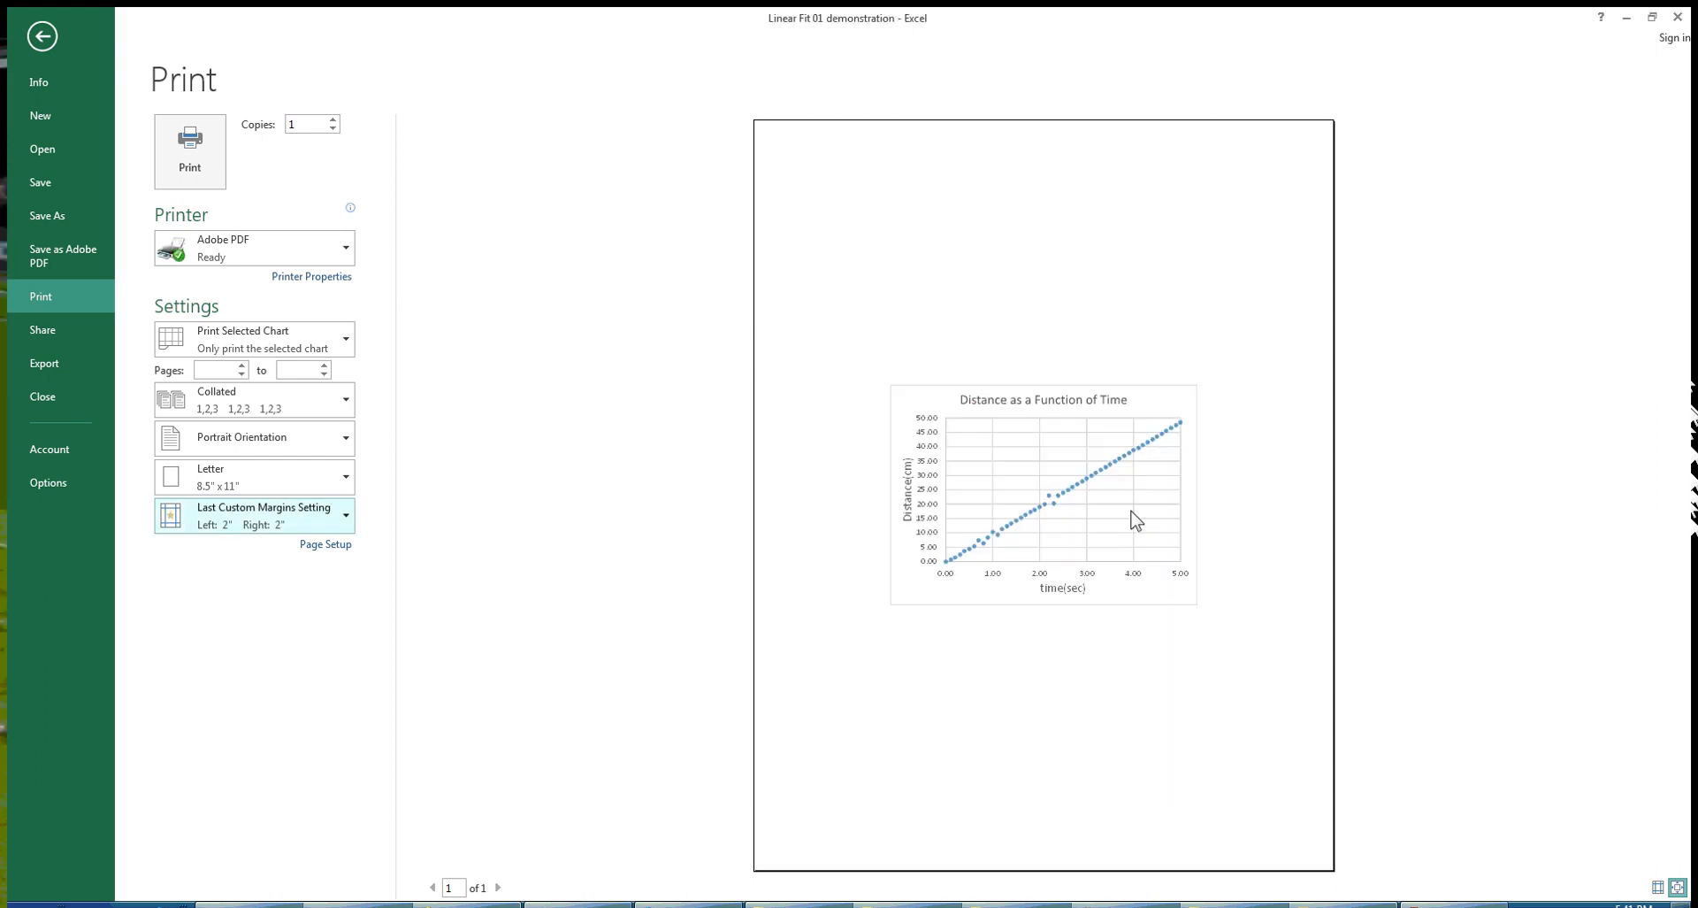
# Choose Adobe PDF as the printer and turn on Print to File for the chart
pyautogui.click(267, 263)
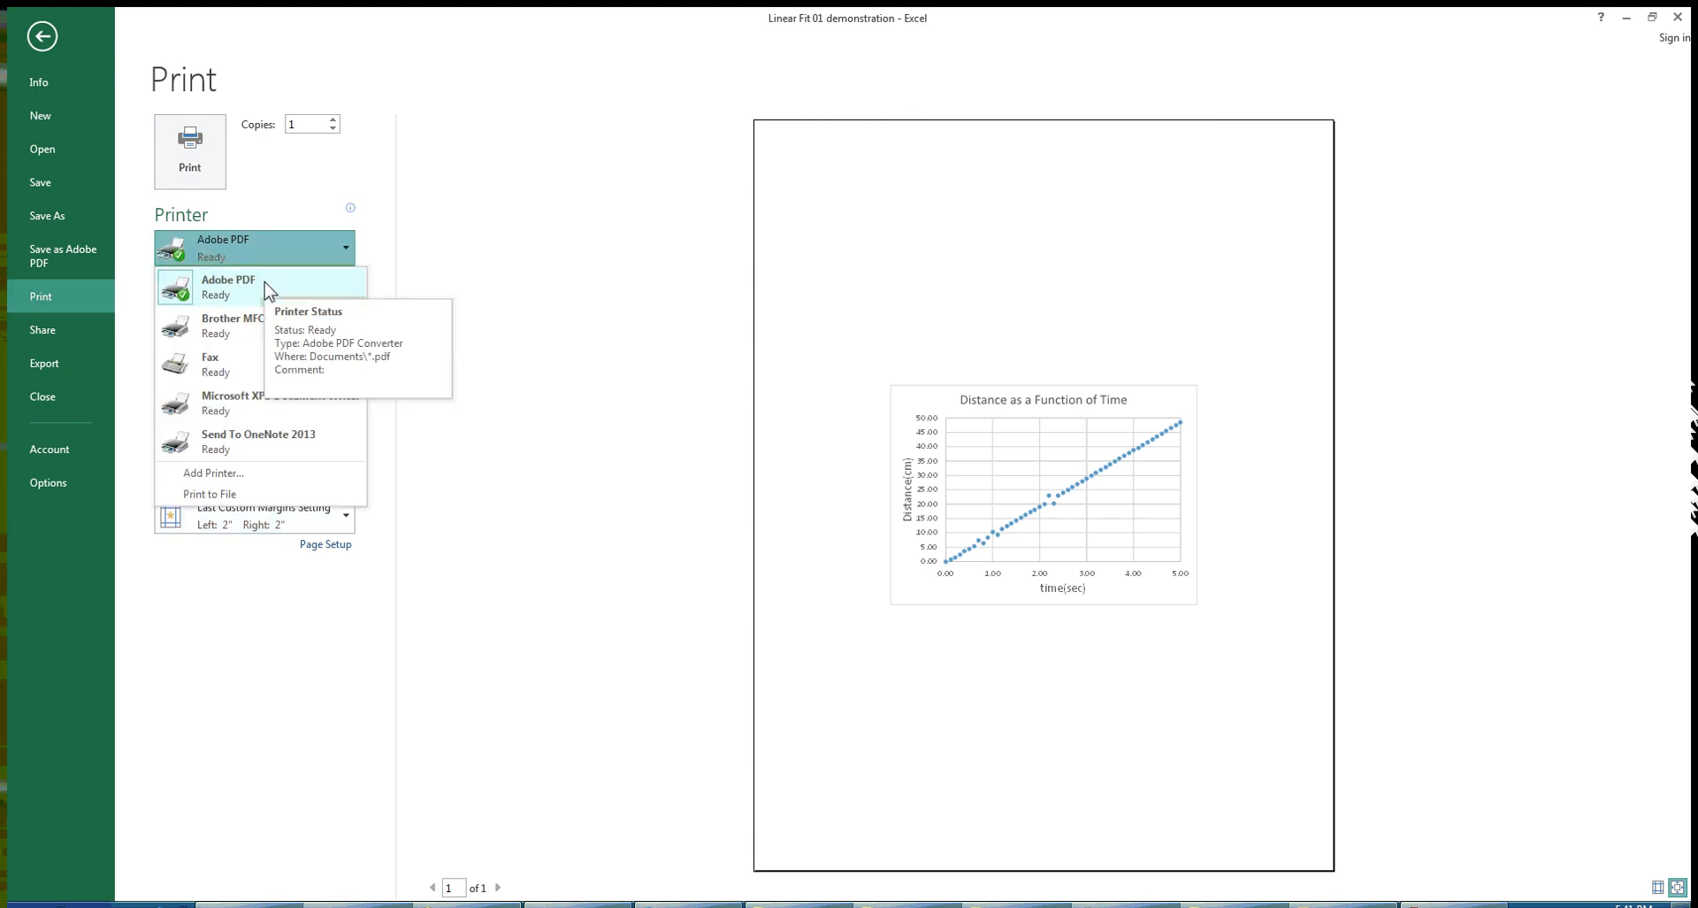
pyautogui.click(265, 284)
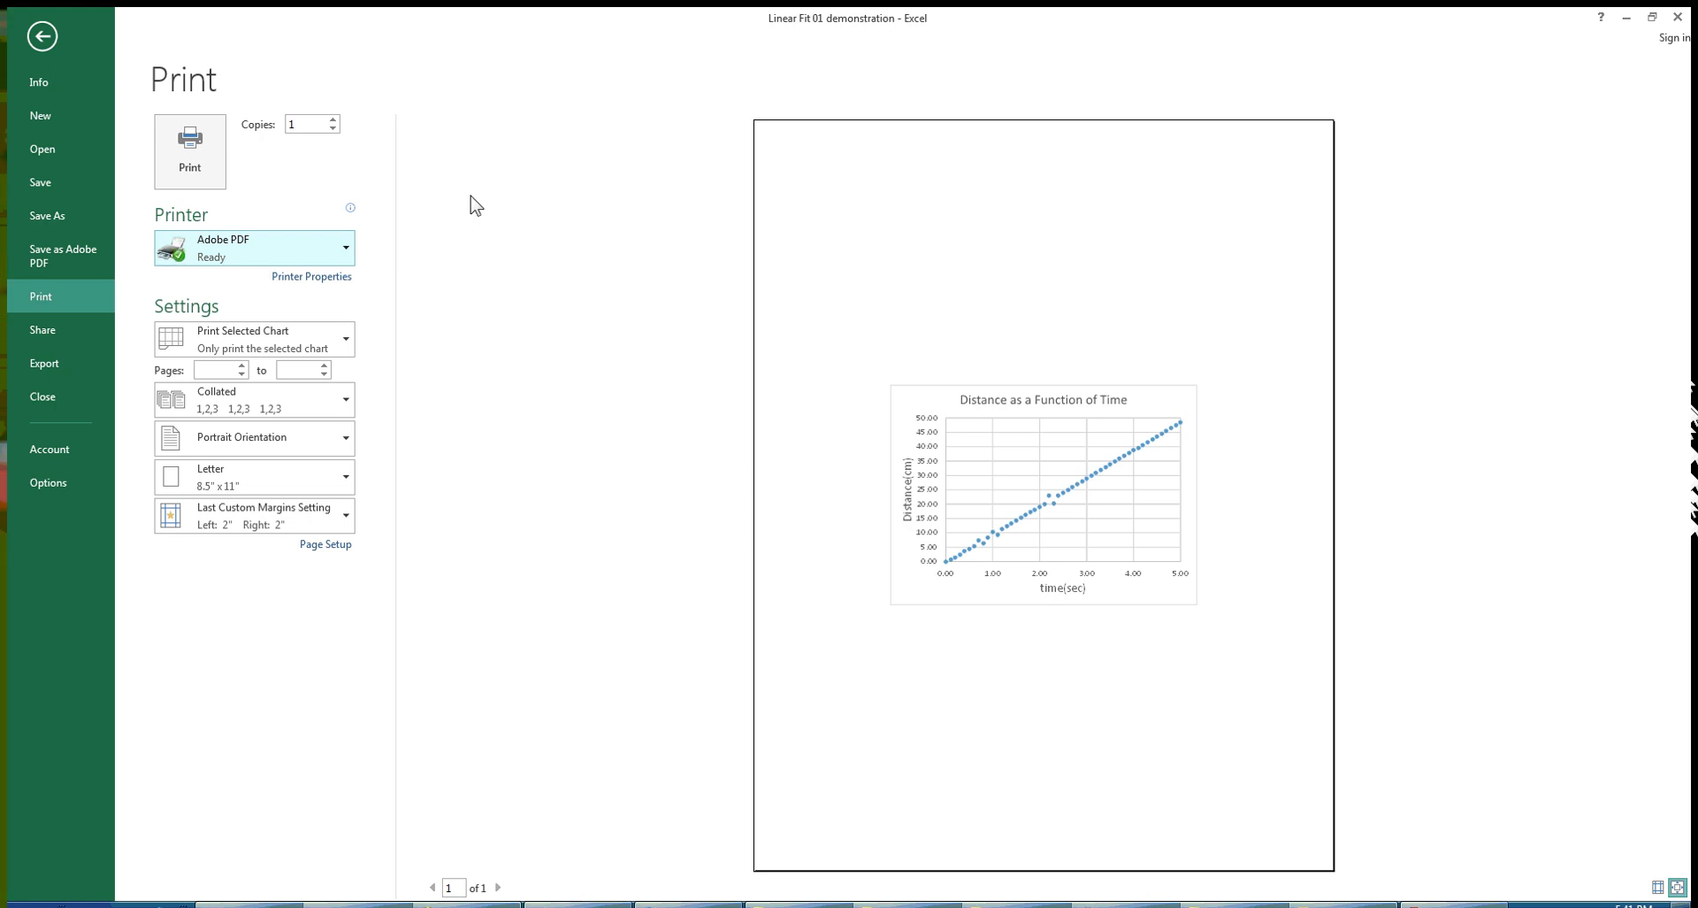
pyautogui.click(277, 244)
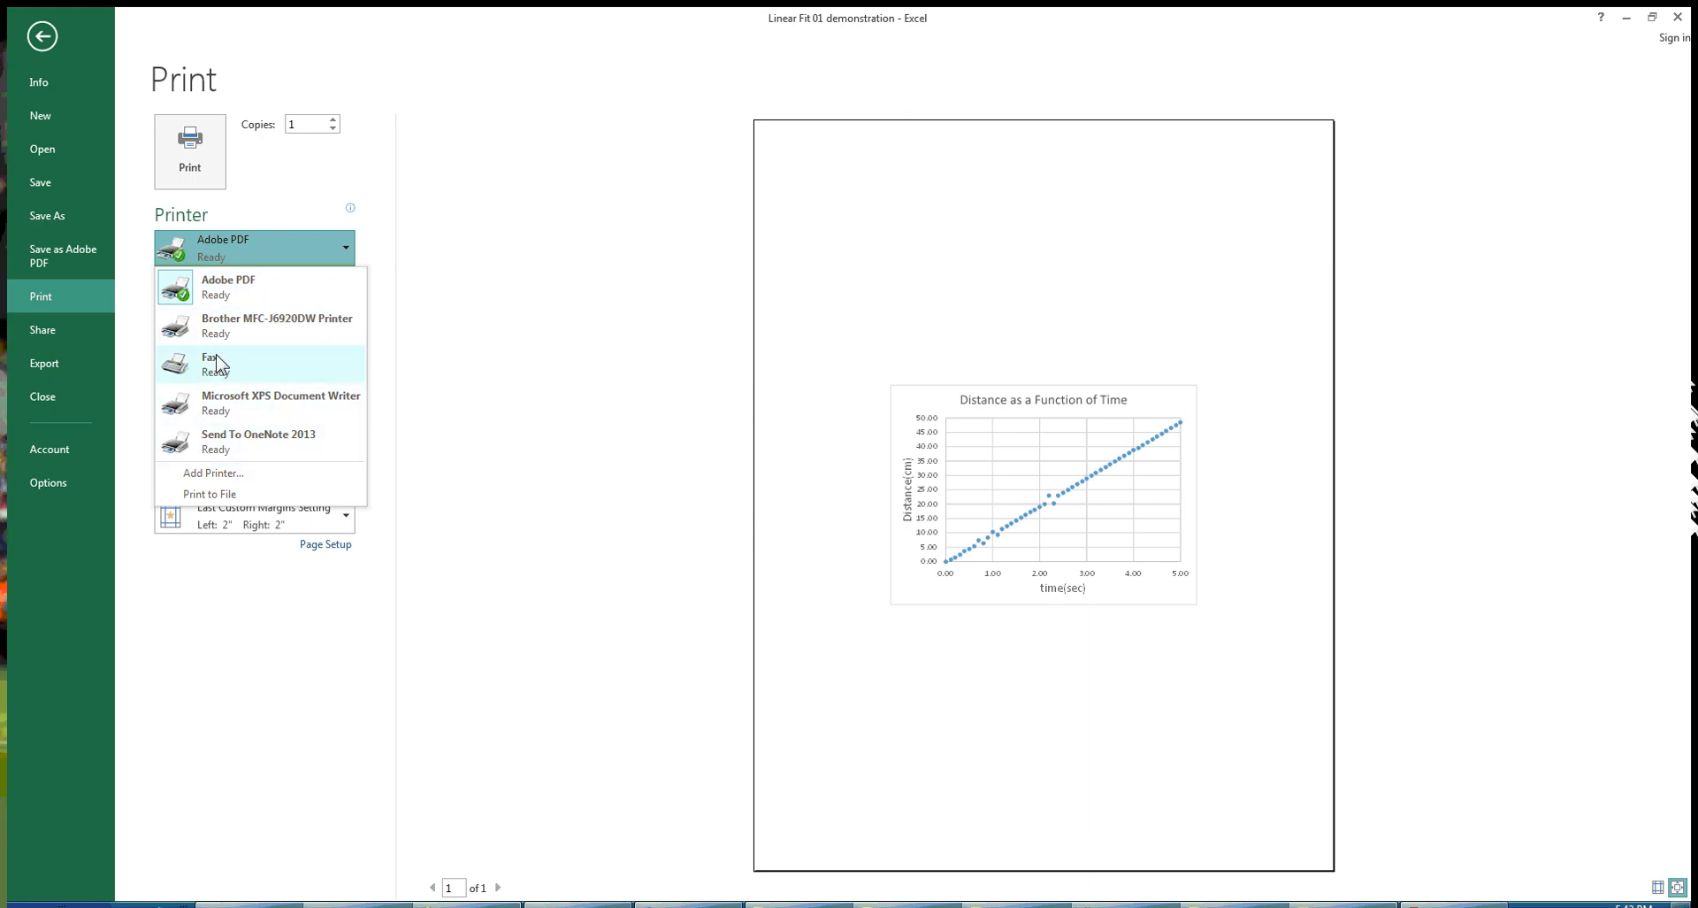
pyautogui.click(213, 498)
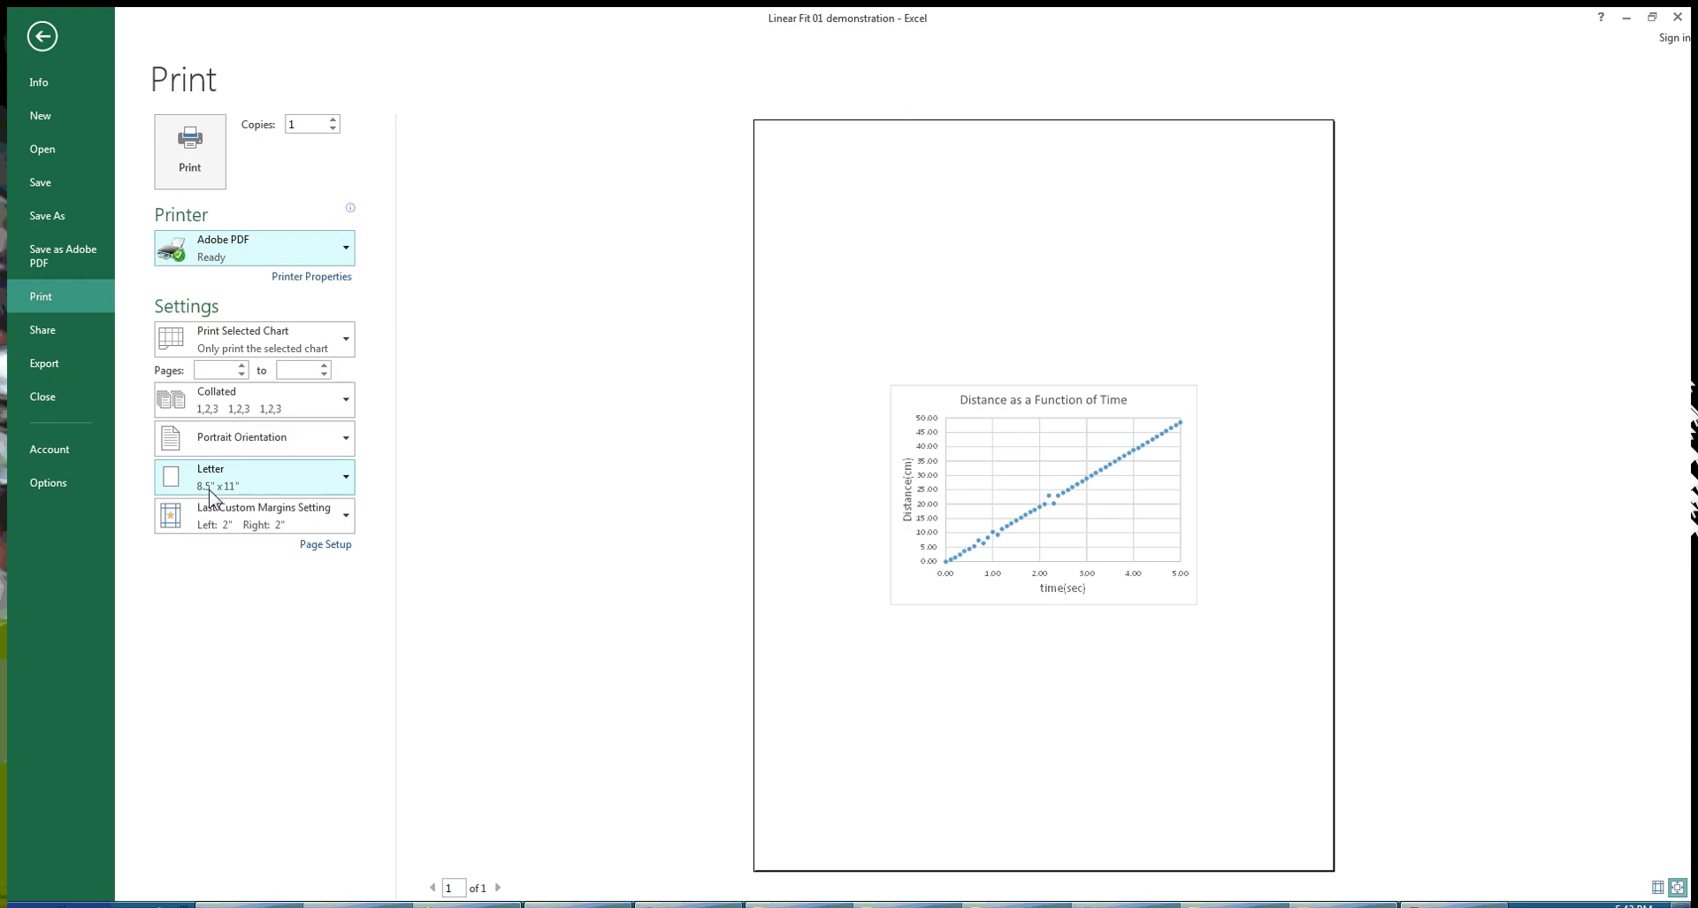
pyautogui.click(316, 260)
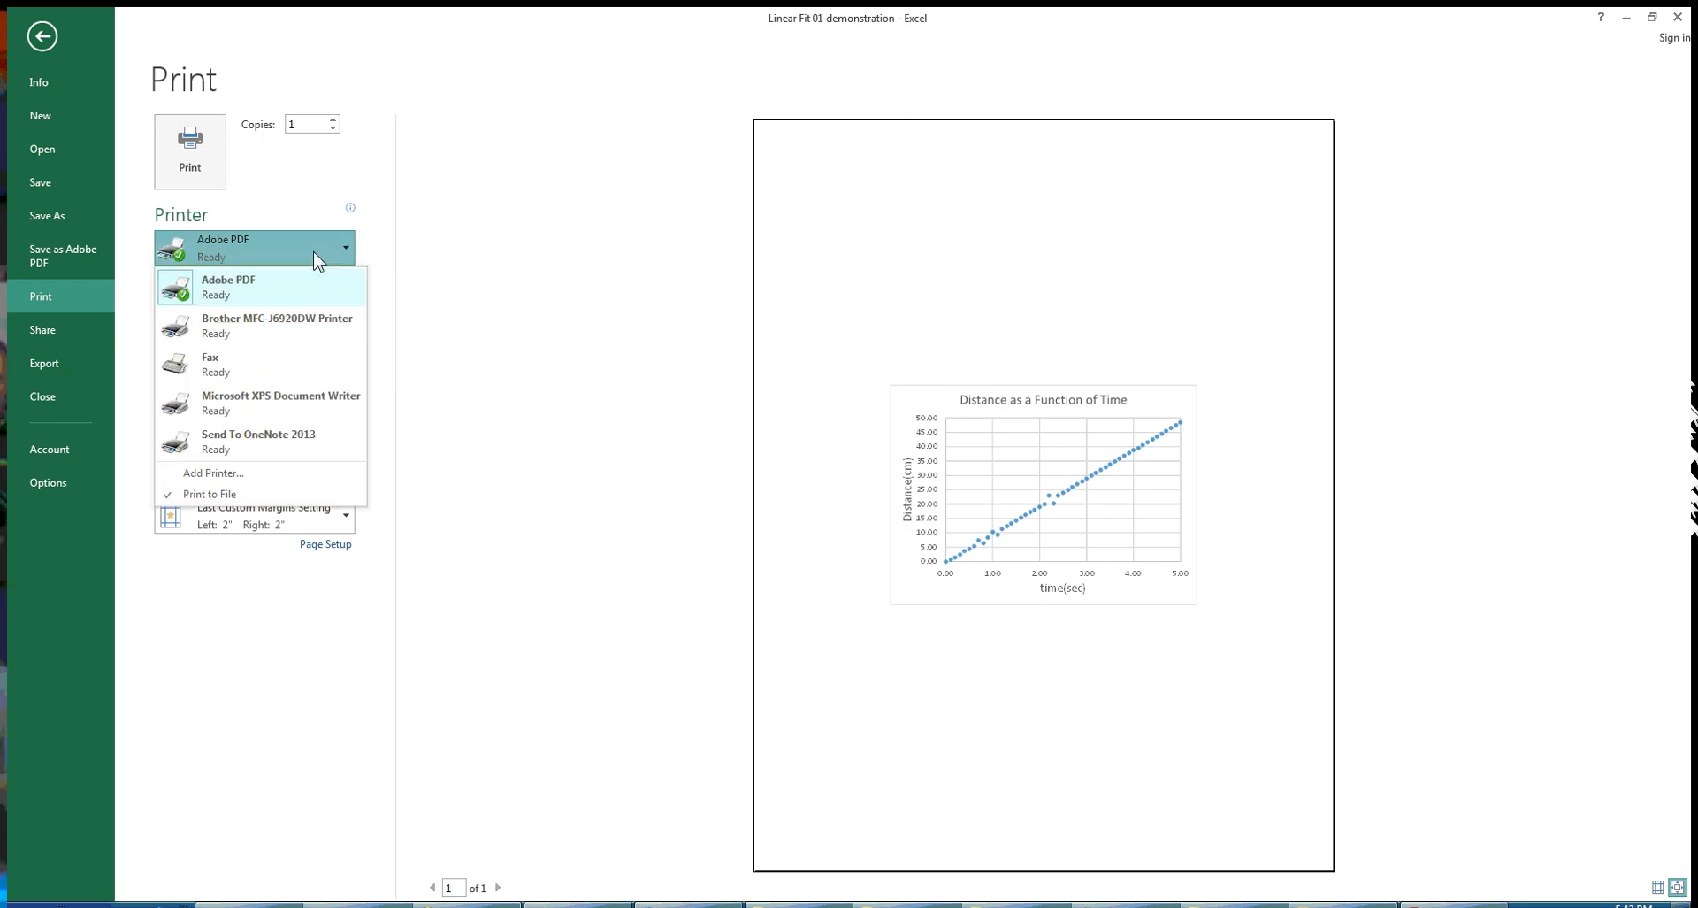
pyautogui.click(281, 291)
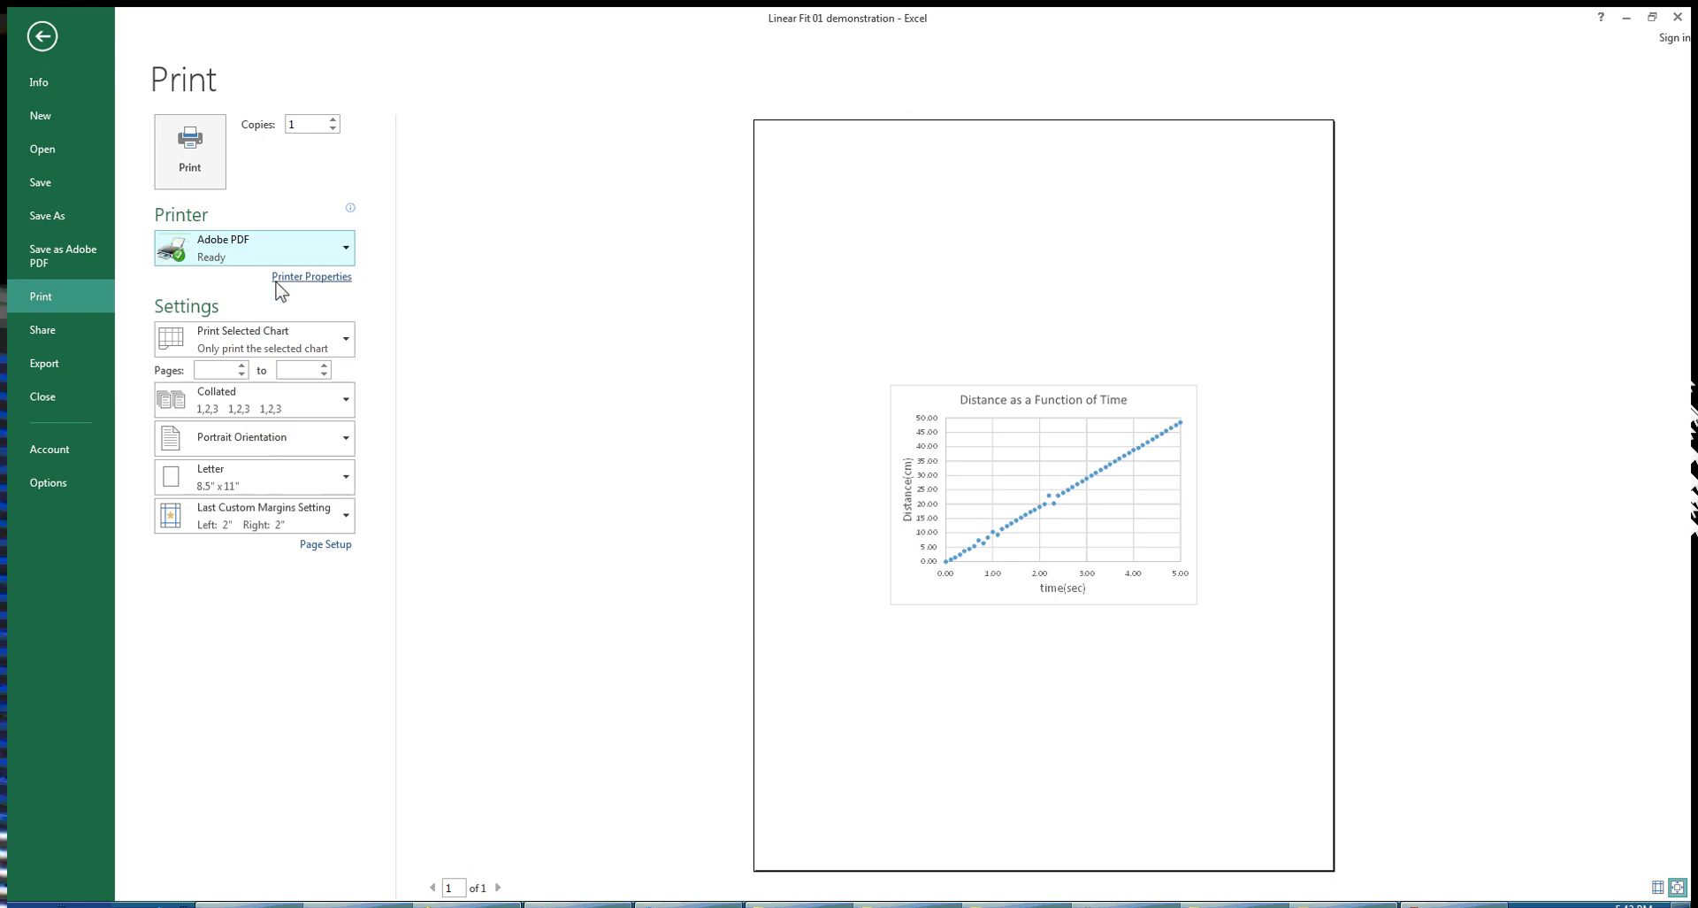
# Start printing the chart to a file, but cancel without giving an output file name
pyautogui.click(207, 157)
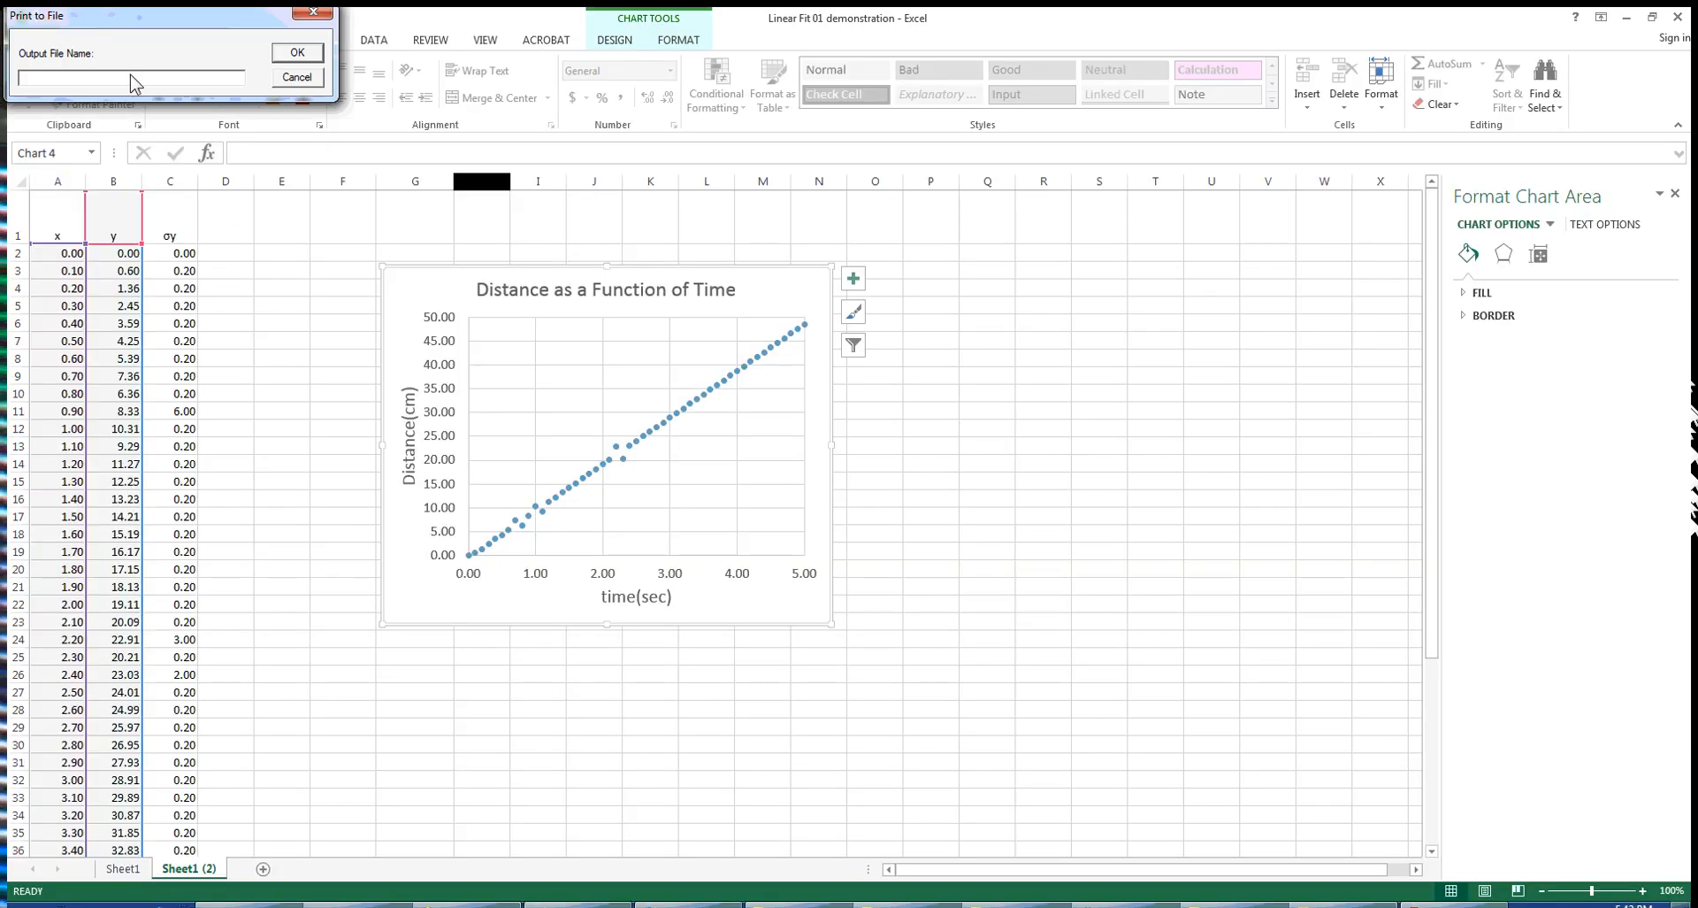
pyautogui.click(292, 85)
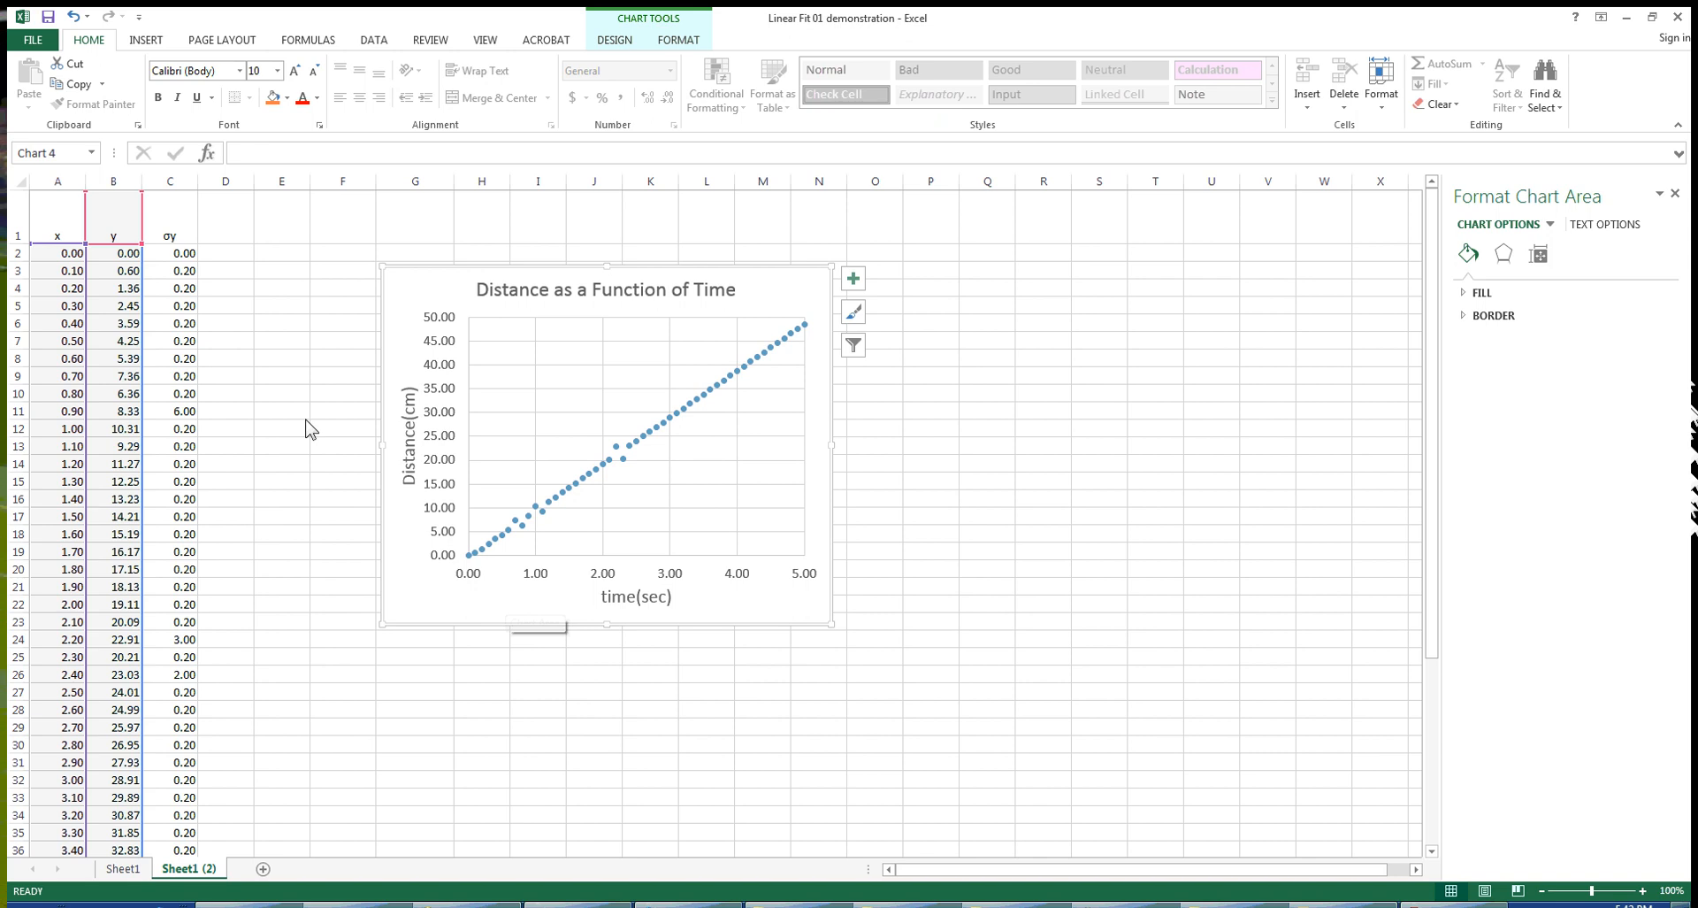
# Examine the marker options of the chart's data series
pyautogui.click(707, 400)
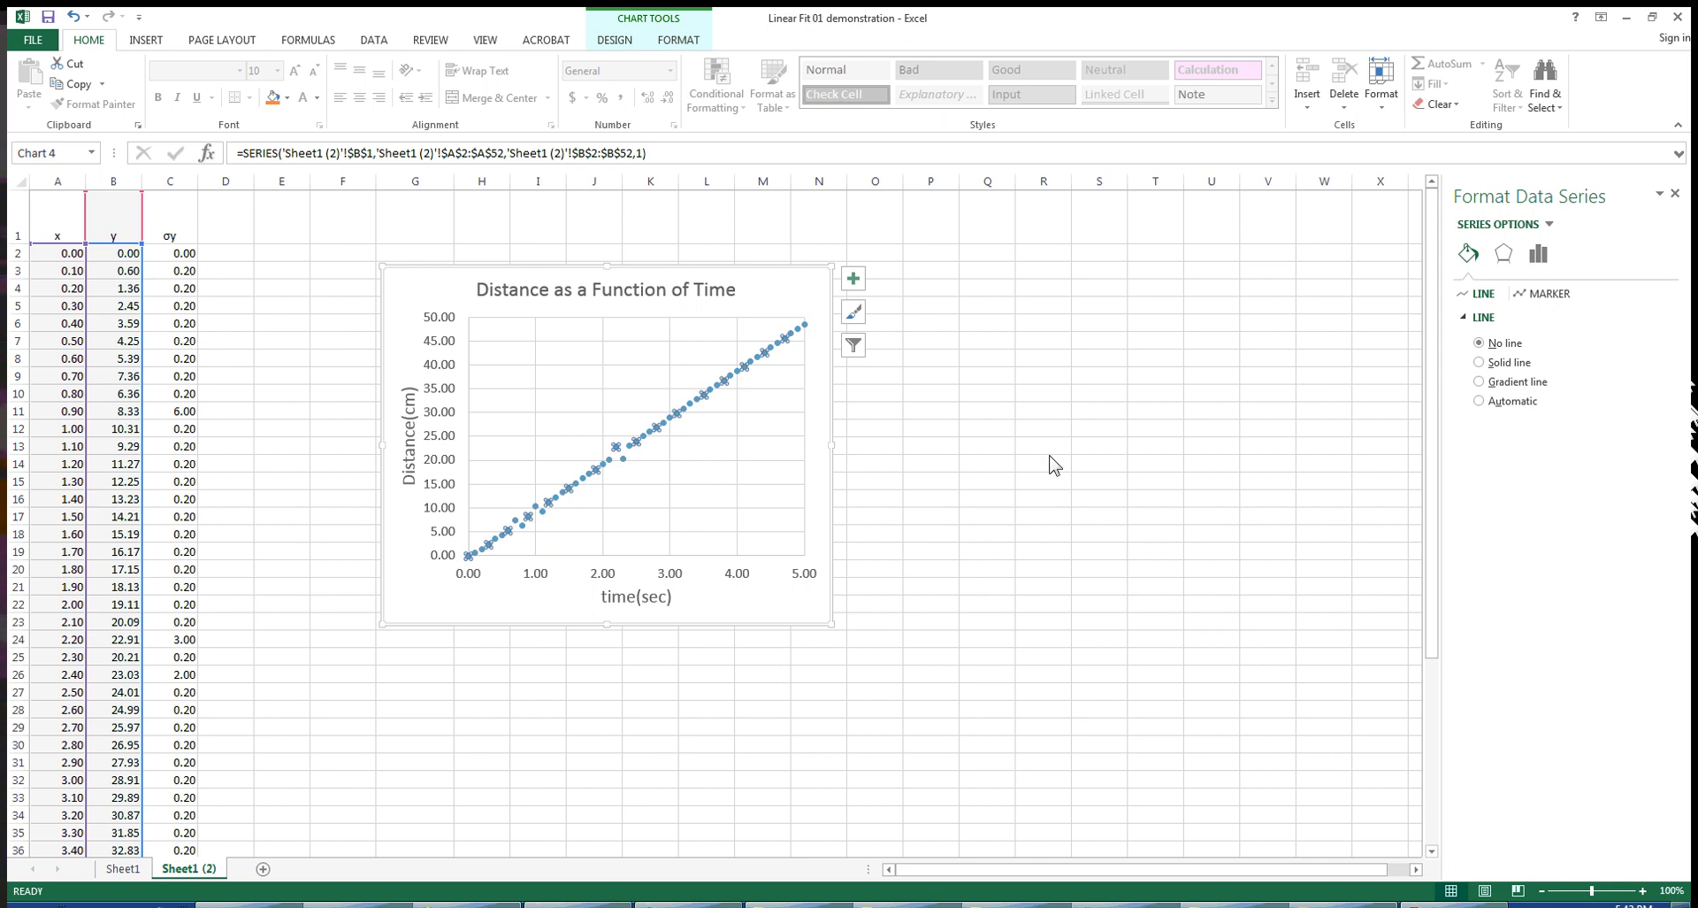
pyautogui.click(1103, 425)
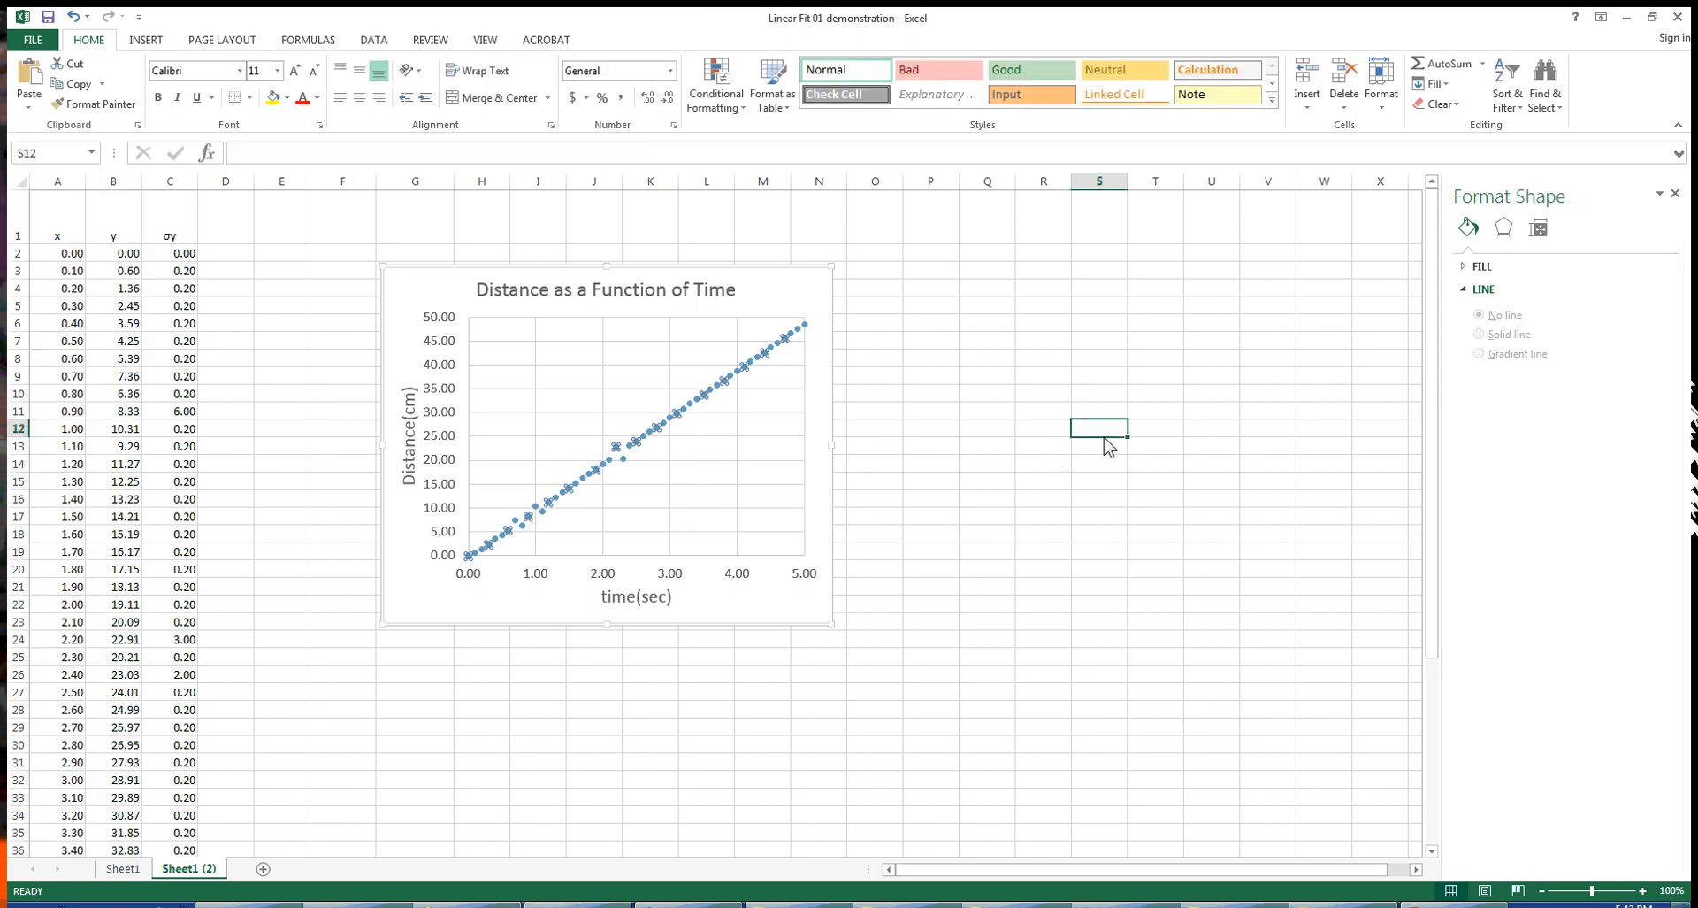
pyautogui.click(1051, 382)
pyautogui.click(784, 289)
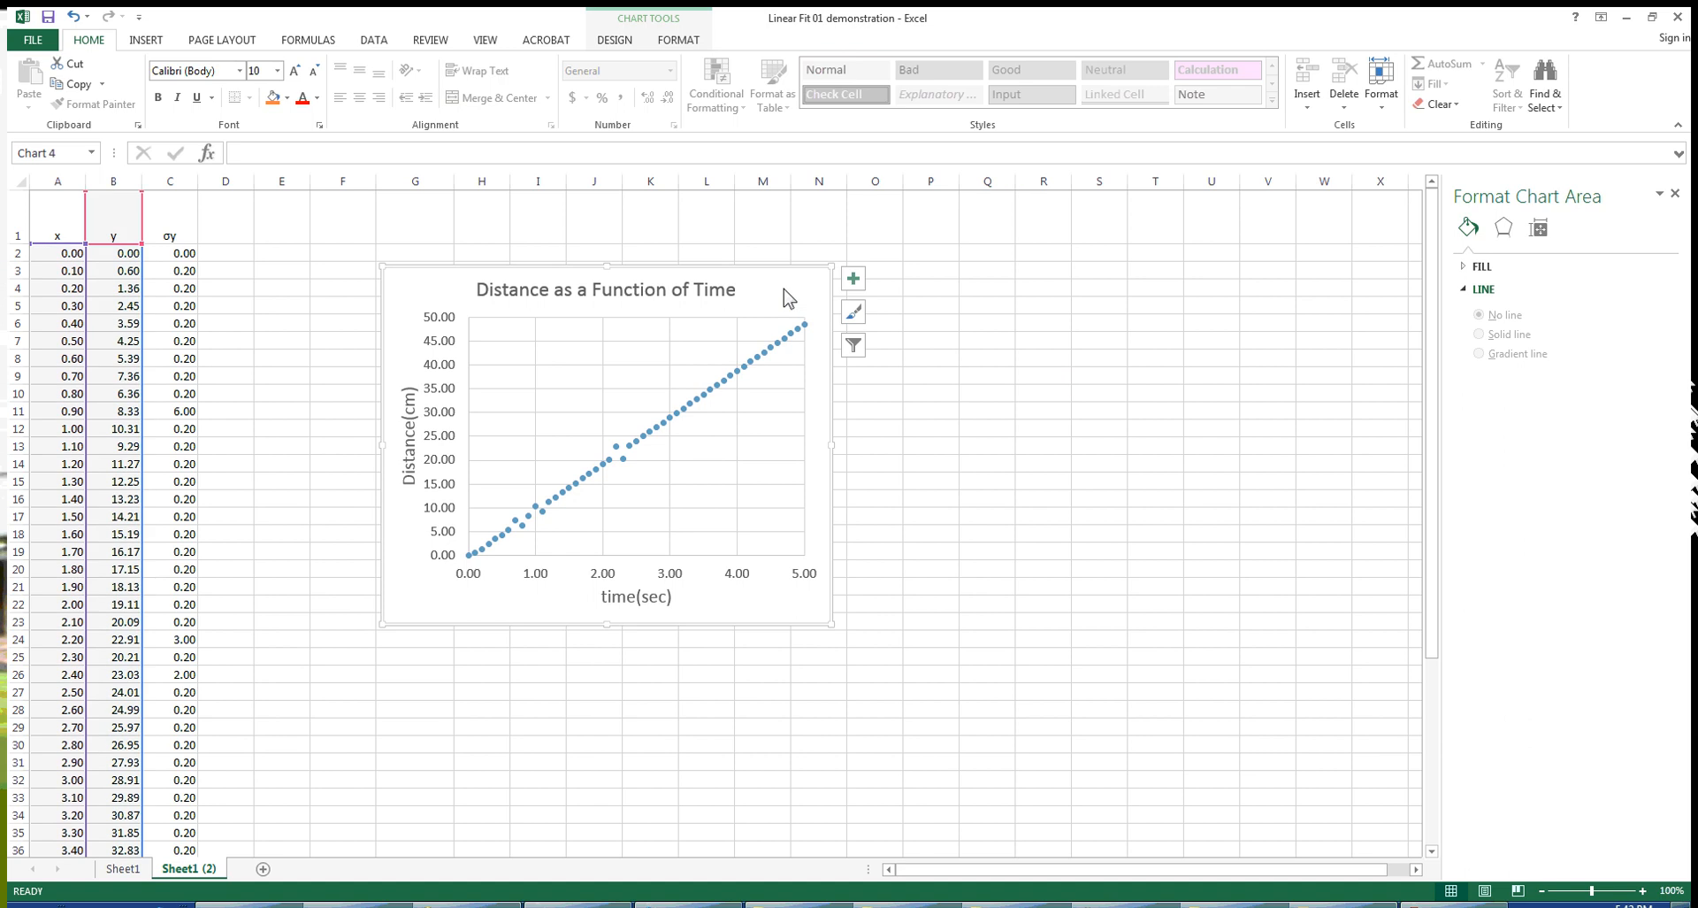
pyautogui.click(766, 353)
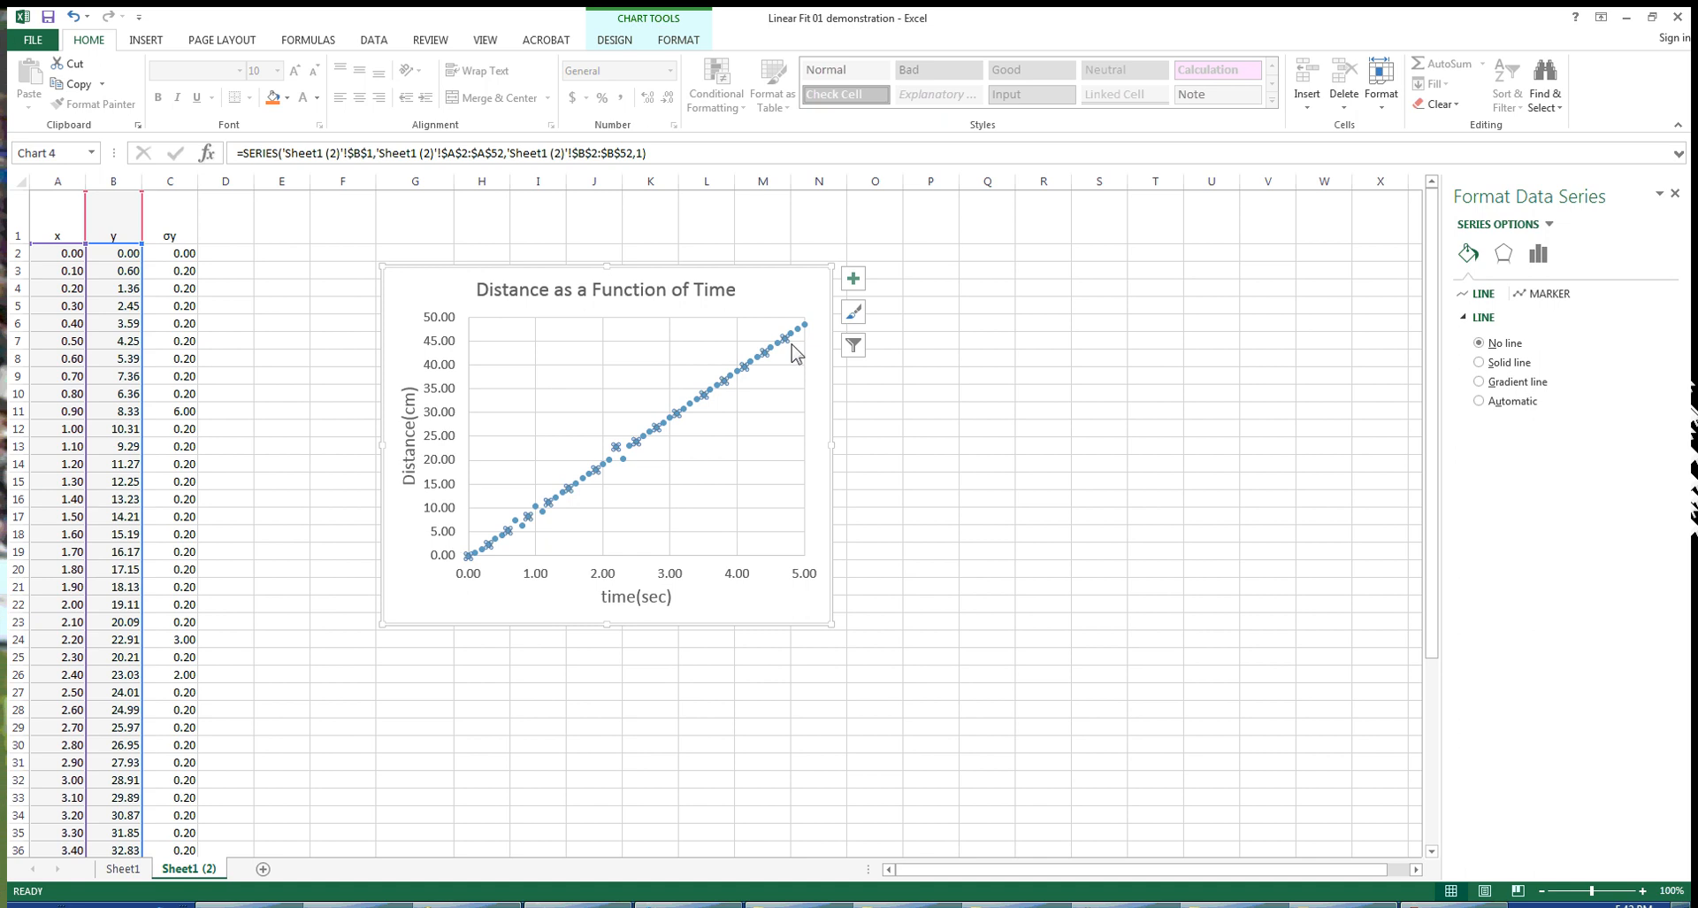
pyautogui.click(1547, 293)
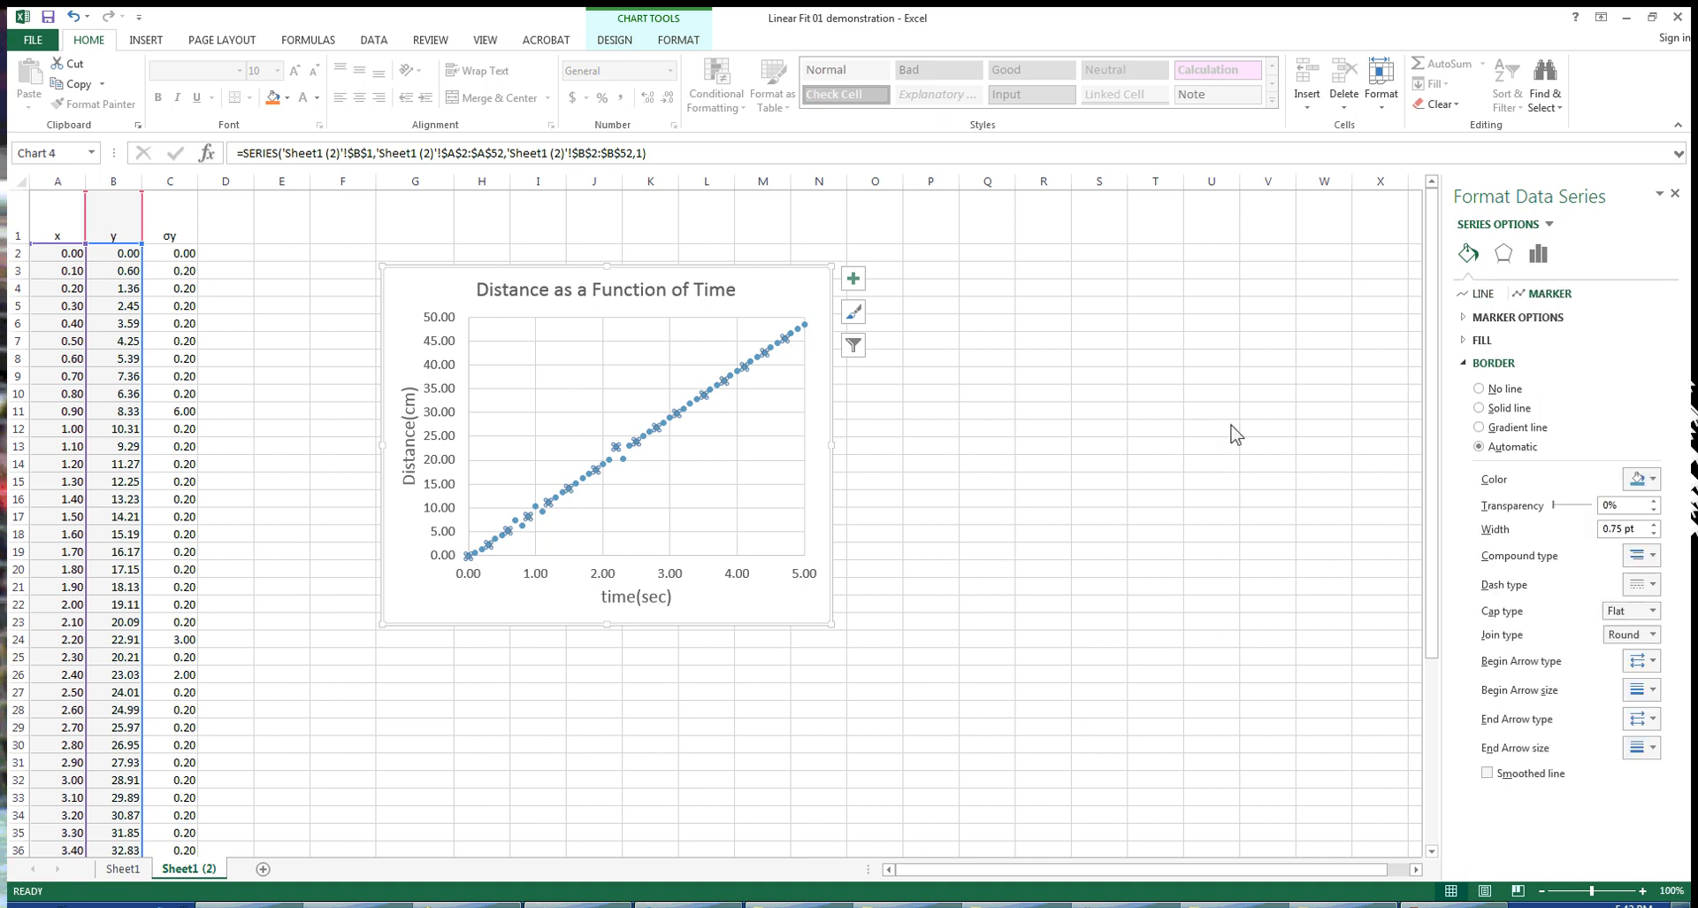
pyautogui.click(1533, 320)
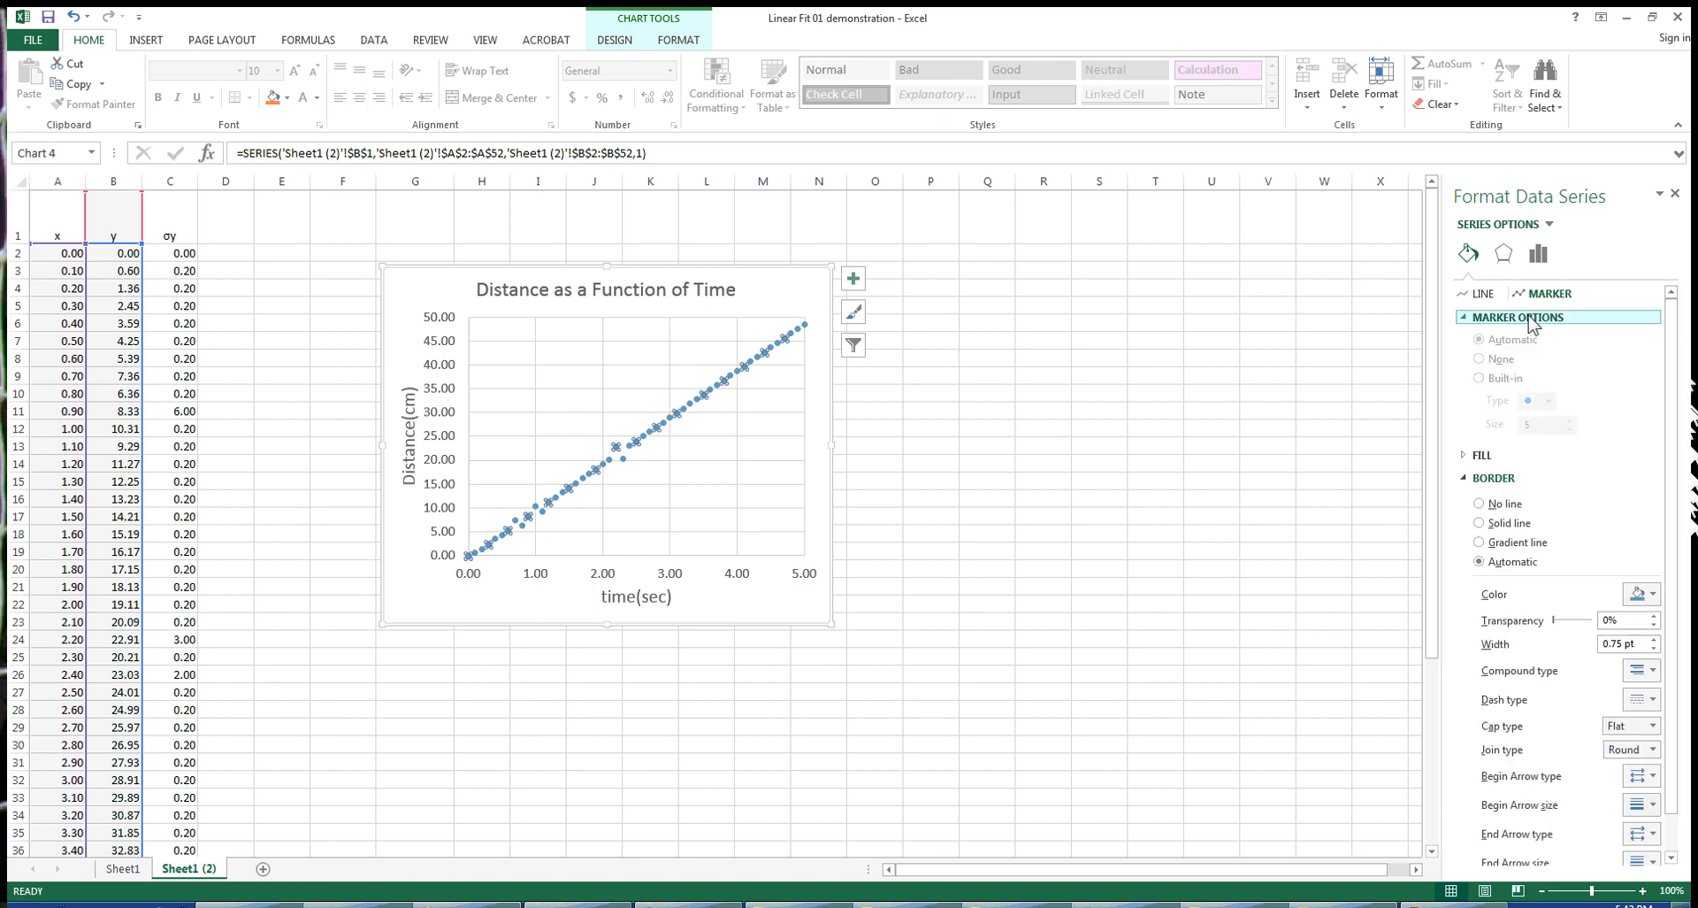
pyautogui.scroll(-1, 1683, 431)
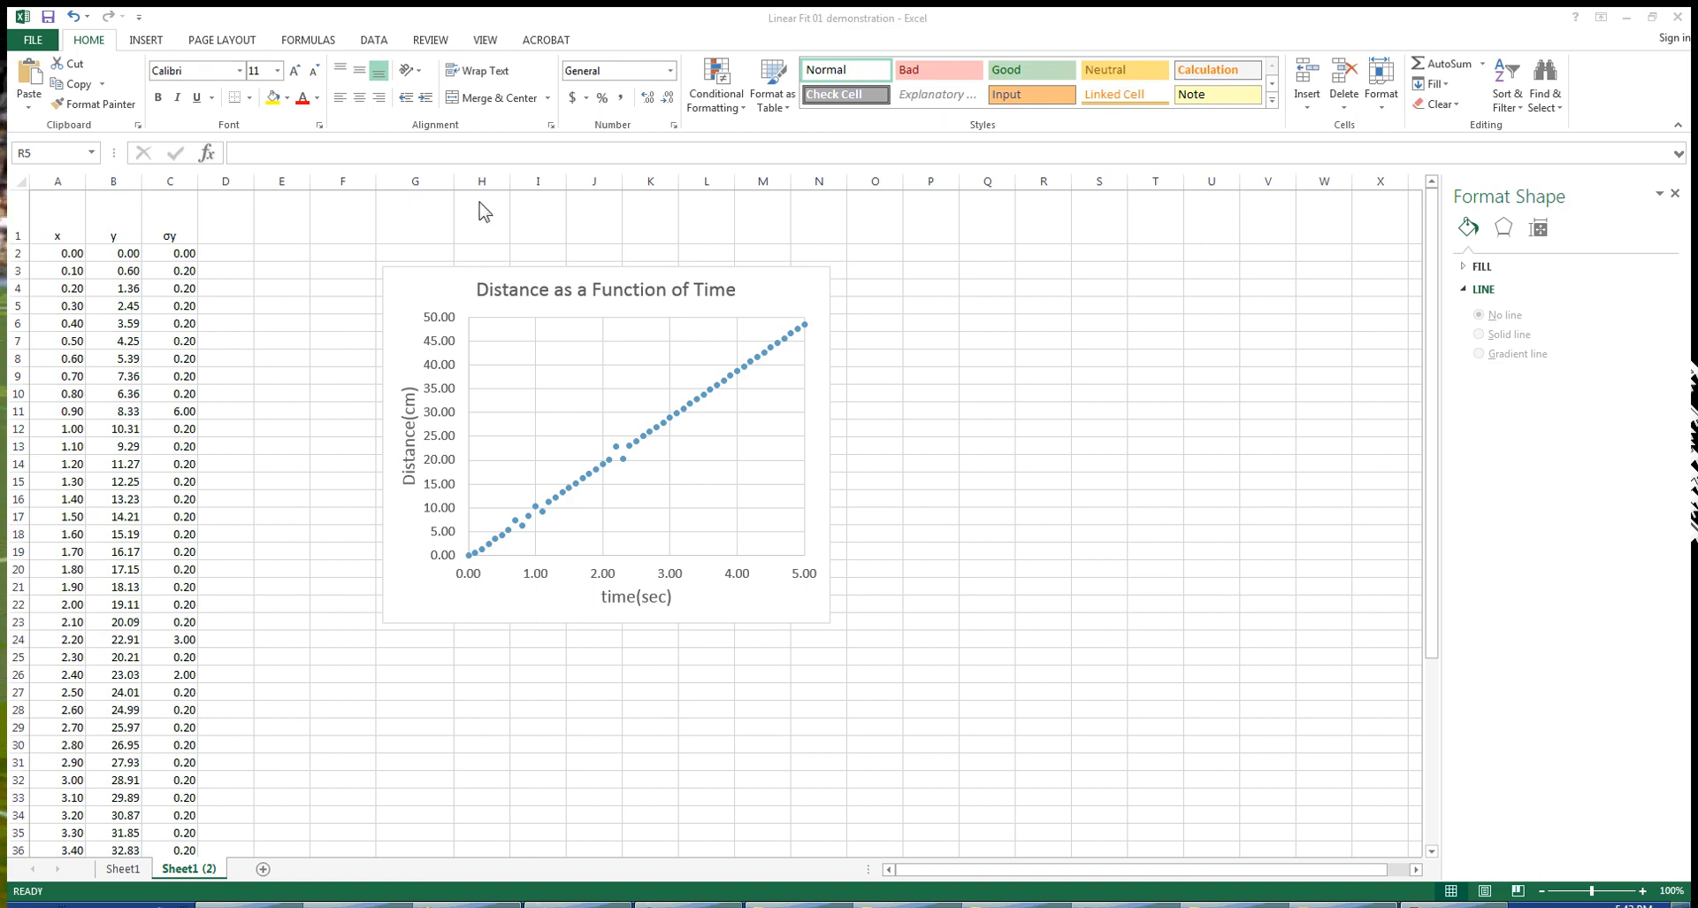
# Add error bars to the Distance as a Function of Time chart and open their detailed formatting options
pyautogui.click(458, 271)
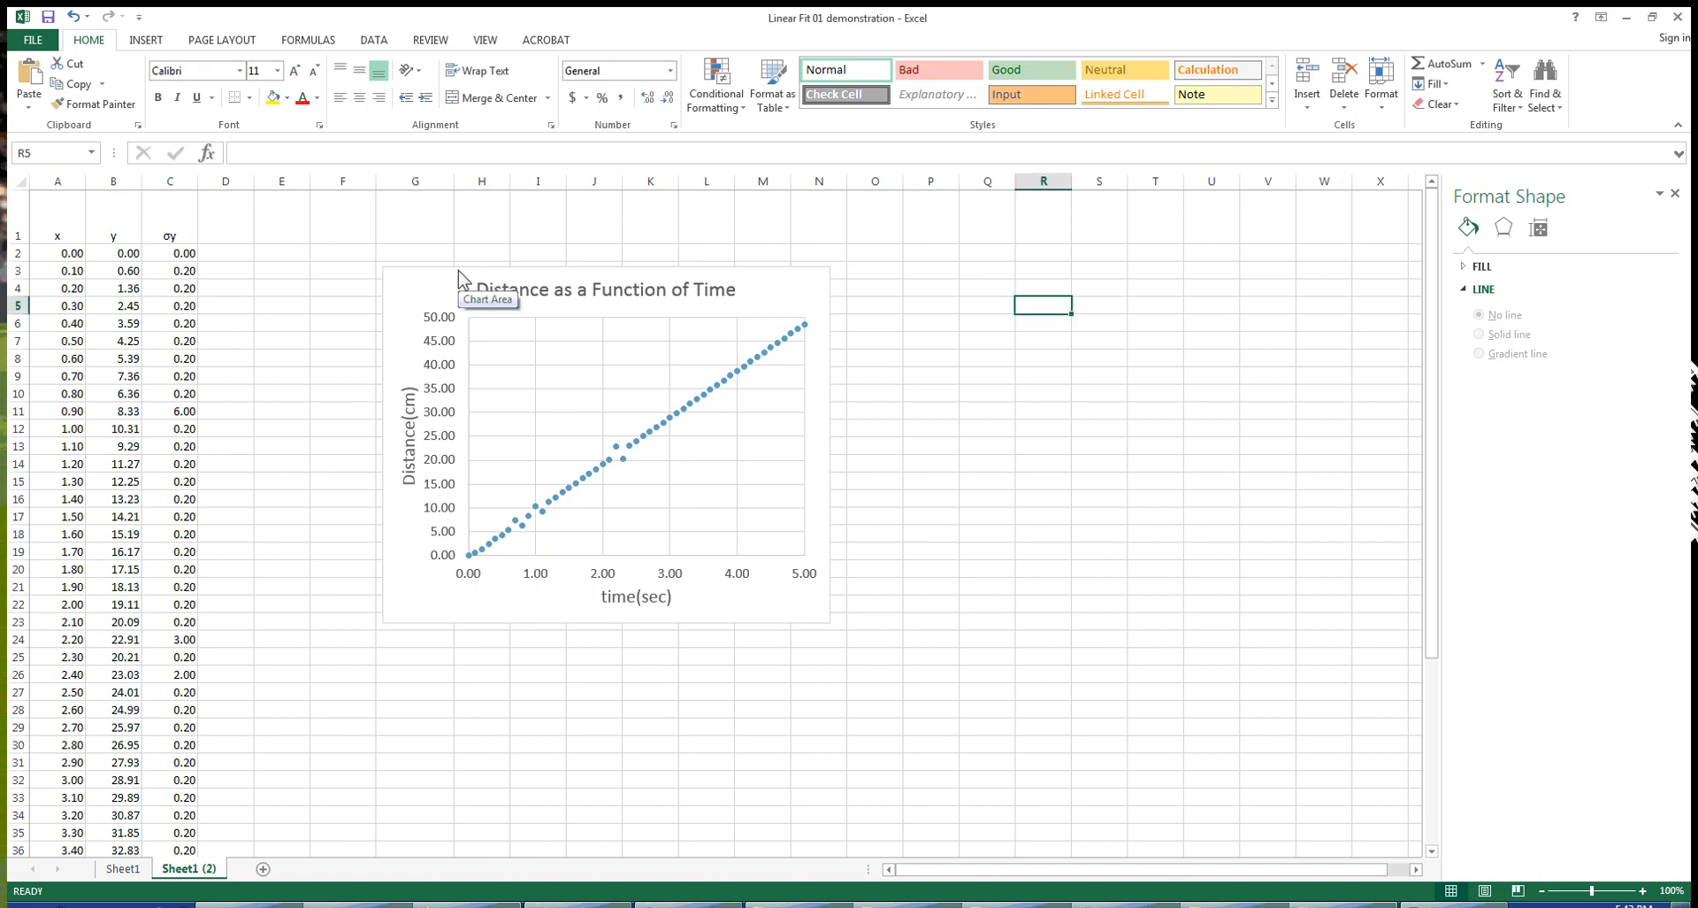
pyautogui.click(442, 282)
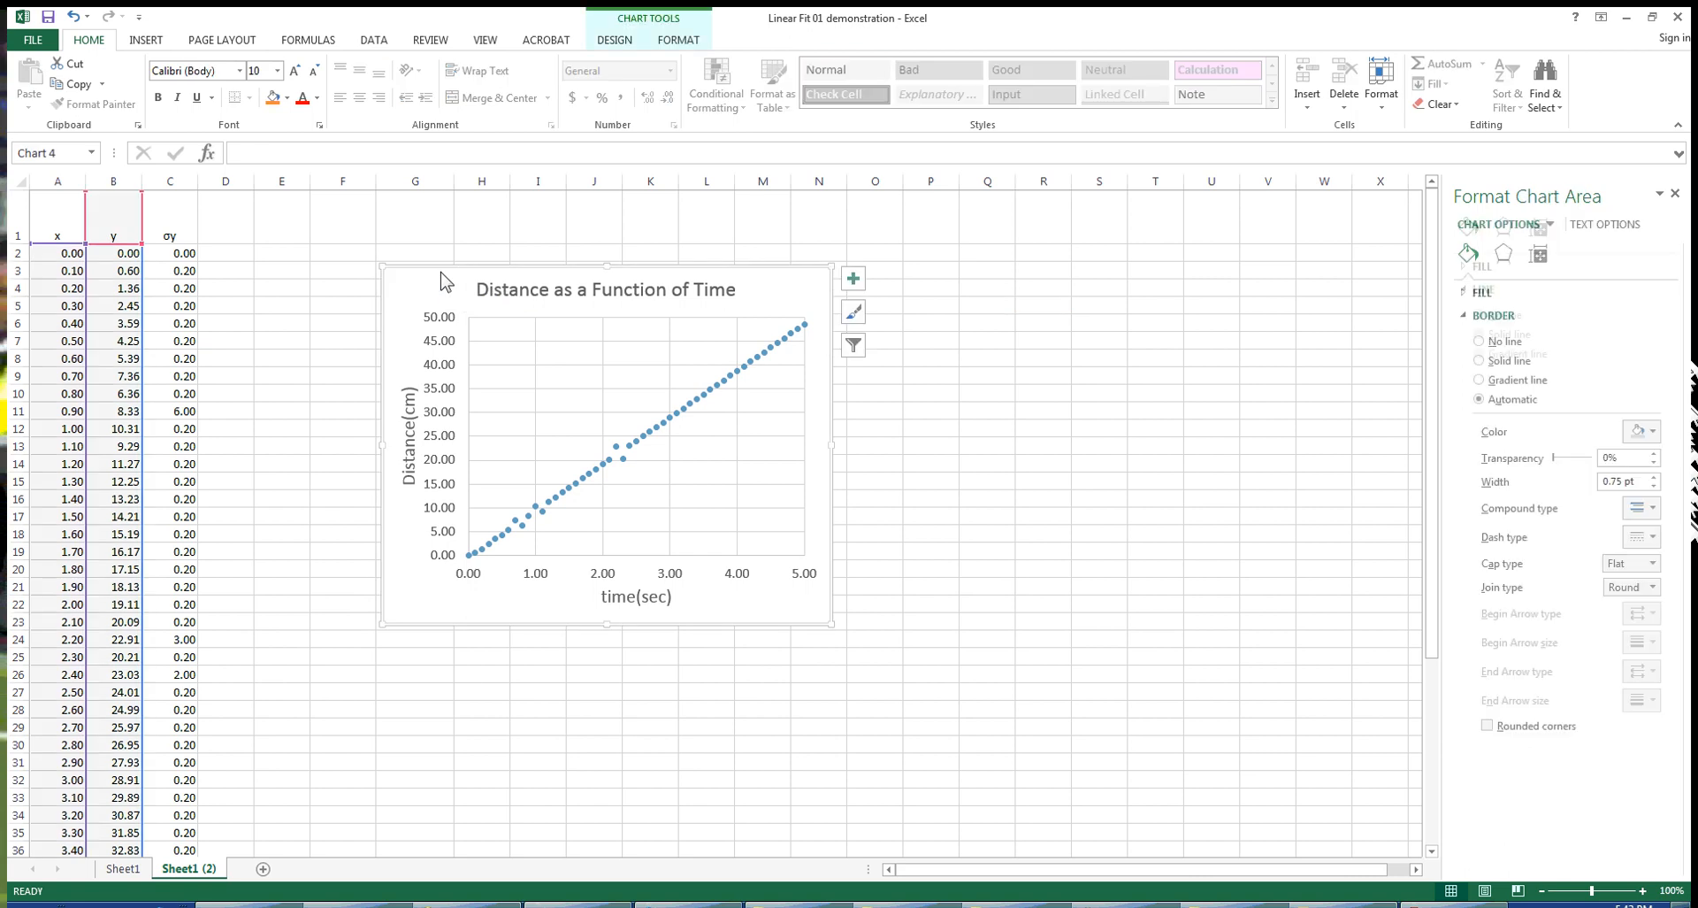
pyautogui.click(633, 25)
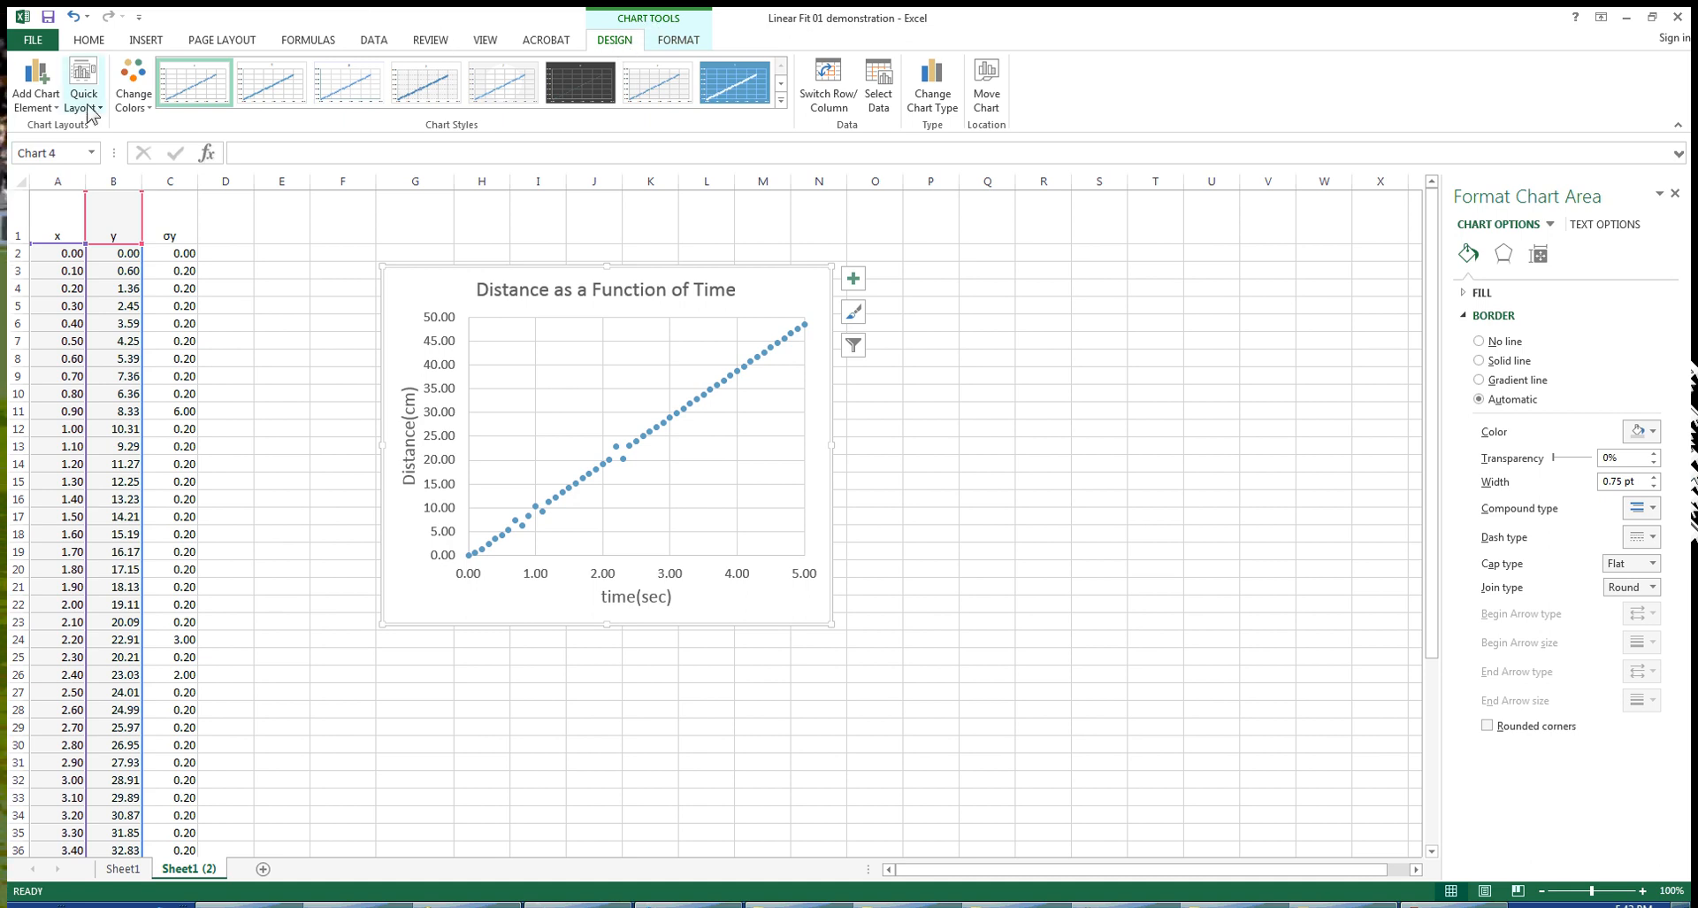
pyautogui.click(52, 109)
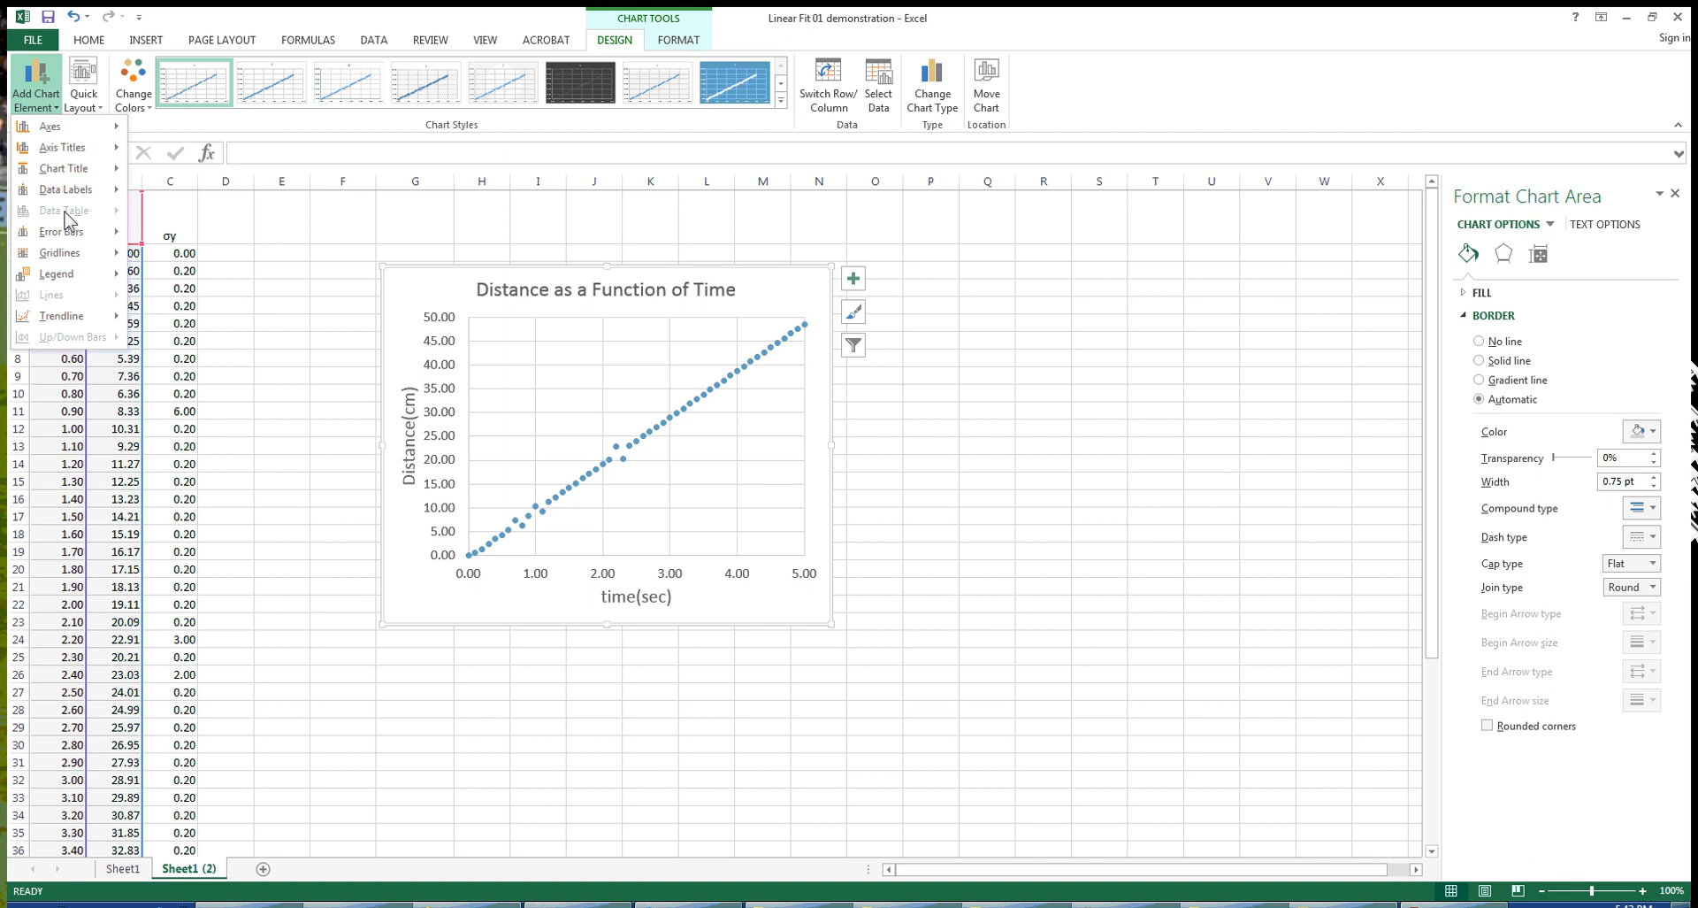
pyautogui.moveTo(77, 239)
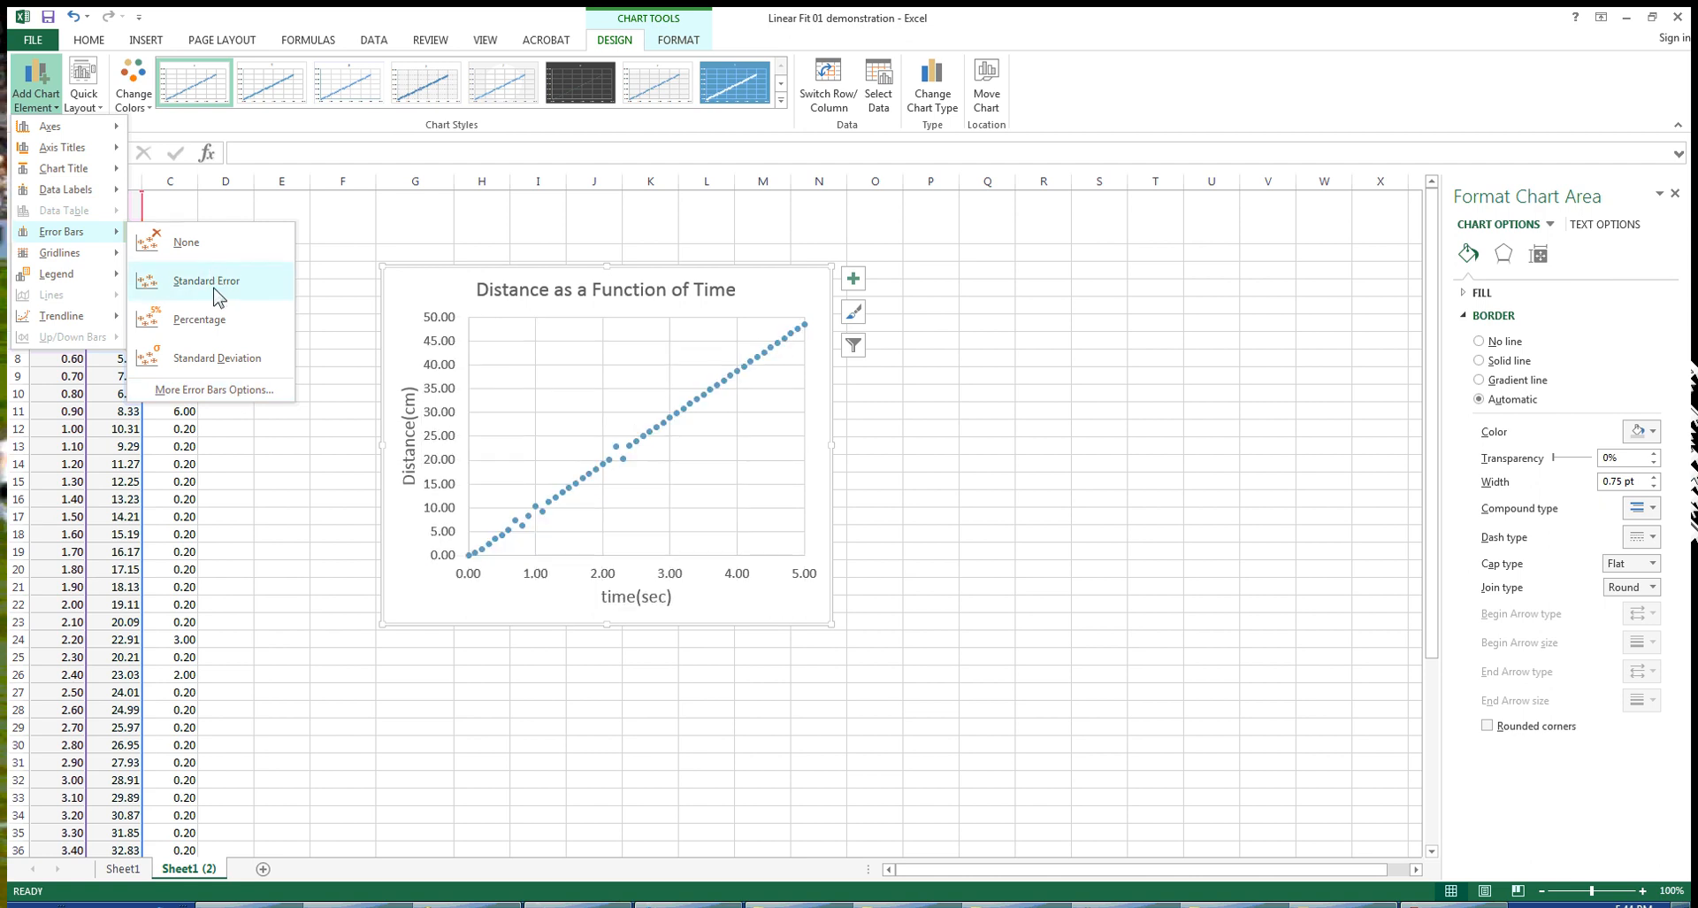
pyautogui.click(232, 392)
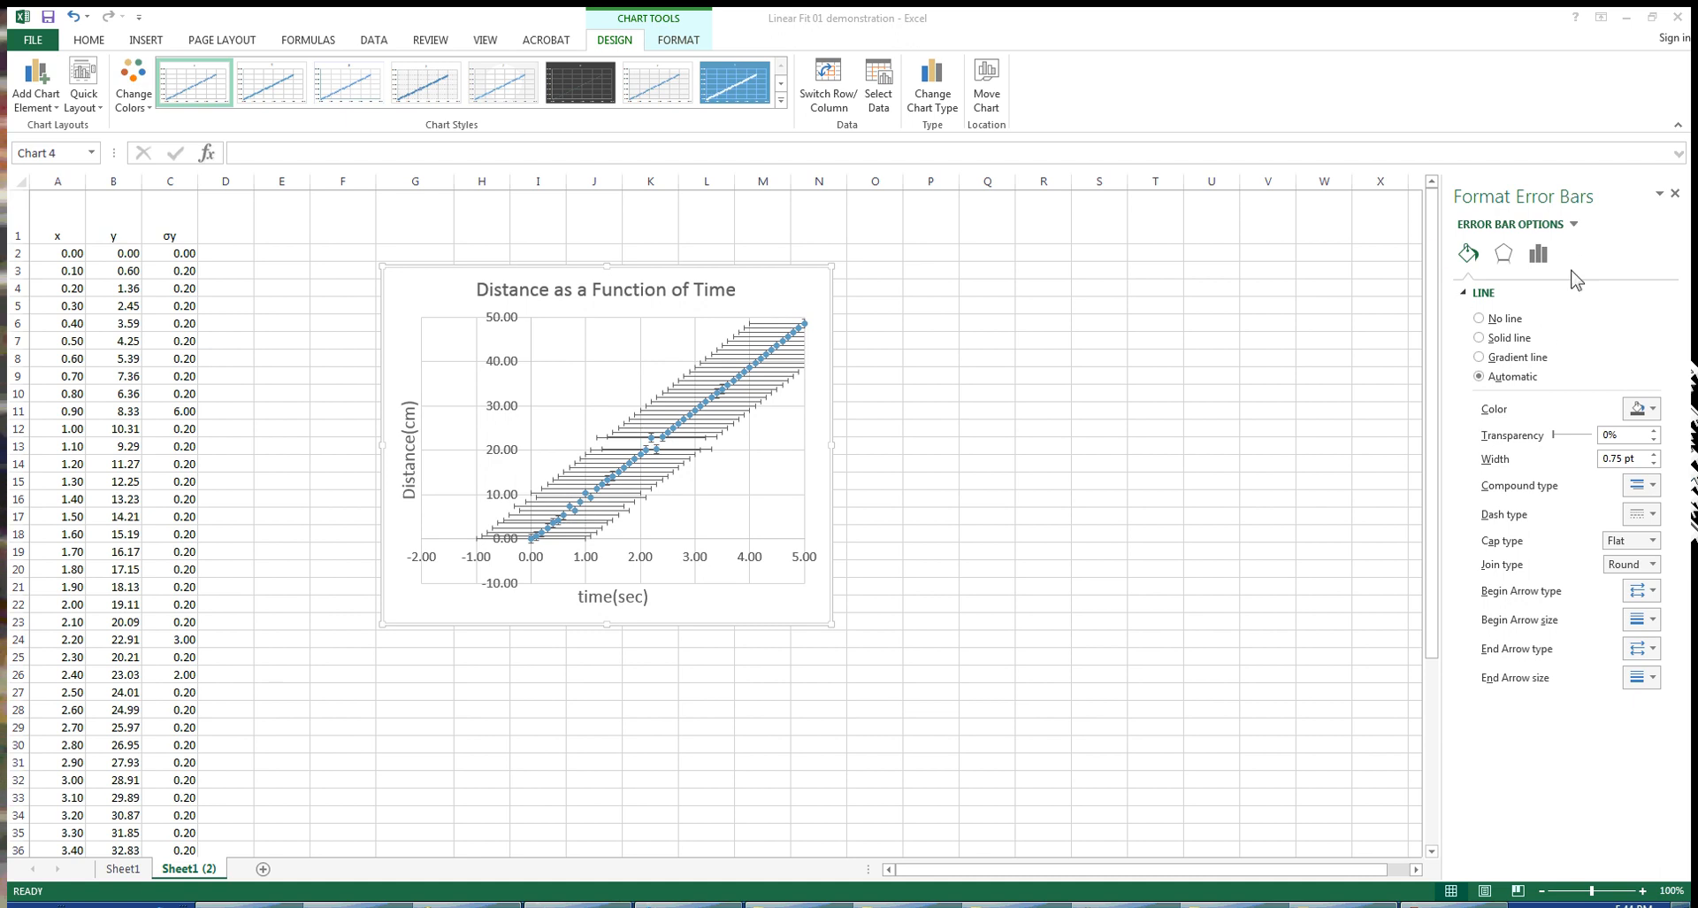
# Switch the vertical error bars to a custom amount and take the positive error values from C2:C52 in the σy column
pyautogui.click(1539, 258)
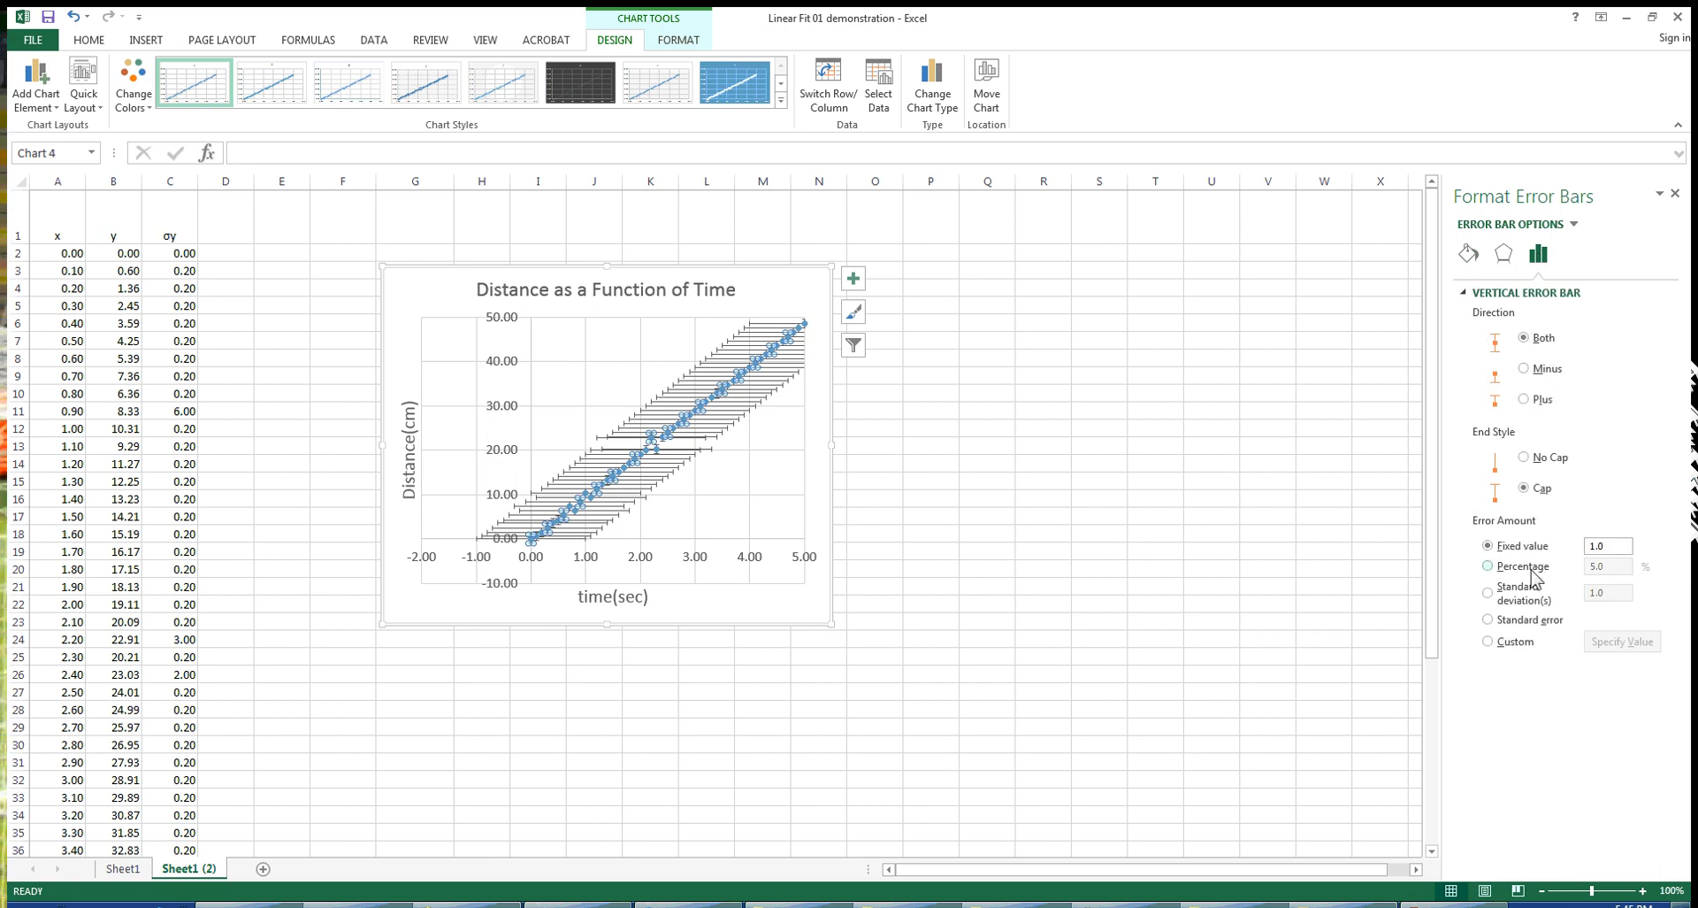
pyautogui.click(1504, 645)
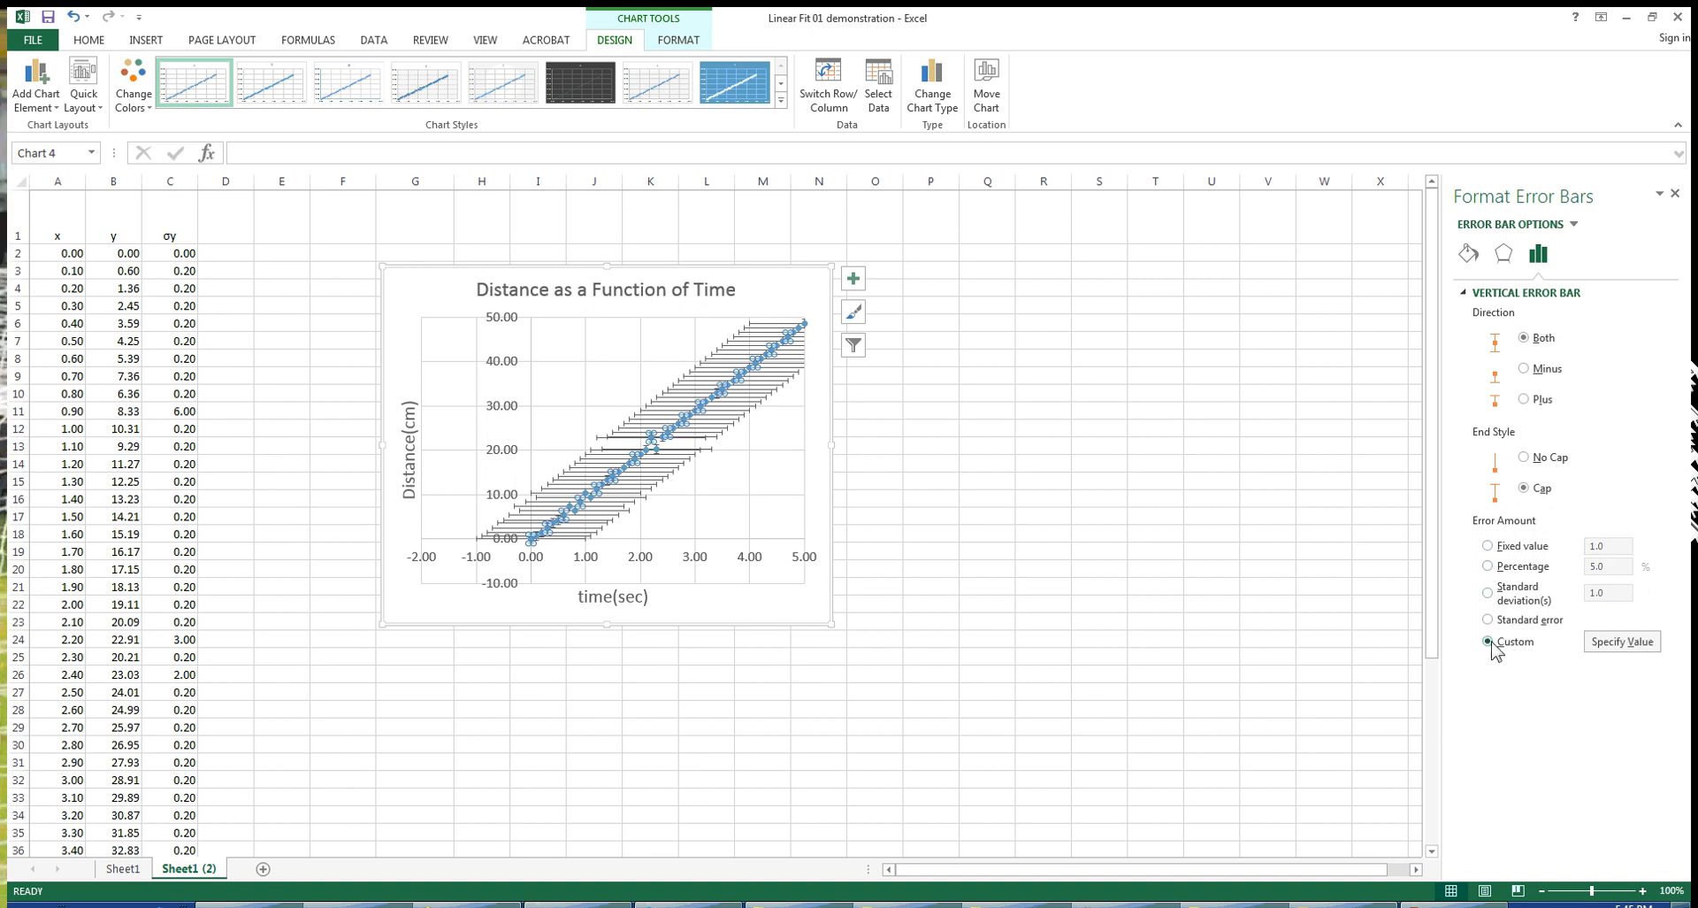
pyautogui.click(1604, 646)
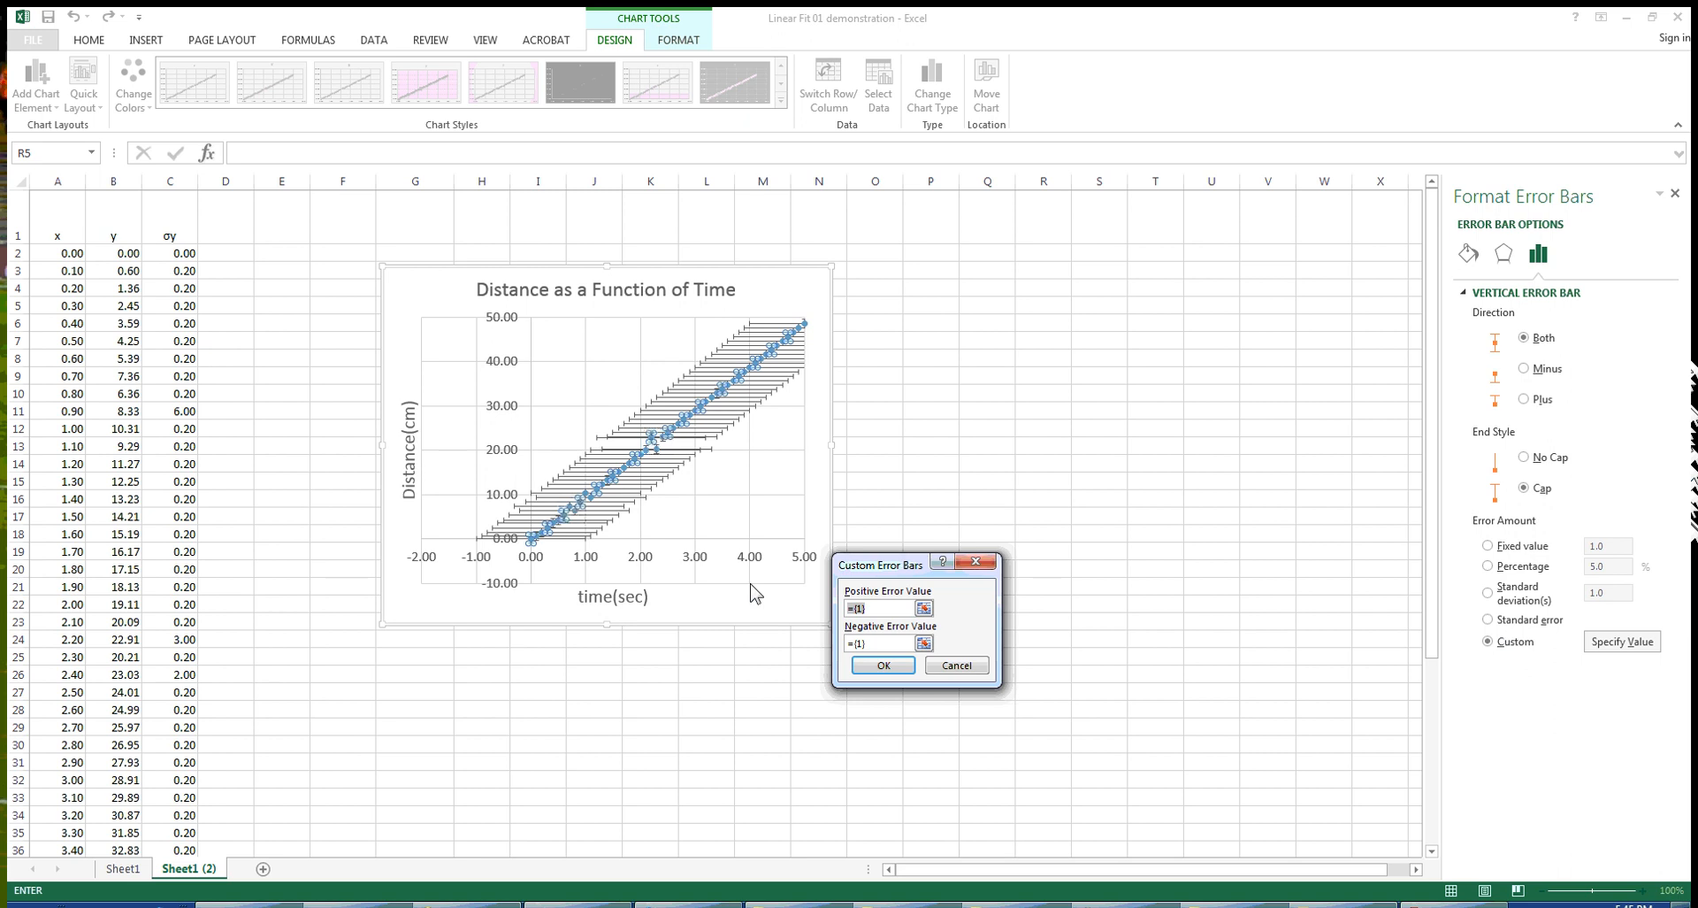
pyautogui.click(924, 608)
pyautogui.moveTo(179, 261); pyautogui.dragTo(184, 894)
pyautogui.moveTo(186, 896); pyautogui.dragTo(191, 818)
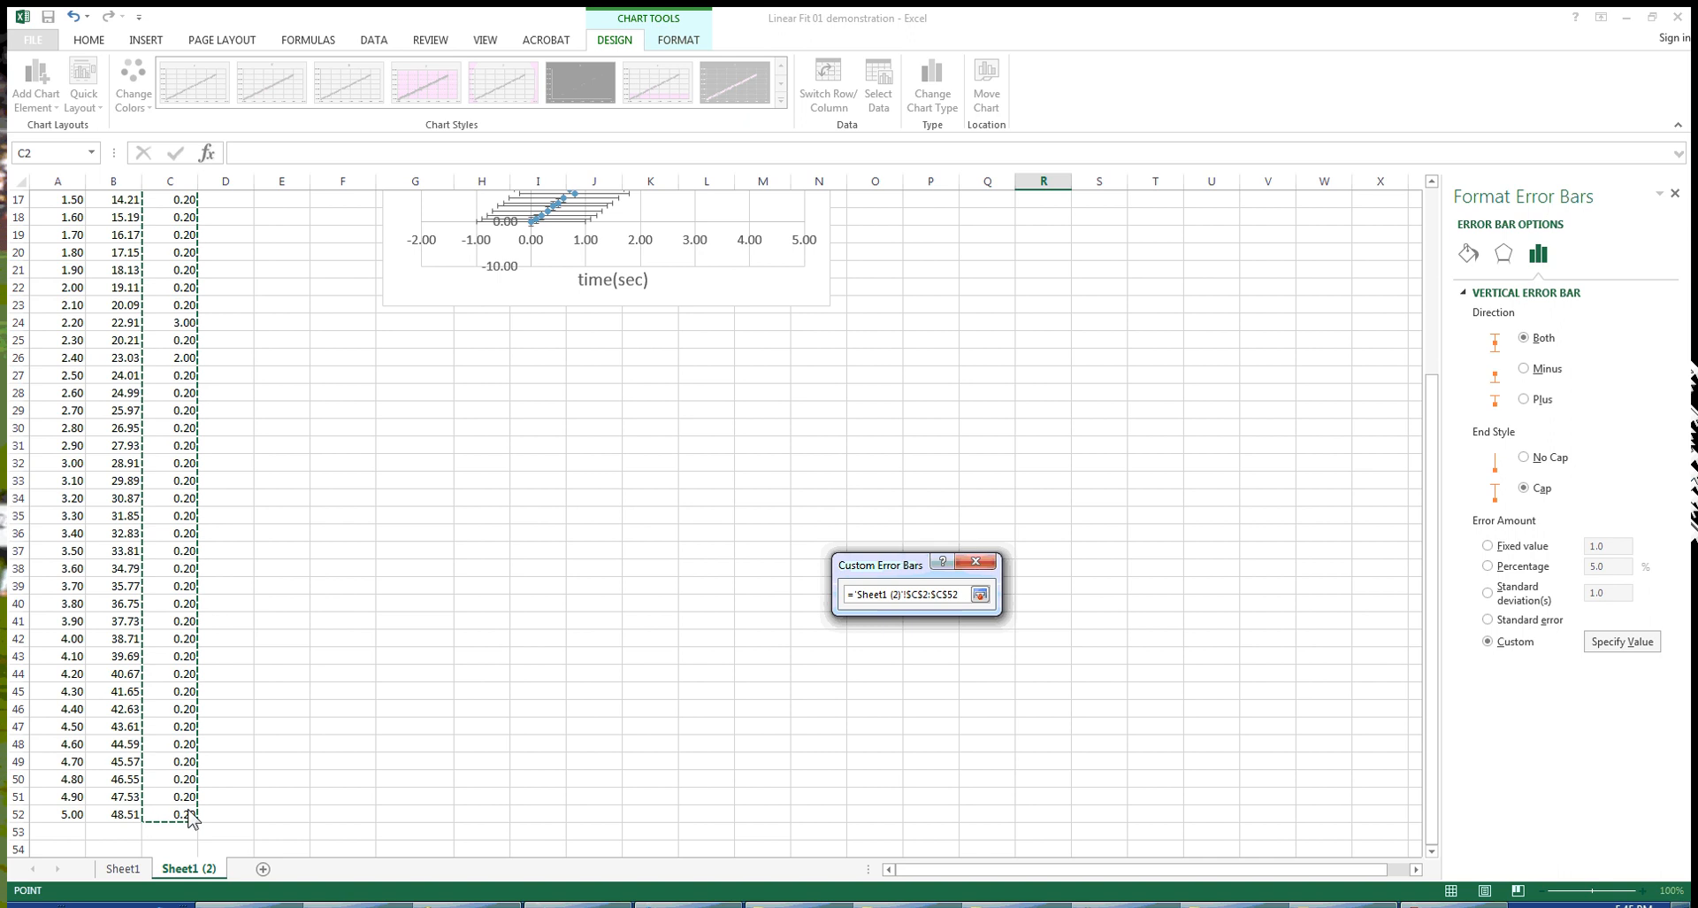
pyautogui.click(981, 594)
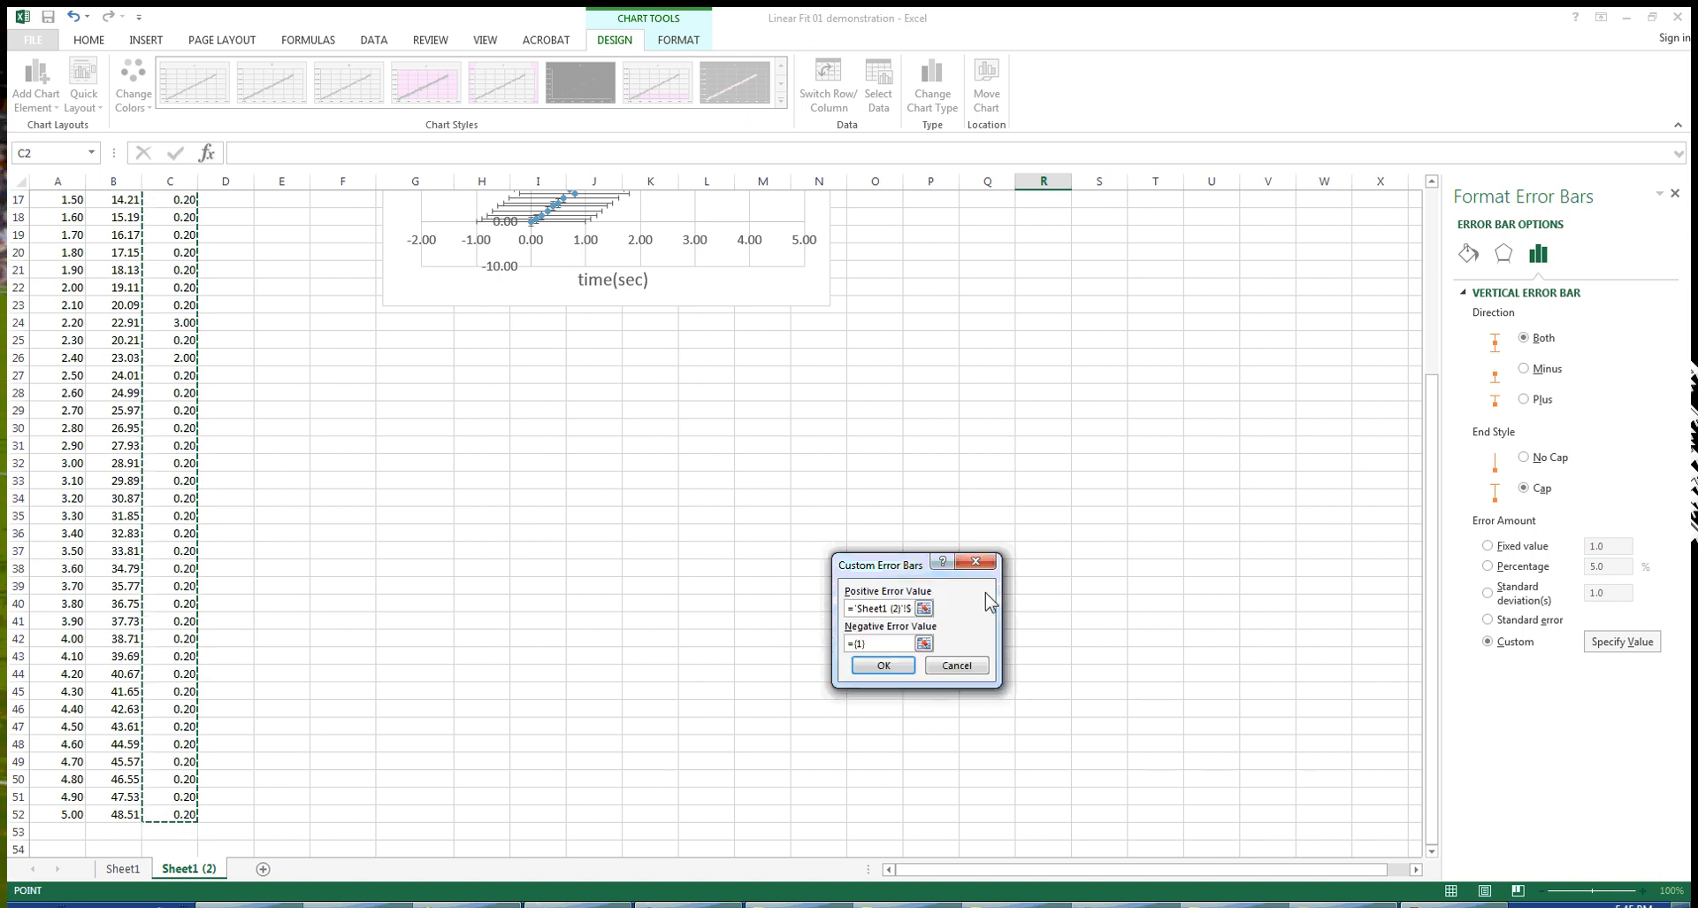
# Take the negative error values of the vertical error bars from C2:C52 as well and apply the custom amounts
pyautogui.click(924, 644)
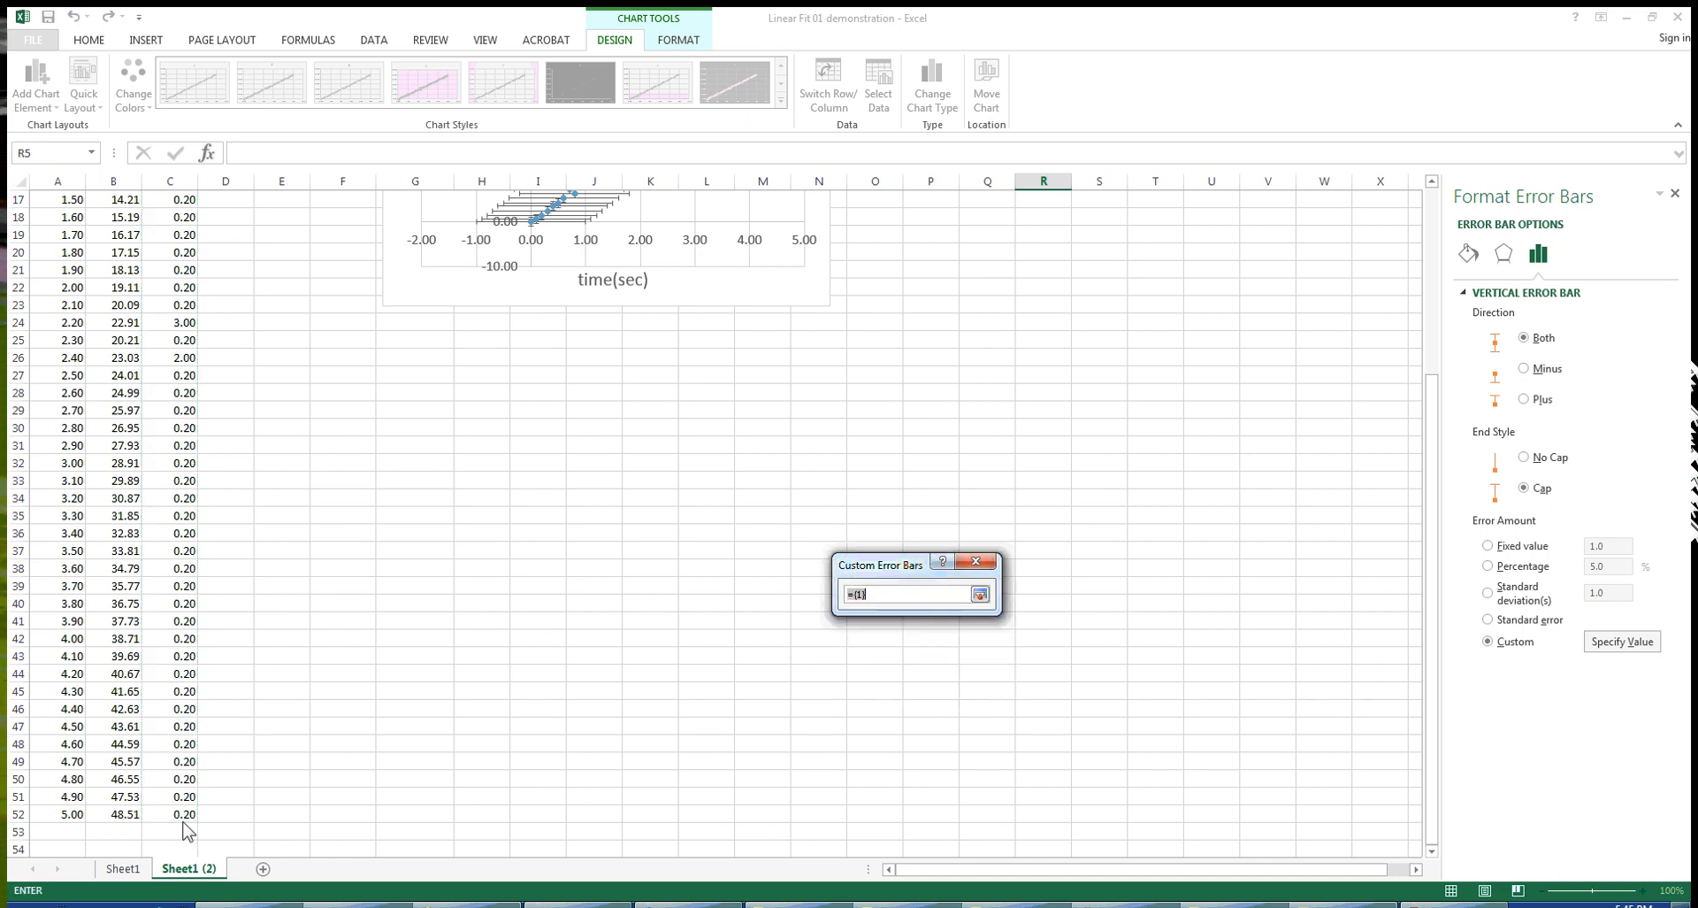
pyautogui.moveTo(186, 816); pyautogui.dragTo(177, 261)
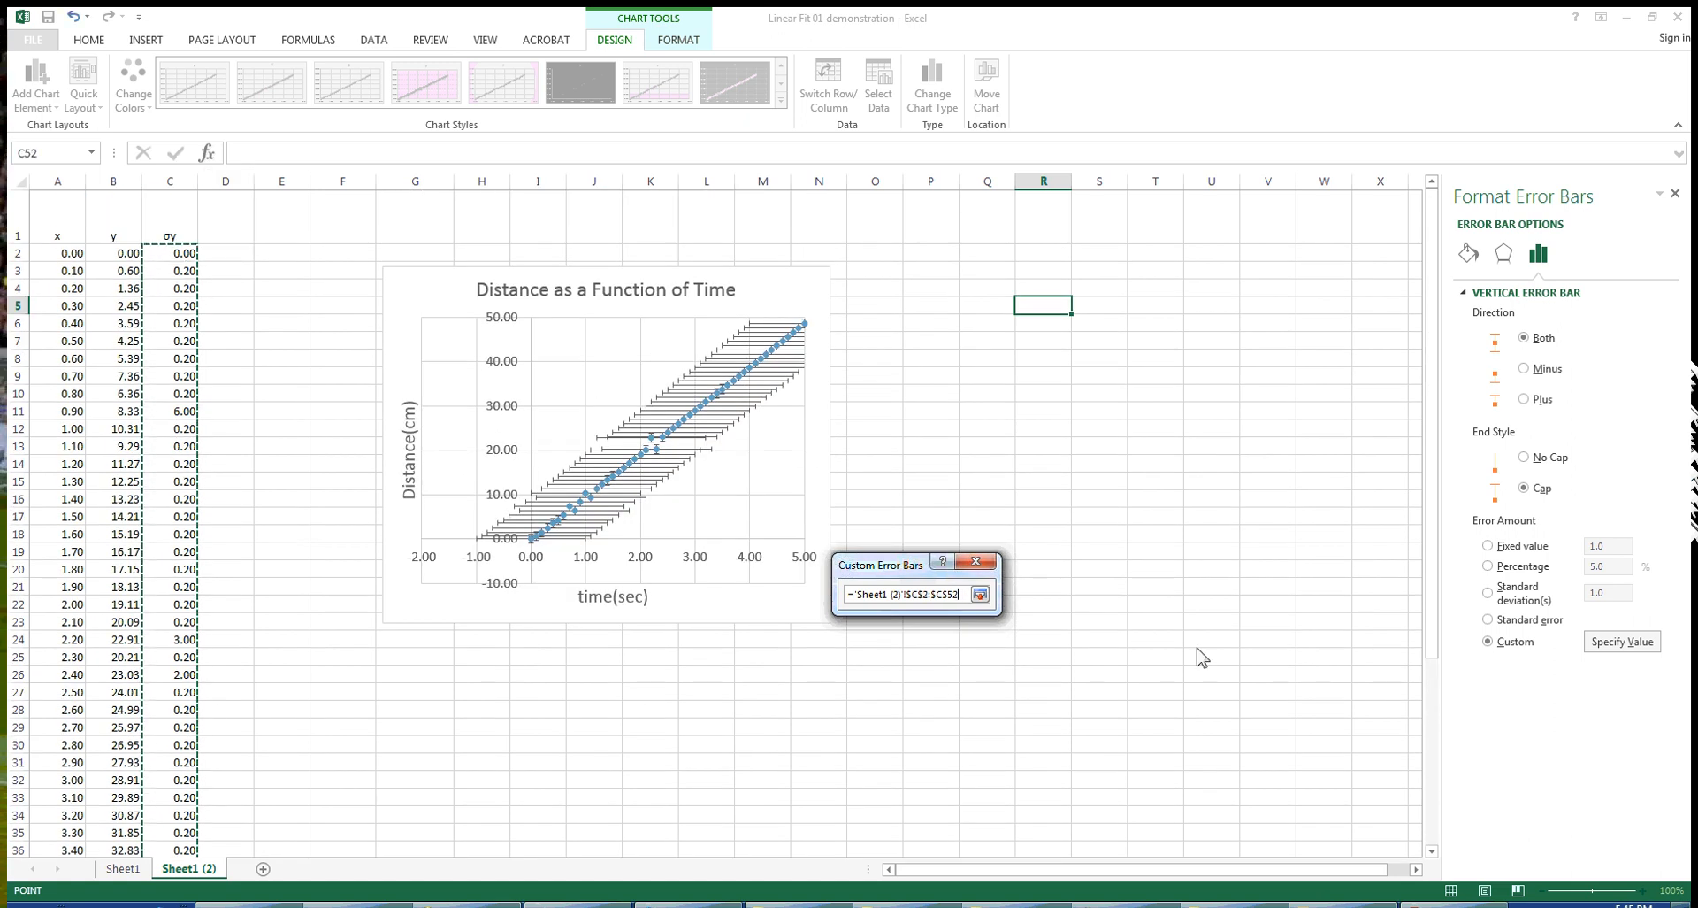
pyautogui.click(980, 596)
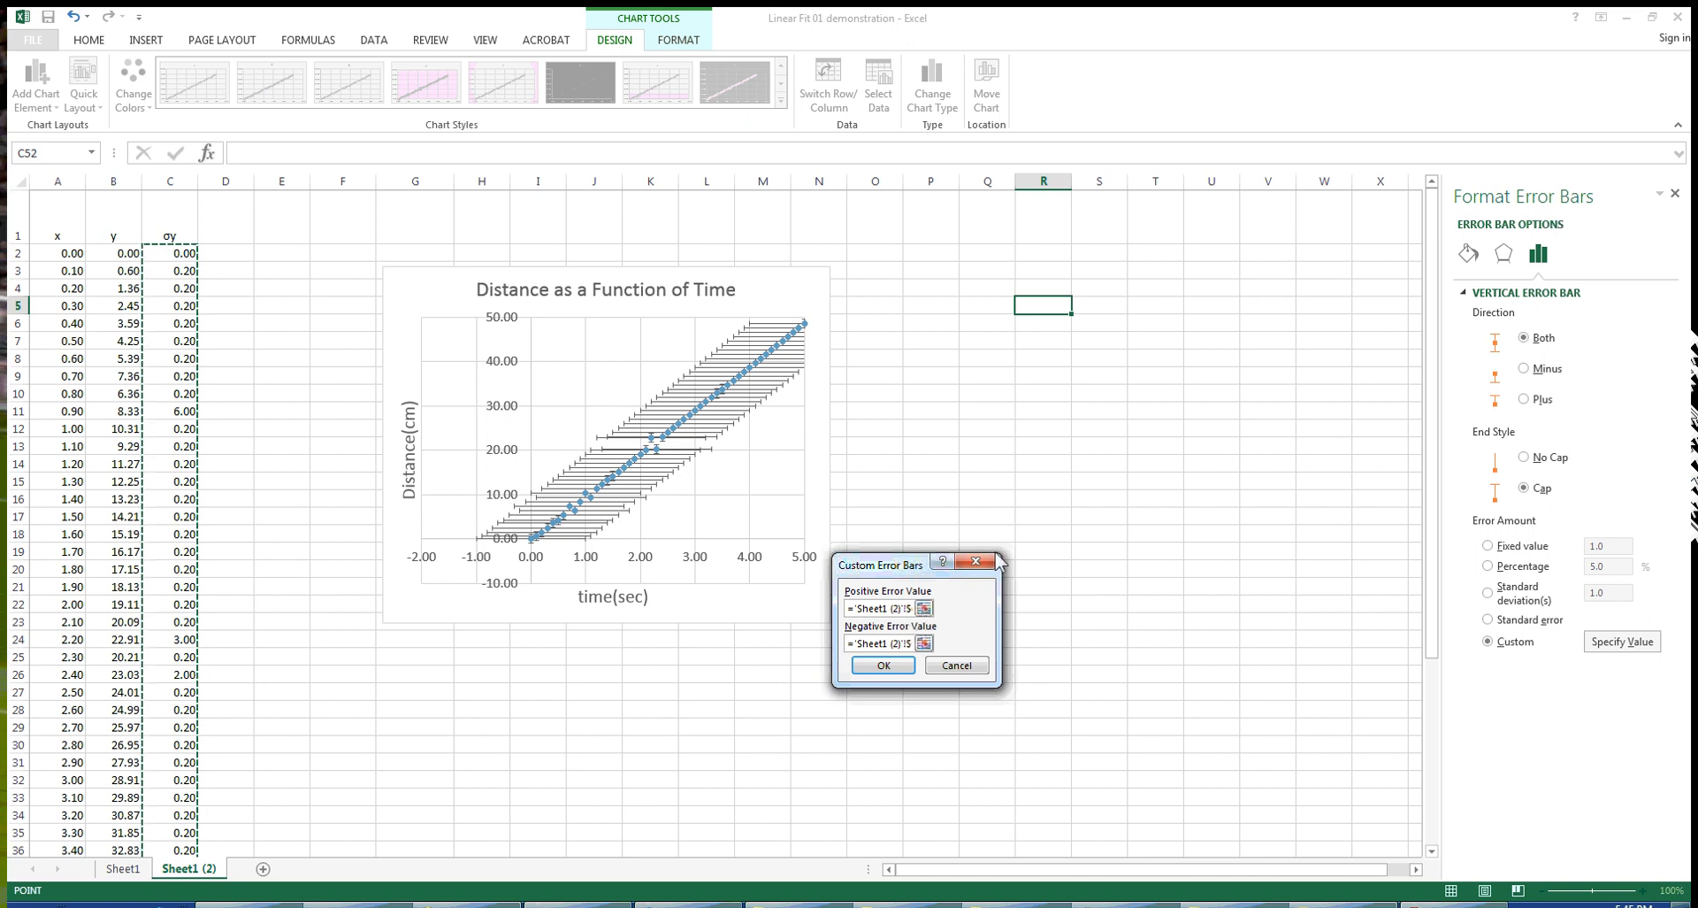
pyautogui.click(875, 667)
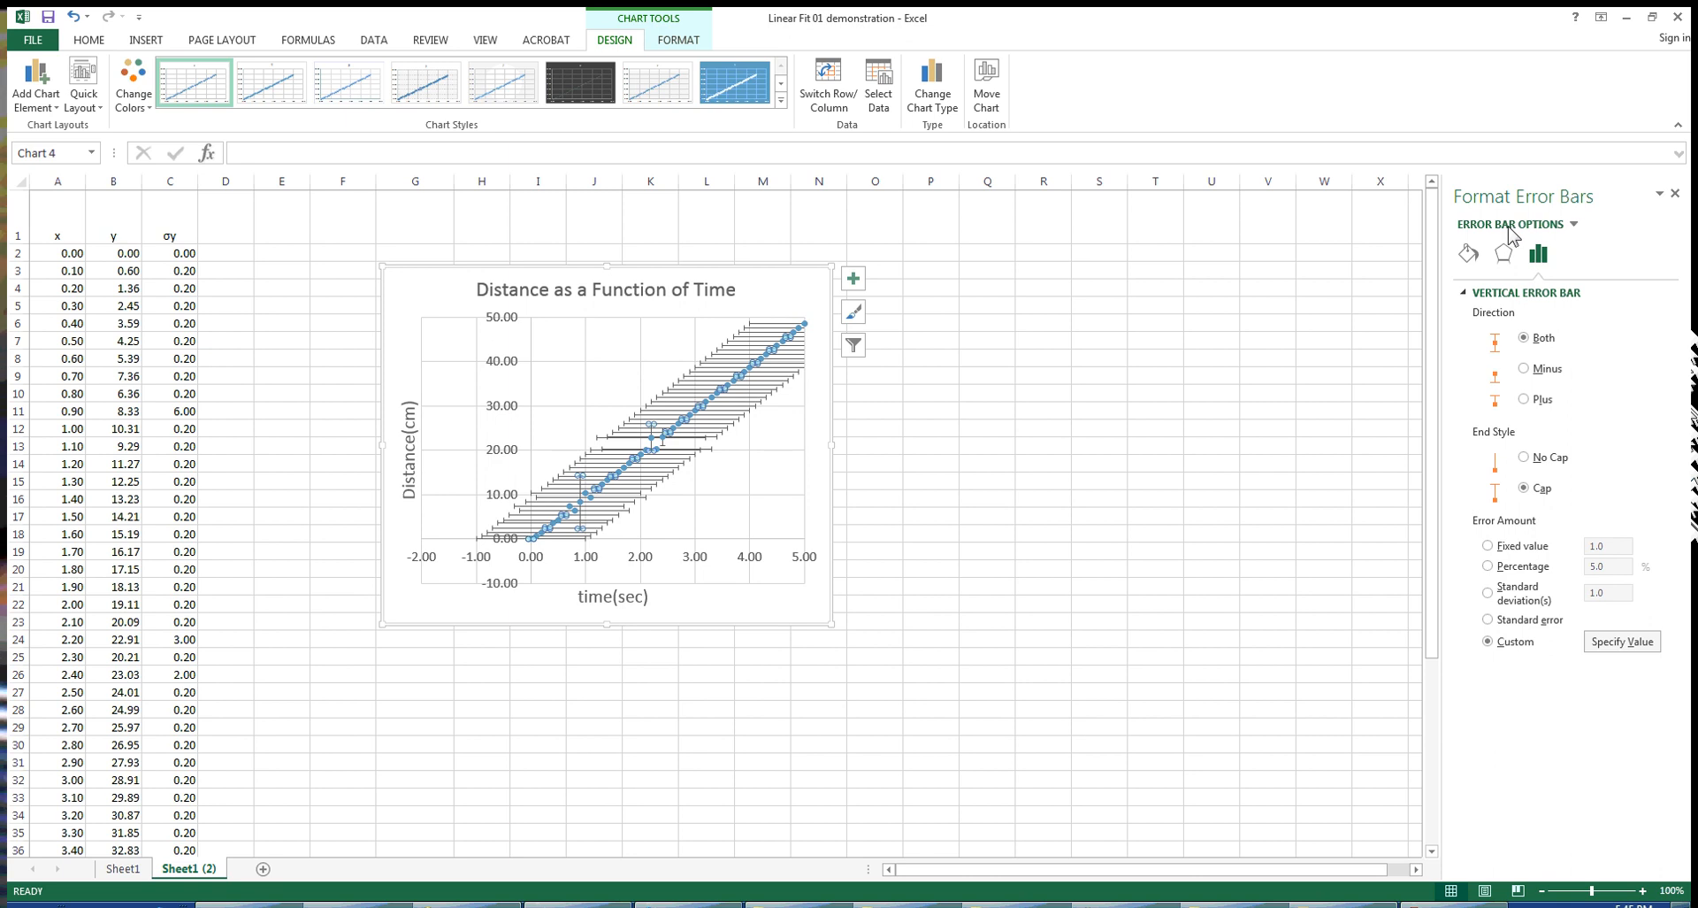
# Set the horizontal error bars of series "y" to a fixed value of 0
pyautogui.click(1574, 225)
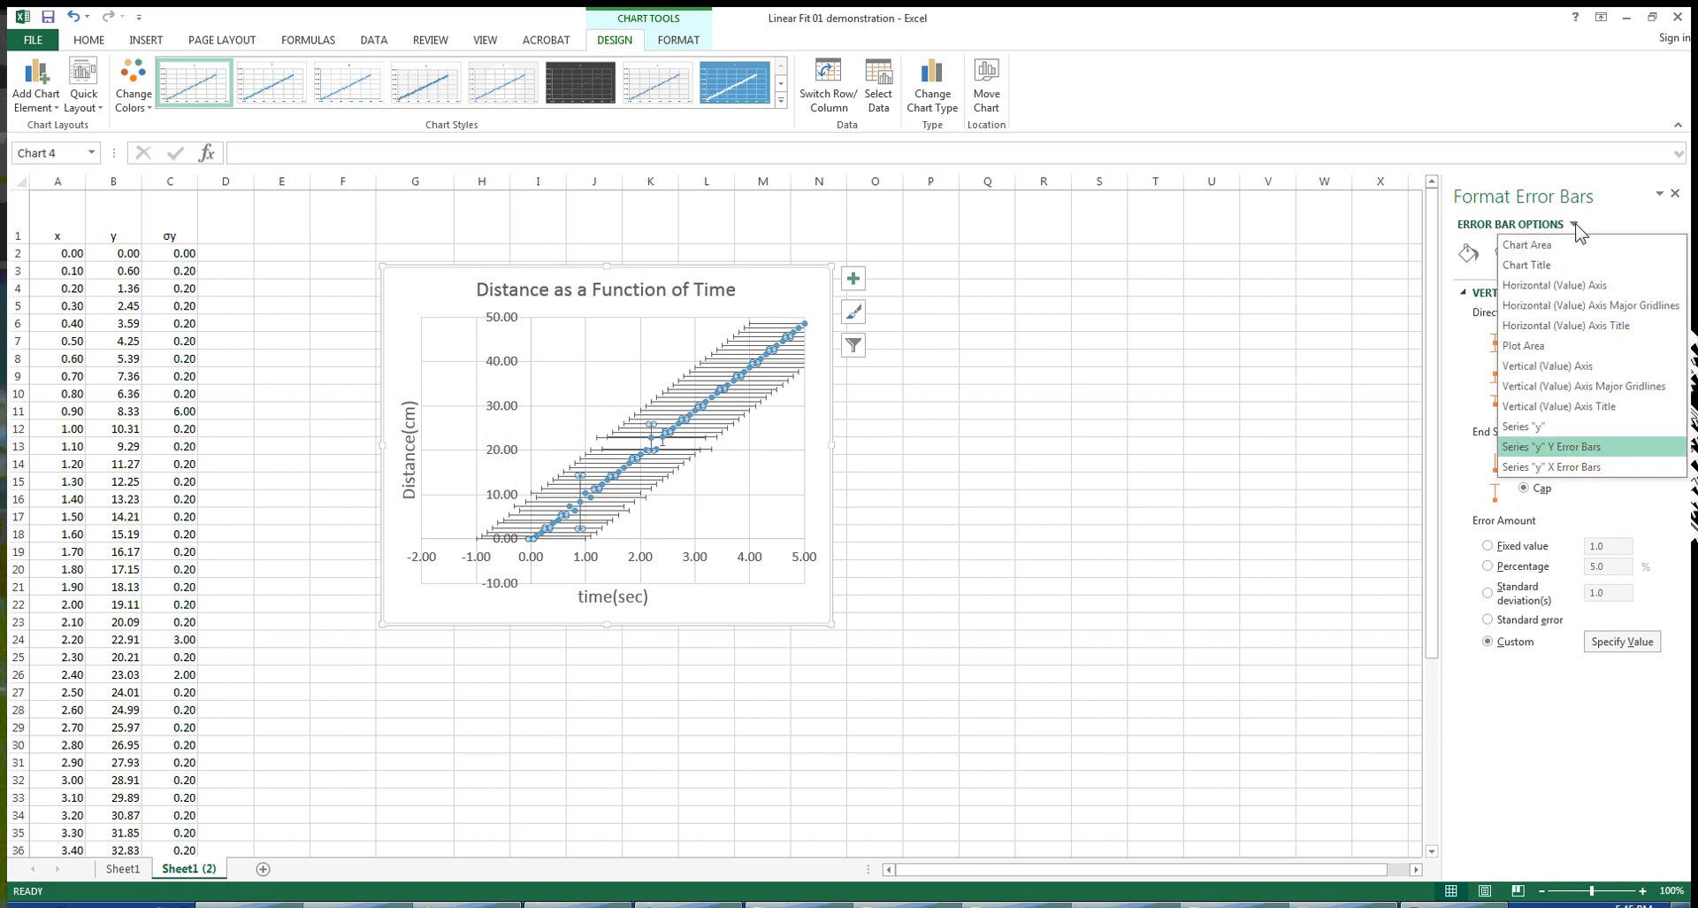
pyautogui.click(1568, 468)
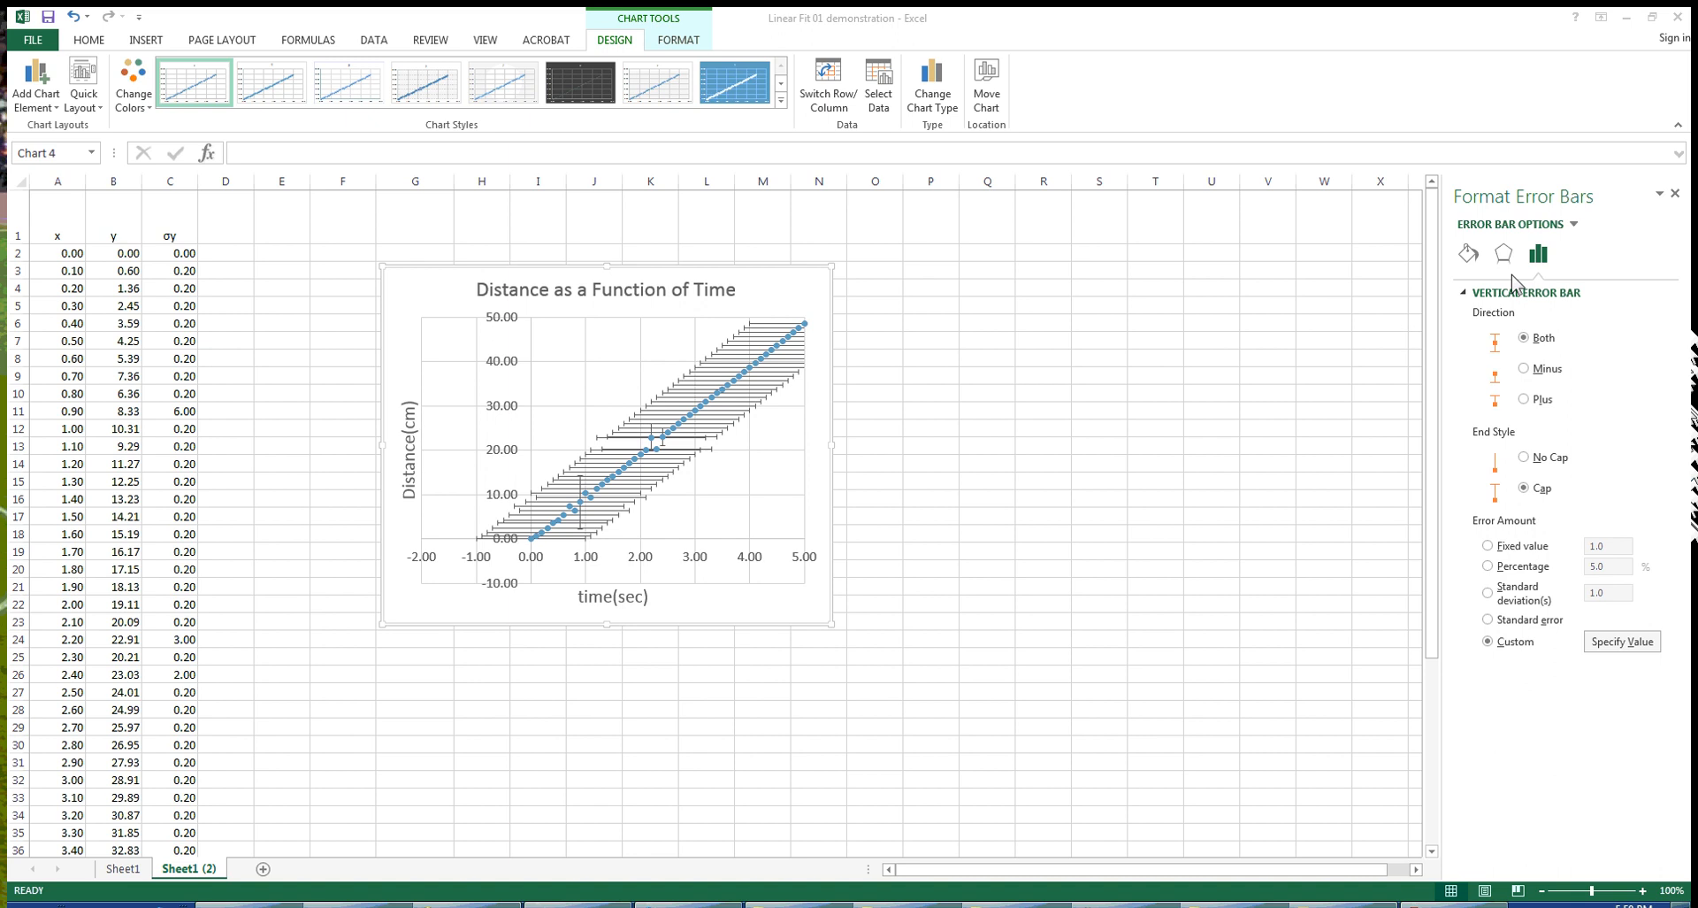
pyautogui.click(1581, 233)
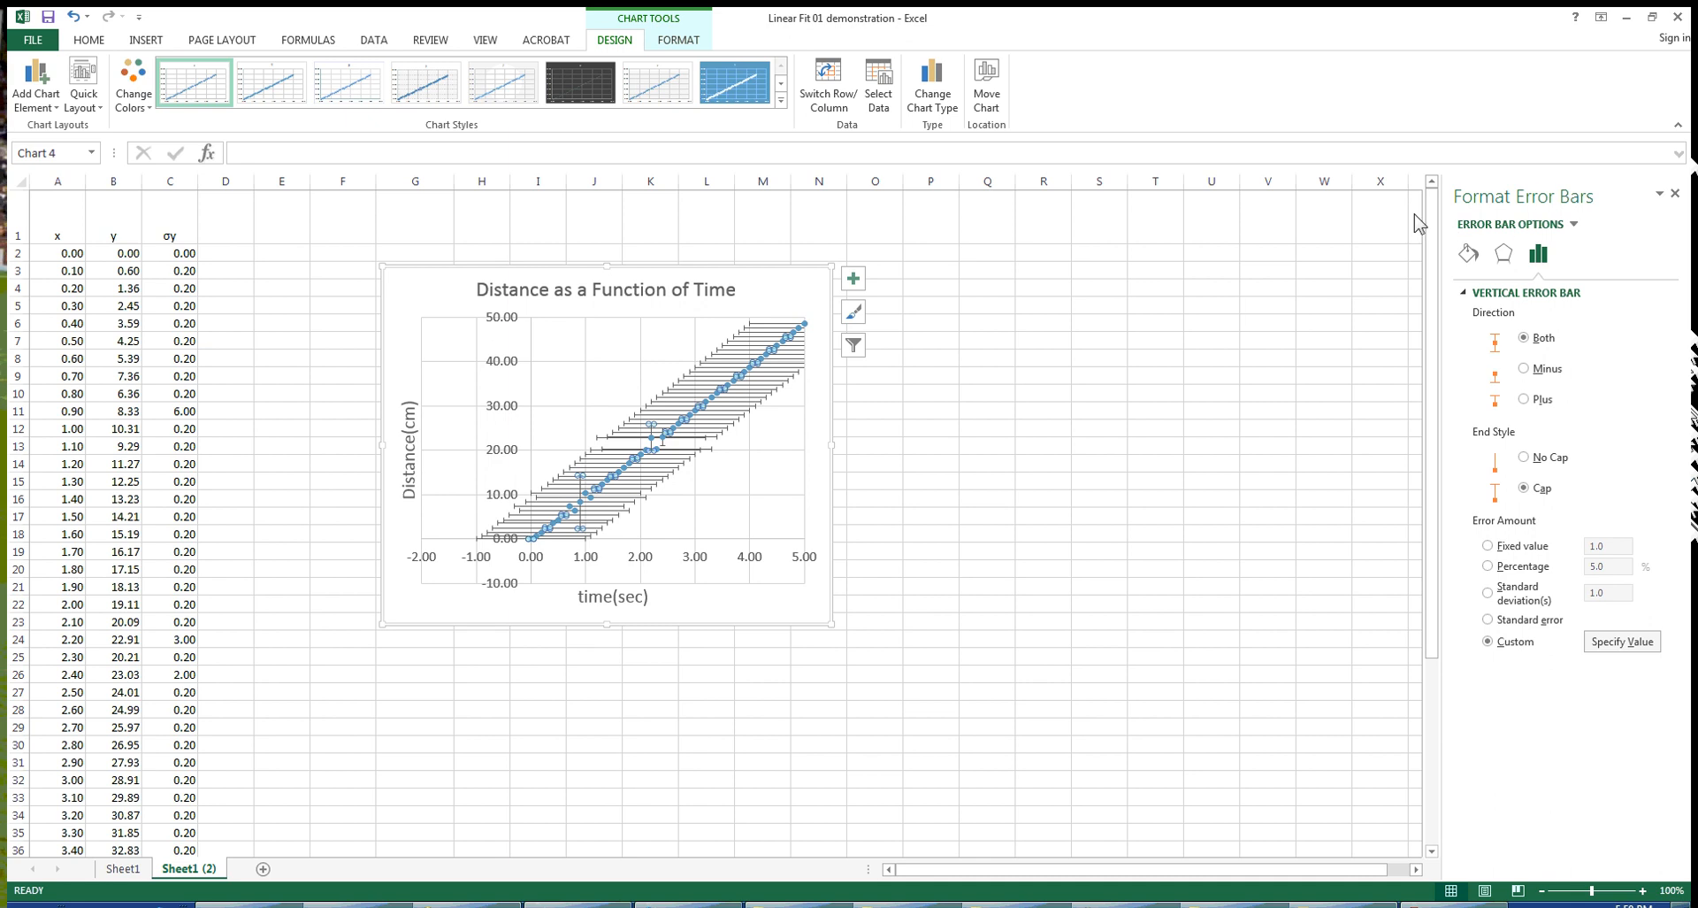
pyautogui.click(1573, 225)
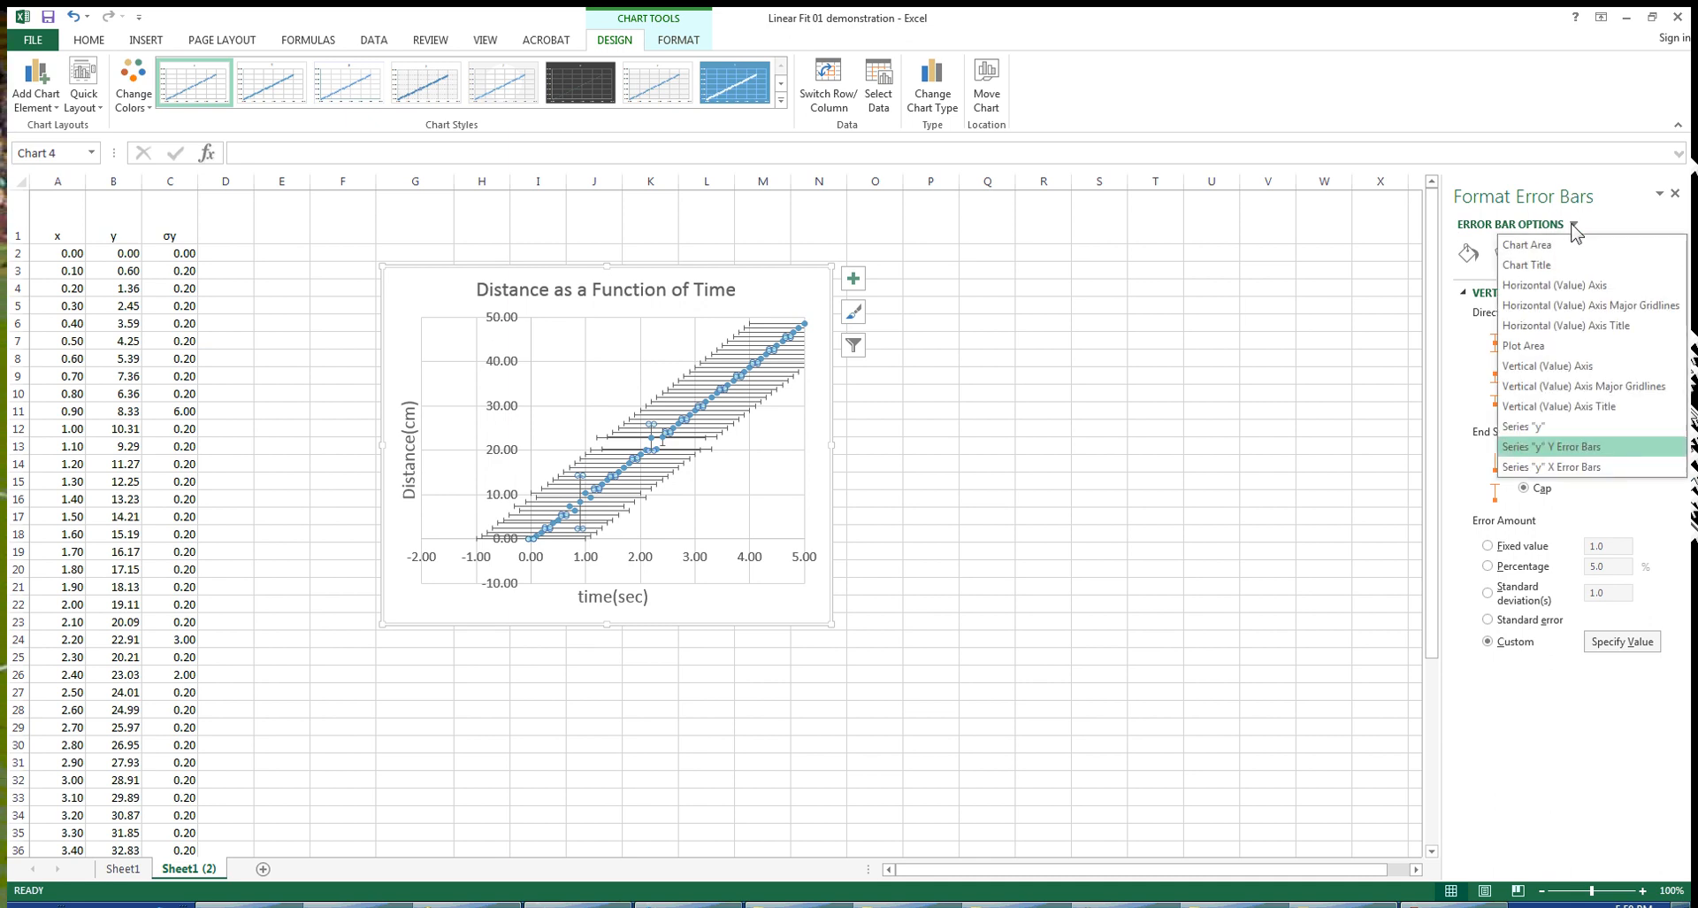
pyautogui.click(1551, 469)
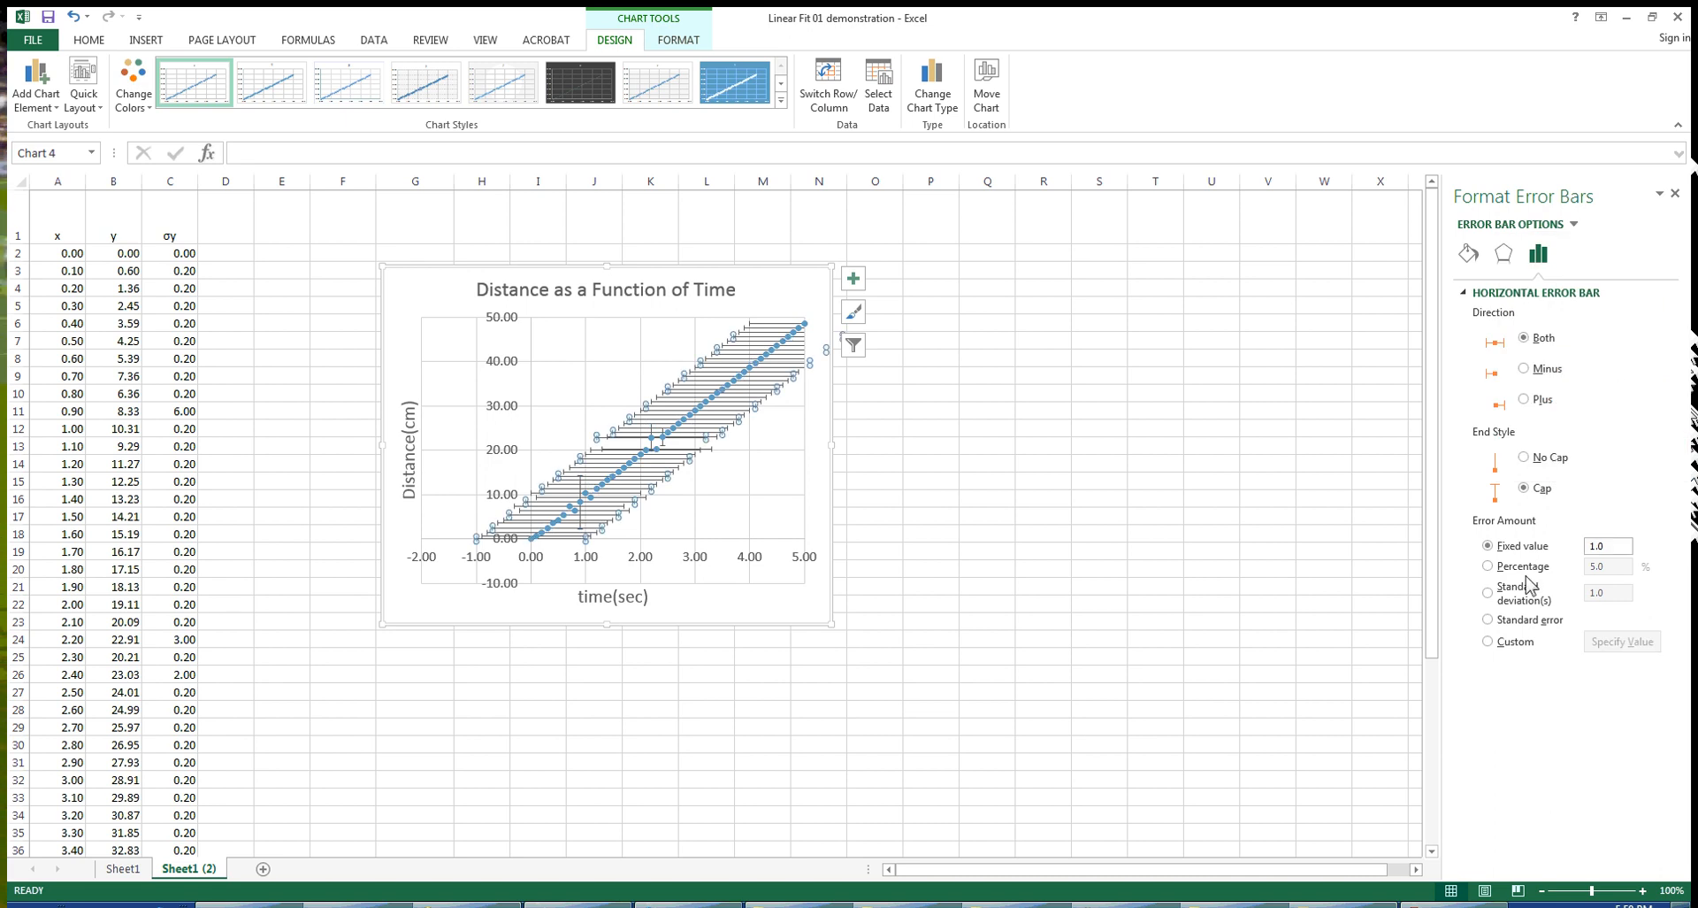
pyautogui.doubleClick(1608, 545)
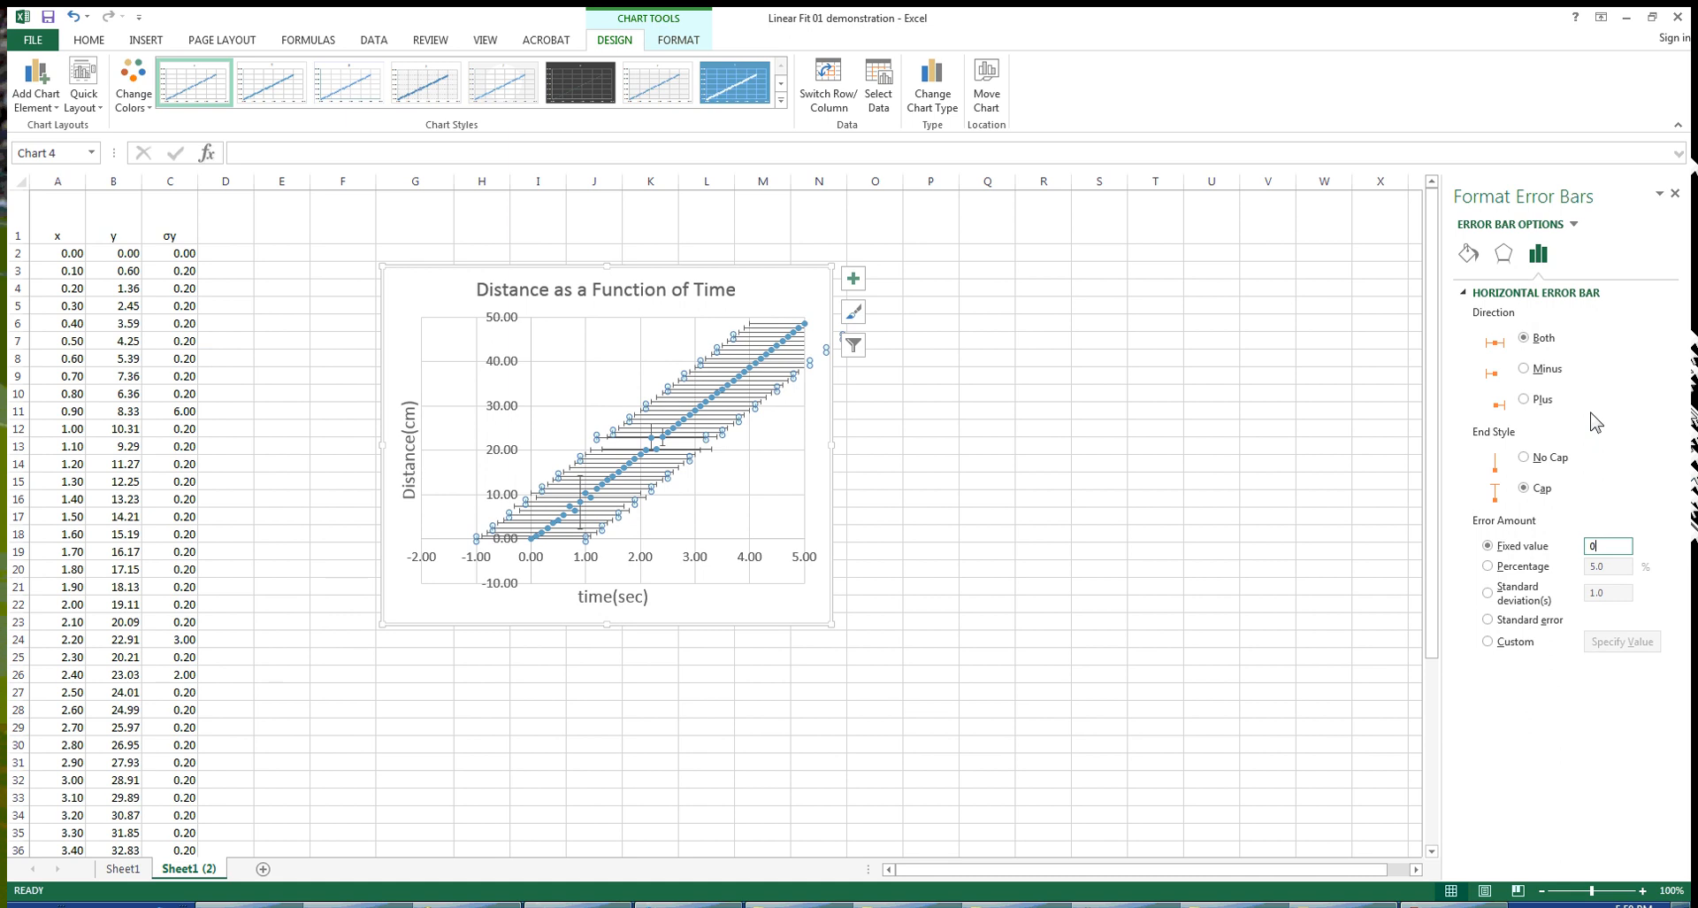
pyautogui.press('Return')
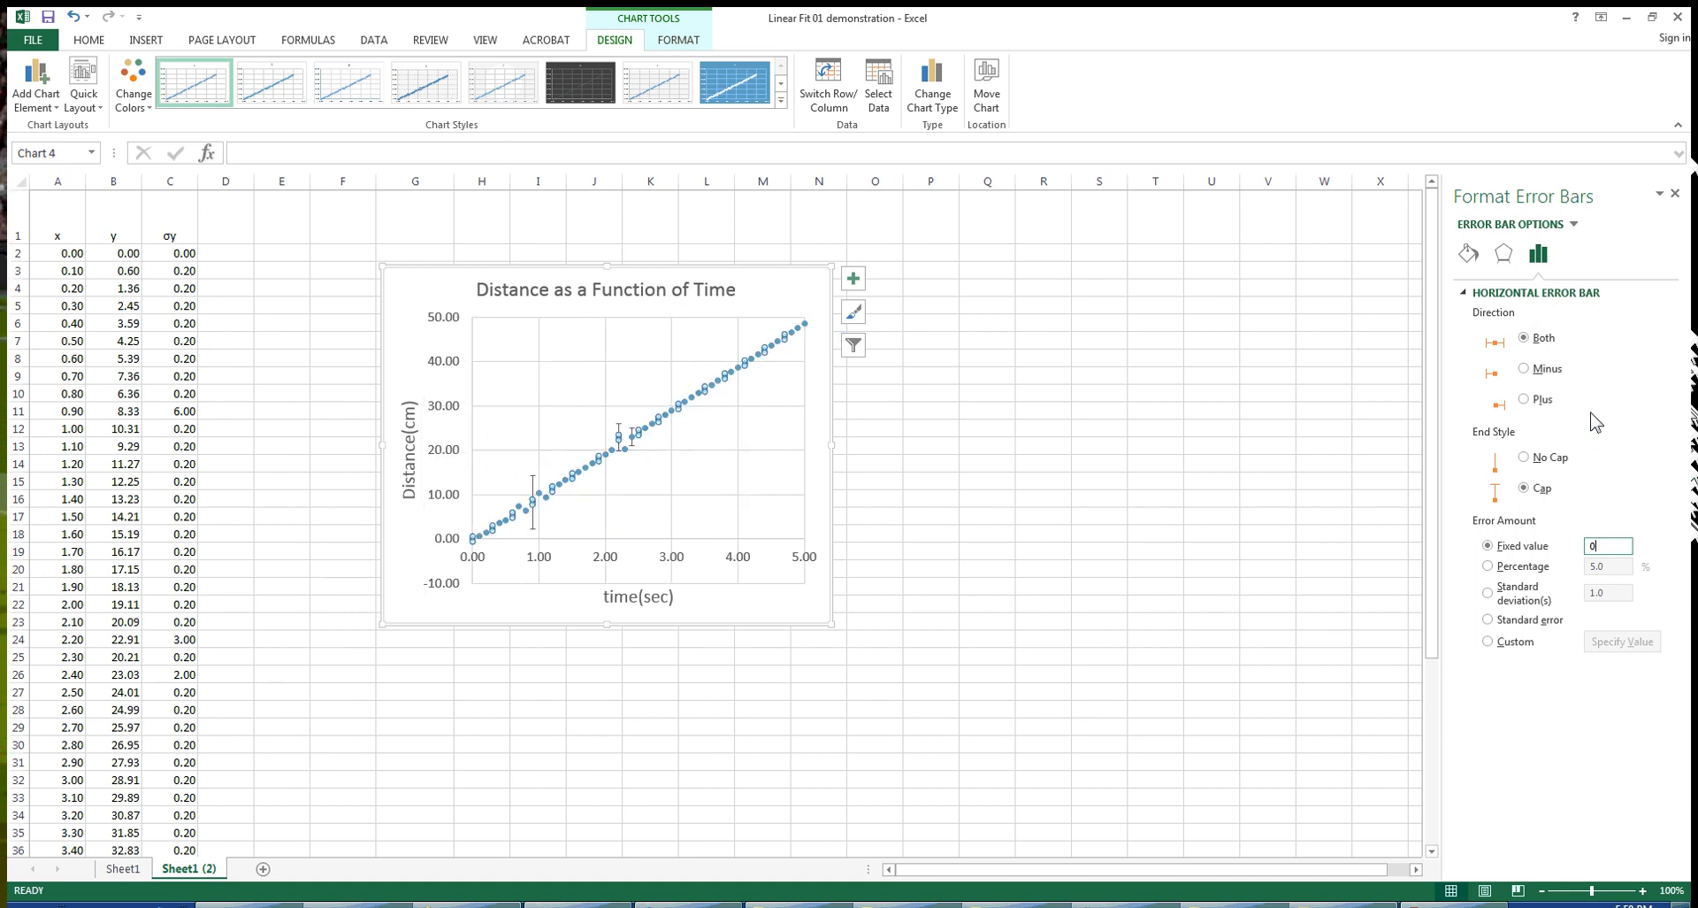
pyautogui.click(689, 489)
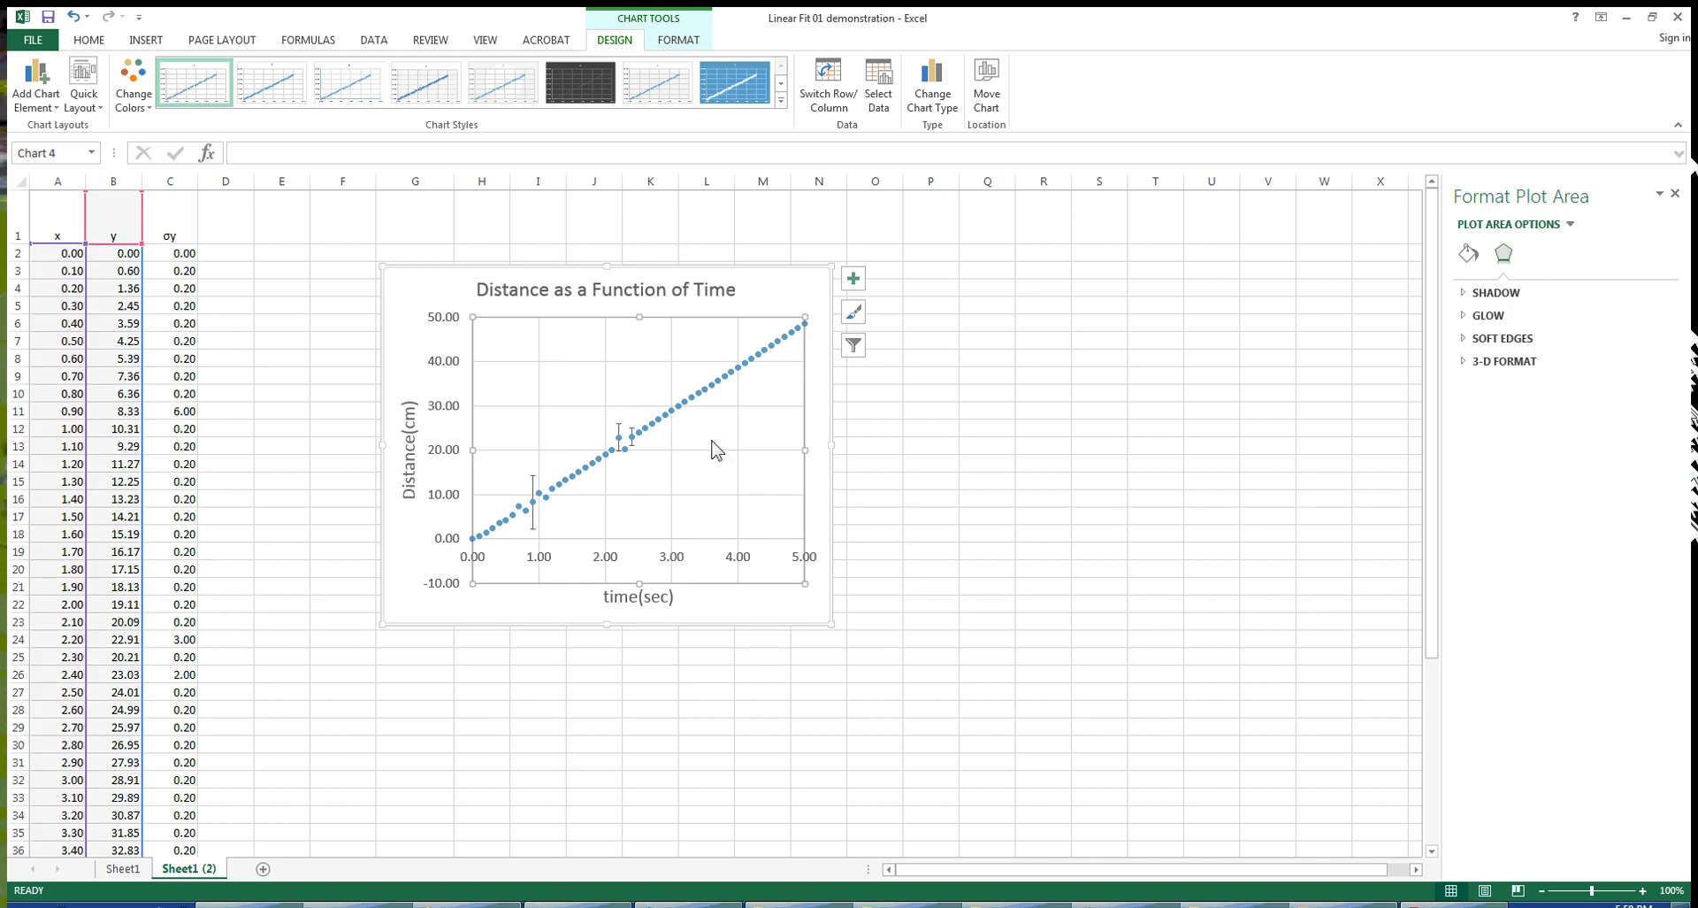
pyautogui.click(762, 281)
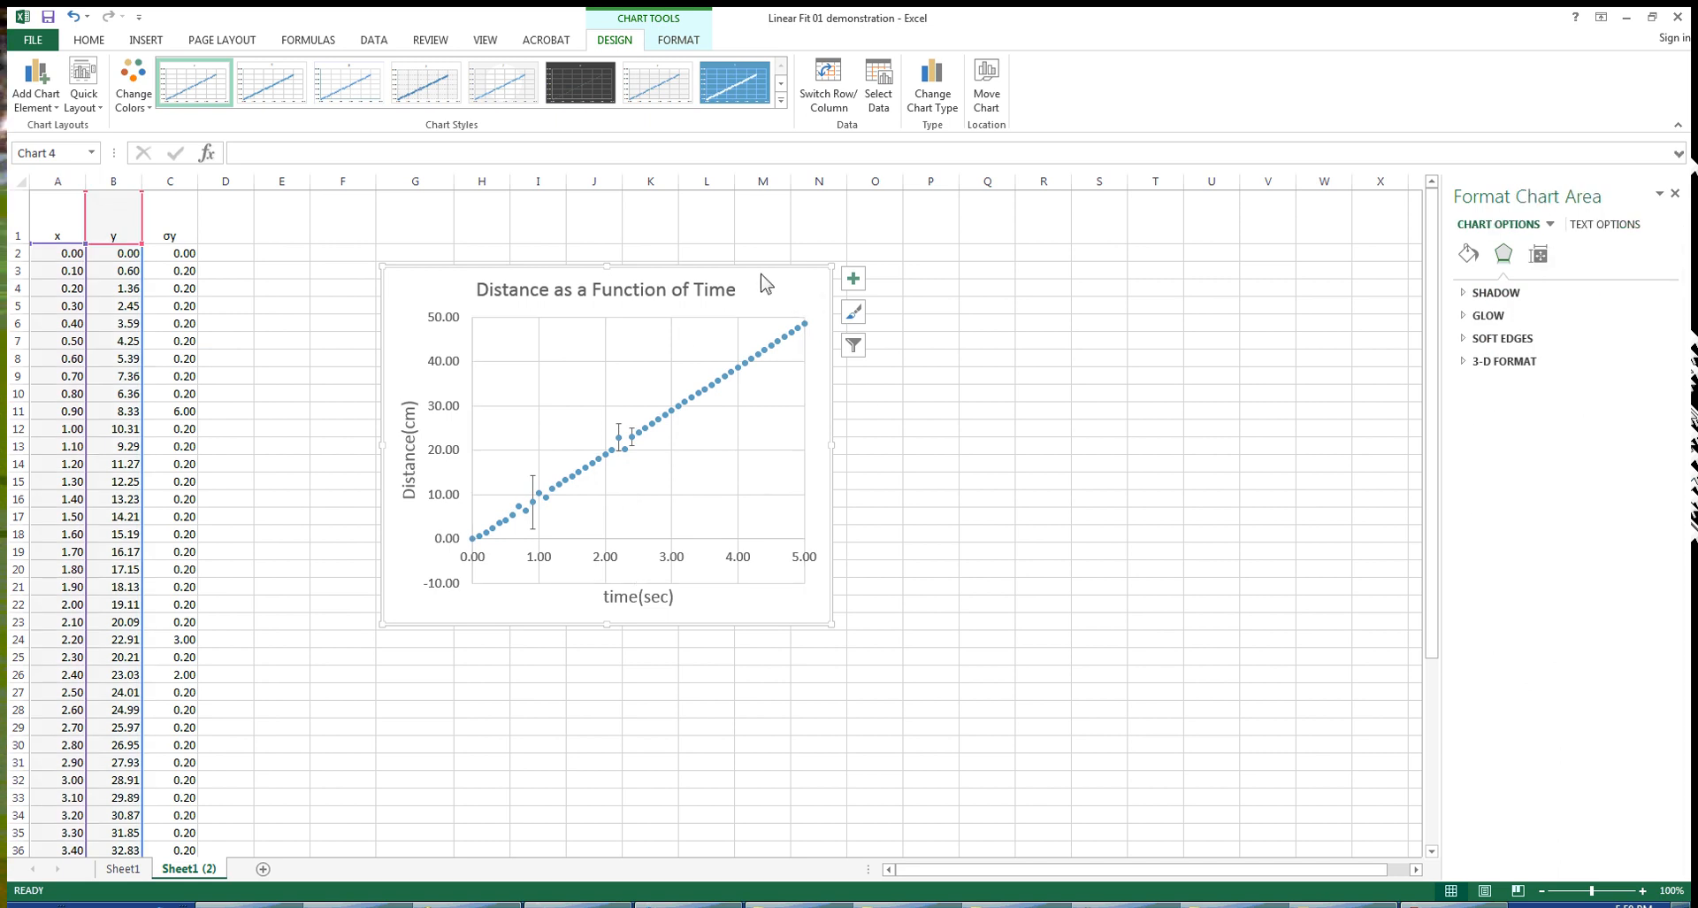
# Change the σy value in cell C11, for x = 0.90, to 4
pyautogui.click(189, 415)
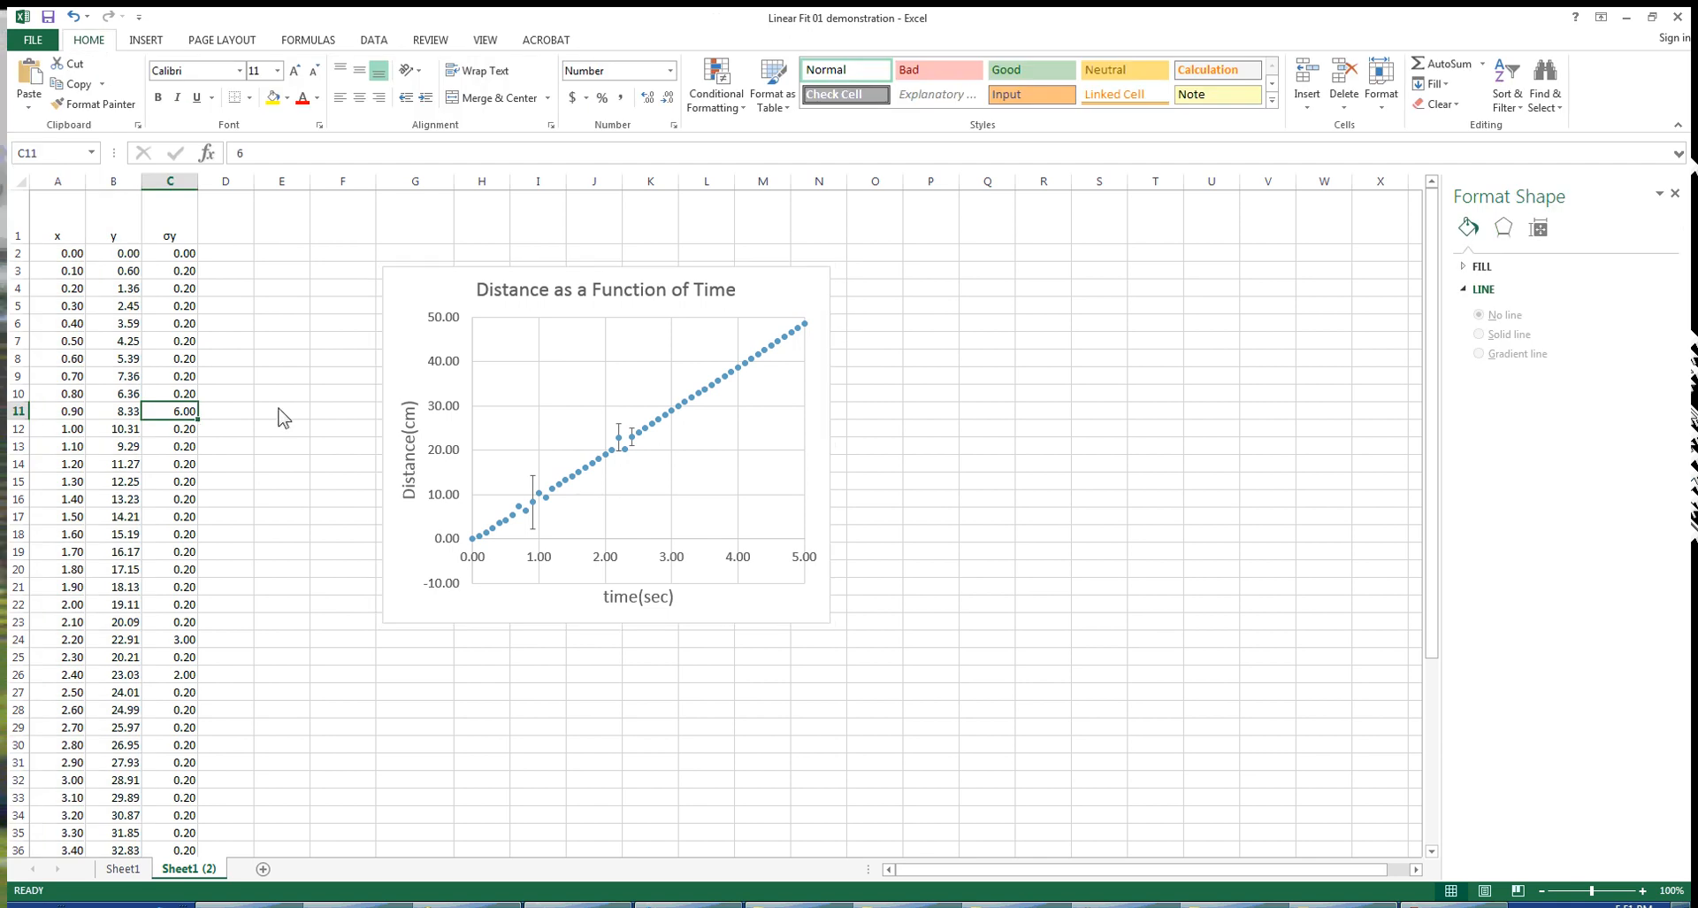
pyautogui.write('4')
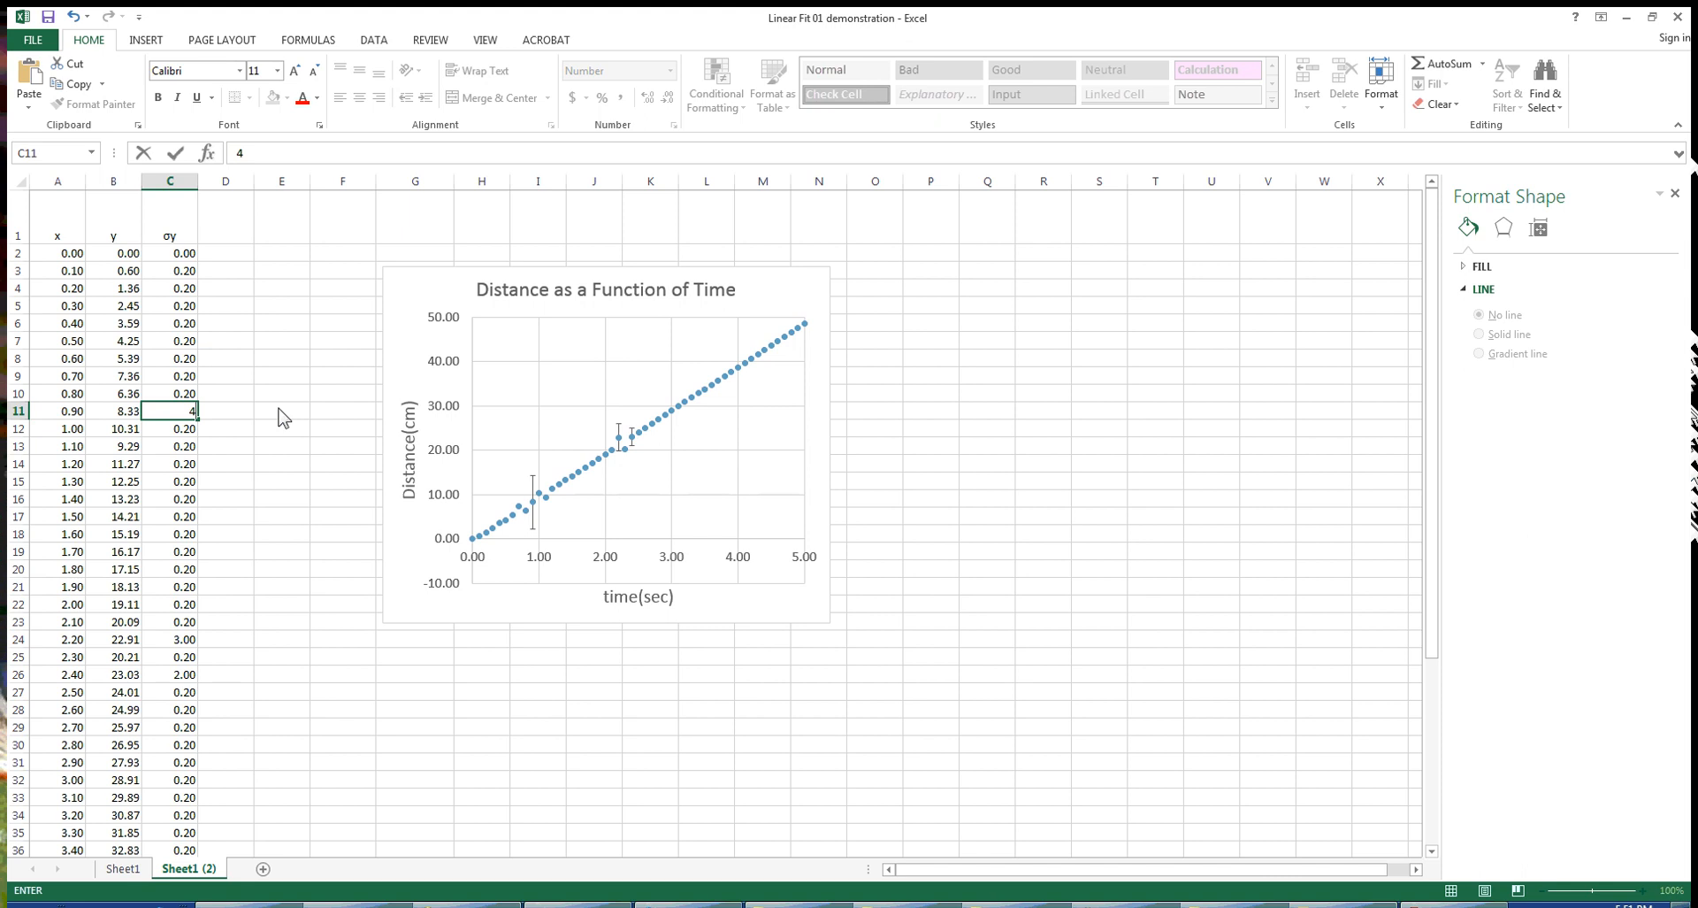
pyautogui.press('Return')
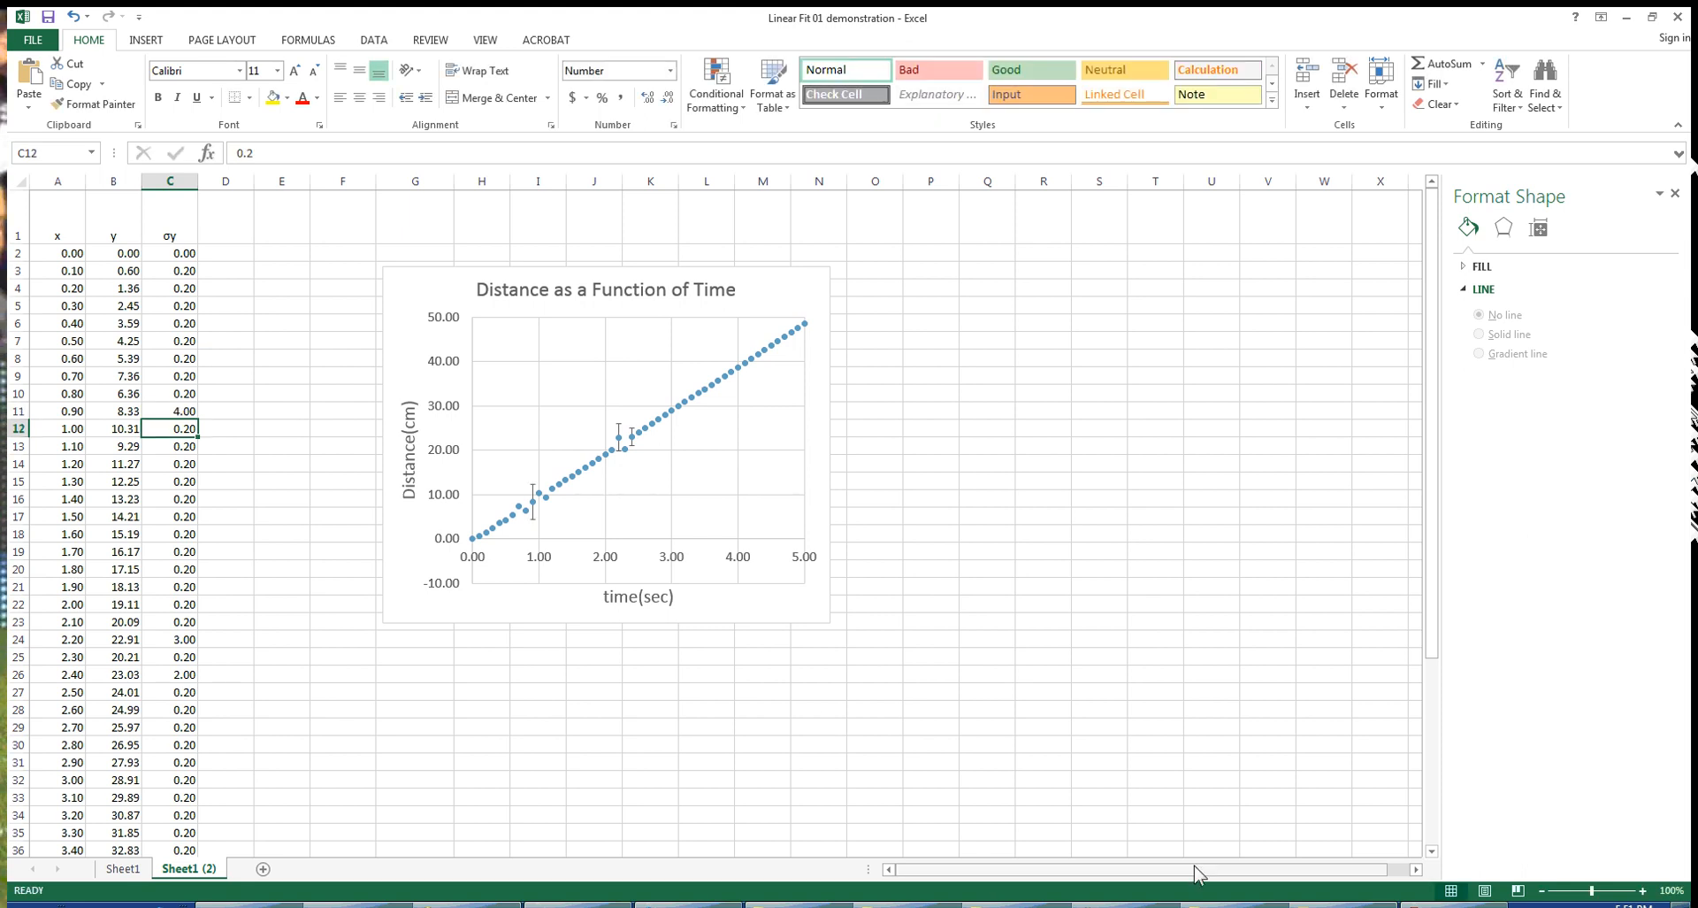